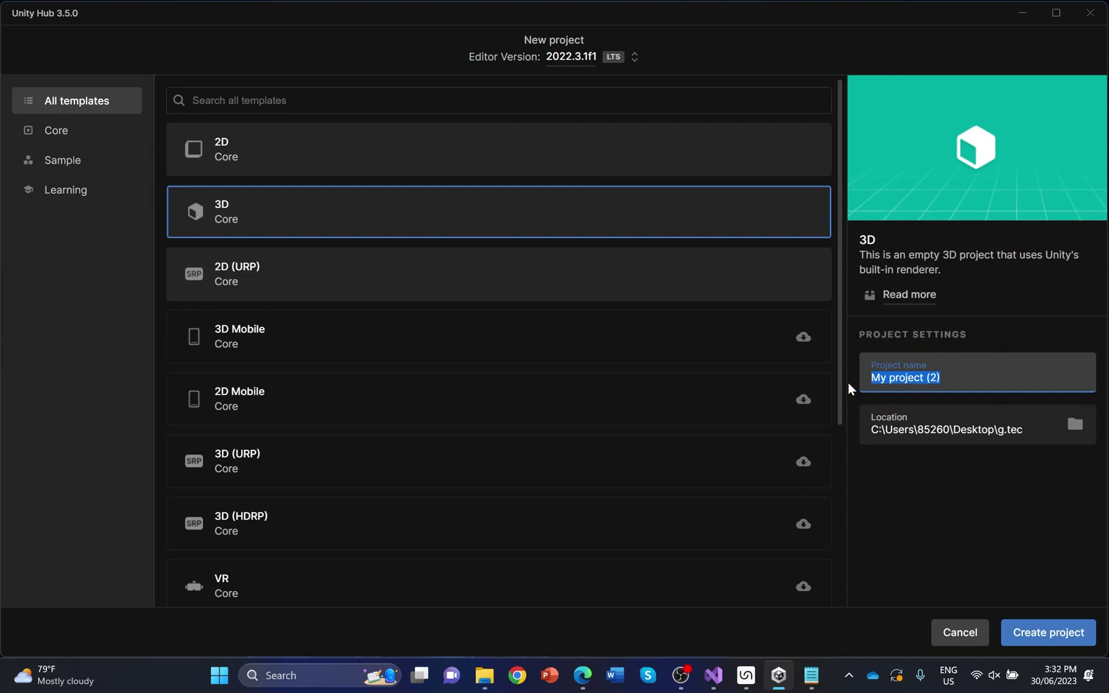
Create a new 3D Core project named unicorn_CVEP3D from Unity Hub
{"action": "type", "text": "unicor"}
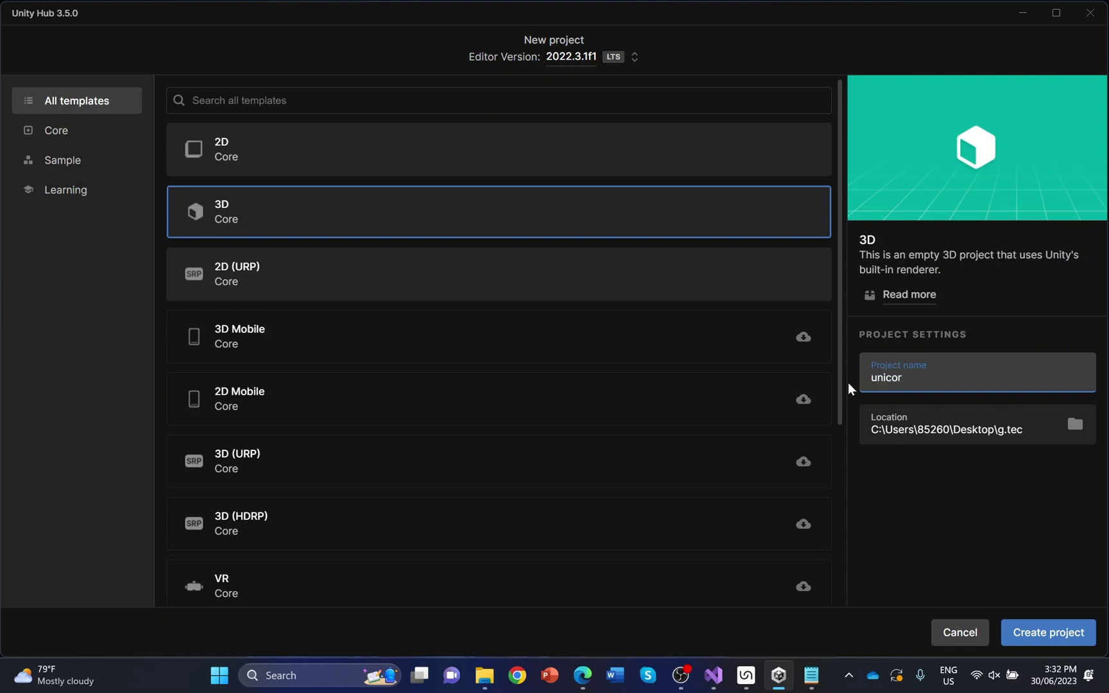
{"action": "type", "text": "n_CVEP3D"}
{"action": "left_click", "coordinate": [1065, 634]}
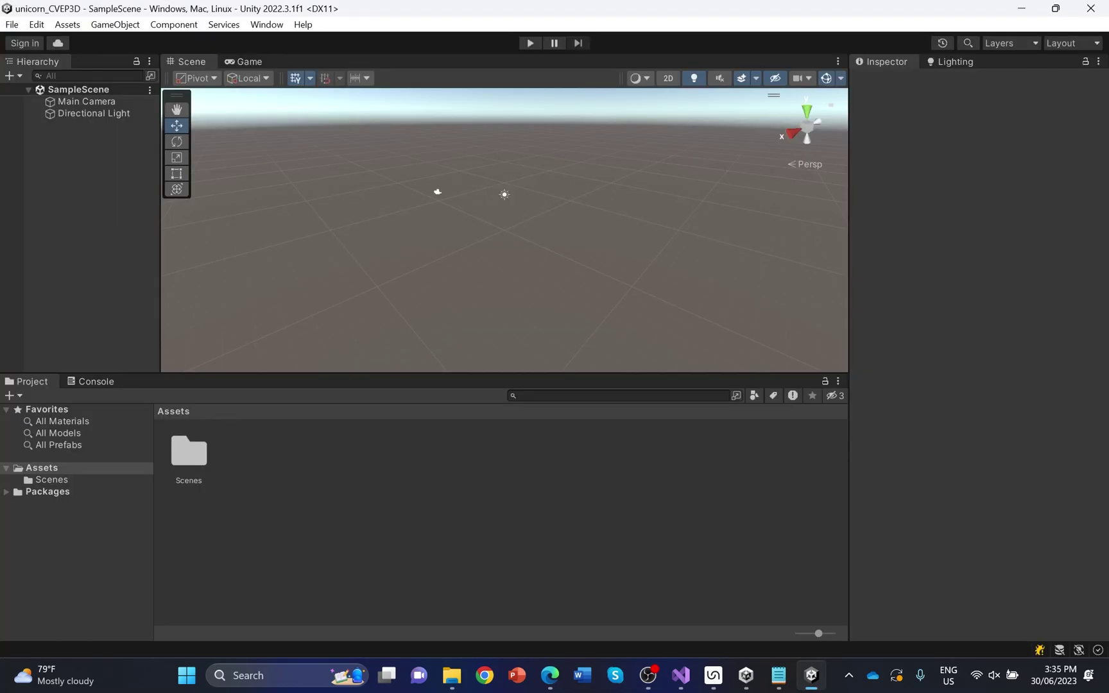
Preview the empty Game view and its aspect ratio options, then go back to the Scene view and the Assets menu
{"action": "left_click", "coordinate": [249, 63]}
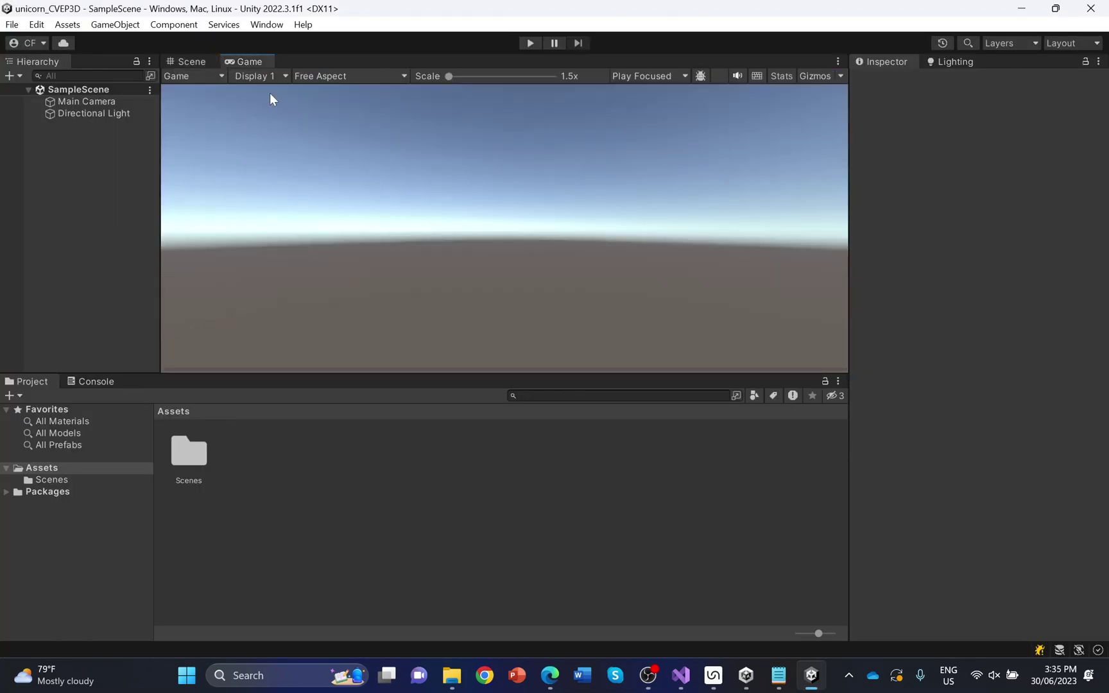
{"action": "left_click", "coordinate": [320, 76]}
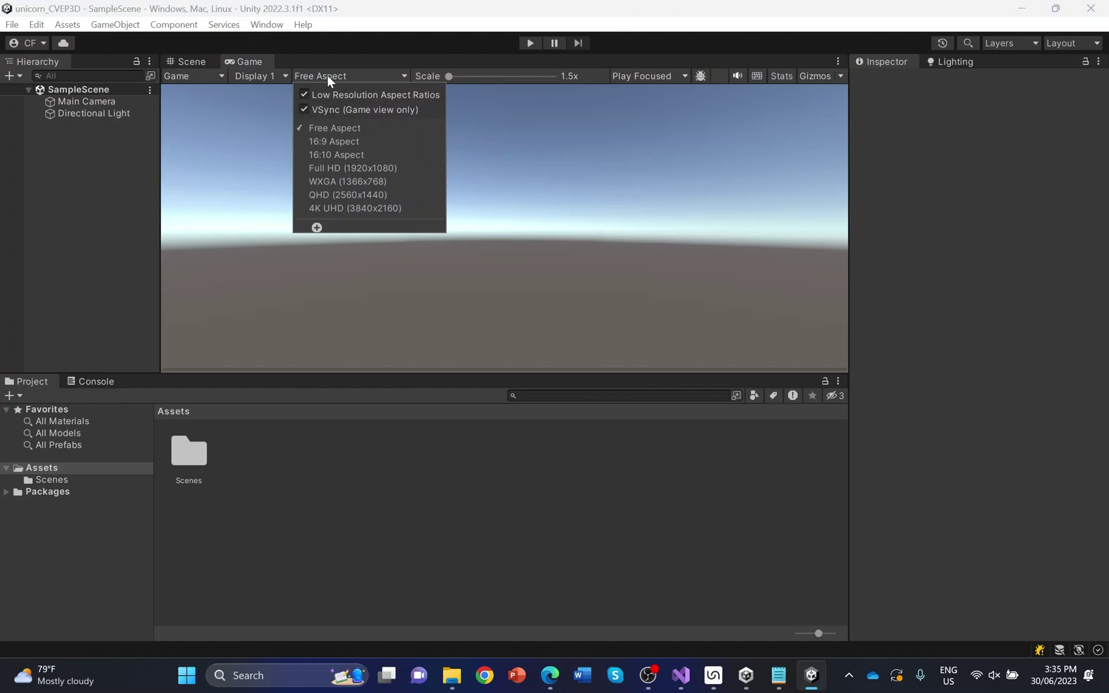
{"action": "left_click", "coordinate": [193, 63]}
{"action": "left_click", "coordinate": [66, 25]}
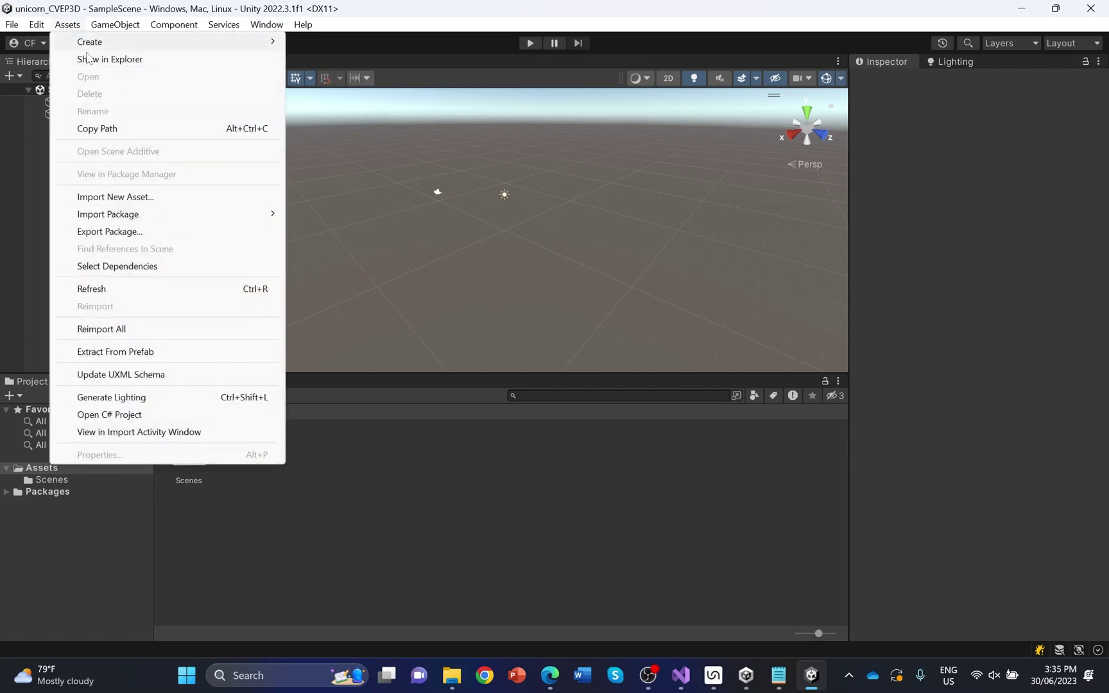
Import all contents of the UnicornCVEPUnityInterface custom package and open its Prefabs folder
{"action": "mouse_move", "coordinate": [184, 214]}
{"action": "left_click", "coordinate": [301, 213]}
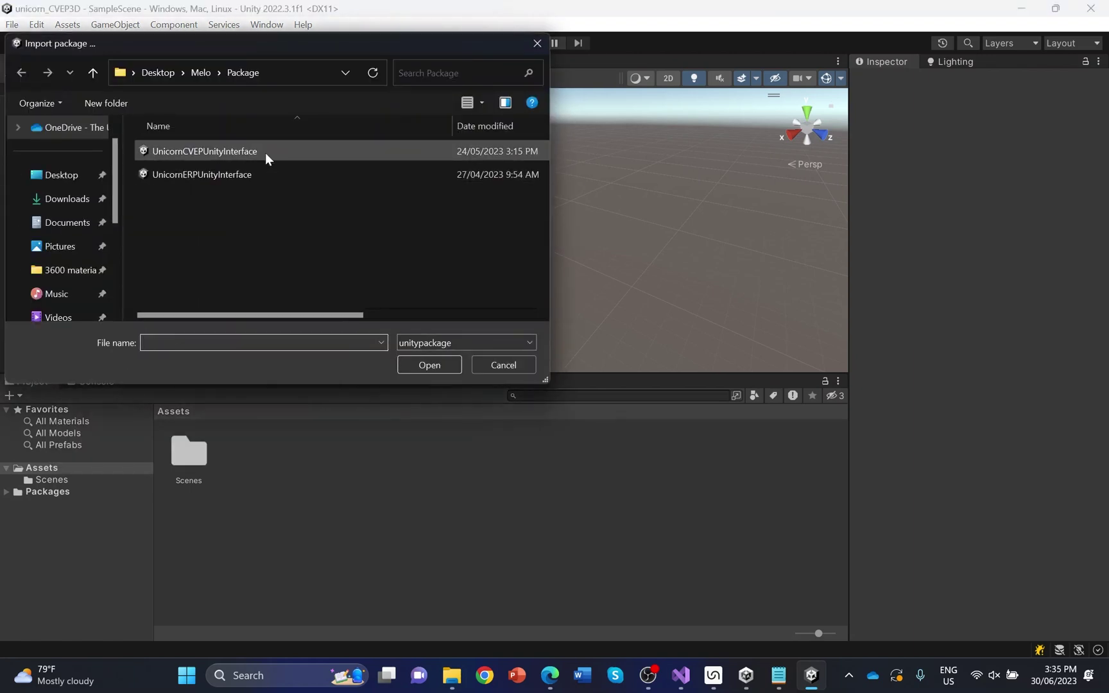
{"action": "double_click", "coordinate": [266, 153]}
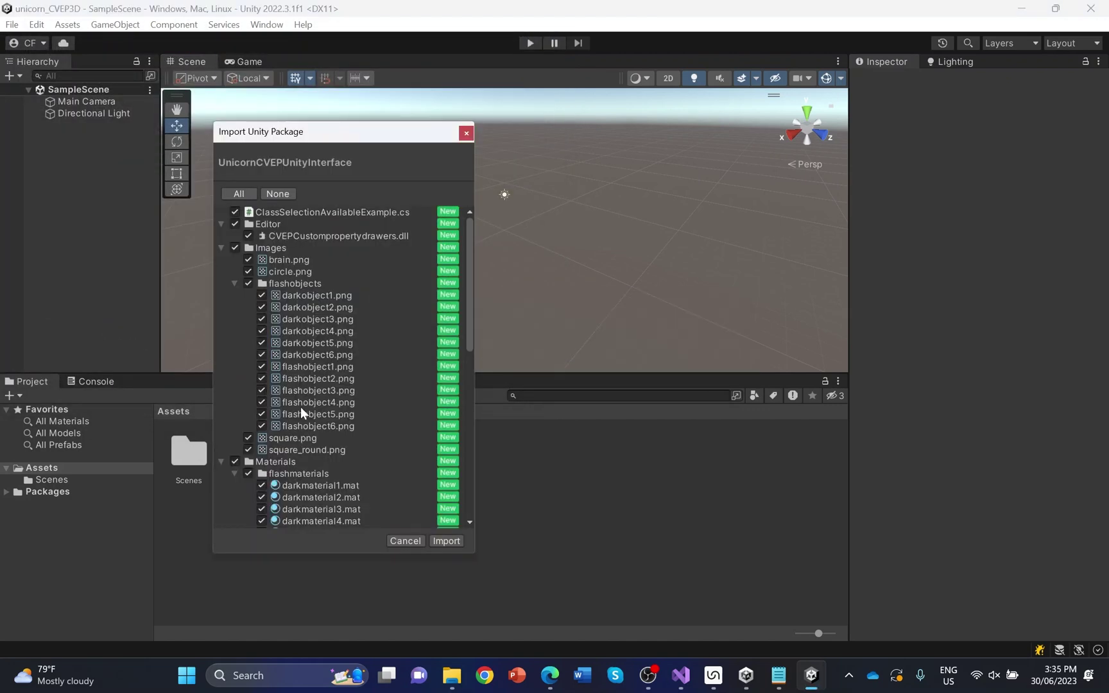
{"action": "scroll", "coordinate": [404, 395], "scroll_direction": "down", "scroll_amount": 10}
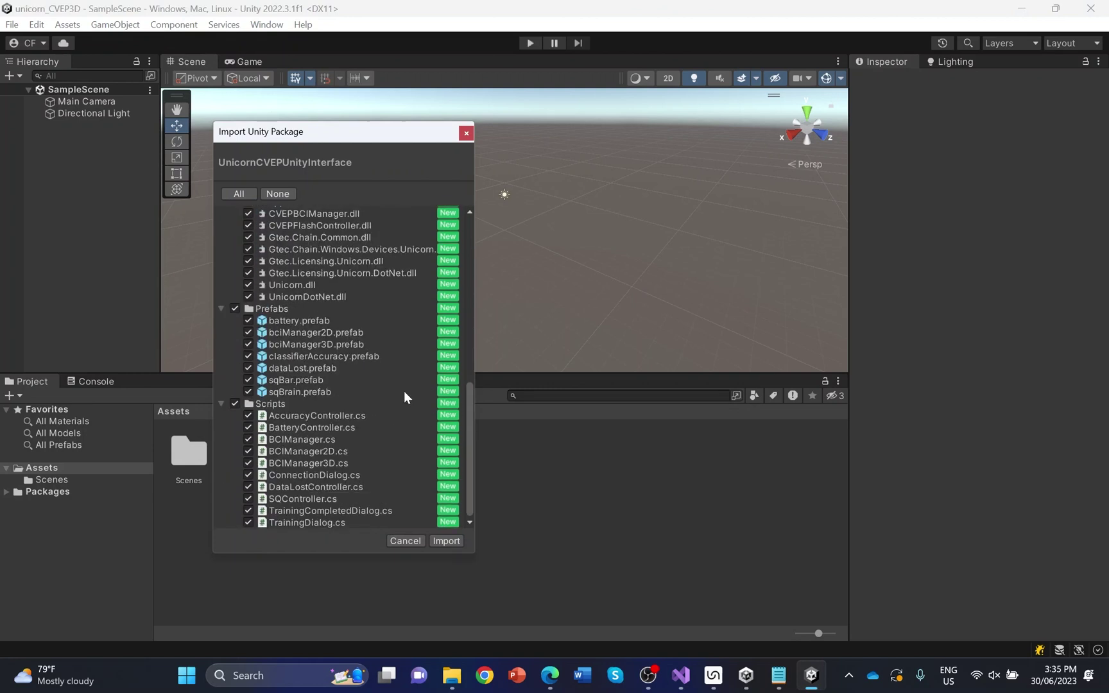
{"action": "left_click", "coordinate": [448, 541]}
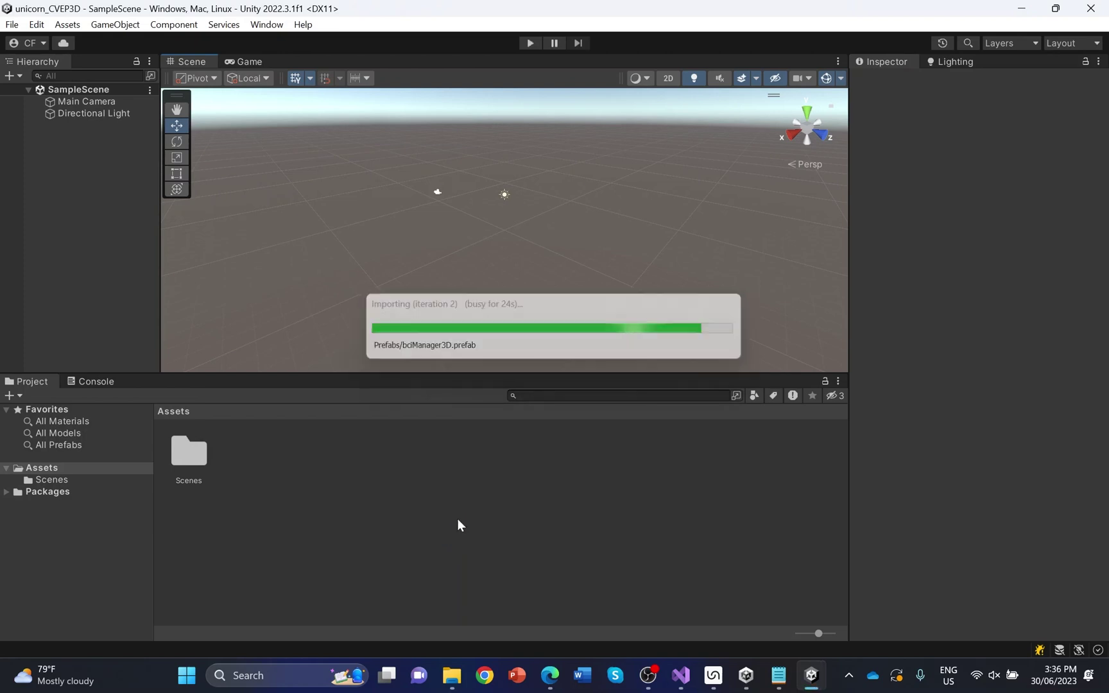
{"action": "double_click", "coordinate": [426, 455]}
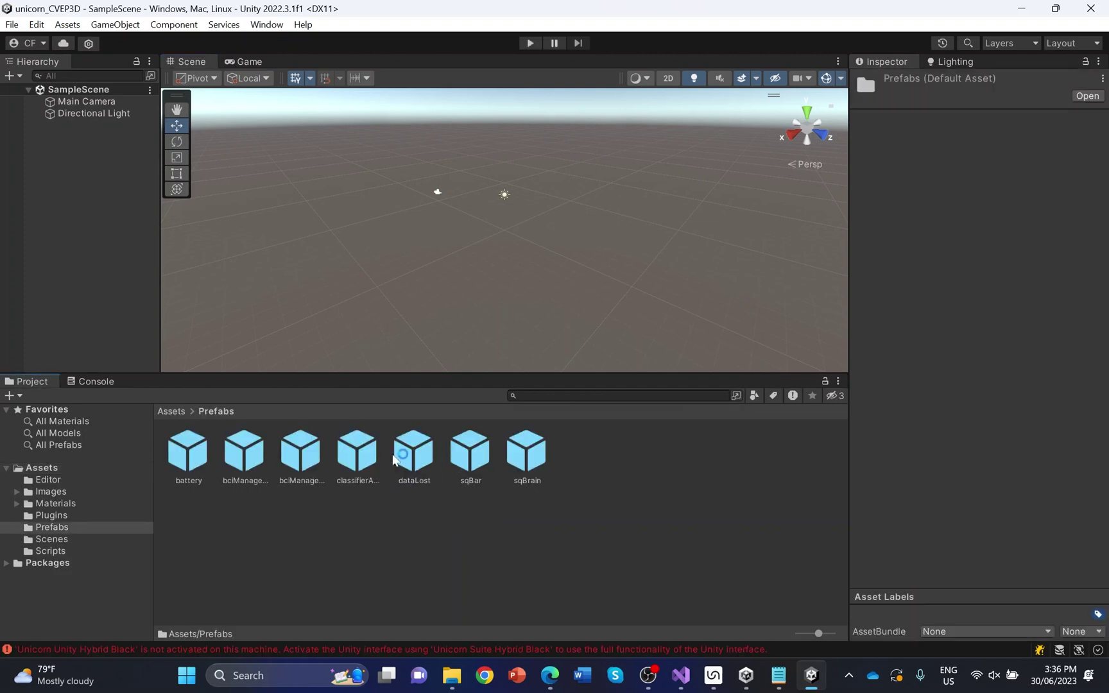
Drag the bciManager3D prefab into the scene and bring up Unicorn Suite Hybrid Black
{"action": "left_click", "coordinate": [308, 462]}
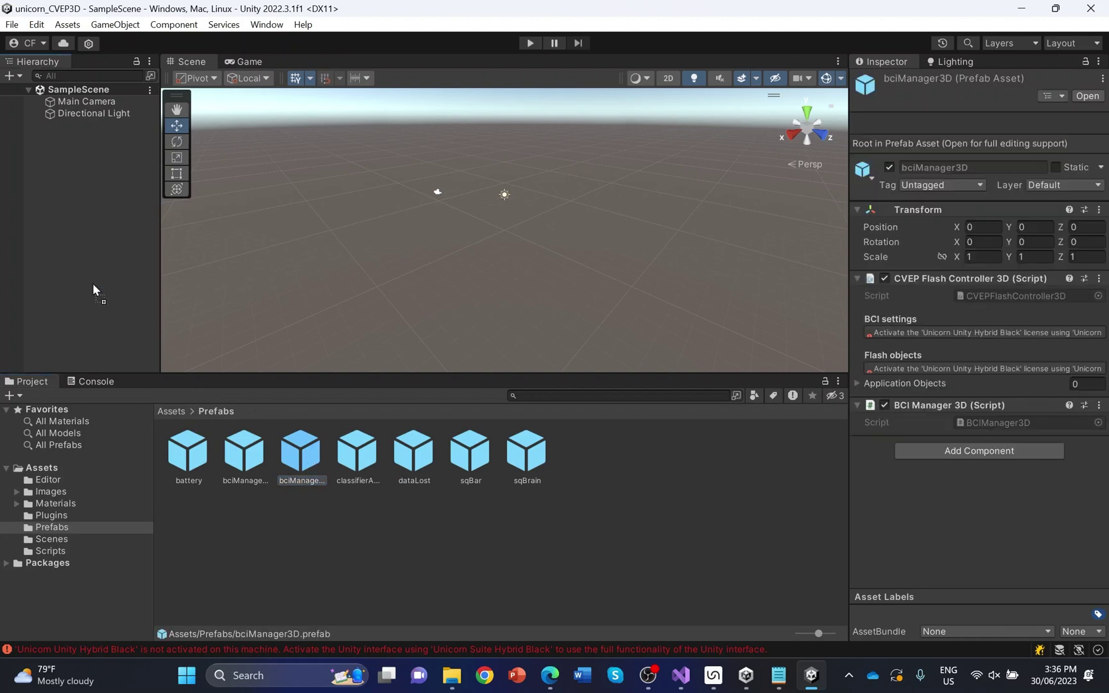
{"action": "left_click_drag", "start_coordinate": [208, 348], "coordinate": [212, 352]}
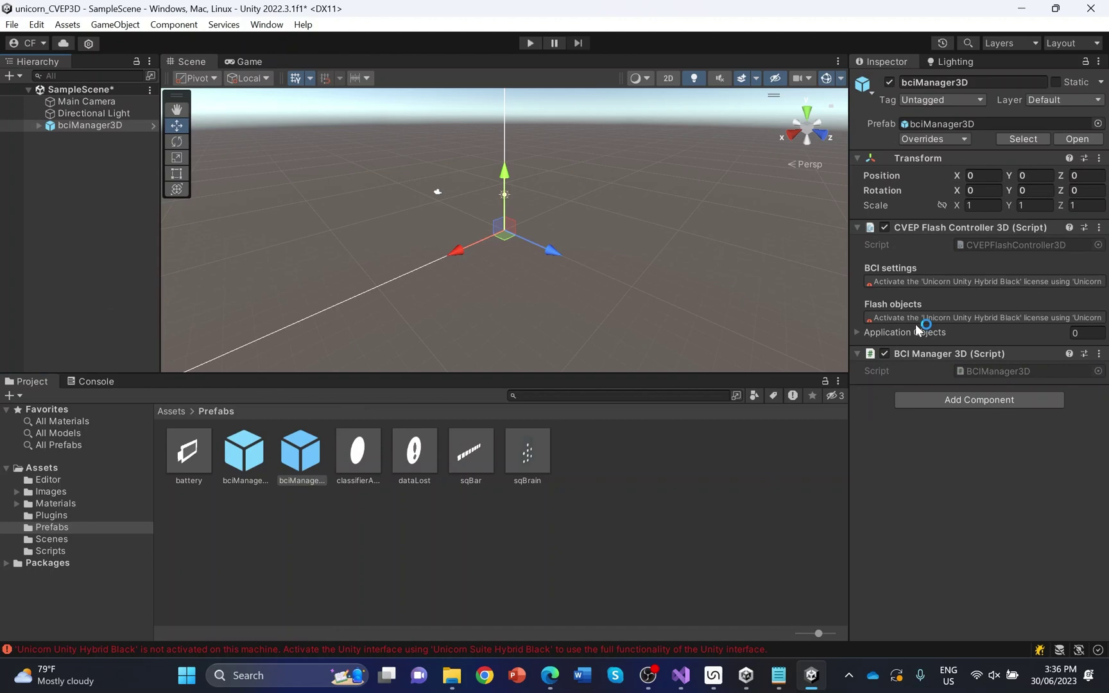
{"action": "left_click", "coordinate": [713, 675]}
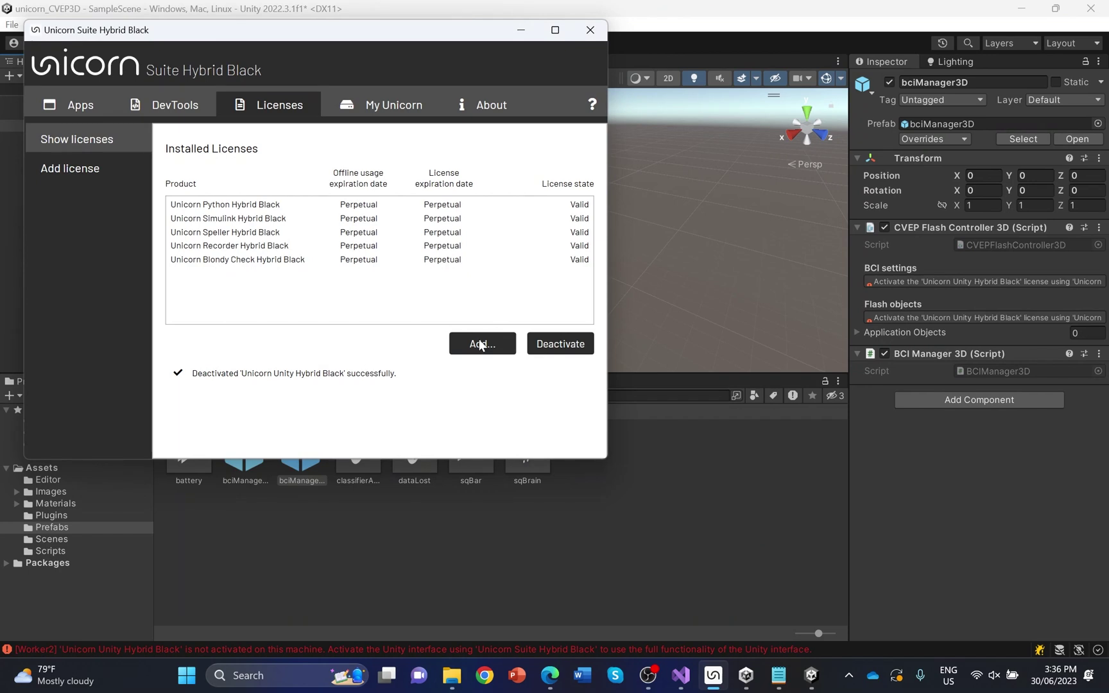
Activate the Unicorn Unity Hybrid Black licence by pasting its product id, licence key and account e-mail
{"action": "left_click", "coordinate": [479, 344]}
{"action": "key", "text": "ctrl+v"}
{"action": "key", "text": "Tab"}
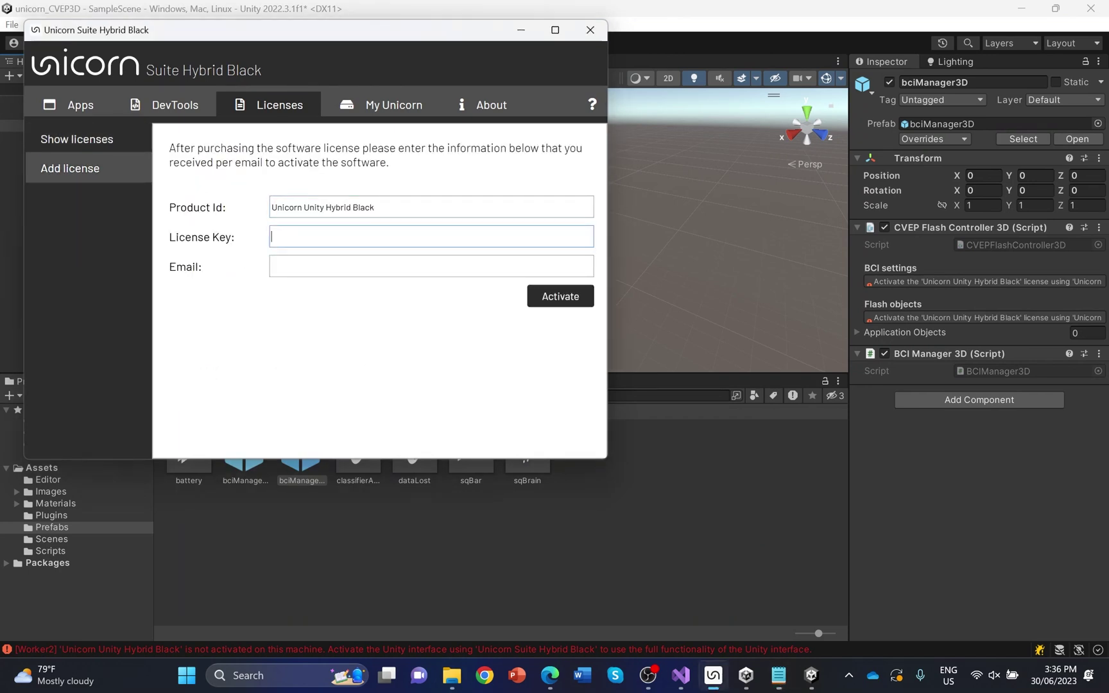
{"action": "key", "text": "ctrl+v"}
{"action": "key", "text": "Tab"}
{"action": "key", "text": "ctrl+v"}
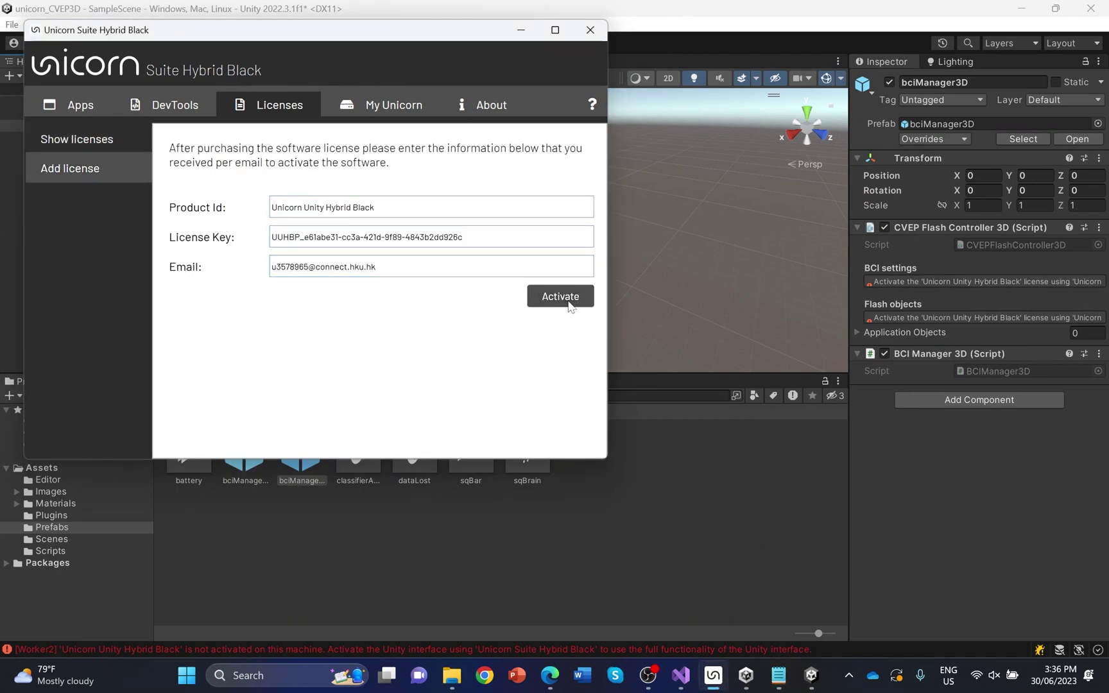
{"action": "left_click", "coordinate": [569, 304]}
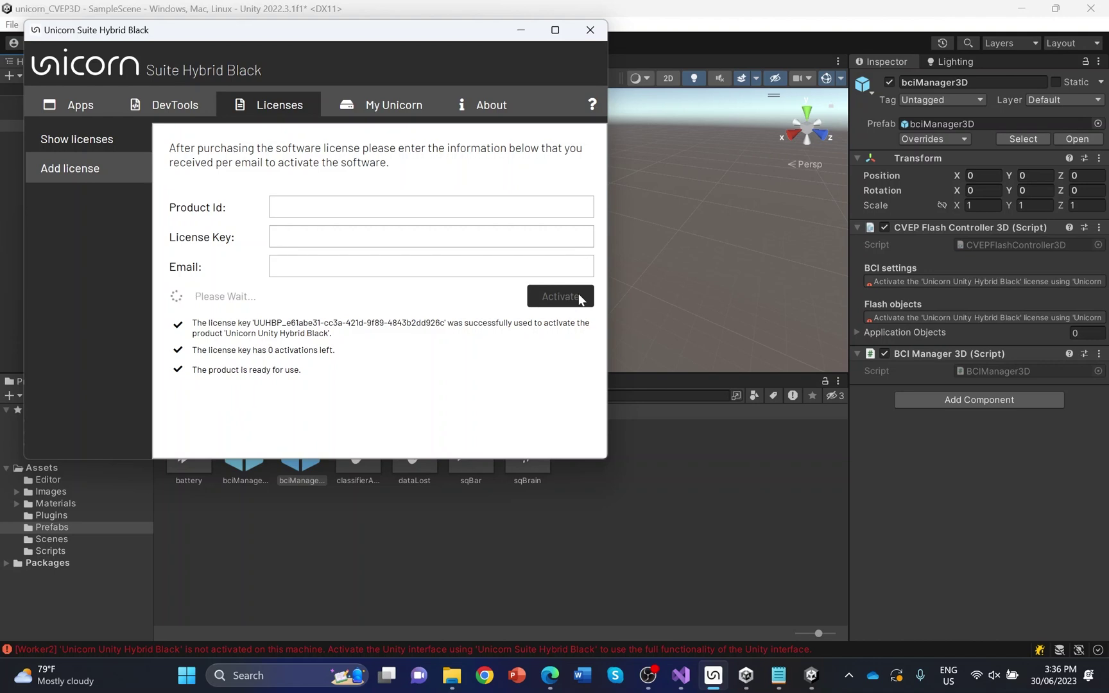
{"action": "left_click", "coordinate": [550, 341]}
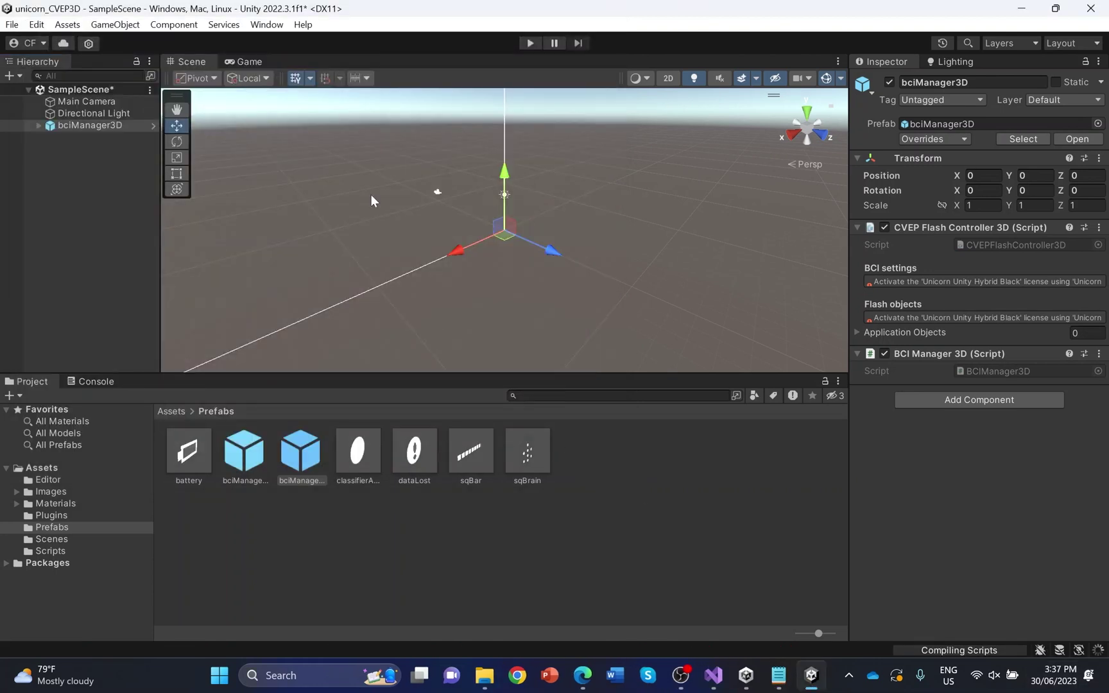
Run the scene in play mode to check the Unicorn device connection screen, then stop it
{"action": "left_click", "coordinate": [529, 43]}
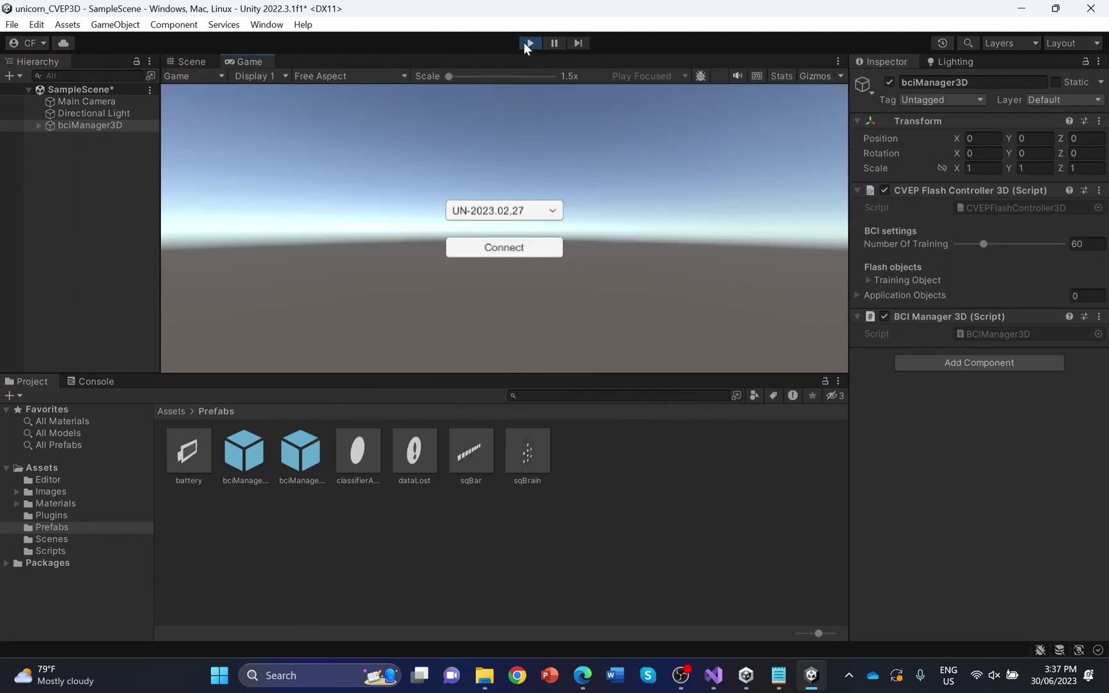
{"action": "left_click", "coordinate": [529, 43]}
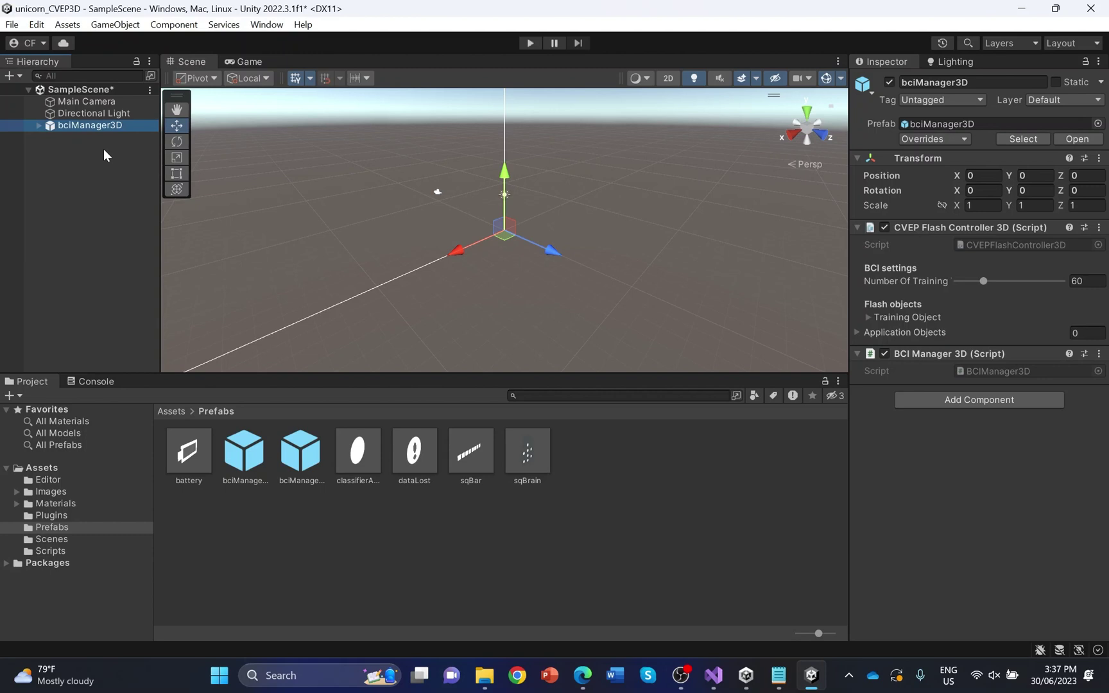
Add a sphere to the scene and name it trainingObject
{"action": "right_click", "coordinate": [104, 151]}
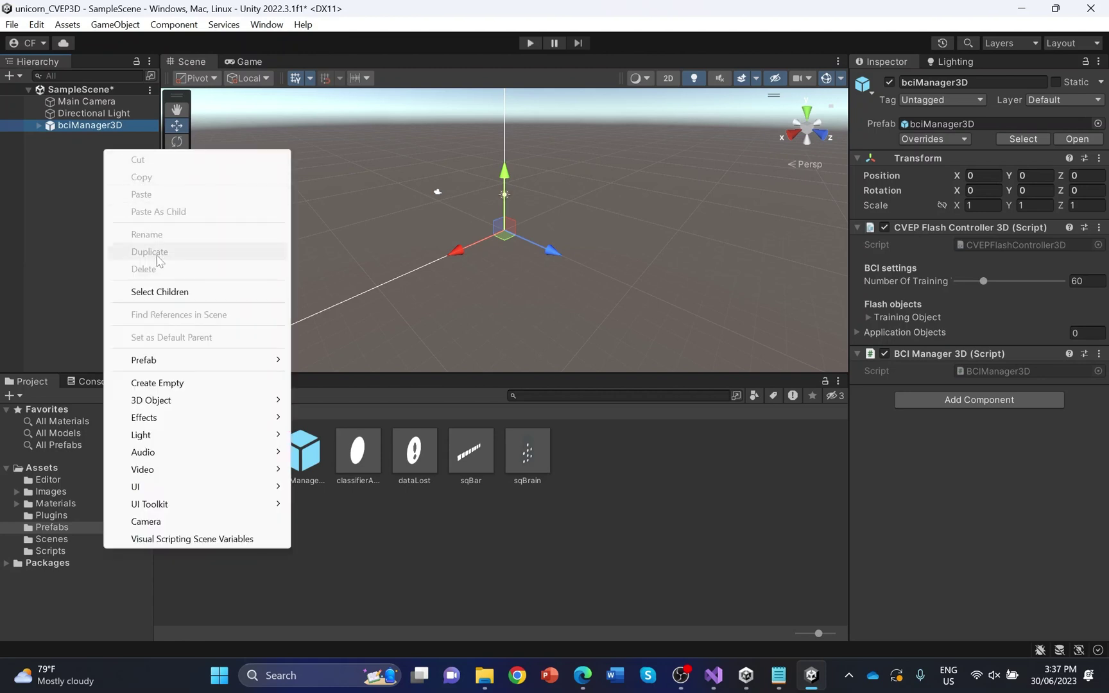
{"action": "mouse_move", "coordinate": [182, 406]}
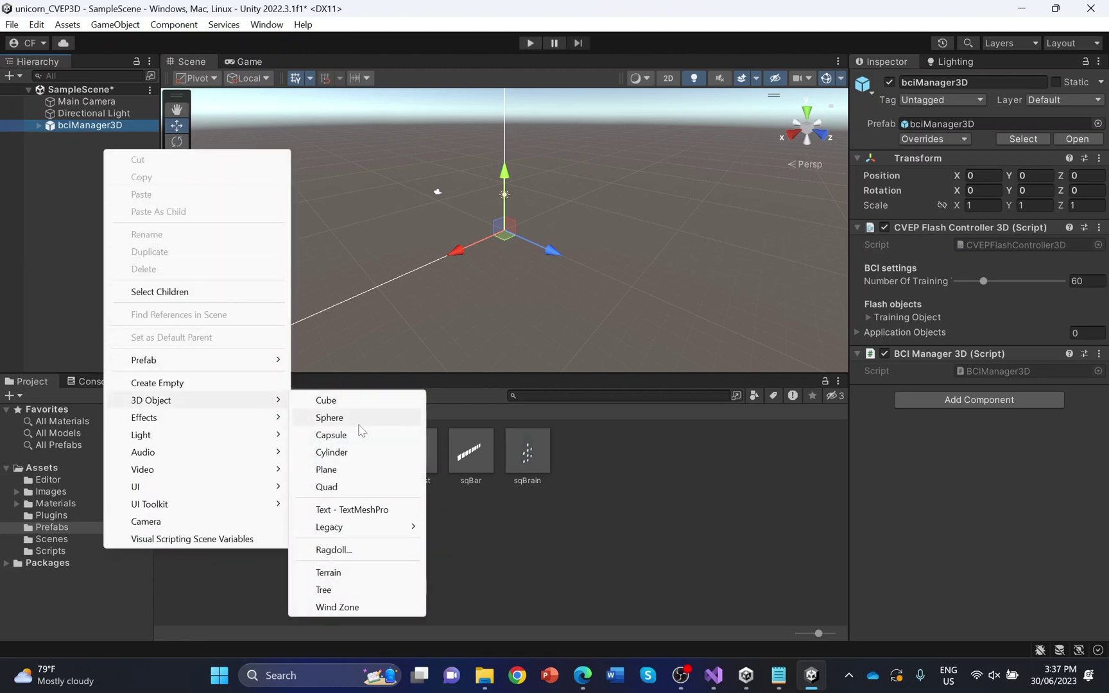
{"action": "left_click", "coordinate": [351, 420]}
{"action": "type", "text": "tra"}
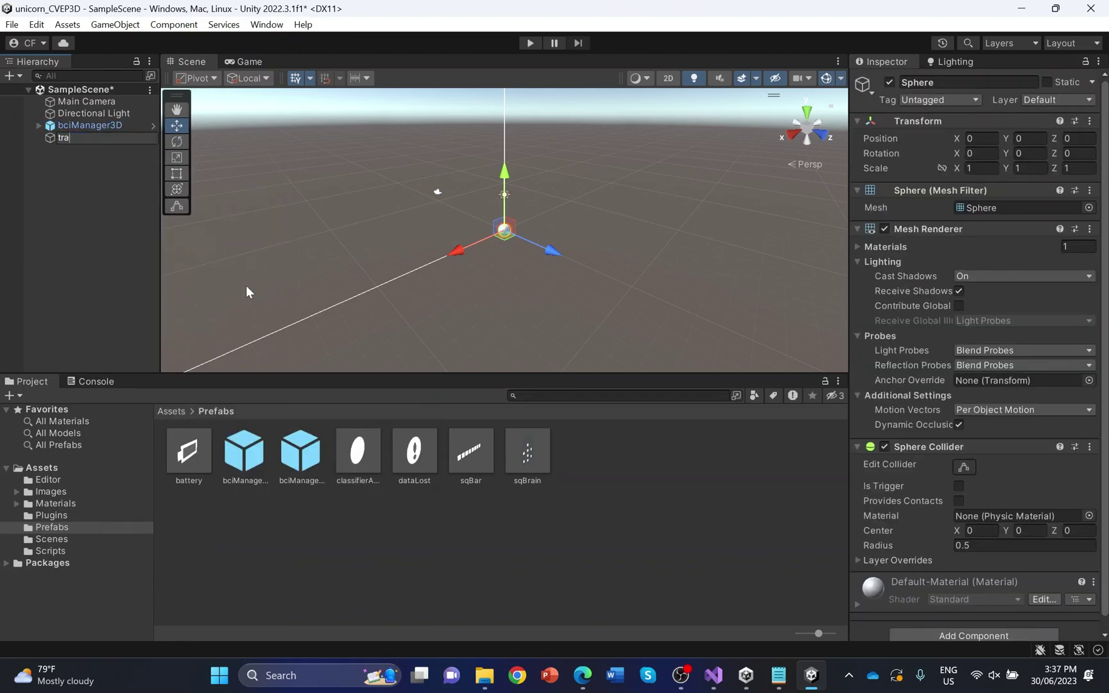
{"action": "type", "text": "iningObject"}
{"action": "key", "text": "Return"}
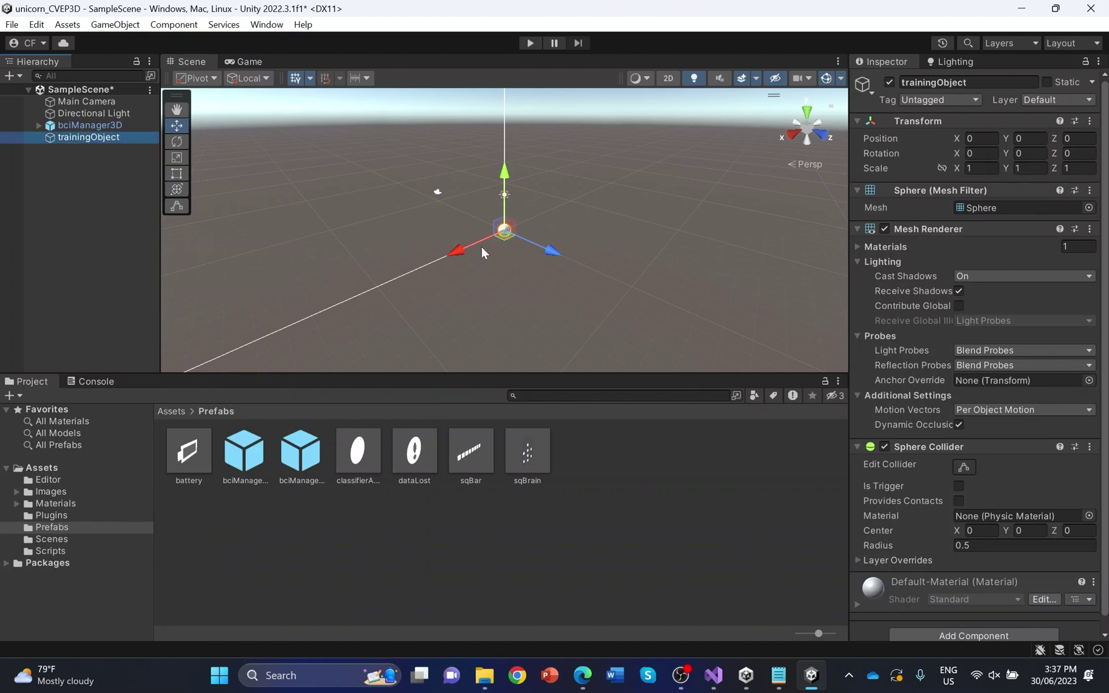
Give trainingObject the darkmaterial1 material and duplicate it
{"action": "left_click", "coordinate": [891, 246]}
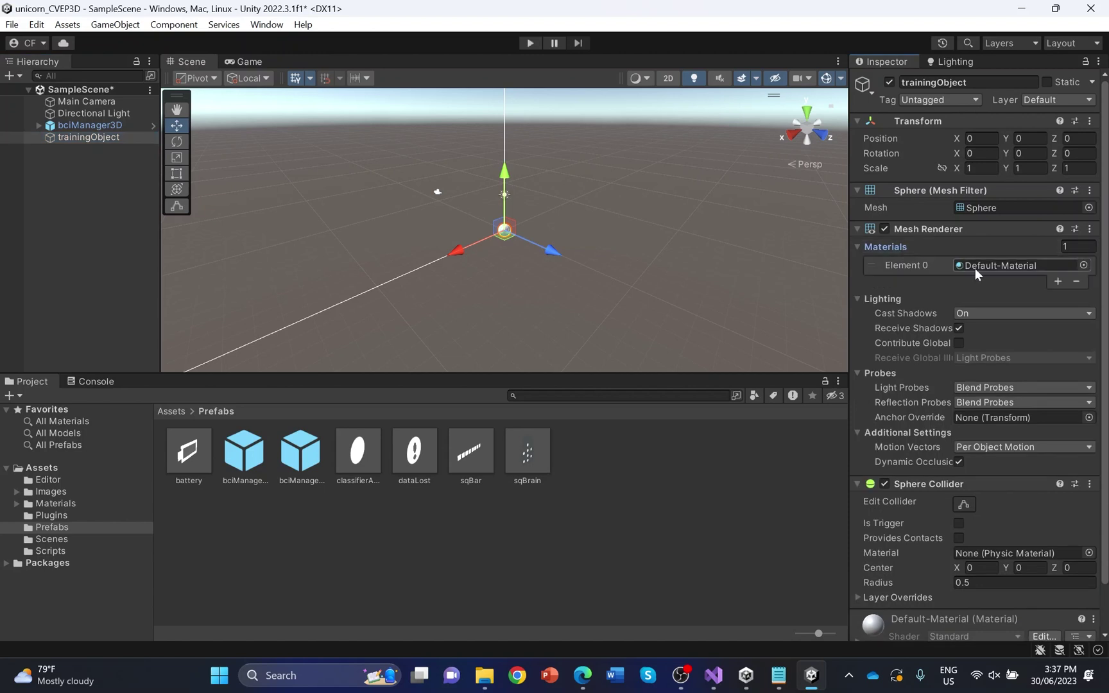
{"action": "left_click", "coordinate": [1084, 265]}
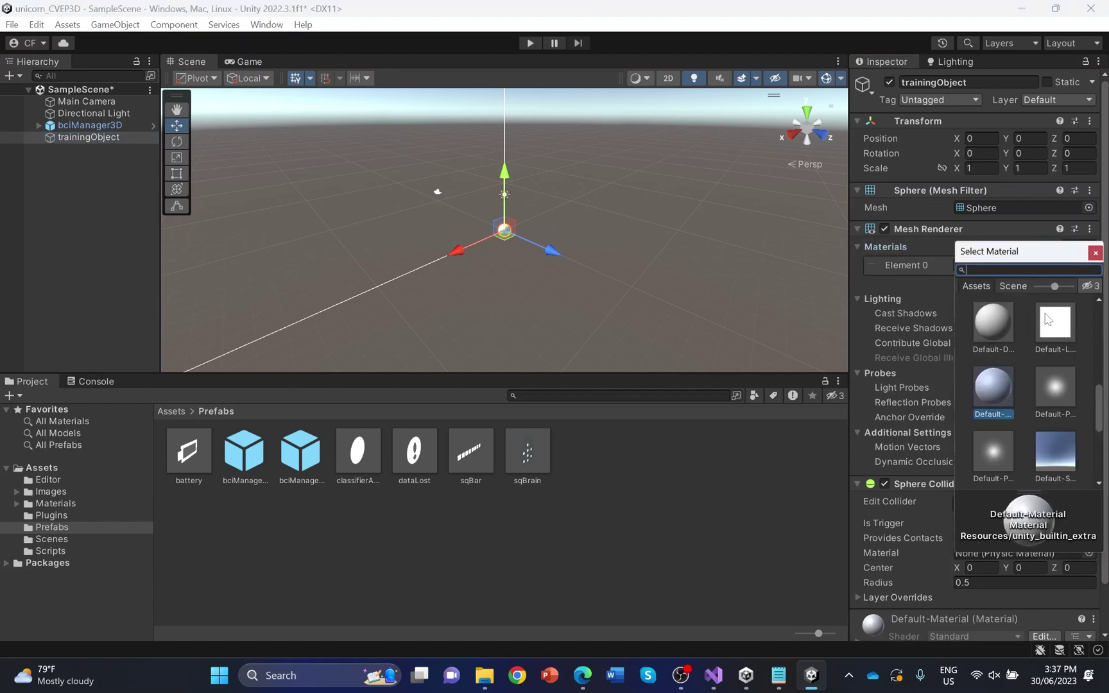
{"action": "type", "text": "dar"}
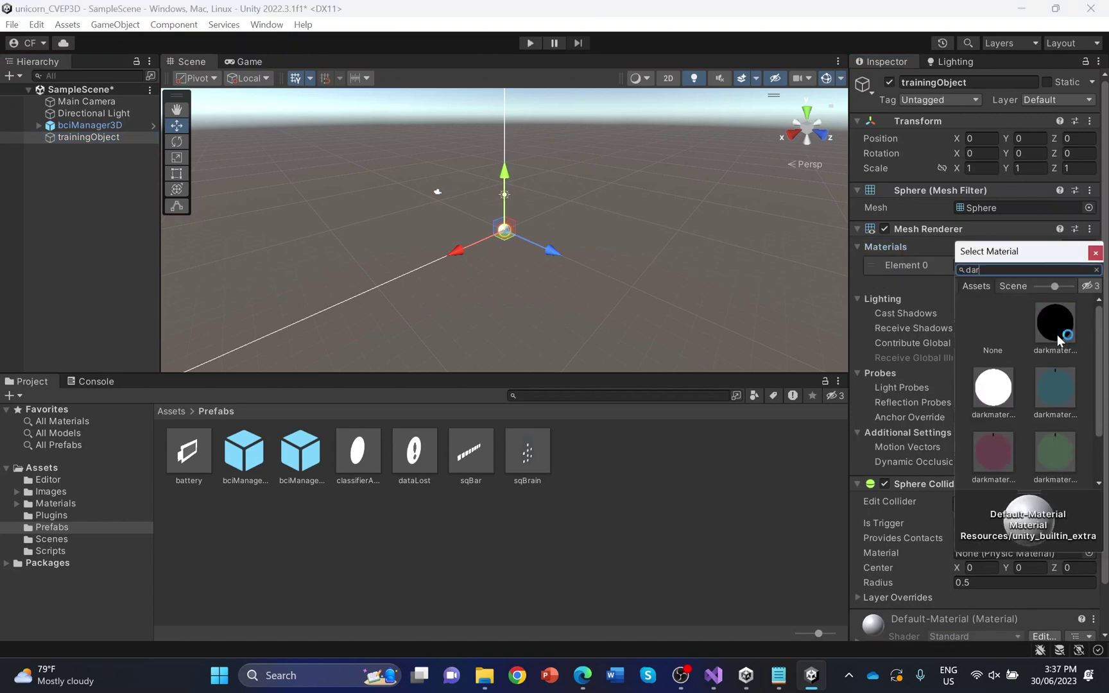
{"action": "double_click", "coordinate": [1057, 335]}
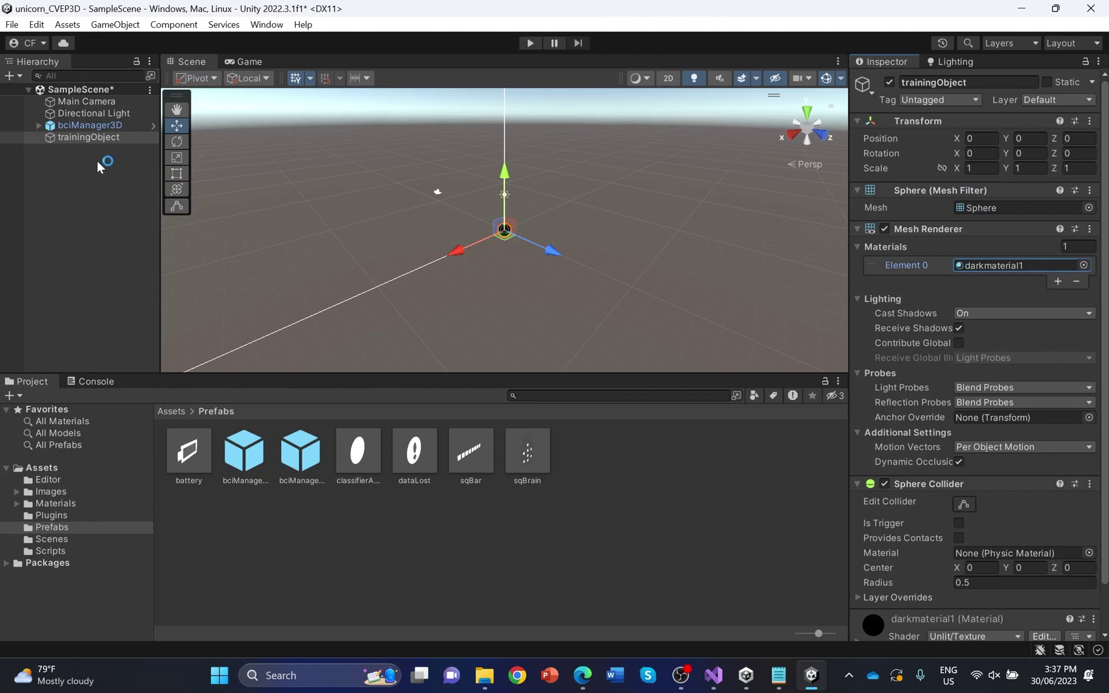
{"action": "left_click", "coordinate": [118, 136]}
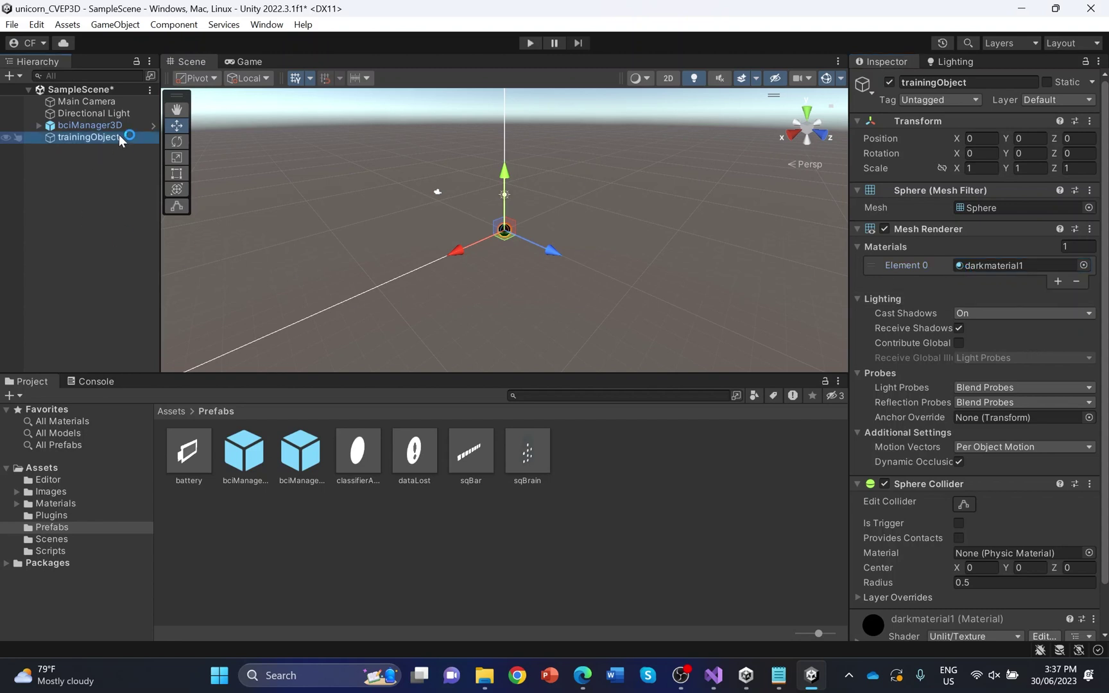
{"action": "key", "text": "ctrl+d"}
Rename the copy applicationObject (0) and duplicate it five times into applicationObject (1)–(5)
{"action": "right_click", "coordinate": [118, 150]}
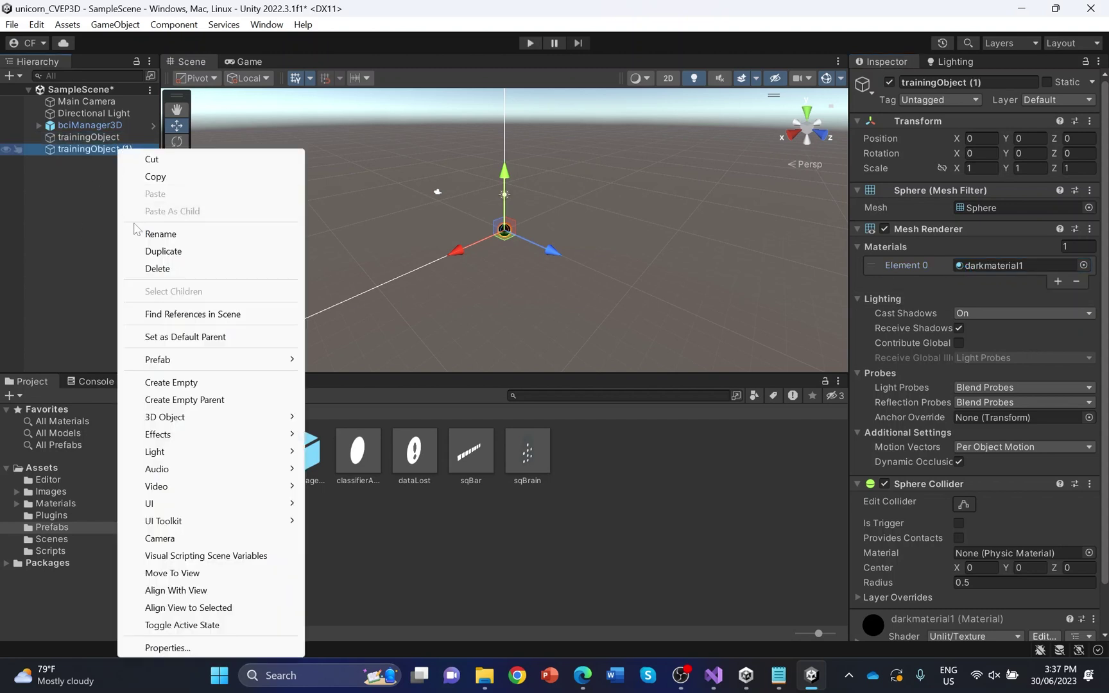
{"action": "left_click", "coordinate": [154, 233]}
{"action": "type", "text": "a"}
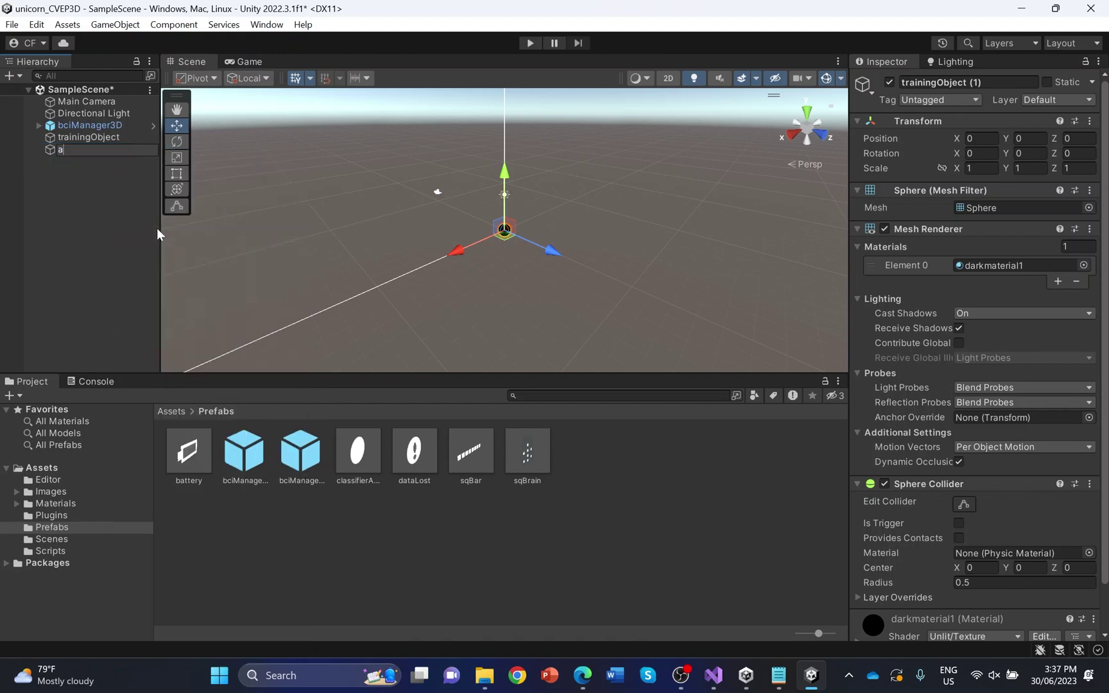
{"action": "type", "text": "pplicationObject (0)"}
{"action": "key", "text": "Return"}
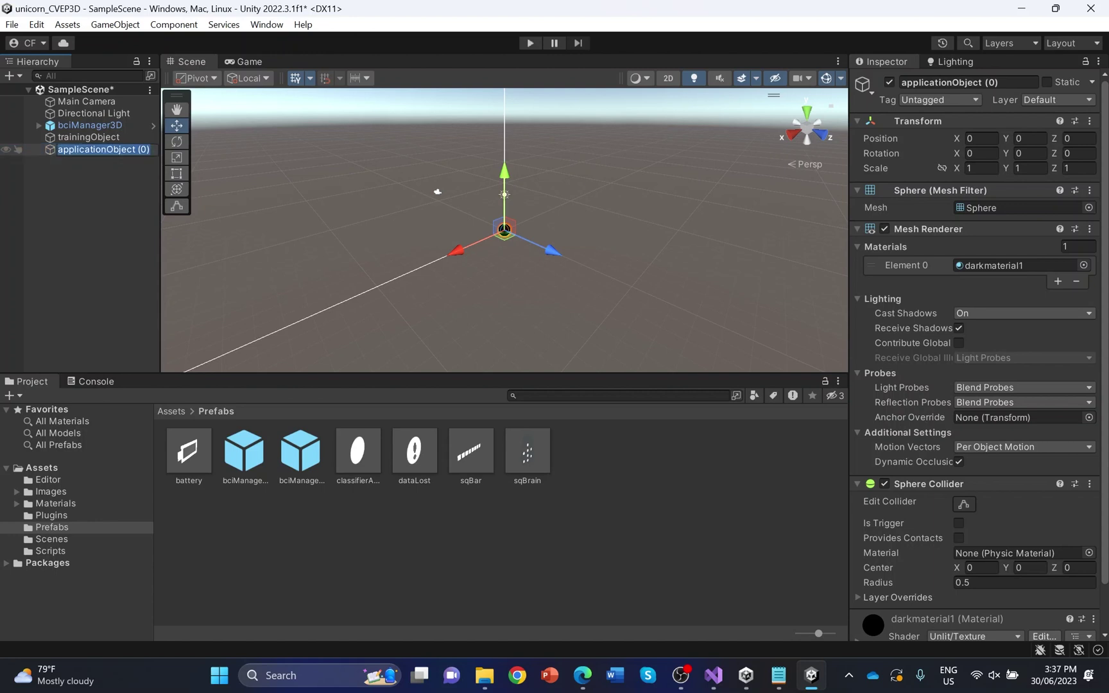
{"action": "key", "text": "ctrl+d"}
{"action": "key", "text": "ctrl+d"}
{"action": "key", "text": "ctrl+d"}
{"action": "key", "text": "ctrl+d"}
{"action": "key", "text": "ctrl+d"}
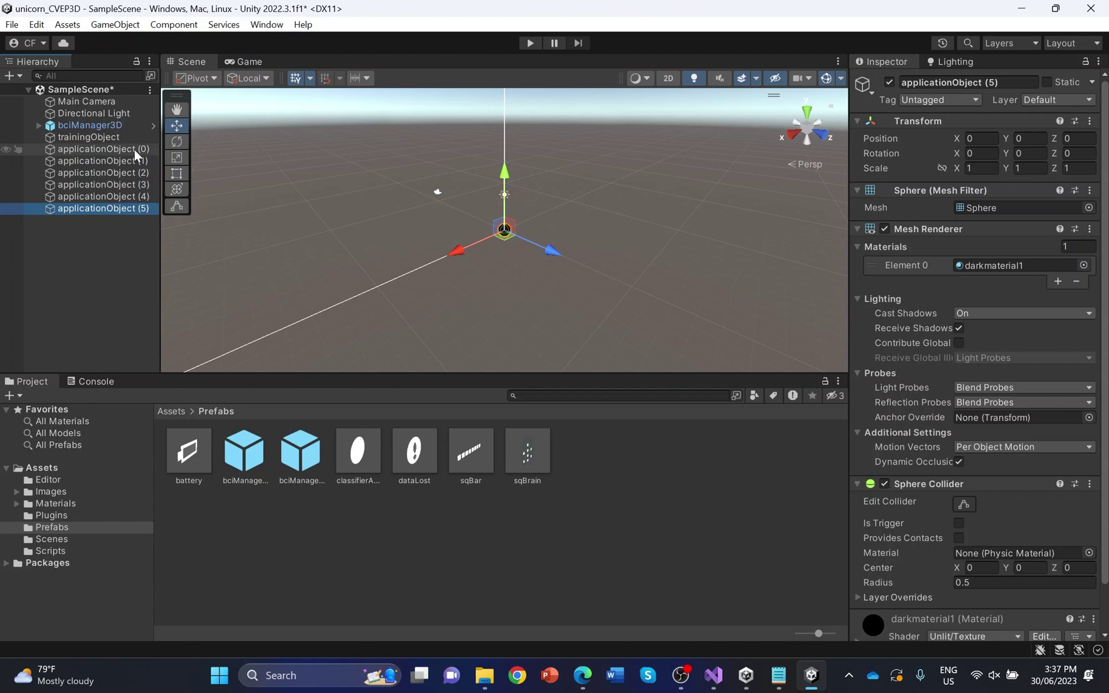
{"action": "left_click", "coordinate": [134, 150]}
Spread applicationObject (0), (1) and (2) apart with X and Y moves around the centre
{"action": "left_click_drag", "start_coordinate": [448, 249], "coordinate": [425, 261]}
{"action": "left_click_drag", "start_coordinate": [464, 220], "coordinate": [474, 176]}
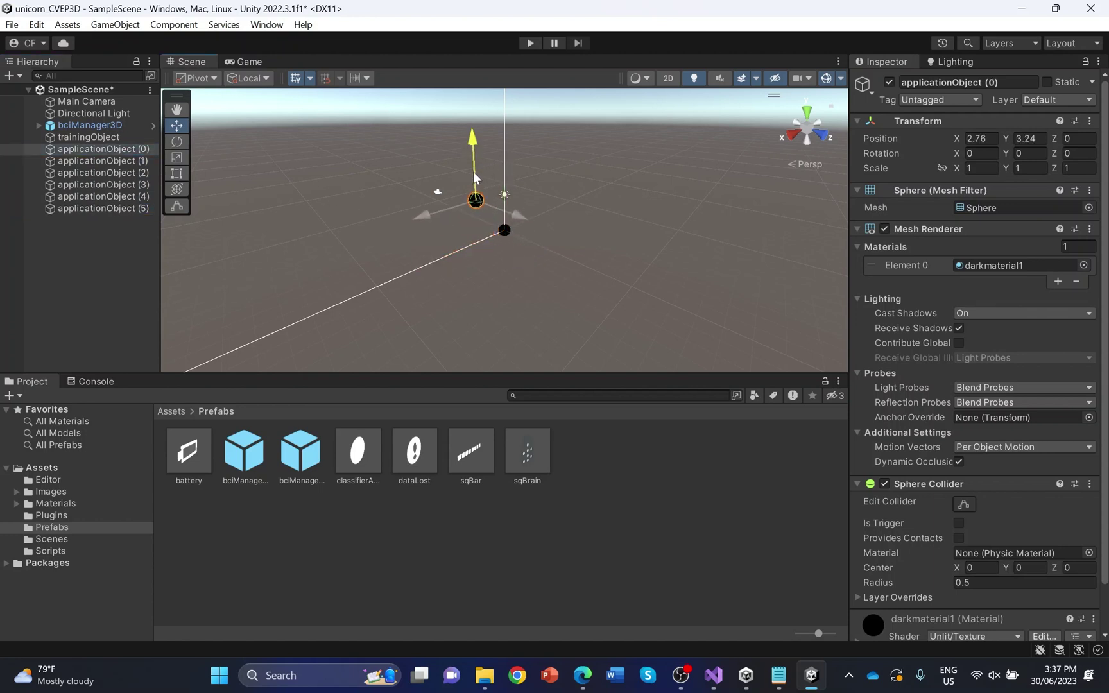
{"action": "left_click", "coordinate": [137, 161]}
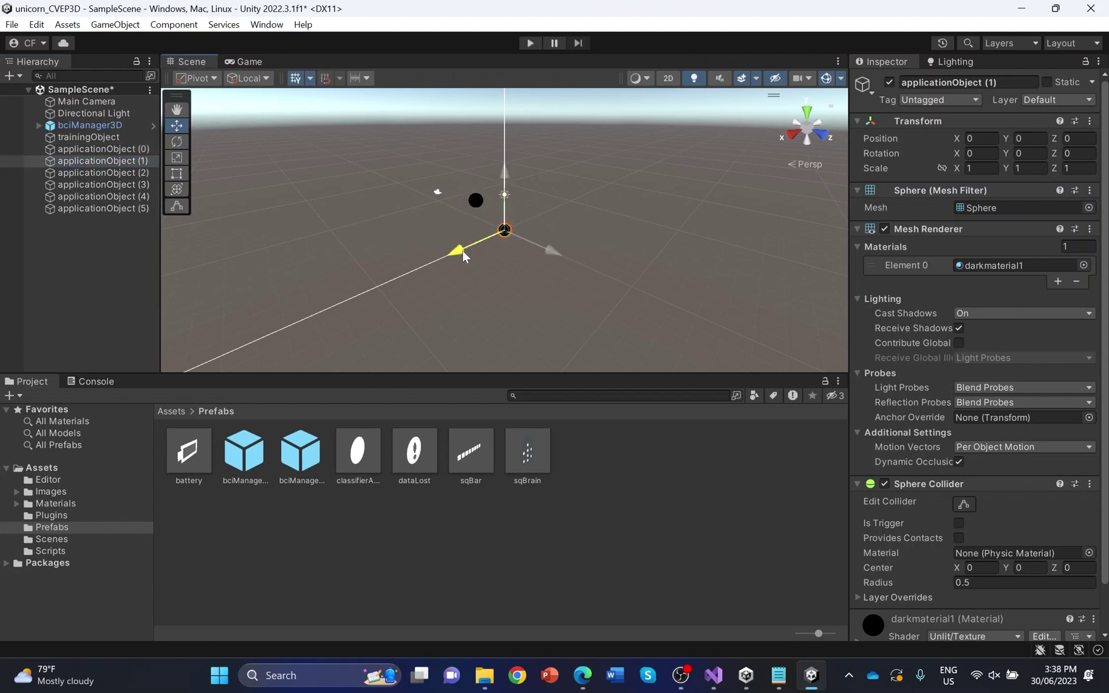
{"action": "left_click_drag", "start_coordinate": [462, 250], "coordinate": [436, 259]}
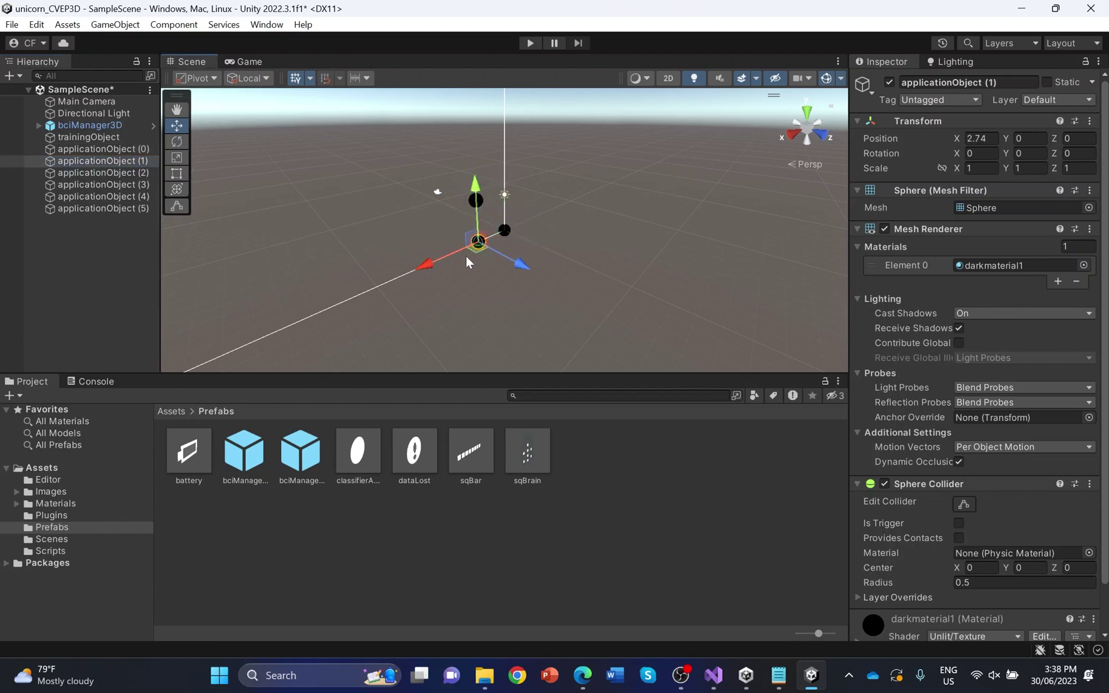
{"action": "left_click", "coordinate": [129, 173]}
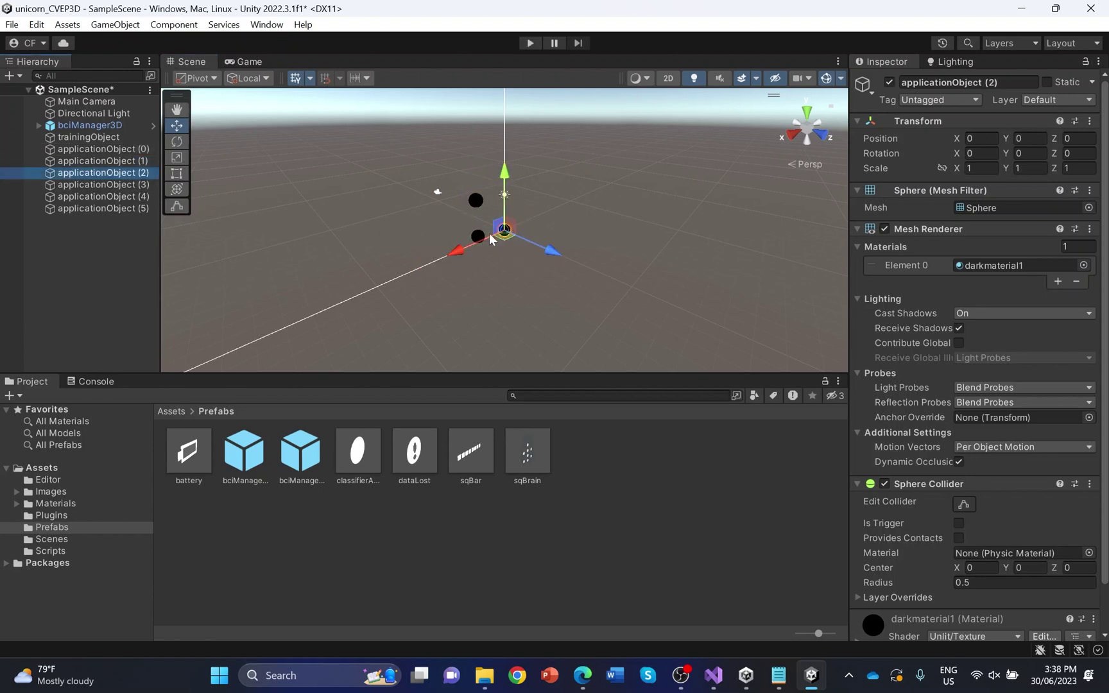
{"action": "mouse_move", "coordinate": [477, 242]}
{"action": "left_mouse_down"}
{"action": "mouse_move", "coordinate": [449, 253]}
{"action": "mouse_move", "coordinate": [482, 238]}
{"action": "left_mouse_up"}
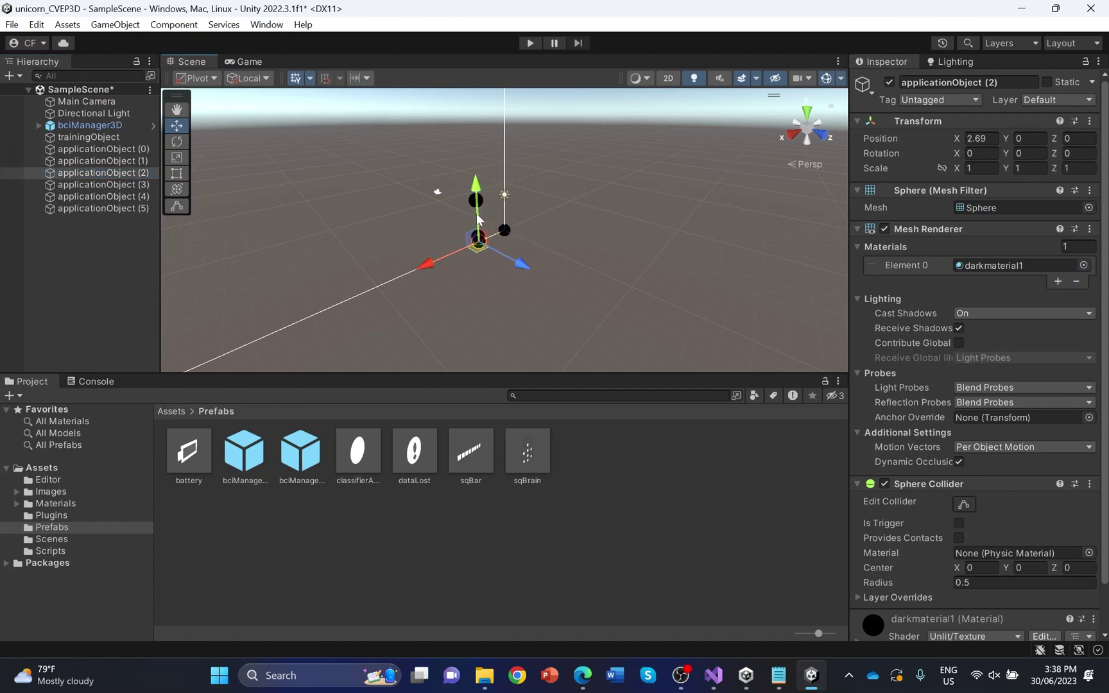
{"action": "left_click_drag", "start_coordinate": [478, 186], "coordinate": [482, 209]}
{"action": "left_click_drag", "start_coordinate": [433, 285], "coordinate": [482, 238]}
Reposition applicationObject (3) to (5), placing (4) at X -2.93 and raising (5) to Y 2.55
{"action": "left_click", "coordinate": [103, 184]}
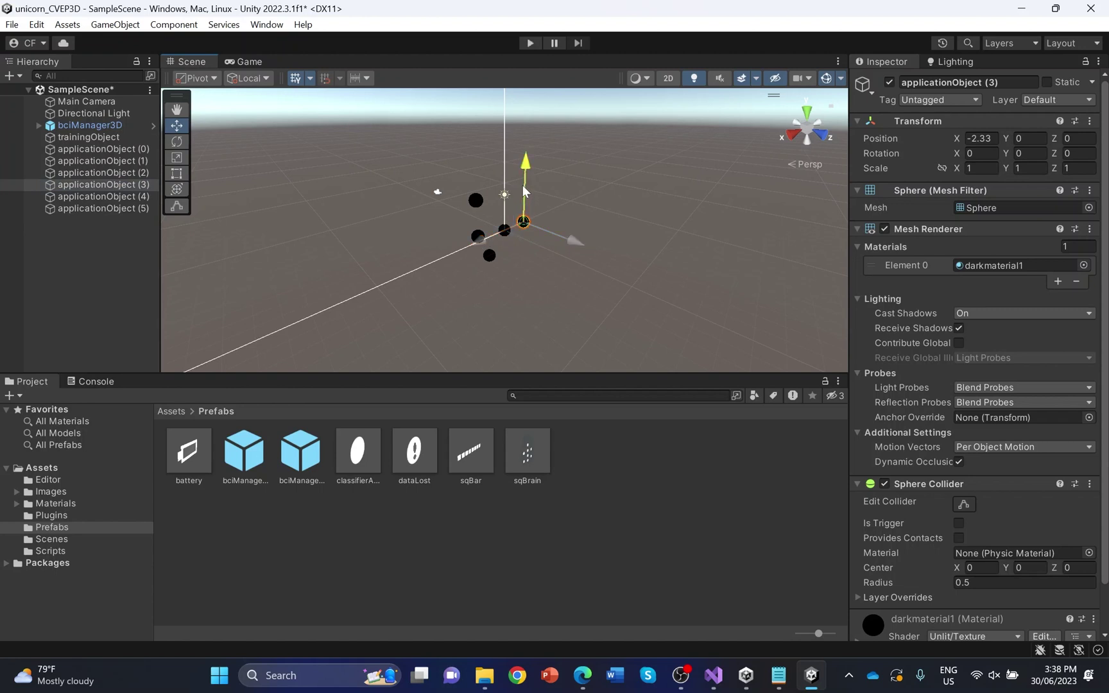
{"action": "left_click_drag", "start_coordinate": [523, 190], "coordinate": [519, 208]}
{"action": "left_click", "coordinate": [129, 196]}
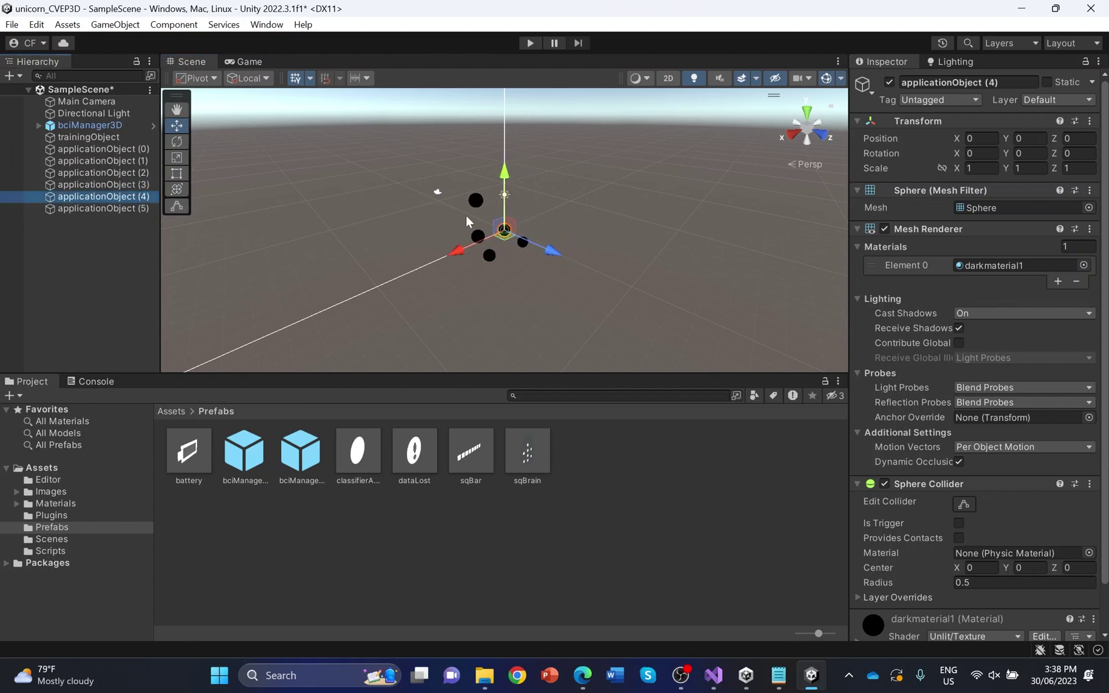
{"action": "left_click_drag", "start_coordinate": [459, 246], "coordinate": [518, 214]}
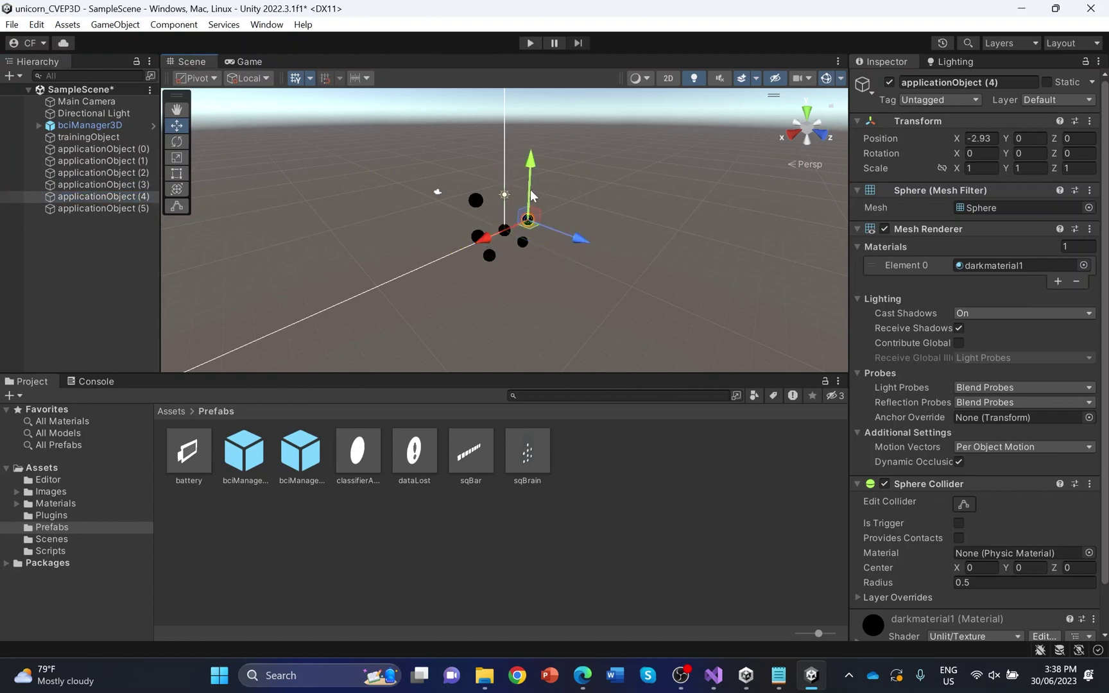
{"action": "left_click", "coordinate": [103, 209]}
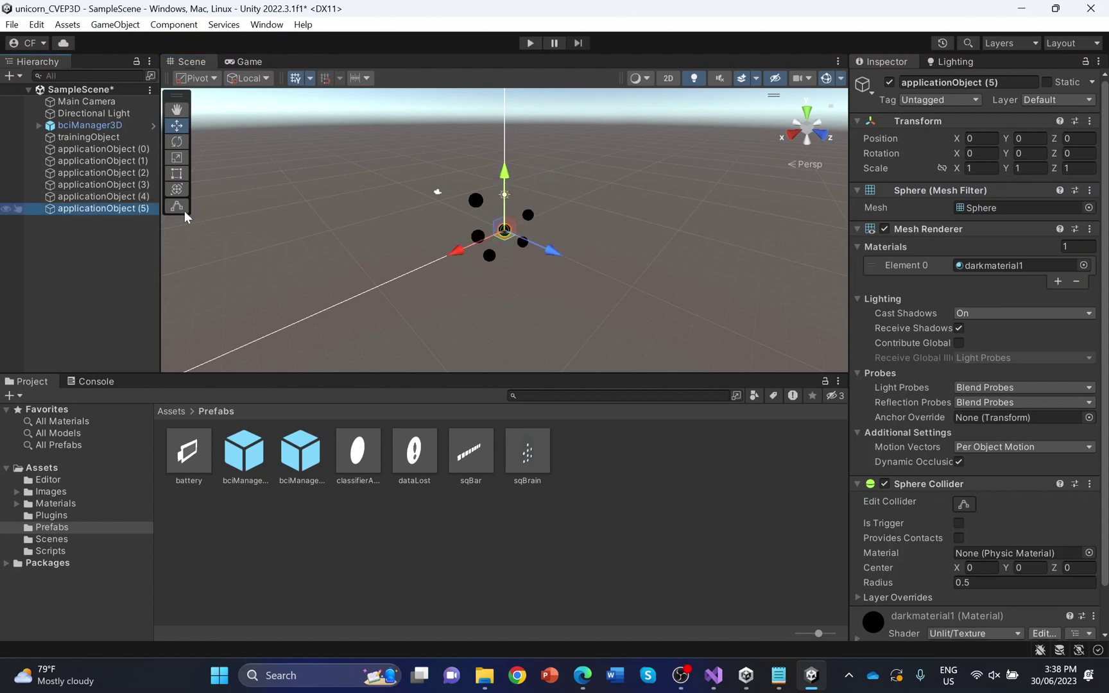
{"action": "left_click_drag", "start_coordinate": [460, 249], "coordinate": [504, 232]}
{"action": "left_click_drag", "start_coordinate": [541, 192], "coordinate": [535, 161]}
Shift trainingObject slightly off-centre along X
{"action": "left_click", "coordinate": [137, 139]}
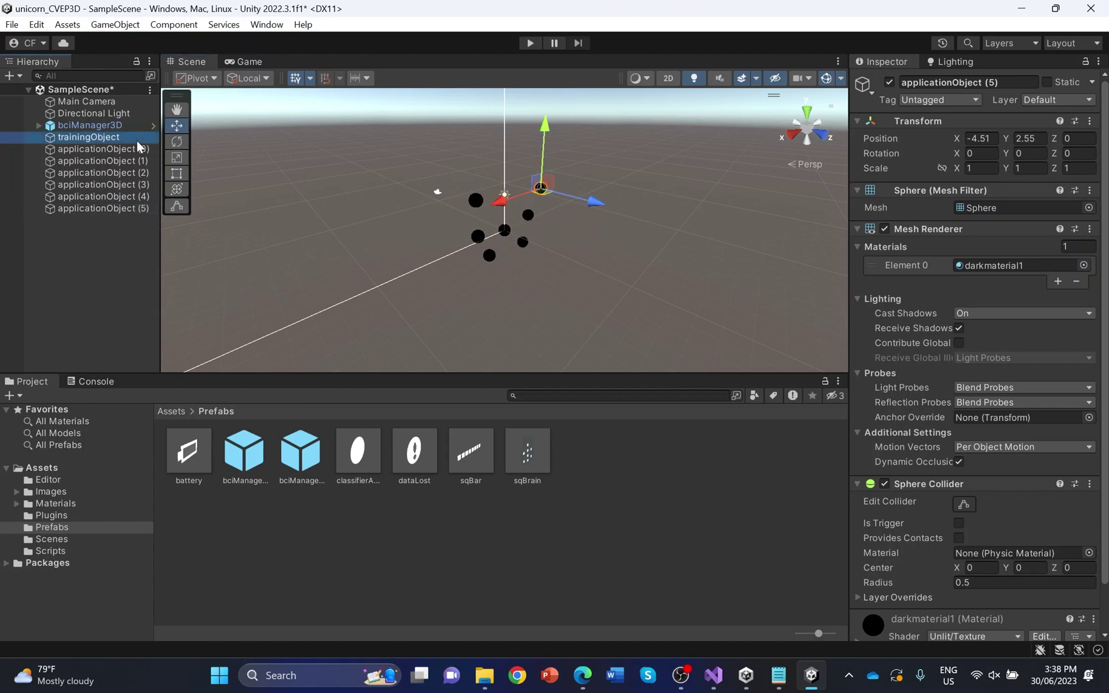
{"action": "left_click_drag", "start_coordinate": [474, 243], "coordinate": [474, 231]}
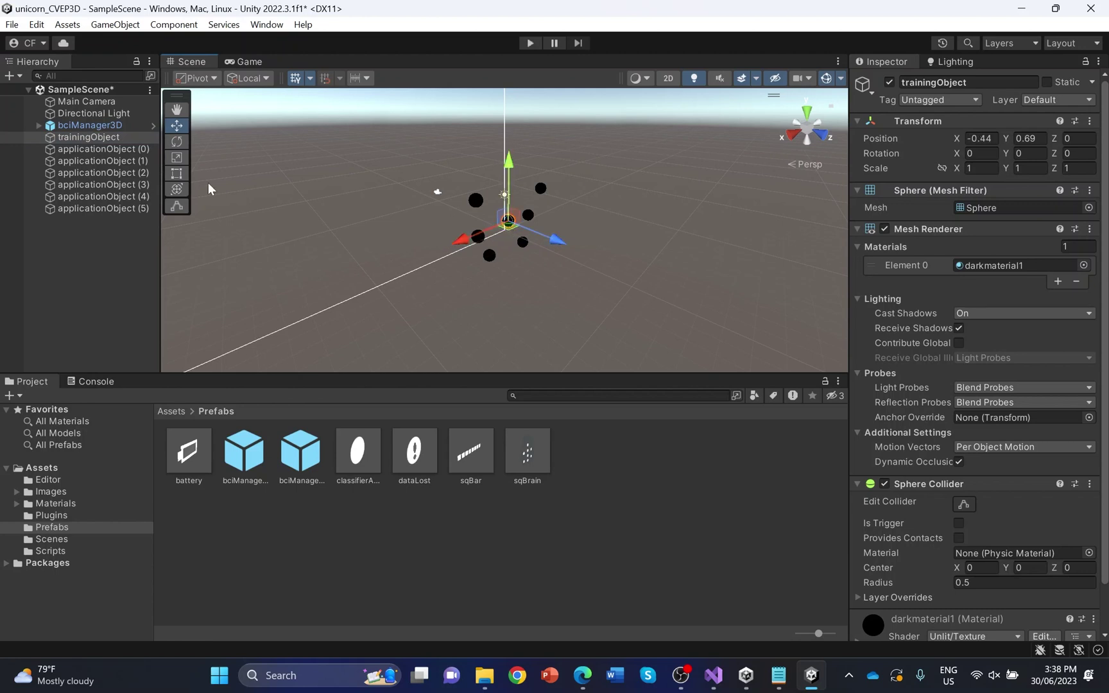
{"action": "left_click", "coordinate": [97, 160]}
{"action": "left_click", "coordinate": [132, 103]}
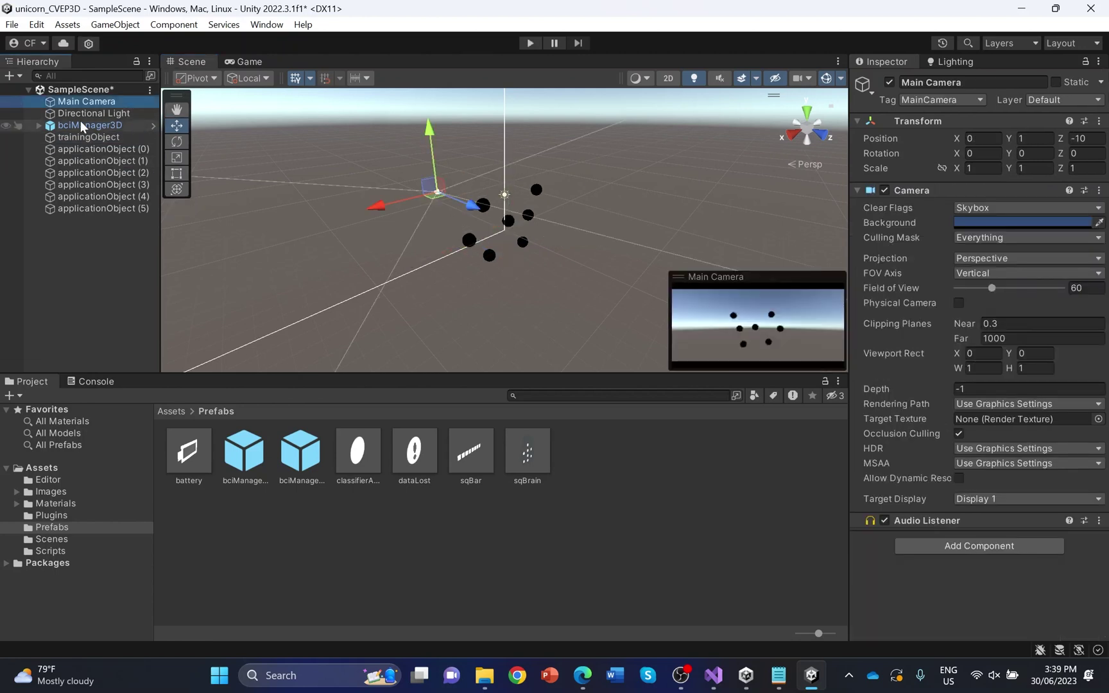
Move the Main Camera forward to Z -7.93 and select bciManager3D to show its settings
{"action": "left_click_drag", "start_coordinate": [475, 206], "coordinate": [486, 218]}
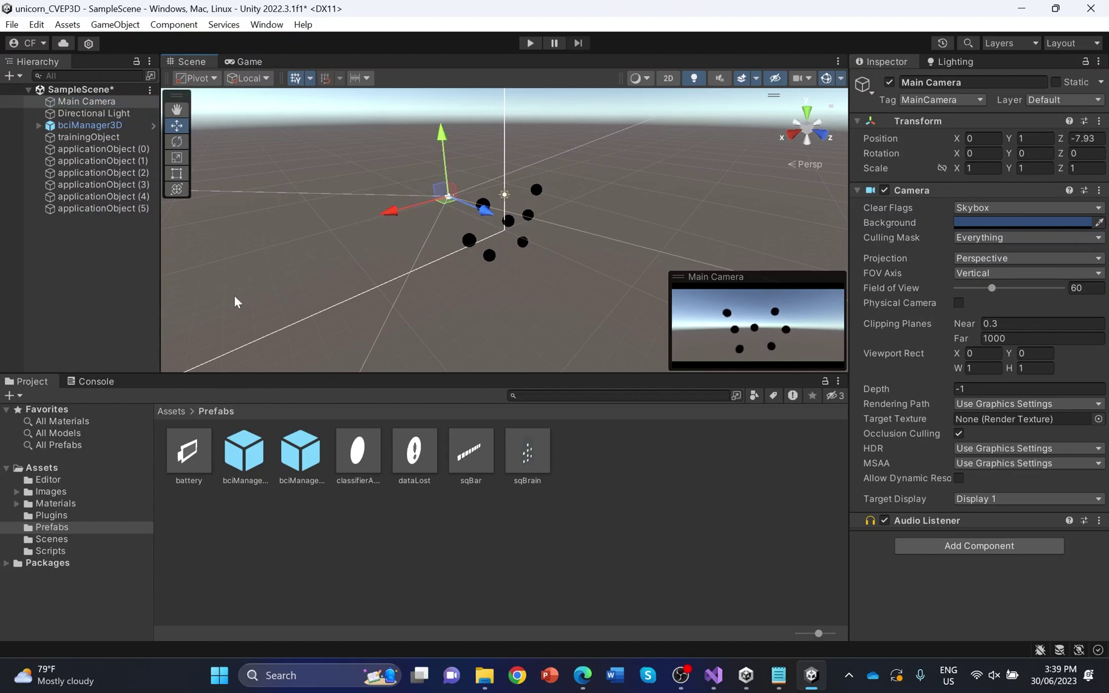
{"action": "left_click", "coordinate": [121, 127]}
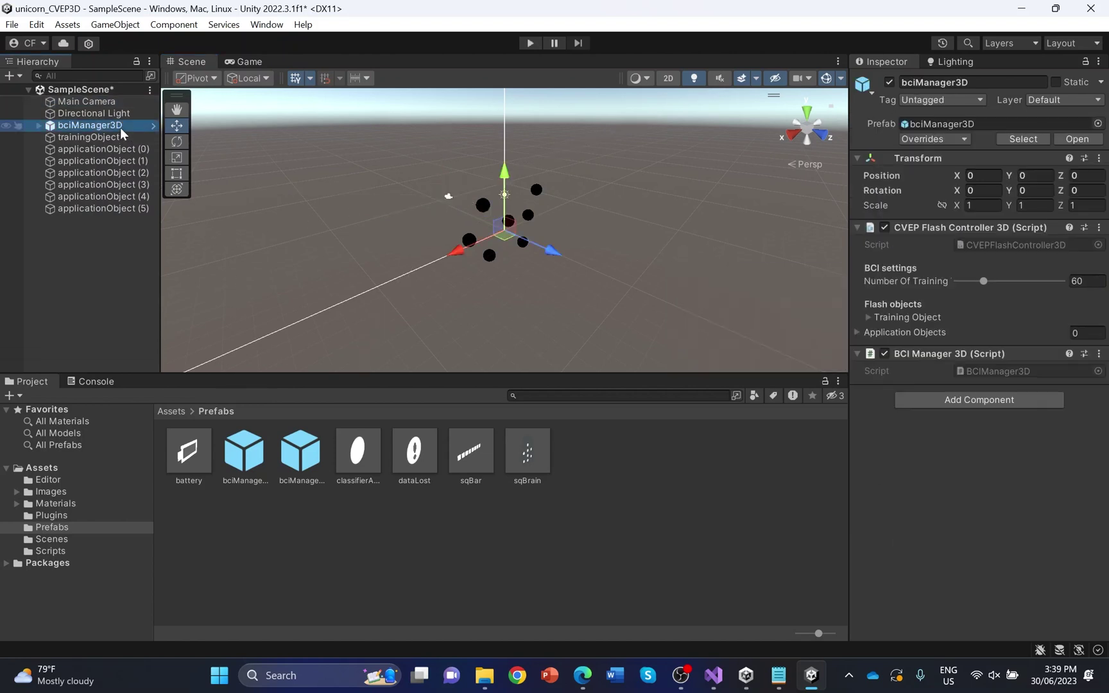
Assign trainingObject as the CVEP flash controller's training object
{"action": "left_click", "coordinate": [869, 317]}
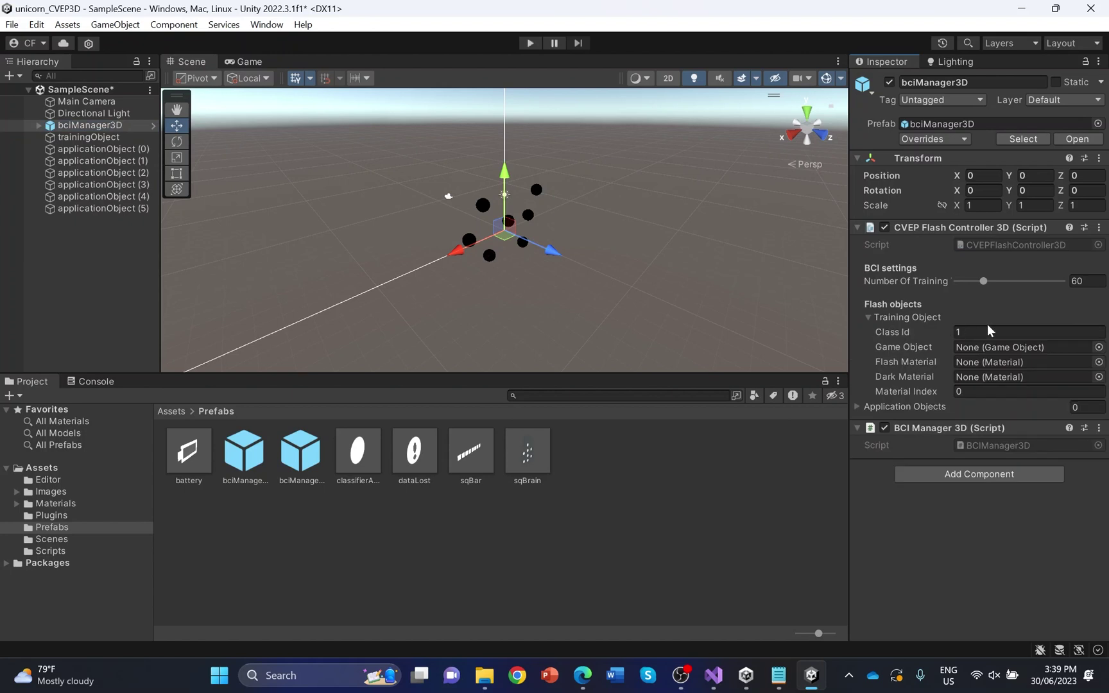
{"action": "left_click", "coordinate": [1097, 349]}
{"action": "type", "text": "tr"}
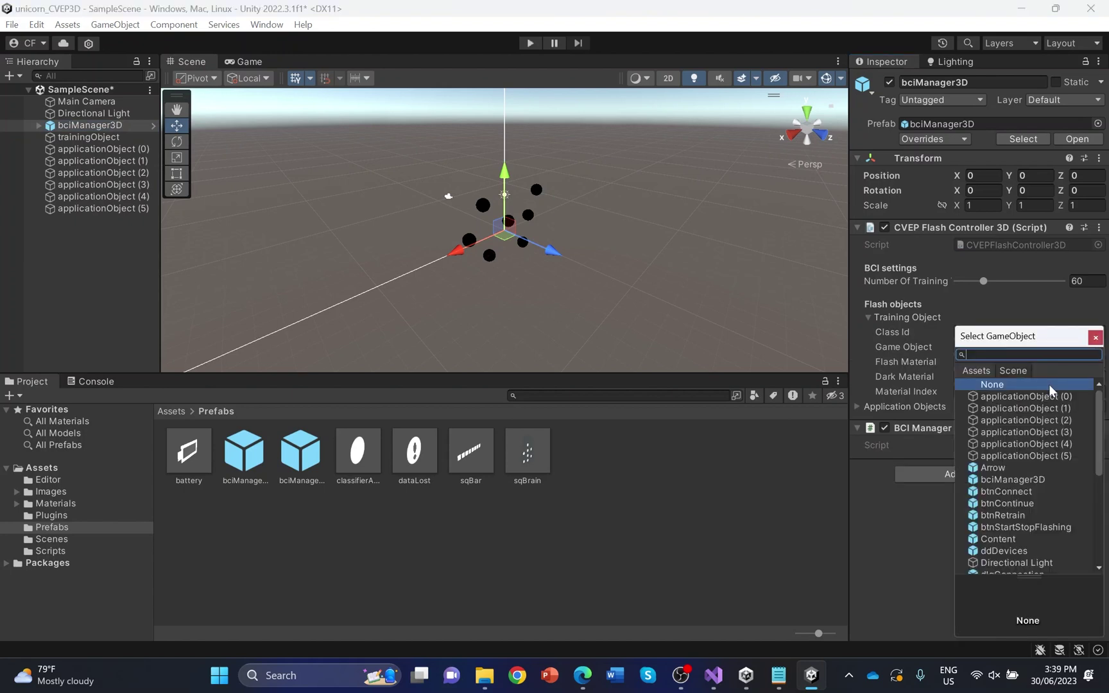
{"action": "double_click", "coordinate": [1042, 429]}
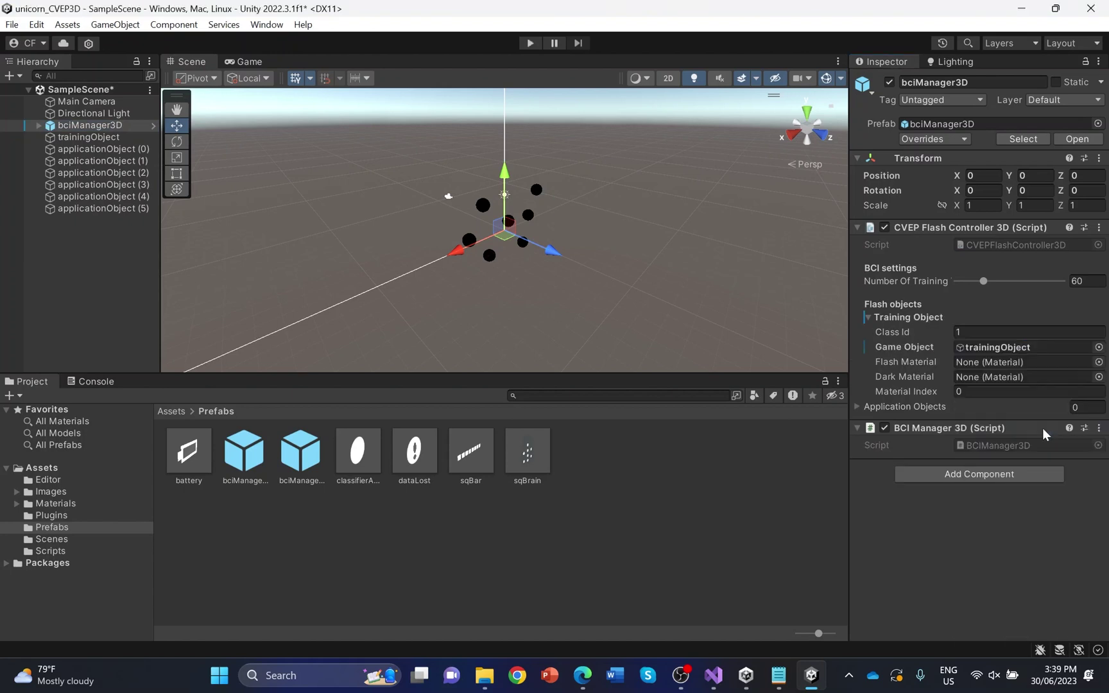
Give the training object flashmaterial1 as flash material and darkmaterial1 as dark material
{"action": "left_click", "coordinate": [1098, 363]}
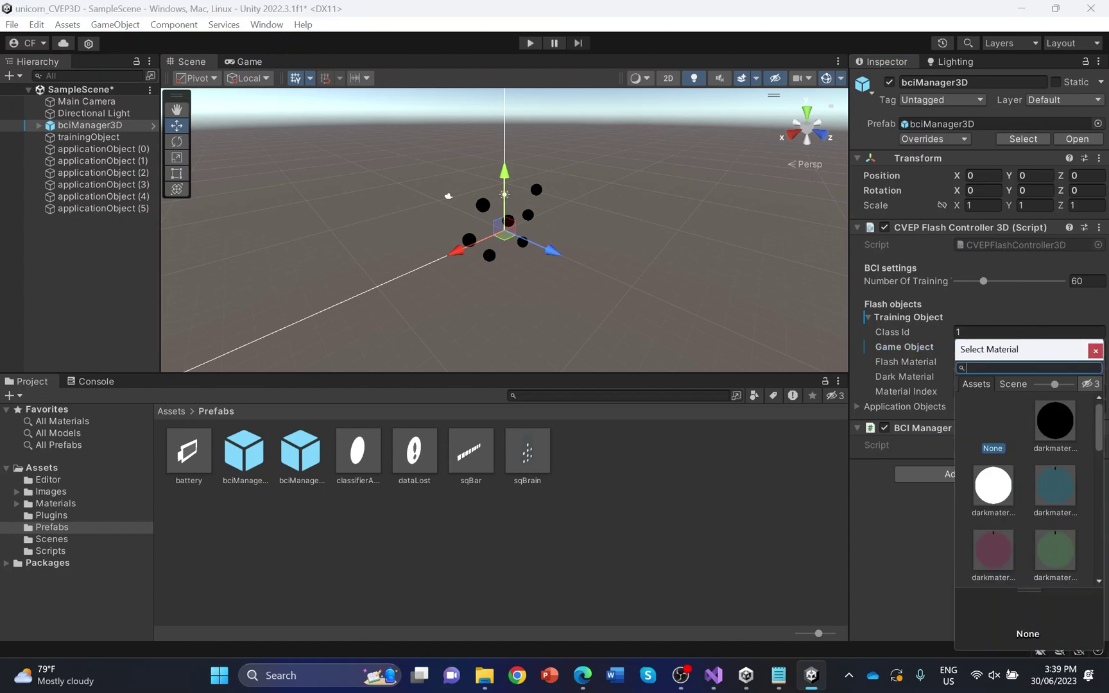
{"action": "type", "text": "fl"}
{"action": "double_click", "coordinate": [1068, 419]}
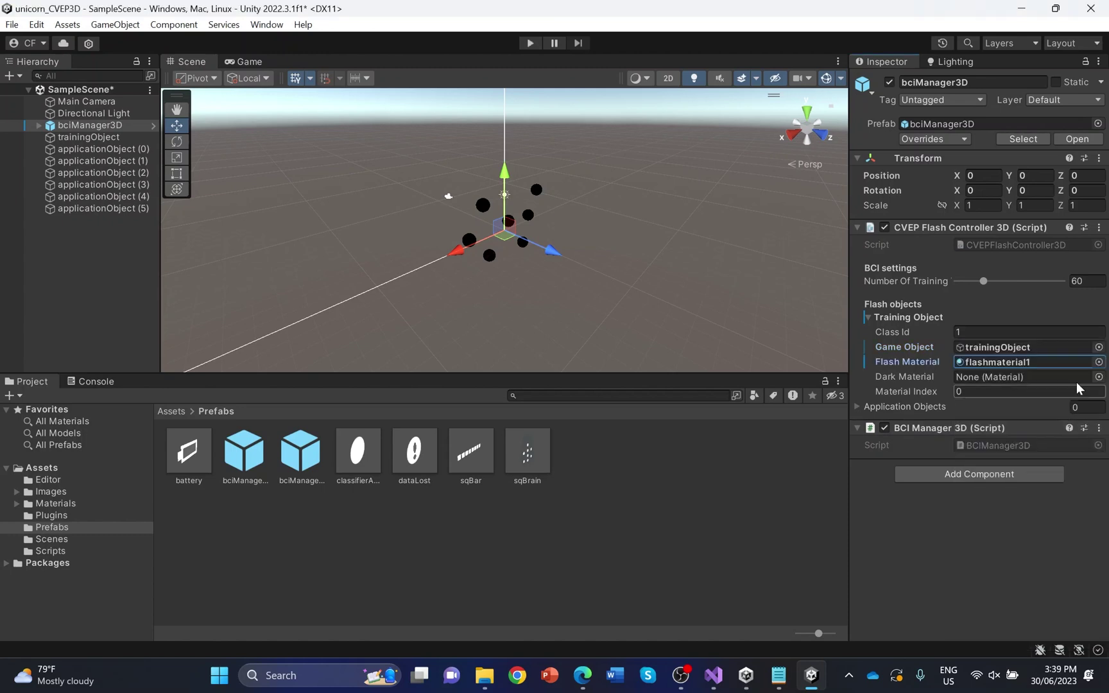
{"action": "left_click", "coordinate": [1097, 378]}
{"action": "left_click", "coordinate": [1067, 424]}
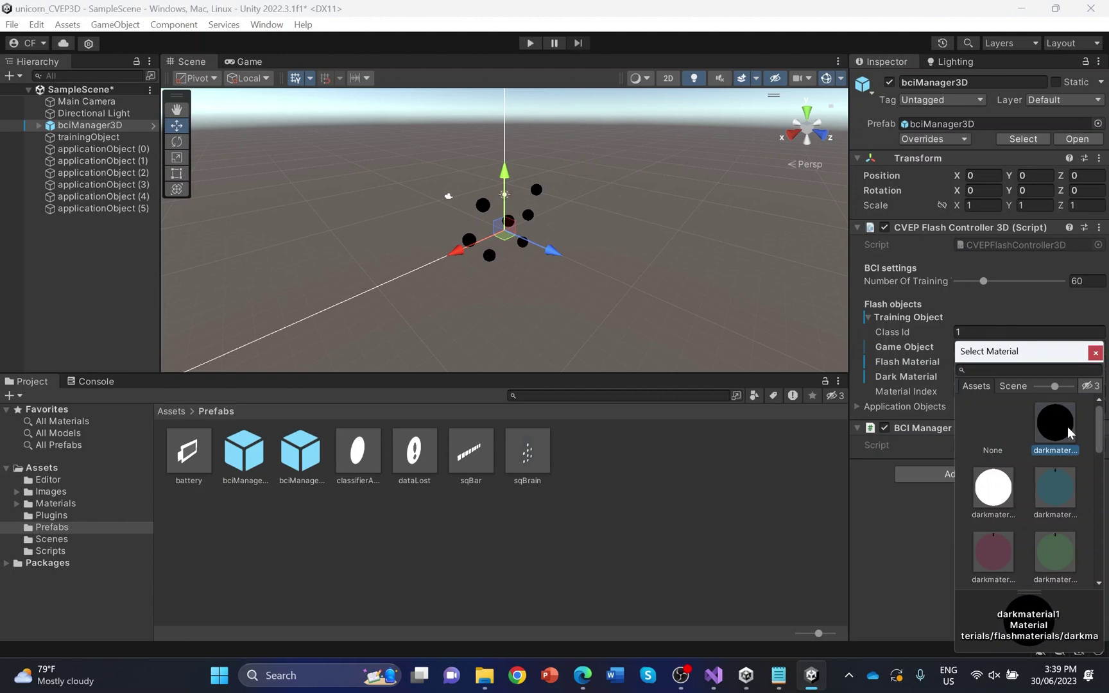
{"action": "double_click", "coordinate": [1067, 427]}
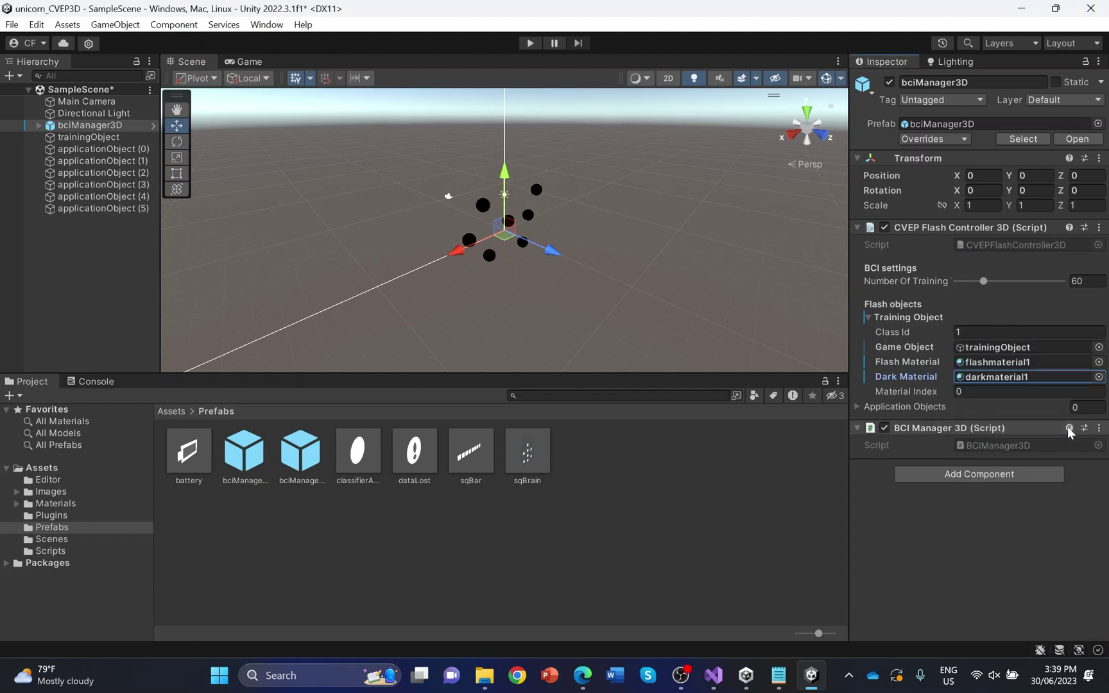
{"action": "left_click", "coordinate": [864, 407]}
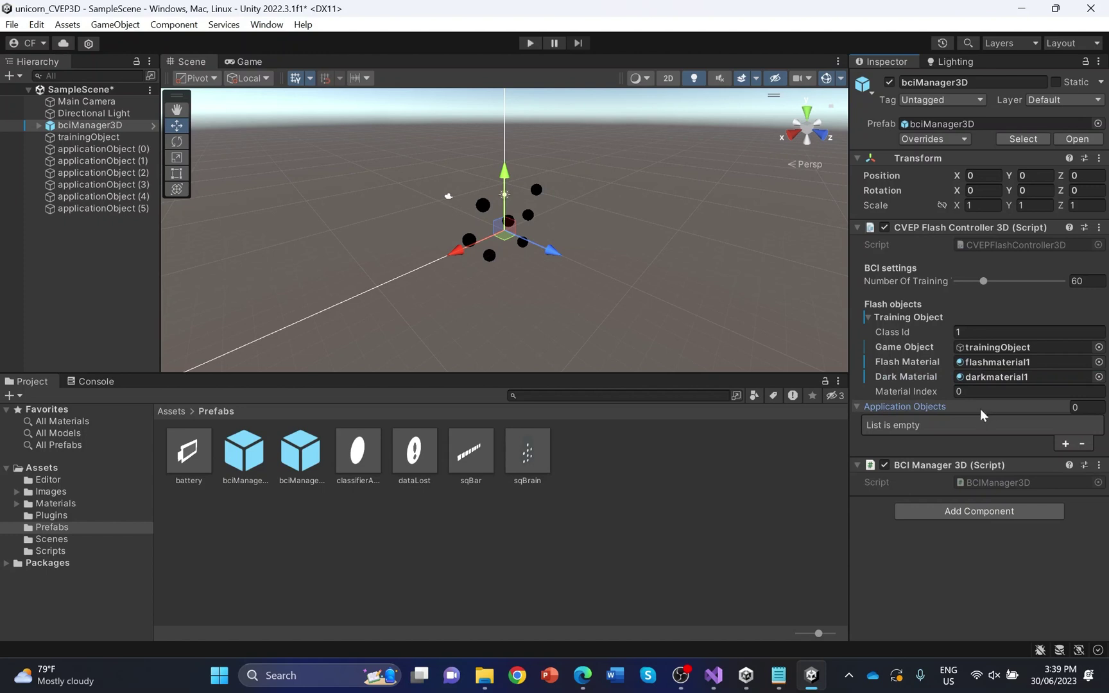
Add Application Objects Element 0 with Class Id 1 linked to applicationObject (0)
{"action": "left_click", "coordinate": [1065, 443]}
{"action": "left_click", "coordinate": [991, 426]}
{"action": "left_click", "coordinate": [987, 440]}
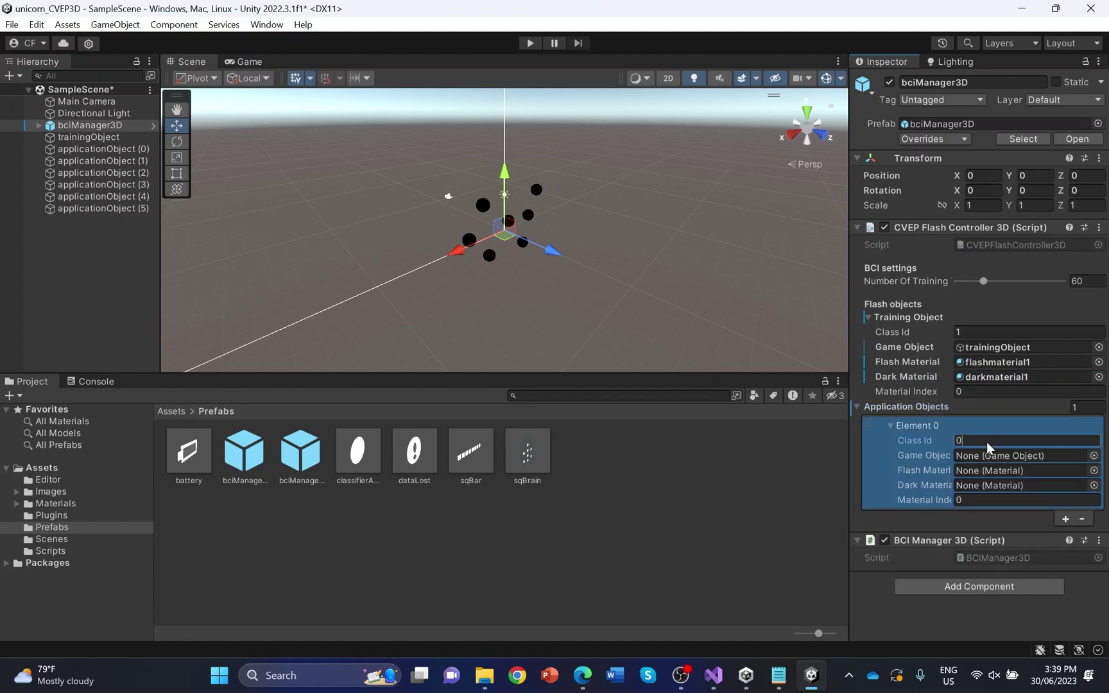
{"action": "left_click", "coordinate": [1093, 456]}
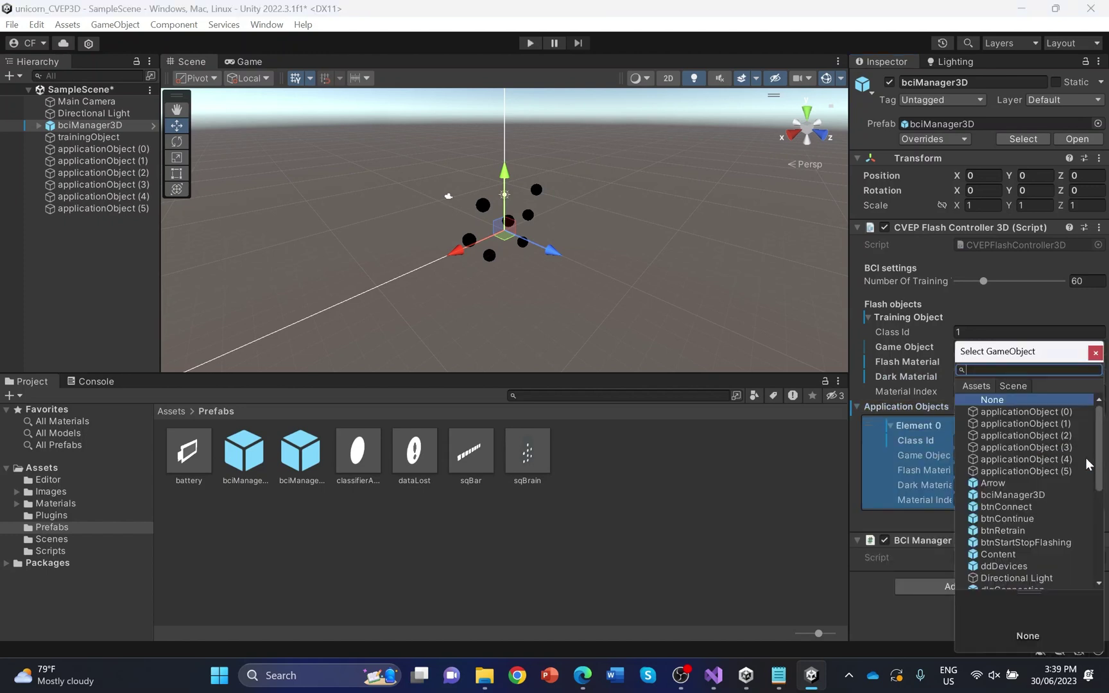
{"action": "left_click", "coordinate": [1062, 413]}
{"action": "double_click", "coordinate": [1062, 413]}
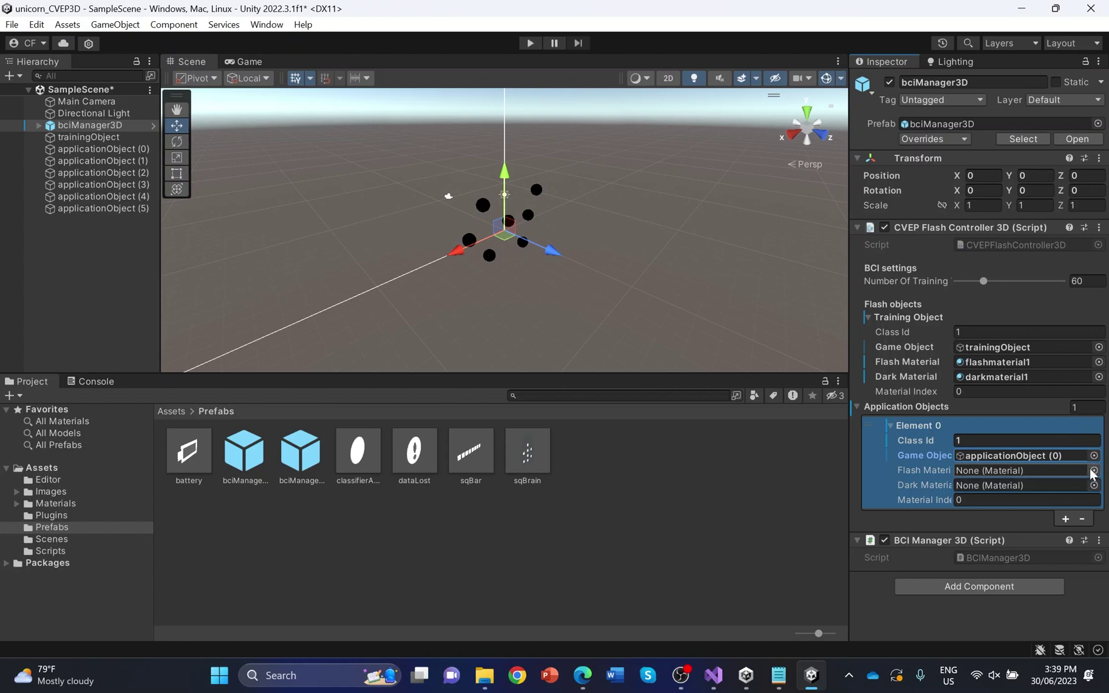
Give Element 0 flashmaterial1 and darkmaterial1, then add a second entry
{"action": "left_click", "coordinate": [1093, 471]}
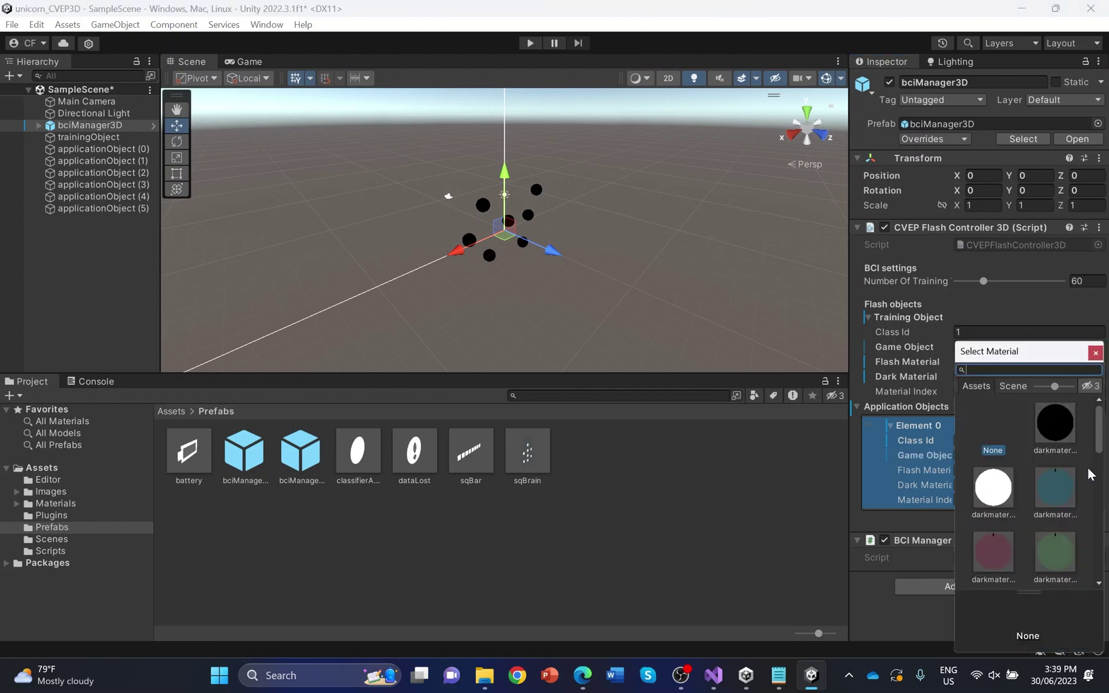
{"action": "type", "text": "fl"}
{"action": "double_click", "coordinate": [1060, 417]}
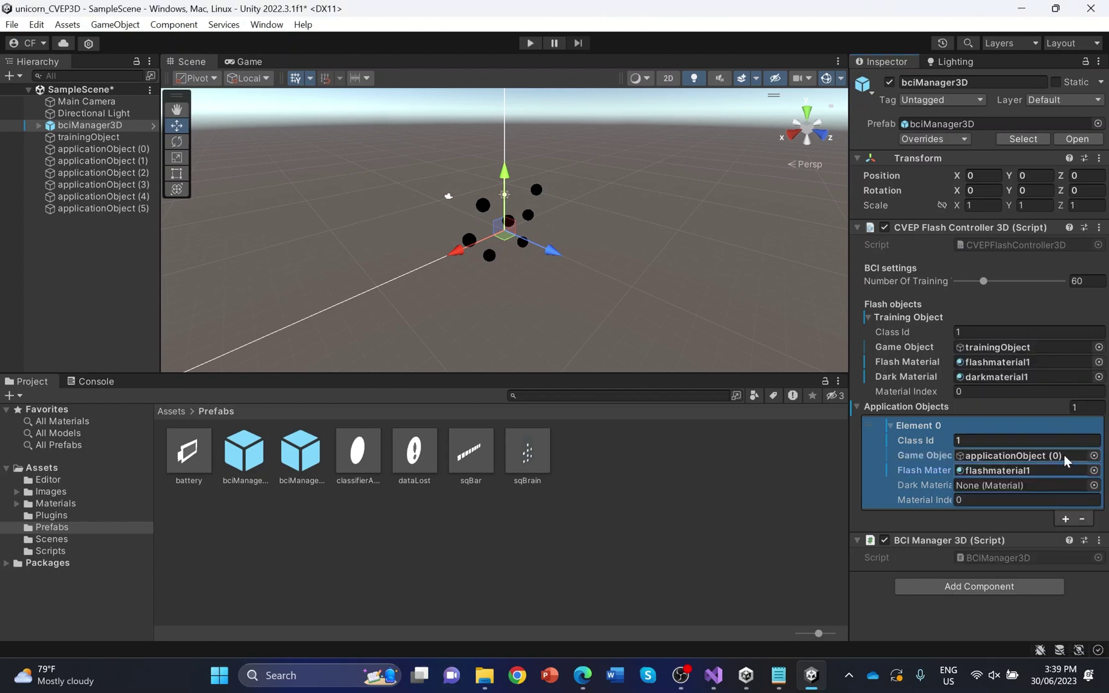
{"action": "left_click", "coordinate": [1093, 485]}
{"action": "double_click", "coordinate": [1061, 422]}
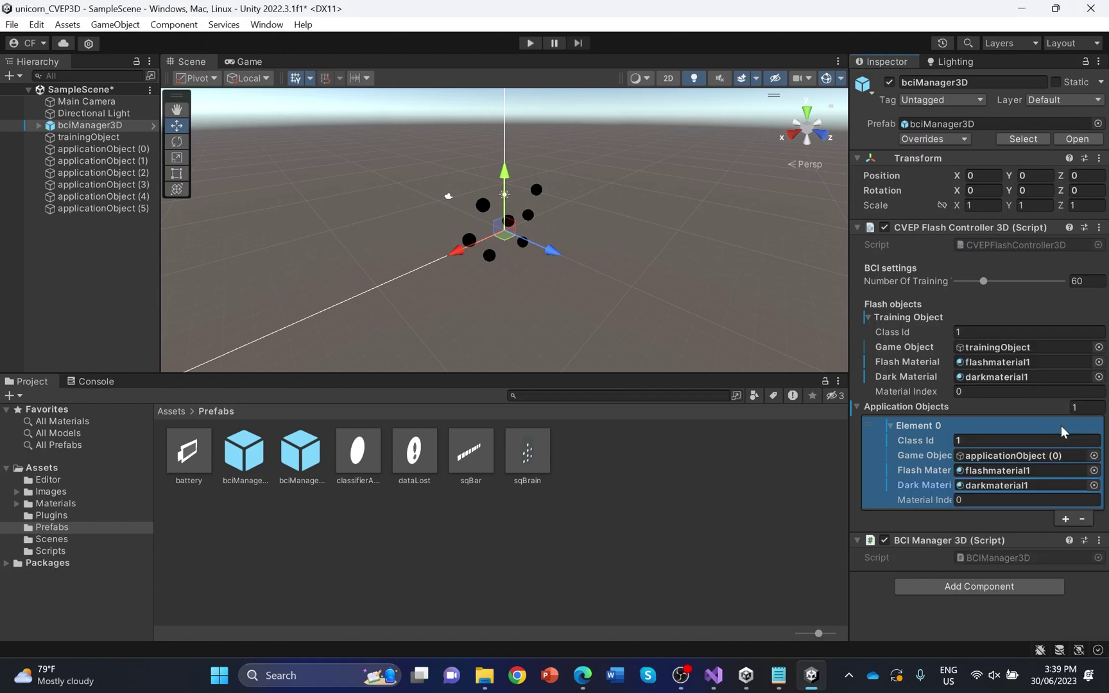
{"action": "left_click", "coordinate": [1065, 519]}
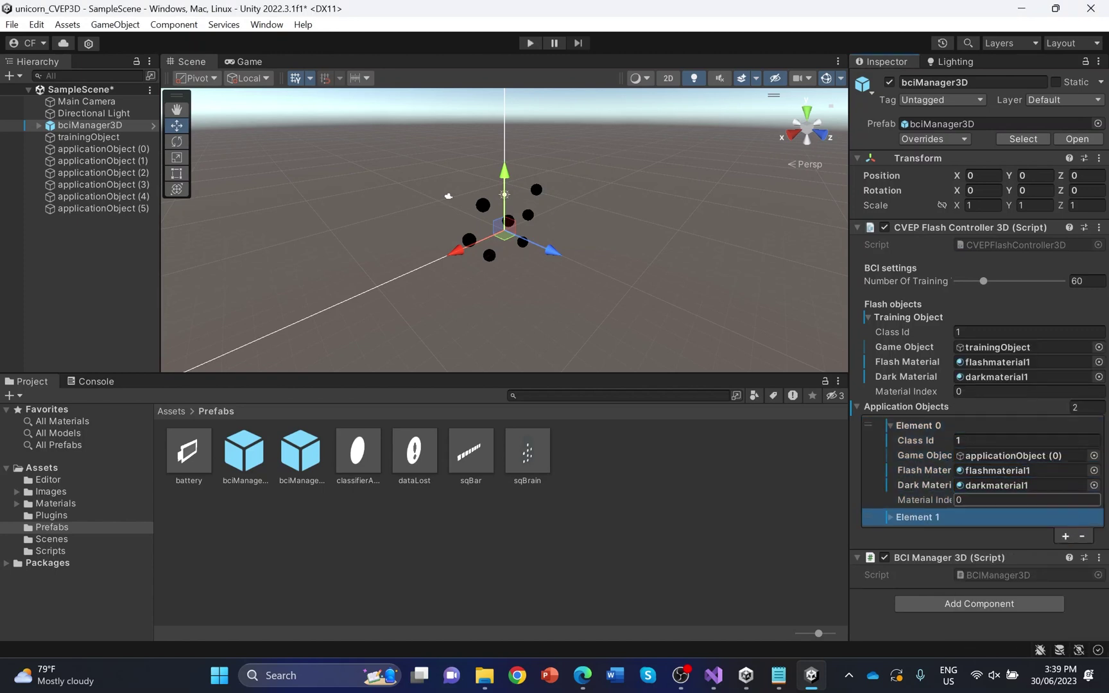
Set Element 1 to class 2 with applicationObject (1), and add Element 2 with class 3 and applicationObject (2)
{"action": "left_click", "coordinate": [1002, 516]}
{"action": "left_click", "coordinate": [1002, 531]}
{"action": "type", "text": "2"}
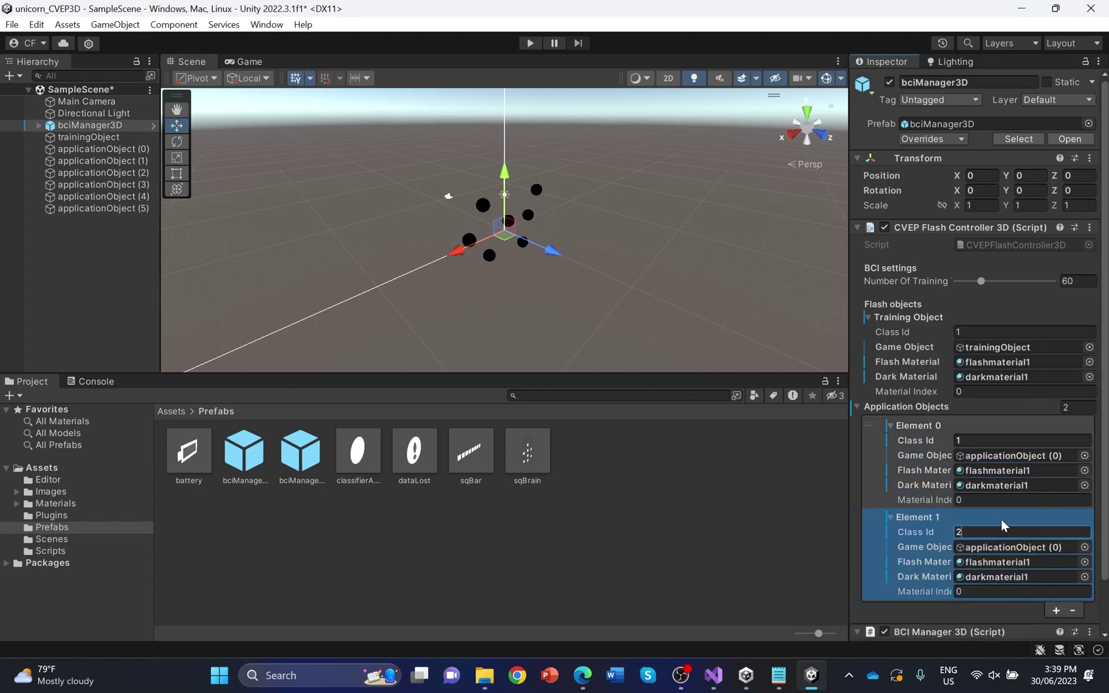
{"action": "left_click", "coordinate": [1084, 546]}
{"action": "double_click", "coordinate": [1052, 426]}
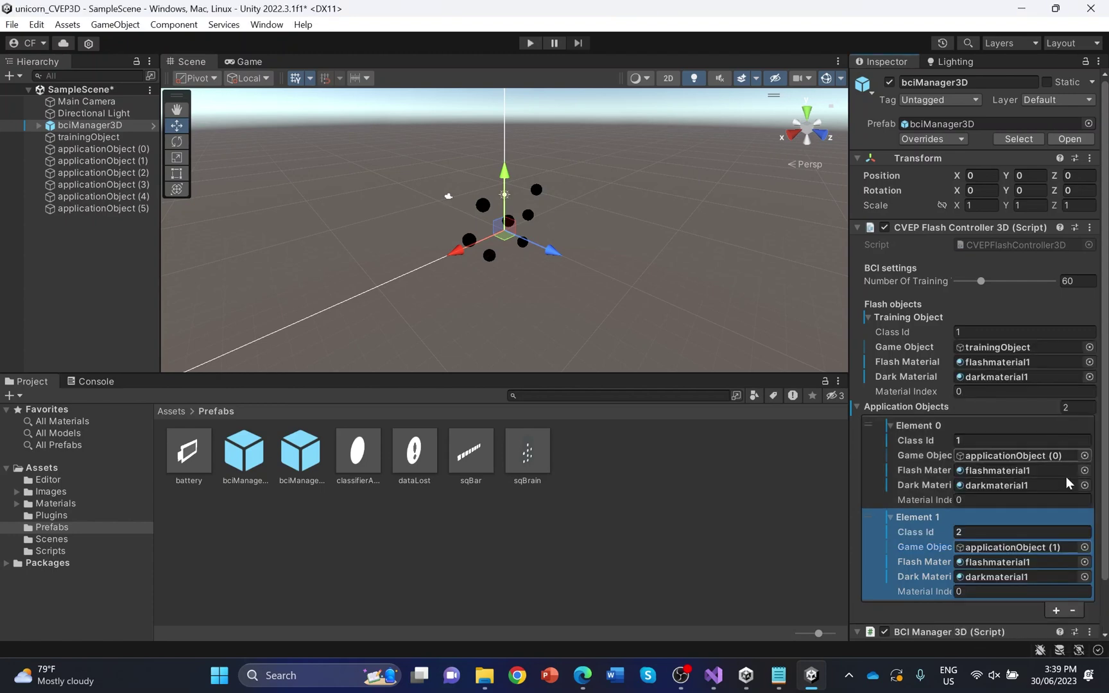
{"action": "scroll", "coordinate": [1068, 513], "scroll_direction": "down", "scroll_amount": 2}
{"action": "left_click", "coordinate": [1057, 557]}
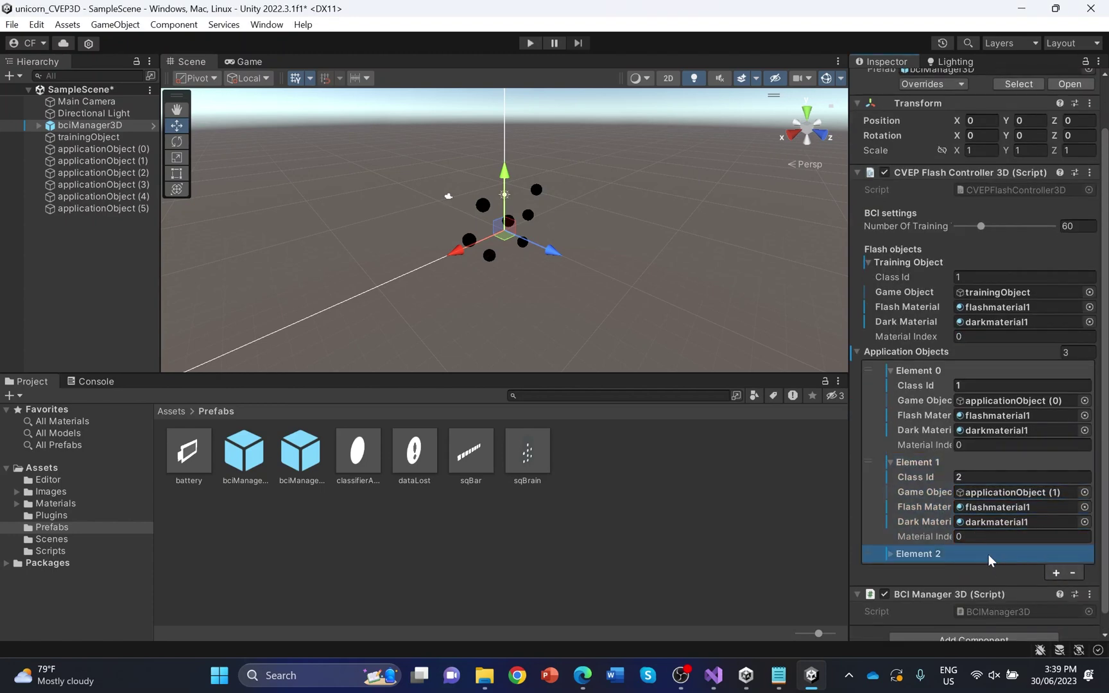
{"action": "left_click", "coordinate": [988, 555]}
{"action": "scroll", "coordinate": [987, 545], "scroll_direction": "down", "scroll_amount": 3}
{"action": "left_click", "coordinate": [1020, 477]}
{"action": "type", "text": "3"}
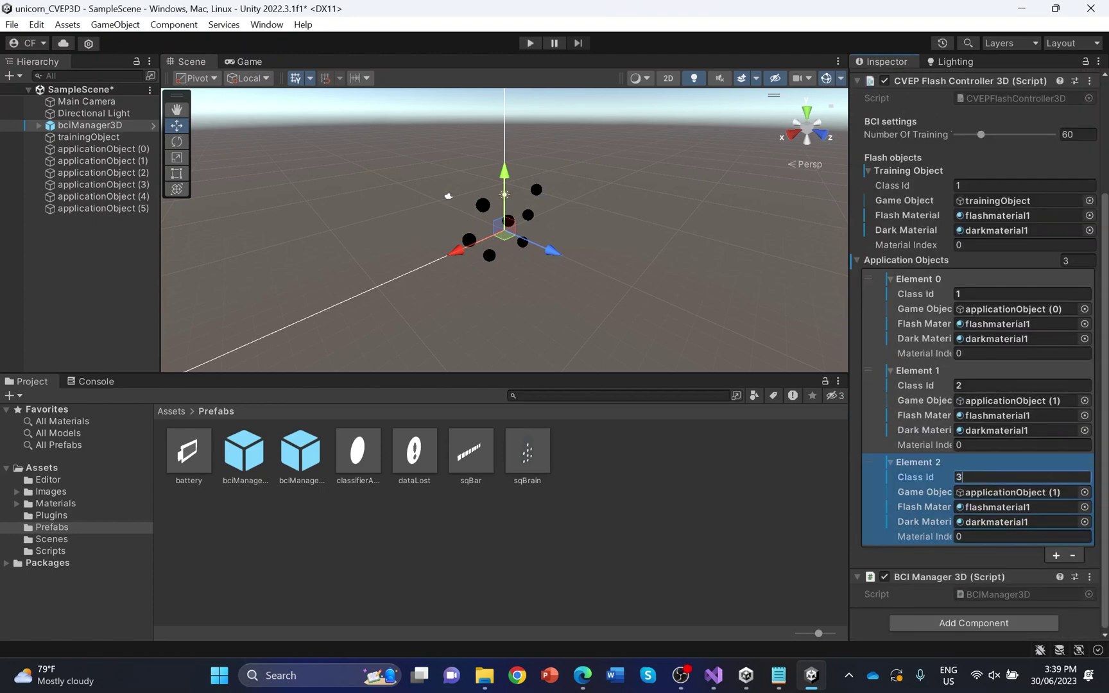
{"action": "left_click", "coordinate": [1085, 492]}
{"action": "left_click", "coordinate": [1087, 436]}
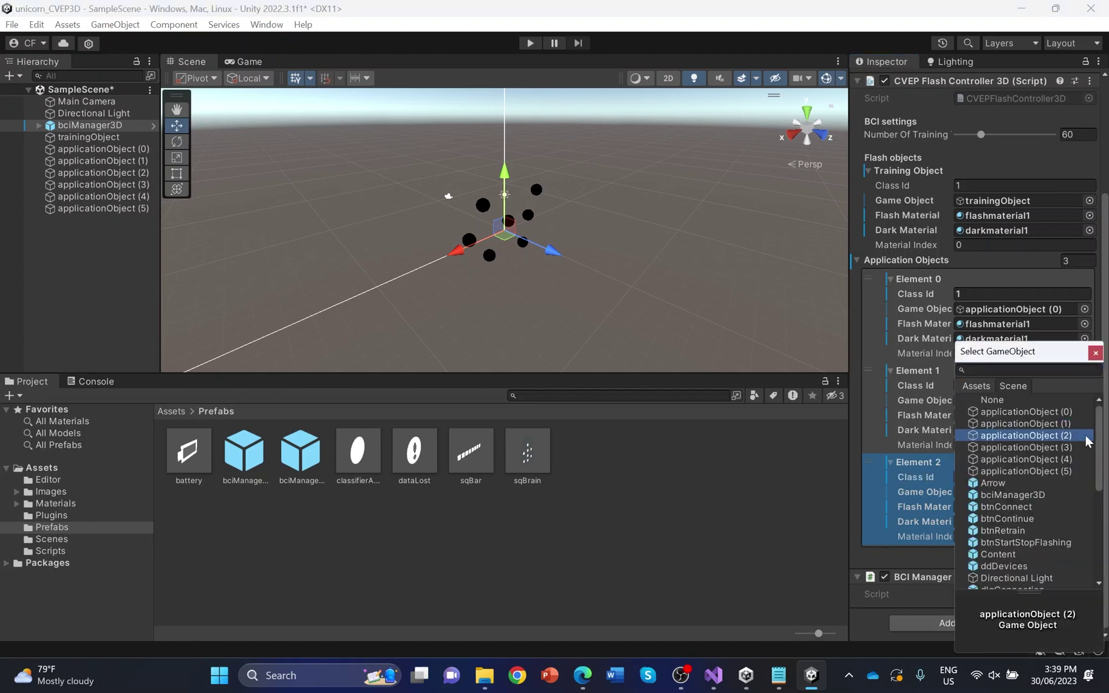
{"action": "double_click", "coordinate": [1087, 436]}
Add Elements 3 and 4 with class IDs 4 and 5, linked to applicationObject (3) and (4)
{"action": "left_click", "coordinate": [1056, 557]}
{"action": "scroll", "coordinate": [1057, 509], "scroll_direction": "down", "scroll_amount": 1}
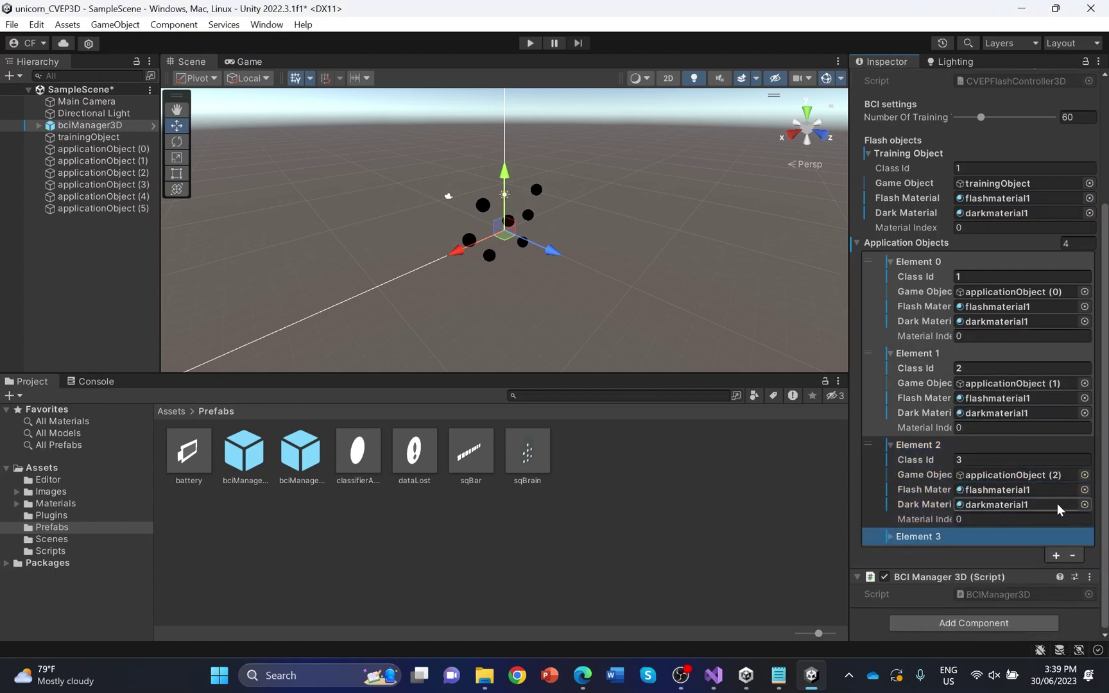
{"action": "left_click", "coordinate": [1027, 540]}
{"action": "left_click", "coordinate": [1028, 536]}
{"action": "type", "text": "4"}
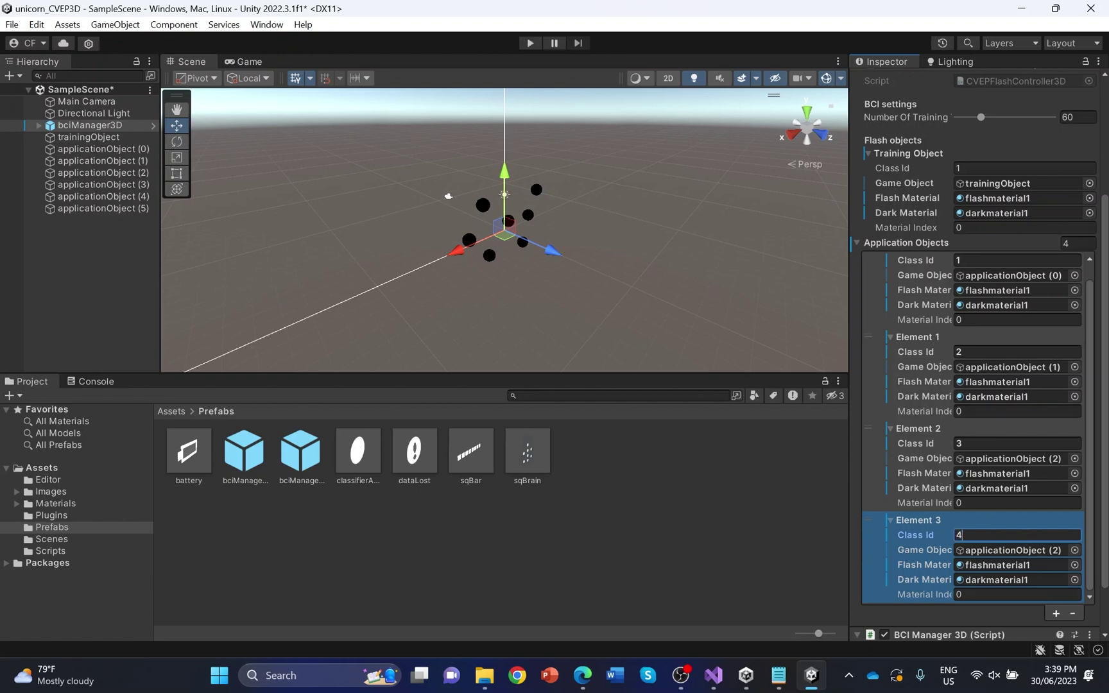
{"action": "left_click", "coordinate": [1073, 551]}
{"action": "left_click", "coordinate": [1062, 453]}
{"action": "double_click", "coordinate": [1062, 453]}
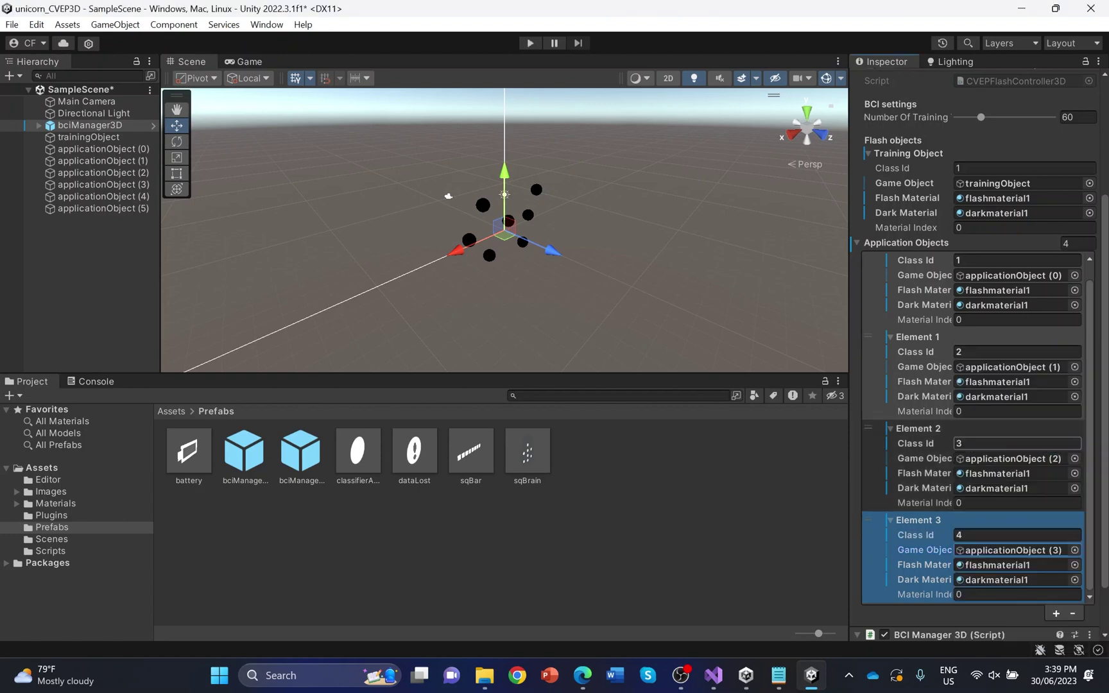
{"action": "scroll", "coordinate": [1034, 500], "scroll_direction": "down", "scroll_amount": 1}
{"action": "left_click", "coordinate": [1056, 555]}
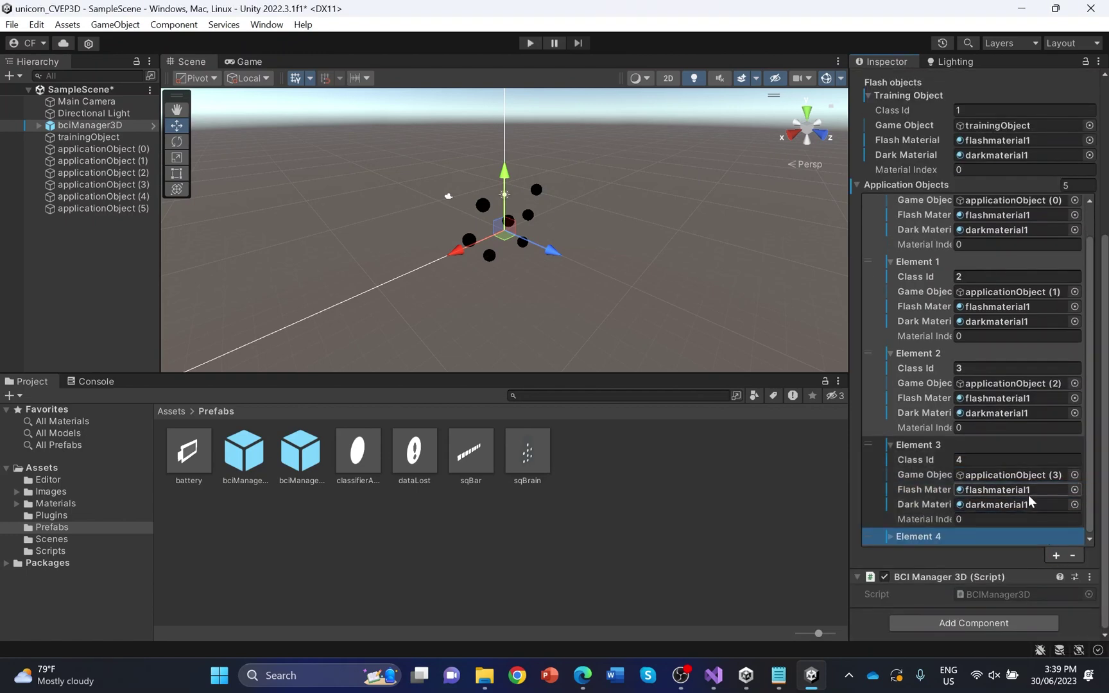
{"action": "left_click", "coordinate": [1012, 538]}
{"action": "left_click", "coordinate": [1003, 478]}
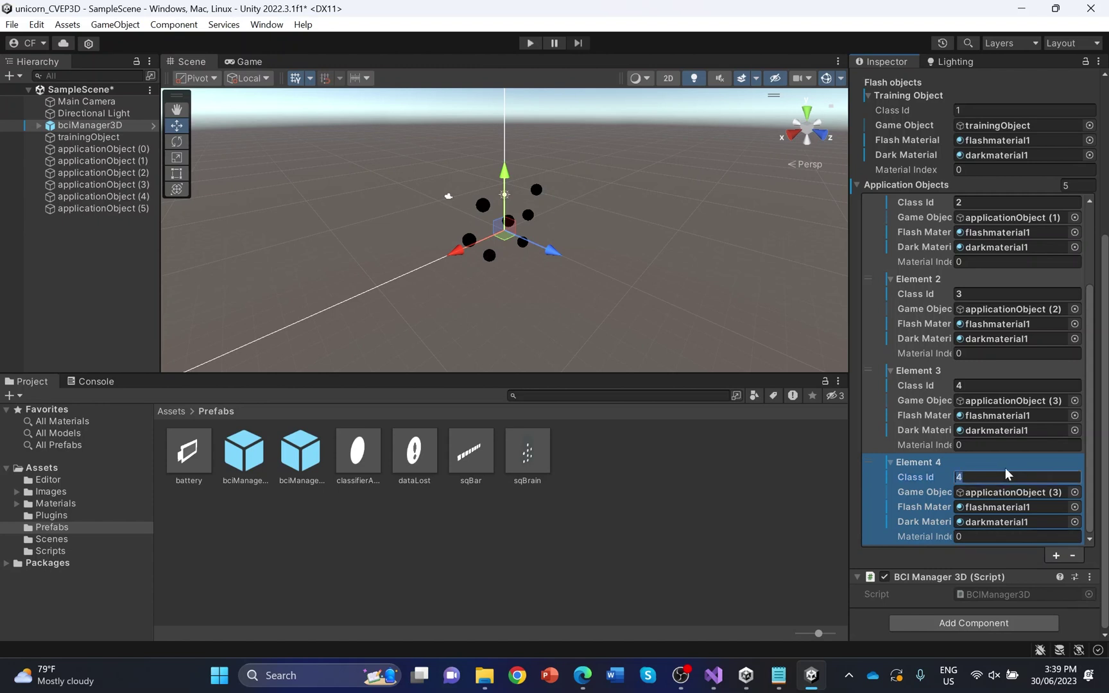
{"action": "type", "text": "5"}
{"action": "left_click", "coordinate": [1075, 492]}
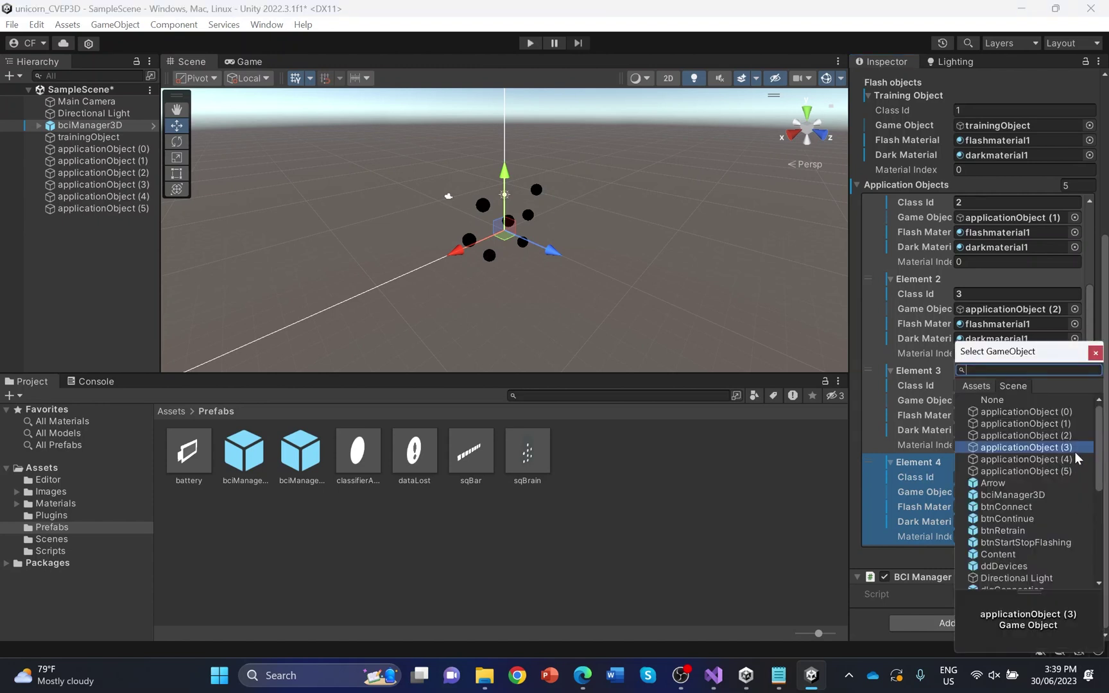
{"action": "double_click", "coordinate": [1073, 458]}
Add Element 5 with class ID 6 and applicationObject (5), then collapse Application Objects and Training Object
{"action": "left_click", "coordinate": [1055, 555]}
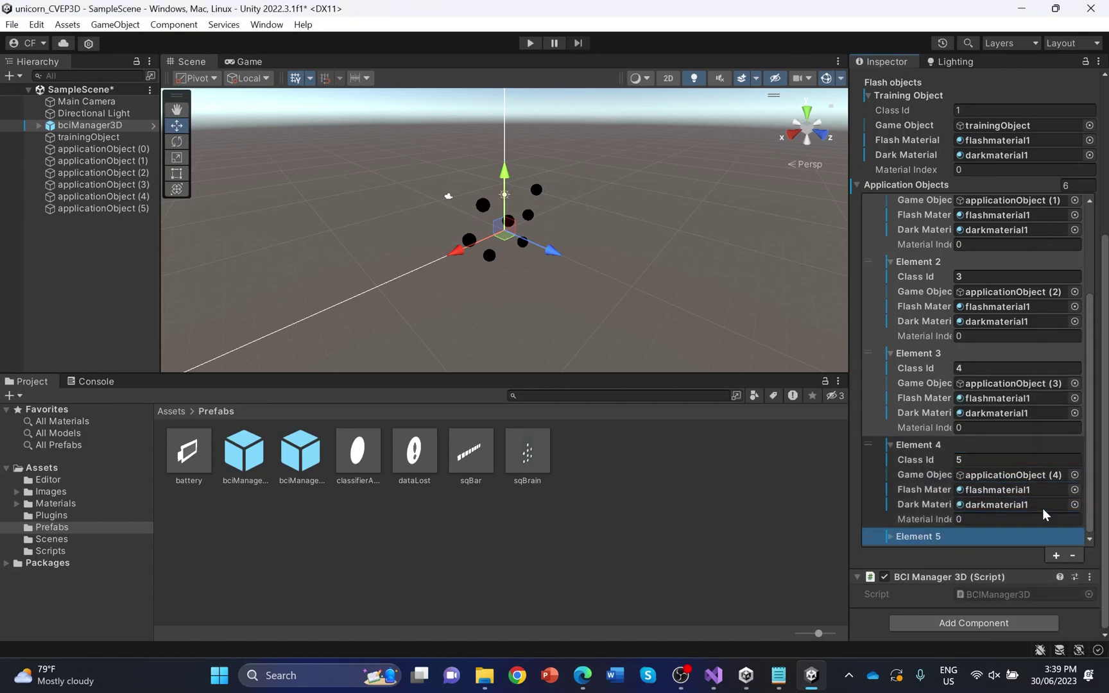
{"action": "scroll", "coordinate": [1008, 513], "scroll_direction": "down", "scroll_amount": 2}
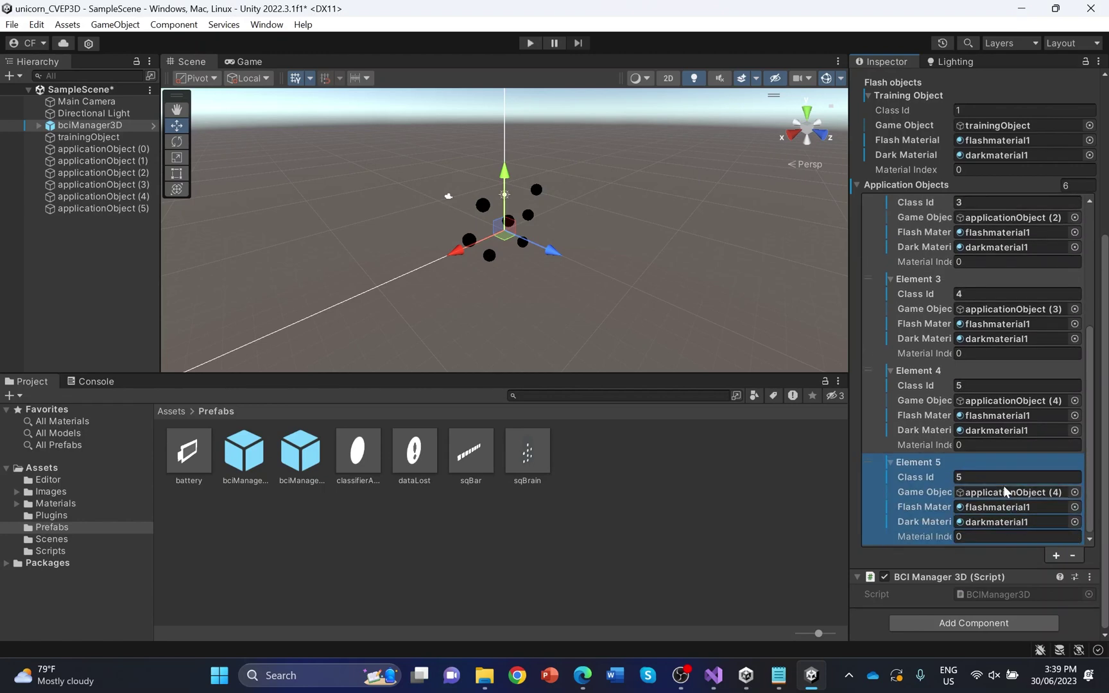
{"action": "left_click", "coordinate": [1003, 478]}
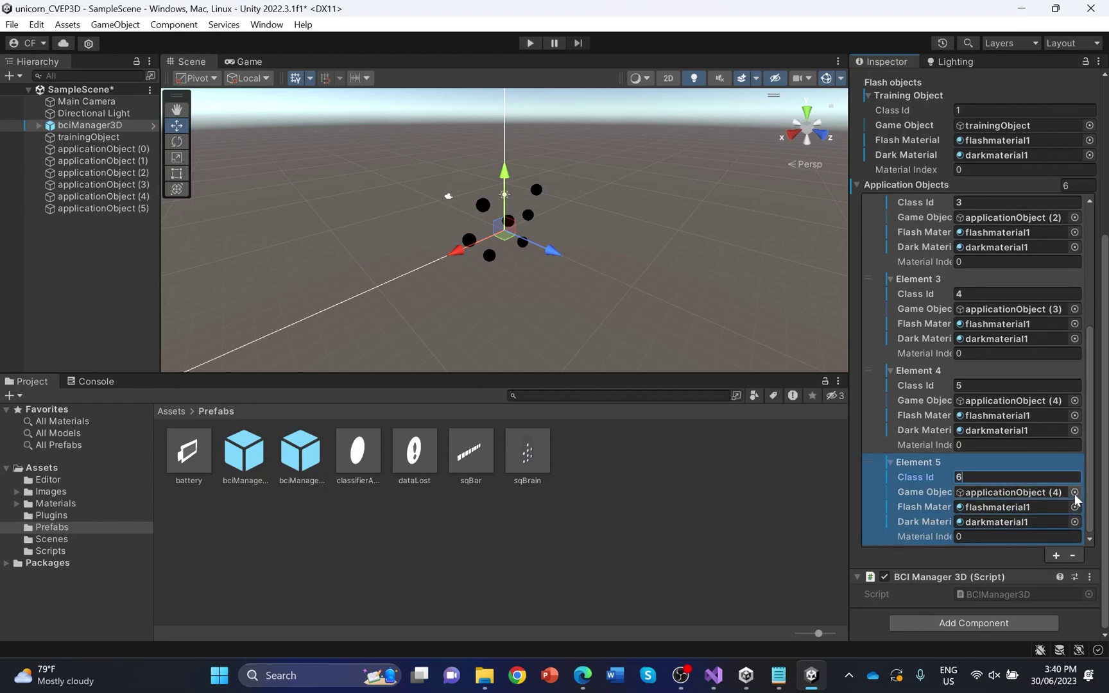
{"action": "left_click", "coordinate": [1074, 492]}
{"action": "left_click", "coordinate": [1068, 471]}
{"action": "double_click", "coordinate": [1068, 471]}
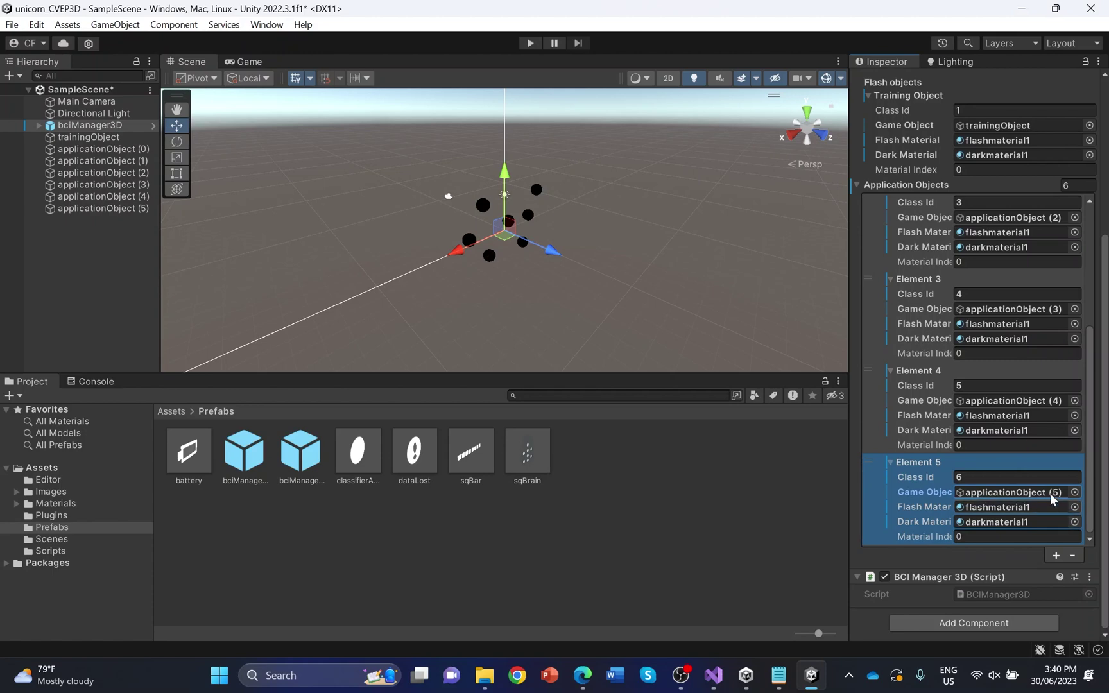
{"action": "scroll", "coordinate": [1050, 478], "scroll_direction": "up", "scroll_amount": 5}
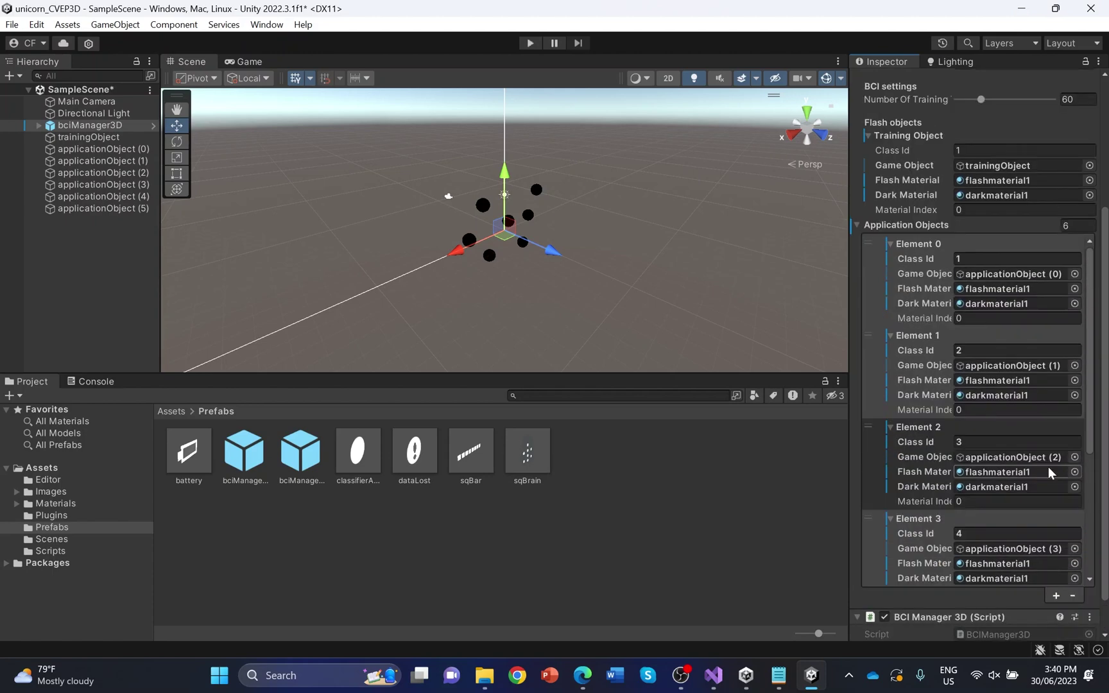
{"action": "scroll", "coordinate": [1049, 466], "scroll_direction": "up", "scroll_amount": 2}
{"action": "scroll", "coordinate": [1048, 464], "scroll_direction": "down", "scroll_amount": 6}
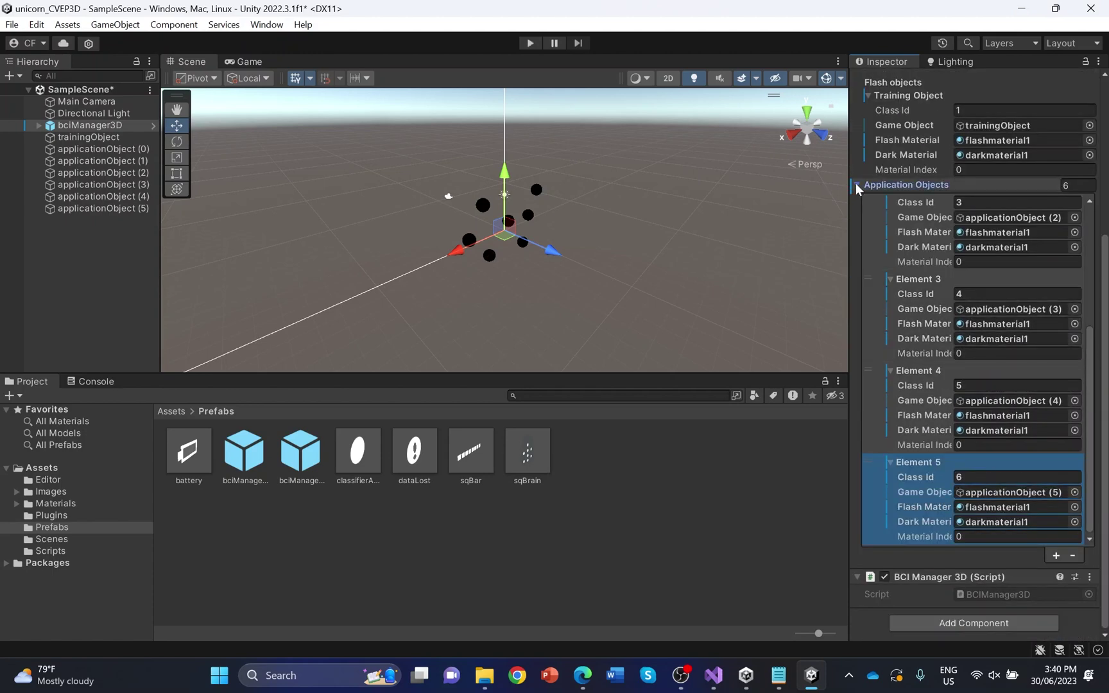
{"action": "left_click", "coordinate": [856, 184]}
{"action": "left_click", "coordinate": [873, 318]}
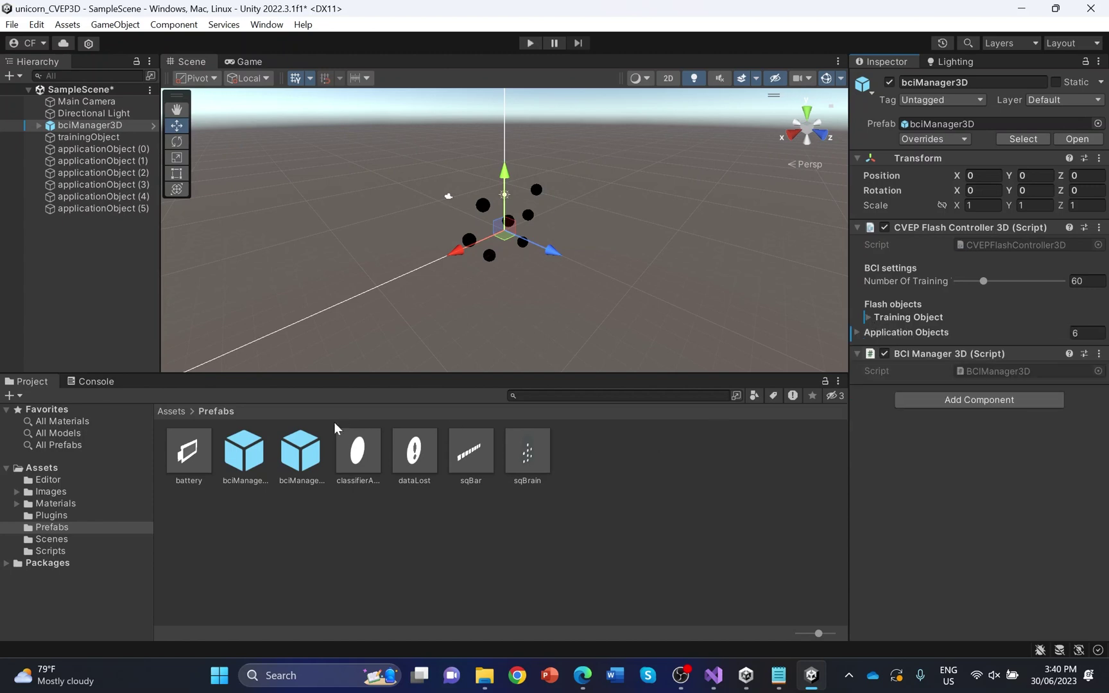
Place the sqBrain prefab in the scene, scaled 0.3 on X and Y, at X 6, Z 0
{"action": "left_click", "coordinate": [533, 456]}
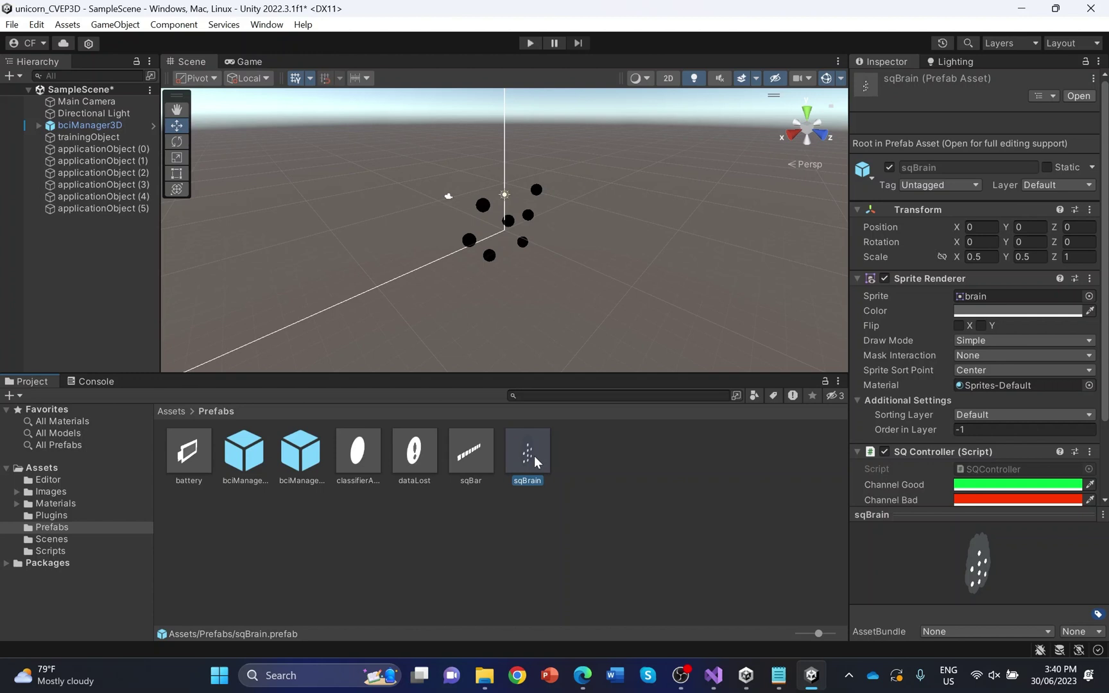
{"action": "left_click_drag", "start_coordinate": [532, 459], "coordinate": [427, 262]}
{"action": "left_click", "coordinate": [980, 205]}
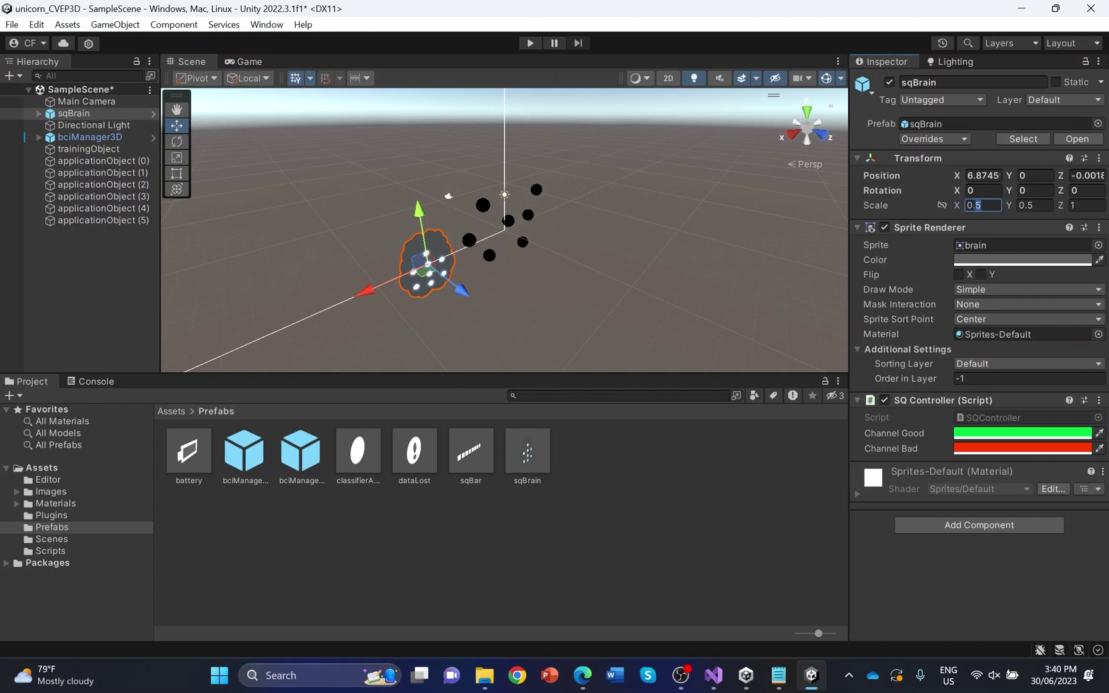
{"action": "type", "text": "0.3"}
{"action": "left_click", "coordinate": [1040, 205]}
{"action": "type", "text": "0.3"}
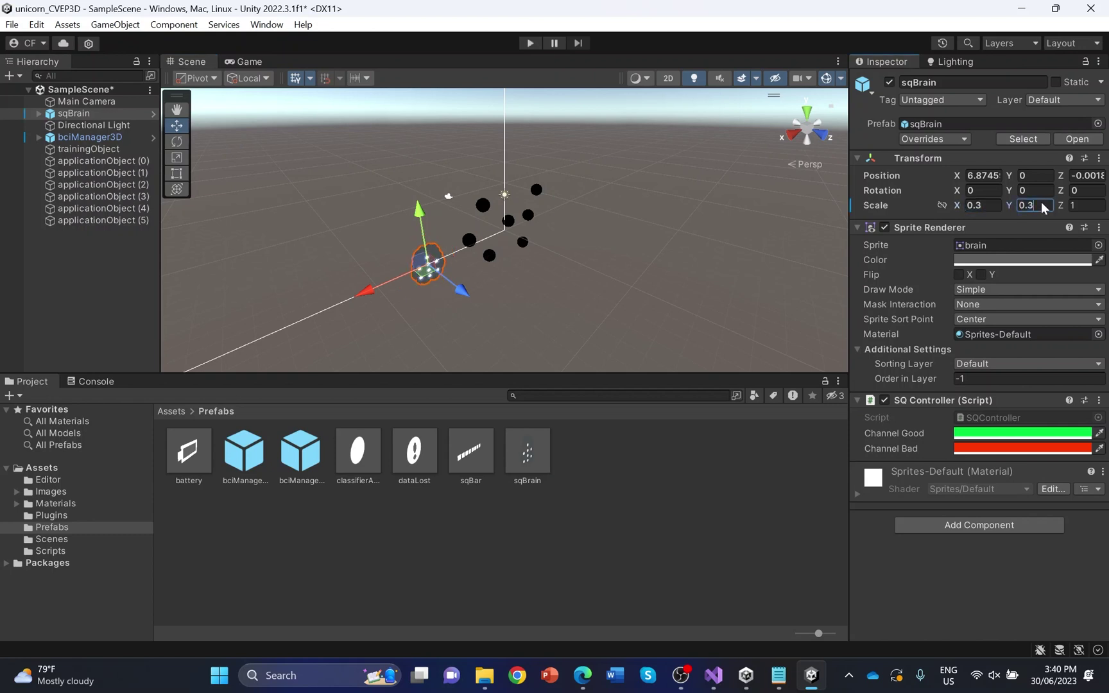
{"action": "left_click", "coordinate": [1085, 175]}
{"action": "type", "text": "0"}
{"action": "left_click", "coordinate": [982, 175]}
{"action": "type", "text": "6"}
Drop a battery prefab into the scene and set its position to Z 0, Y 4
{"action": "left_click_drag", "start_coordinate": [195, 451], "coordinate": [464, 192]}
{"action": "left_click", "coordinate": [1087, 175]}
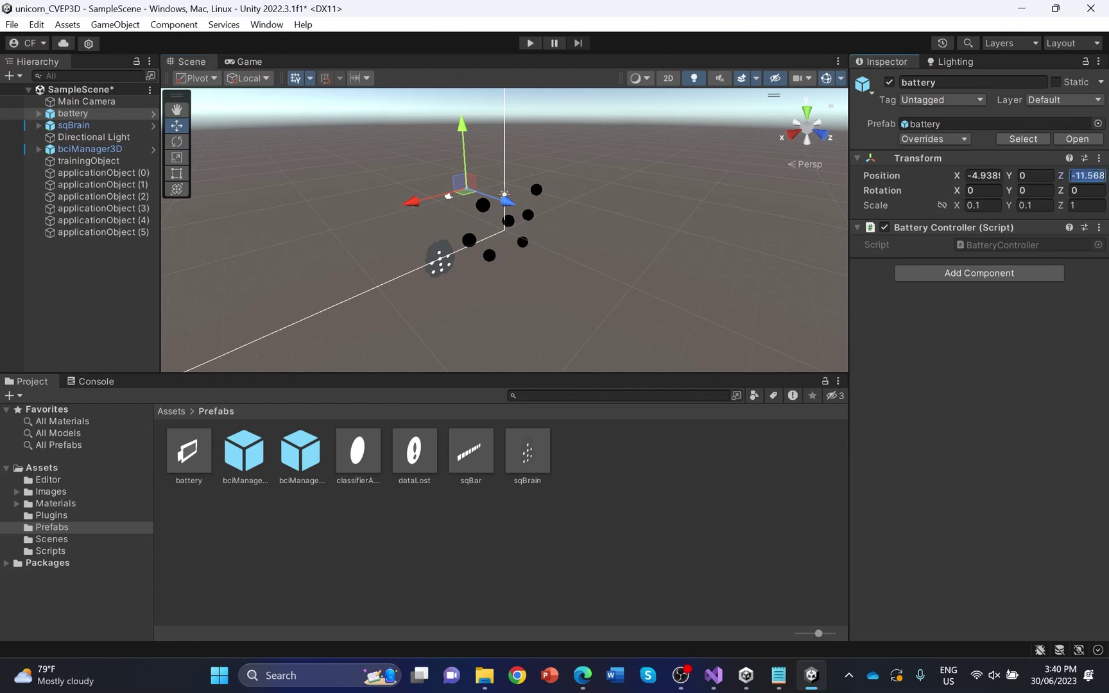
{"action": "type", "text": "0"}
{"action": "left_click", "coordinate": [1034, 175]}
{"action": "type", "text": "4"}
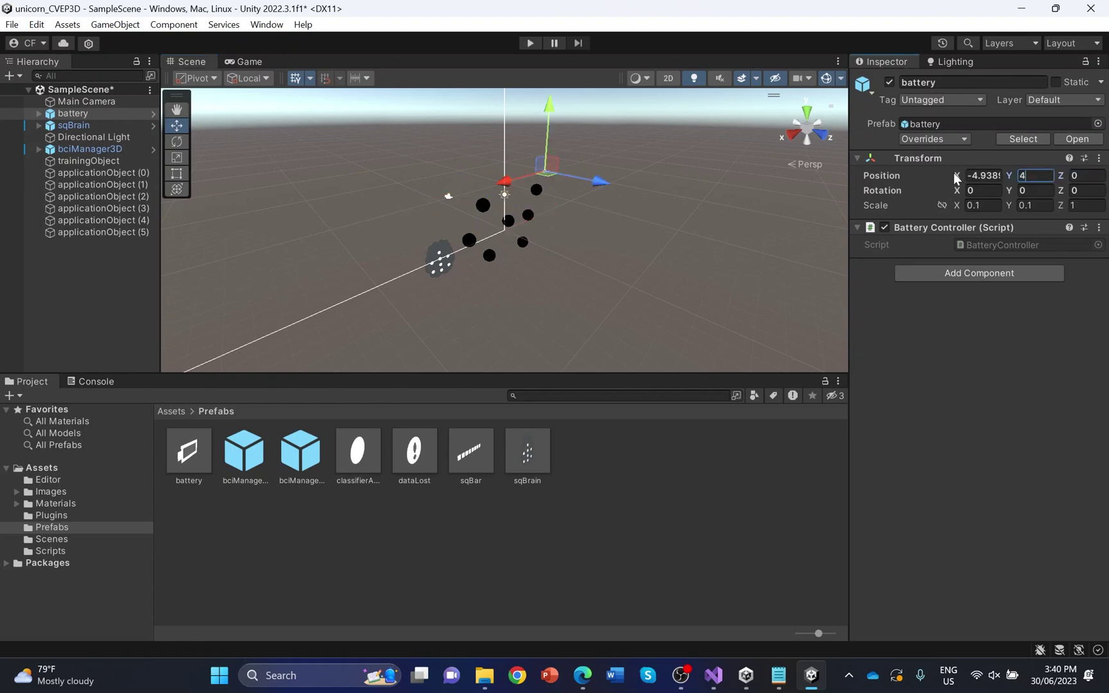
{"action": "left_click", "coordinate": [985, 175]}
Finish the battery at X 2 and place classifierAccuracy at X 3, Y 4, Z 0
{"action": "type", "text": "2"}
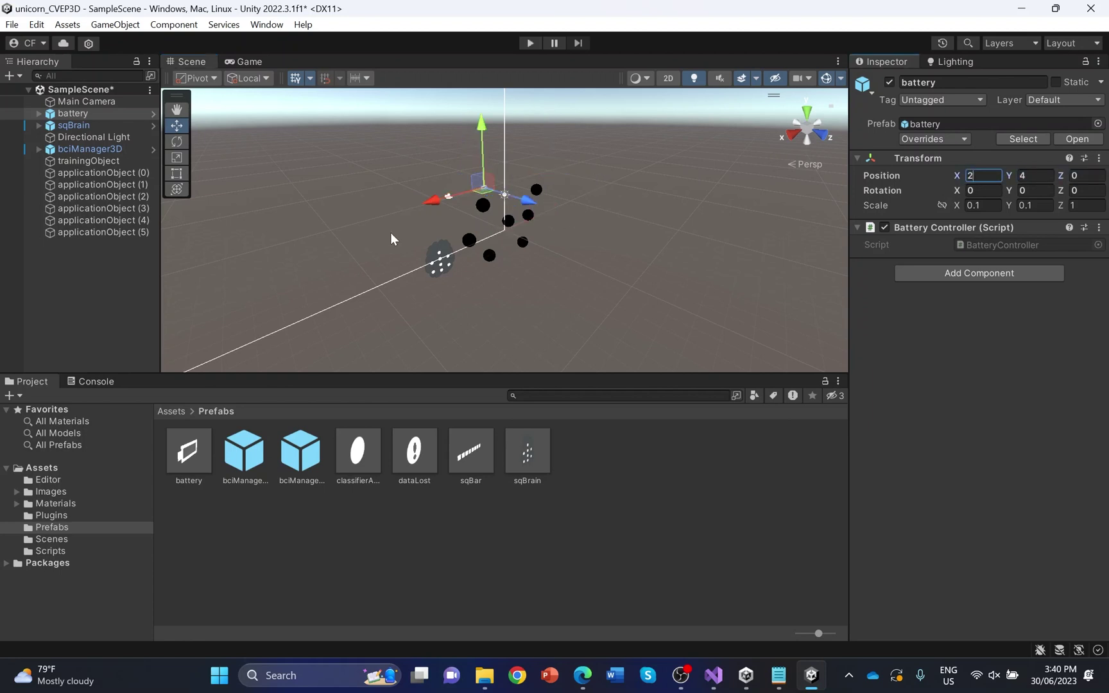
{"action": "left_click_drag", "start_coordinate": [476, 453], "coordinate": [429, 311]}
{"action": "left_click_drag", "start_coordinate": [459, 214], "coordinate": [450, 250]}
{"action": "left_click", "coordinate": [1085, 175]}
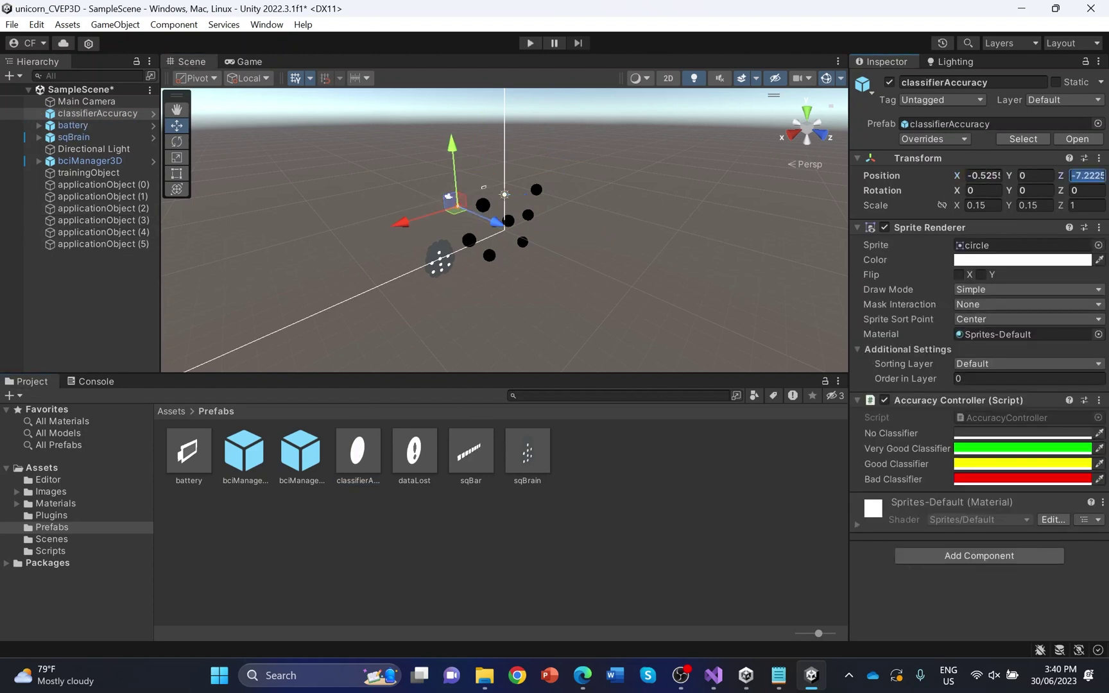
{"action": "type", "text": "0"}
{"action": "left_click", "coordinate": [1050, 178]}
{"action": "type", "text": "4"}
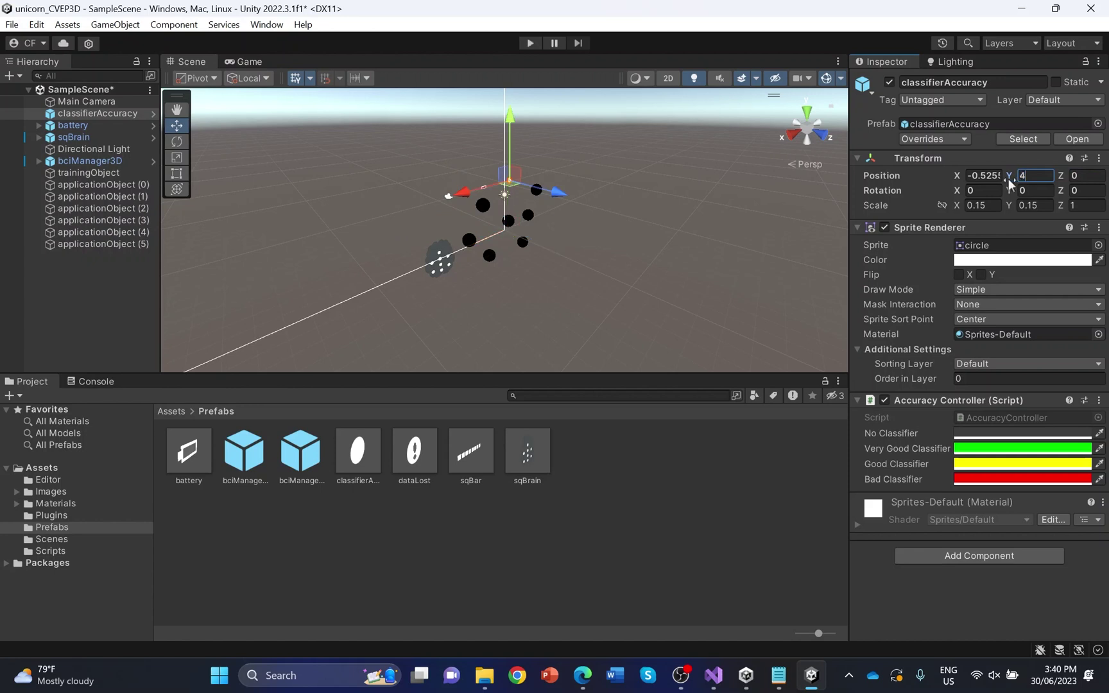
{"action": "left_click", "coordinate": [983, 175]}
{"action": "type", "text": "3"}
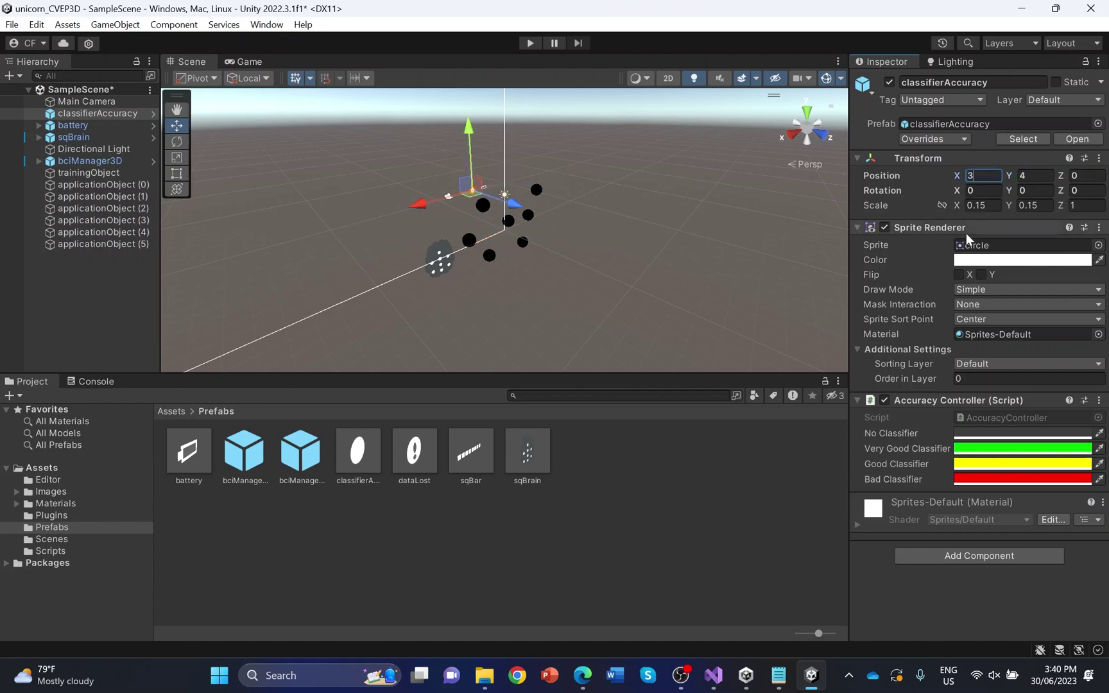
Place the dataLost prefab at X 4, Y 4, Z 0
{"action": "left_click_drag", "start_coordinate": [415, 454], "coordinate": [464, 216]}
{"action": "left_click", "coordinate": [1085, 175]}
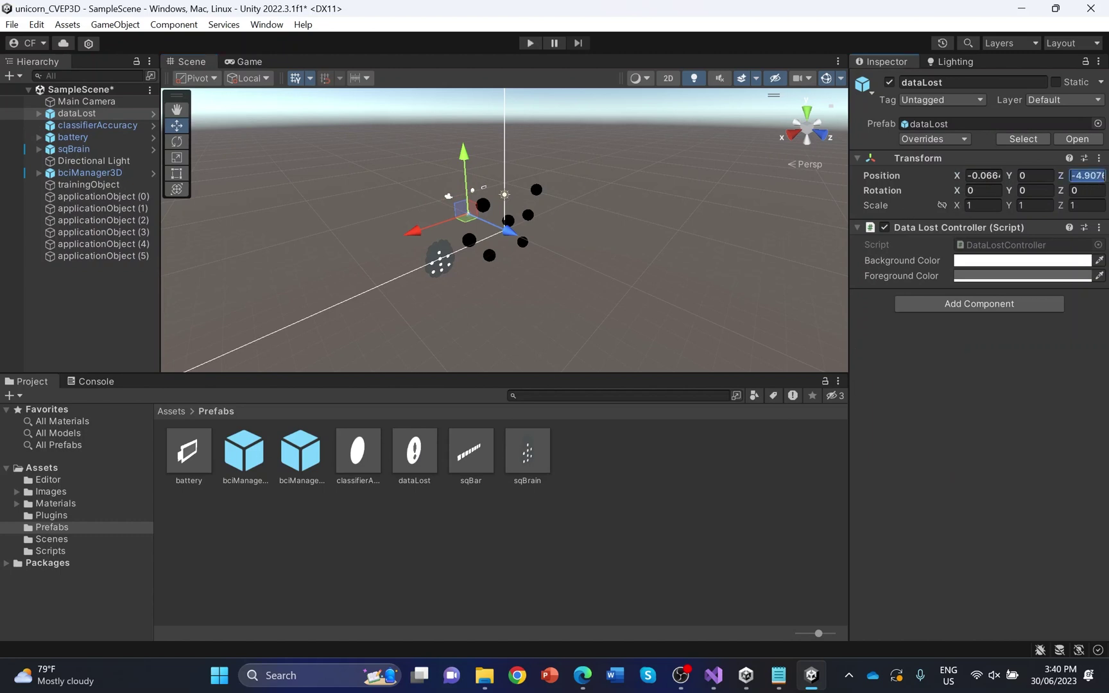
{"action": "type", "text": "0"}
{"action": "key", "text": "Return"}
{"action": "left_click", "coordinate": [1034, 175]}
{"action": "type", "text": "4"}
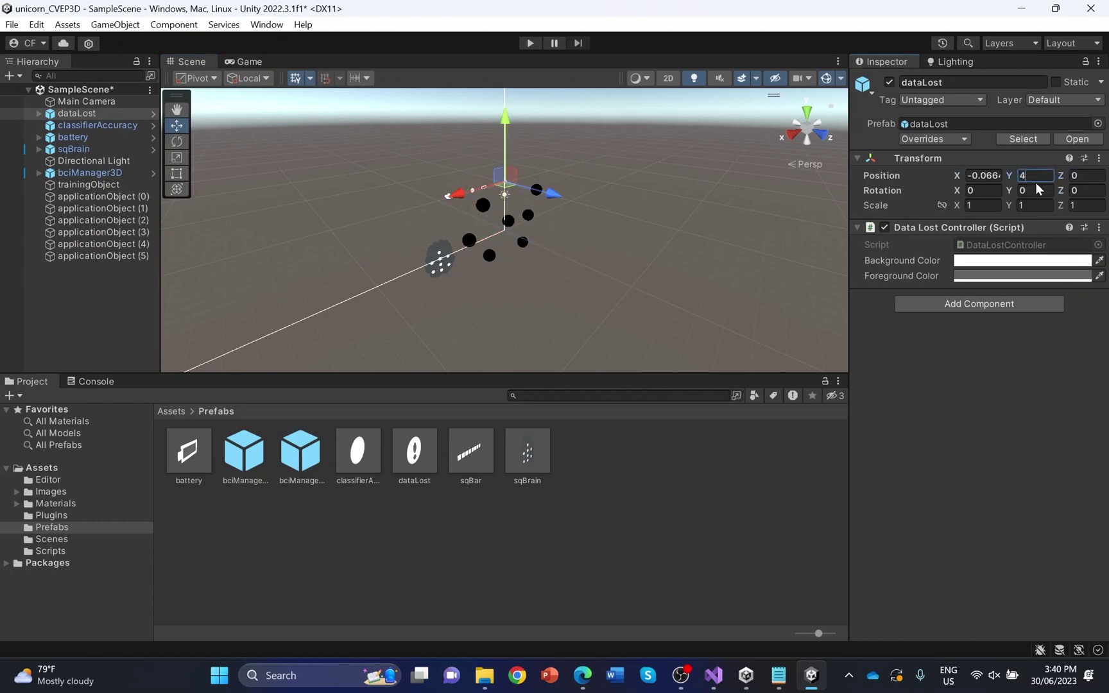
{"action": "left_click", "coordinate": [983, 175]}
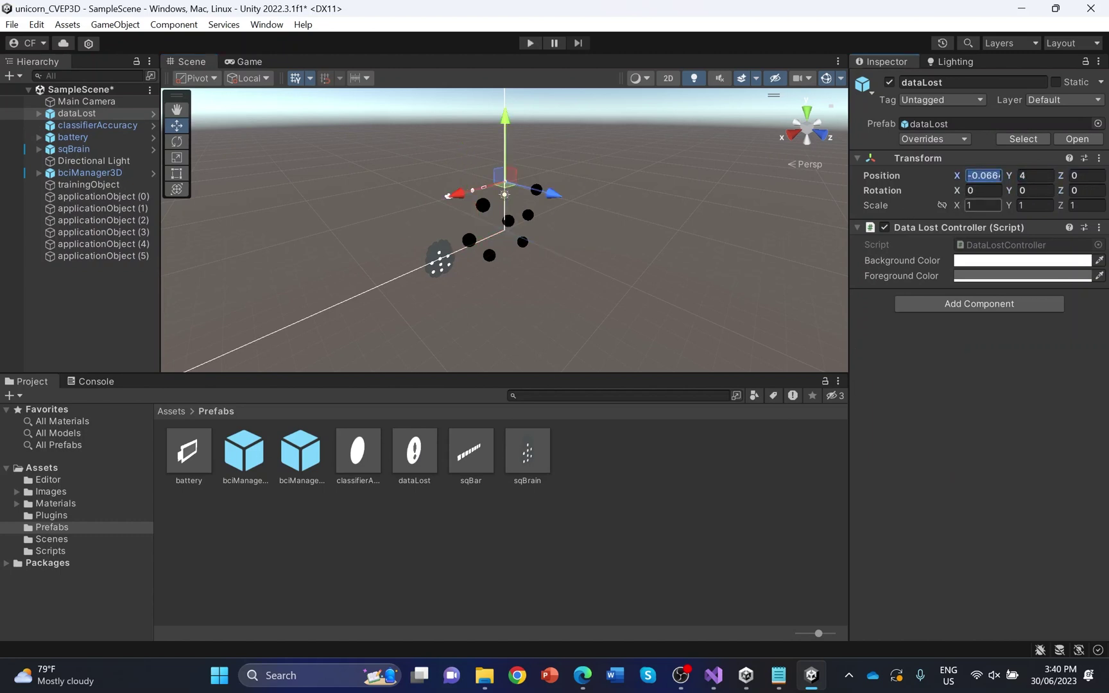
{"action": "type", "text": "4"}
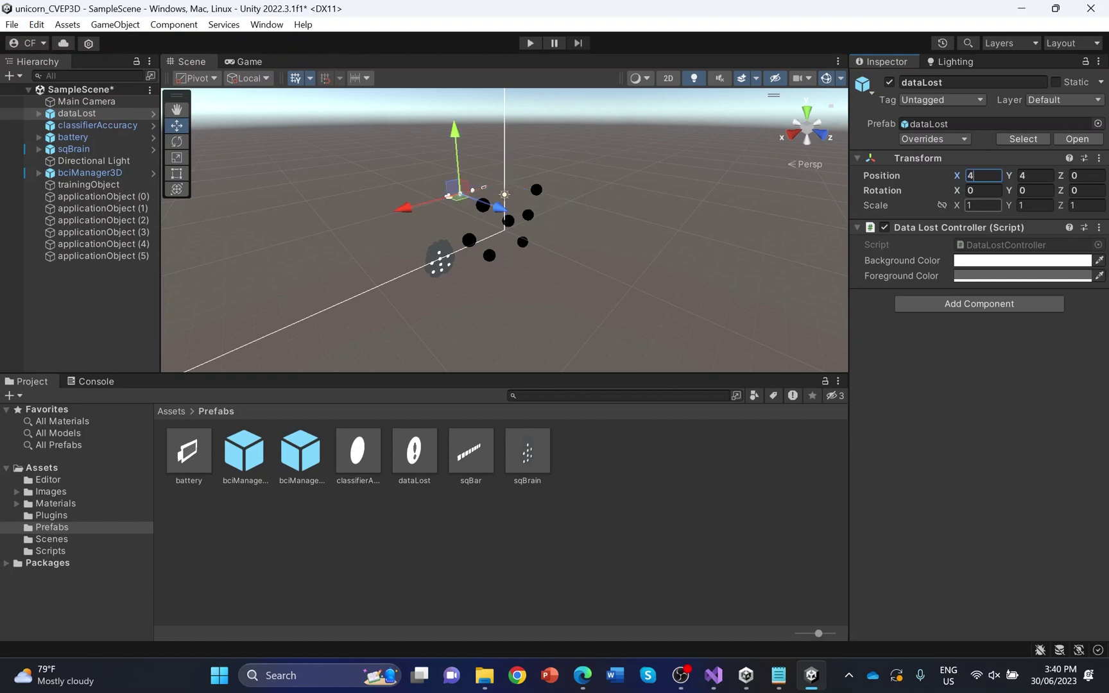
Place the sqBar prefab at X 6, Y 4, Z 0 and check the Main Camera view
{"action": "left_click_drag", "start_coordinate": [462, 457], "coordinate": [440, 221]}
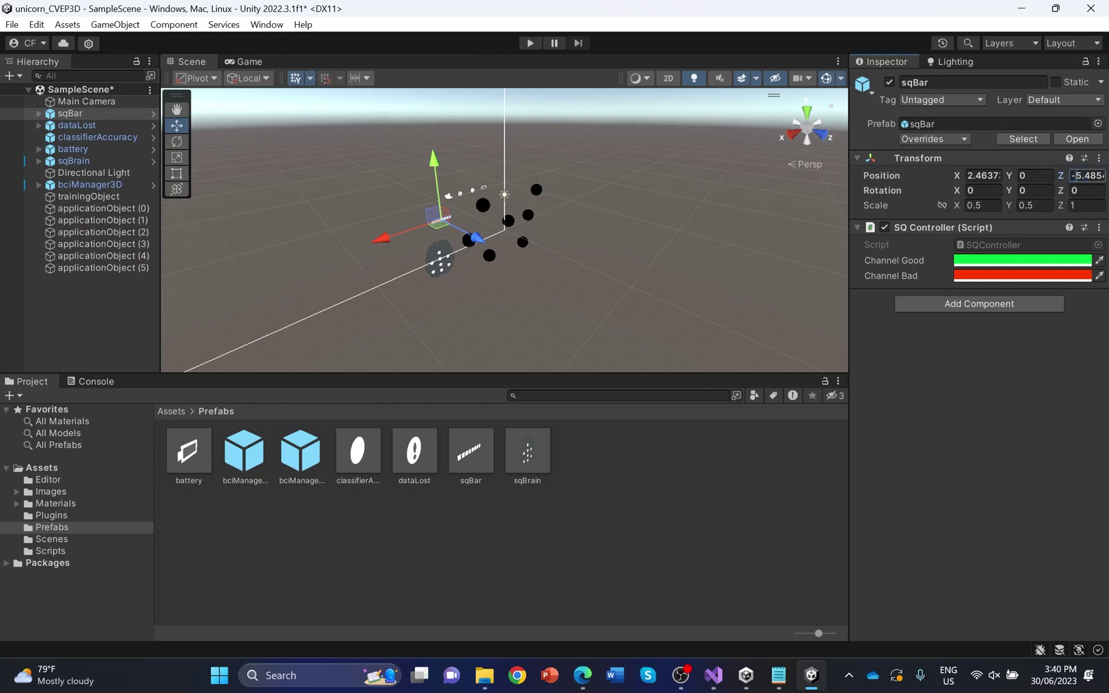
{"action": "left_click", "coordinate": [1086, 175]}
{"action": "type", "text": "0"}
{"action": "key", "text": "shift+Tab"}
{"action": "type", "text": "4"}
{"action": "key", "text": "Return"}
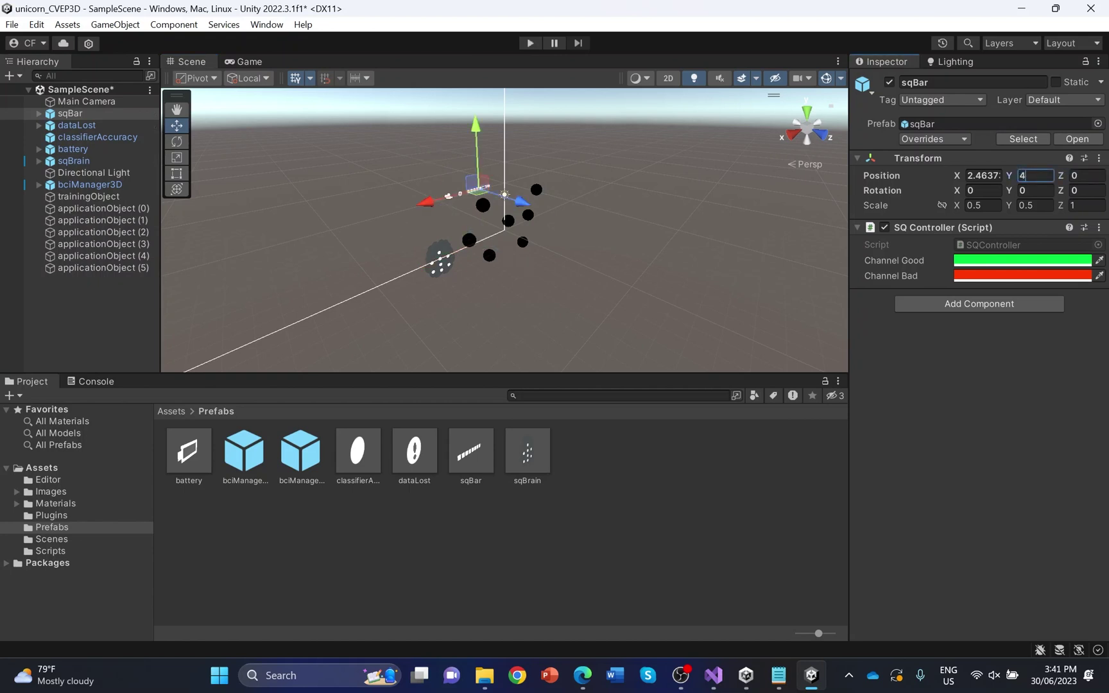
{"action": "key", "text": "shift+Tab"}
{"action": "type", "text": "6"}
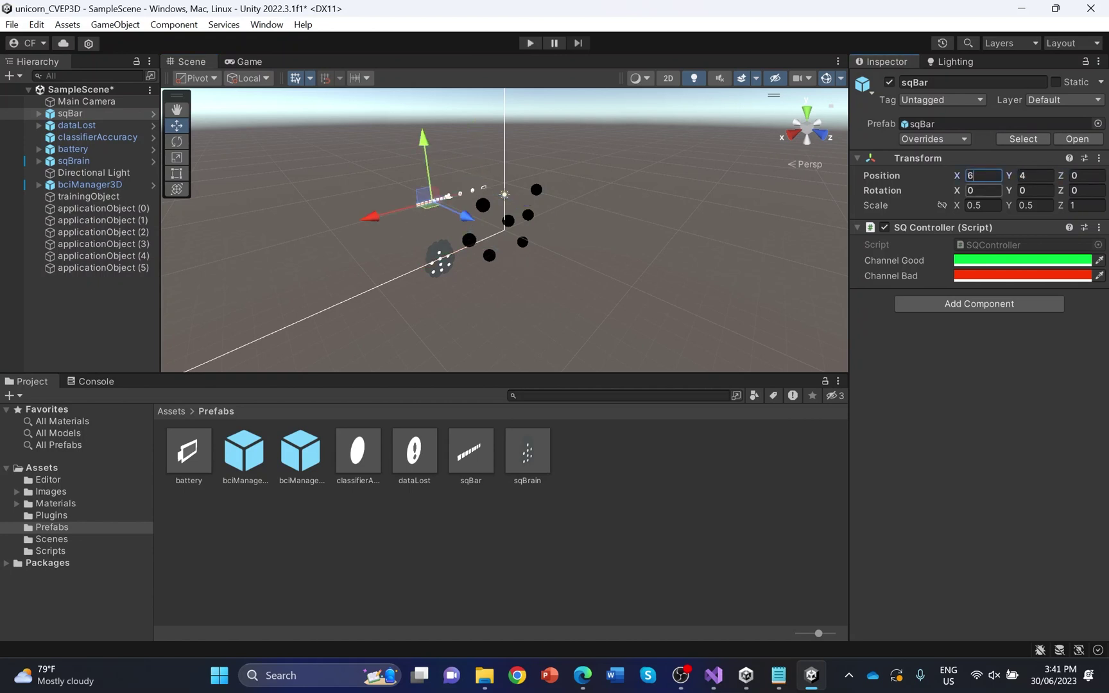
{"action": "left_click", "coordinate": [90, 101]}
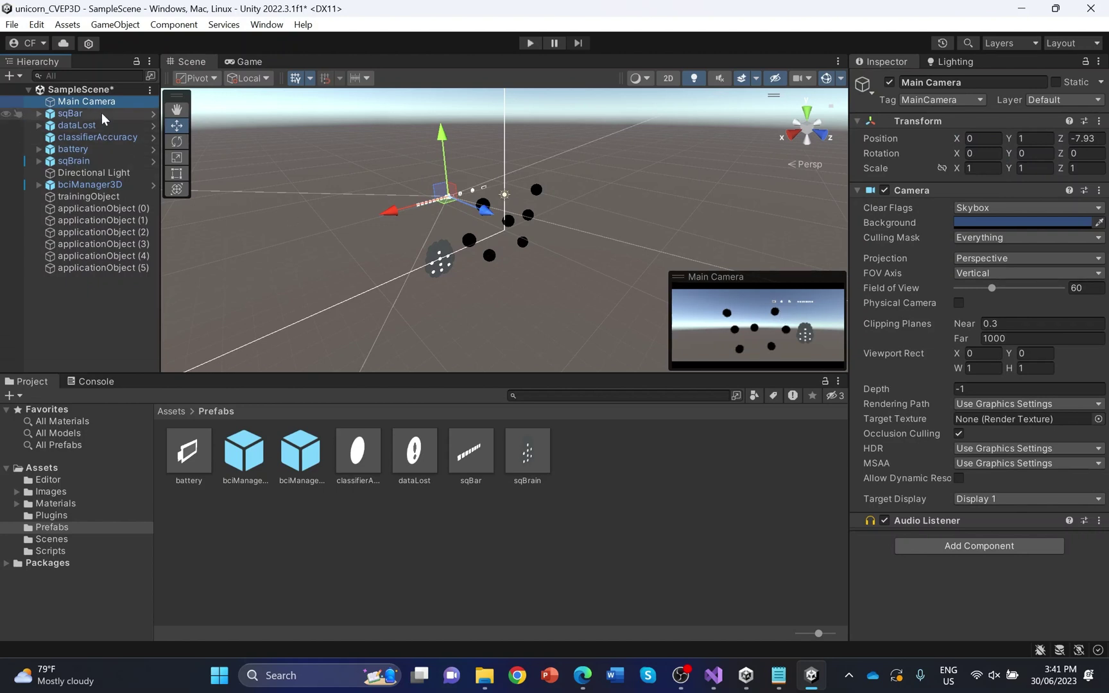
Select bciManager3D to show its CVEP Flash Controller 3D and BCI Manager 3D components
{"action": "left_click", "coordinate": [106, 185]}
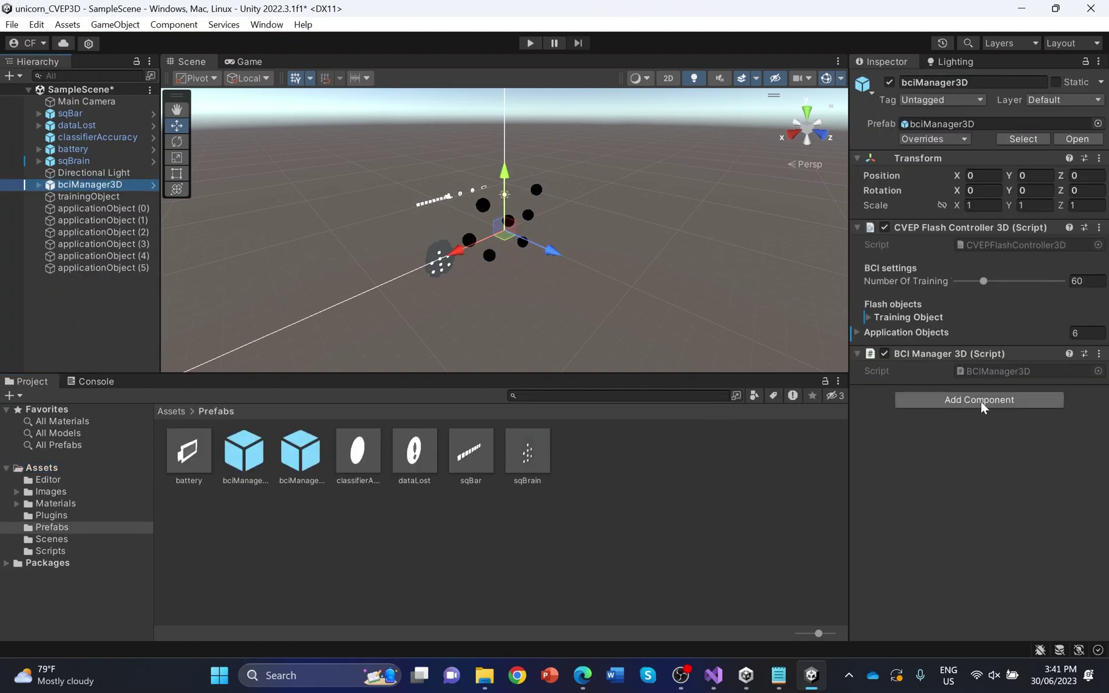
Add the Class Selection Available Example component to bciManager3D
{"action": "left_click", "coordinate": [980, 401]}
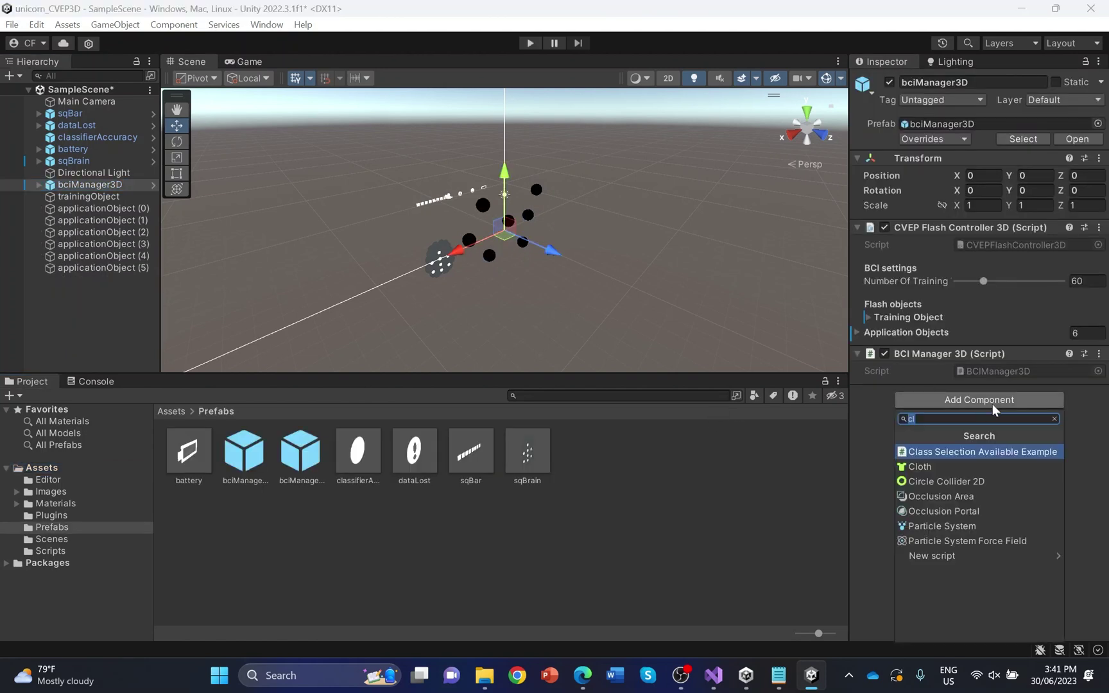
{"action": "left_click", "coordinate": [982, 450]}
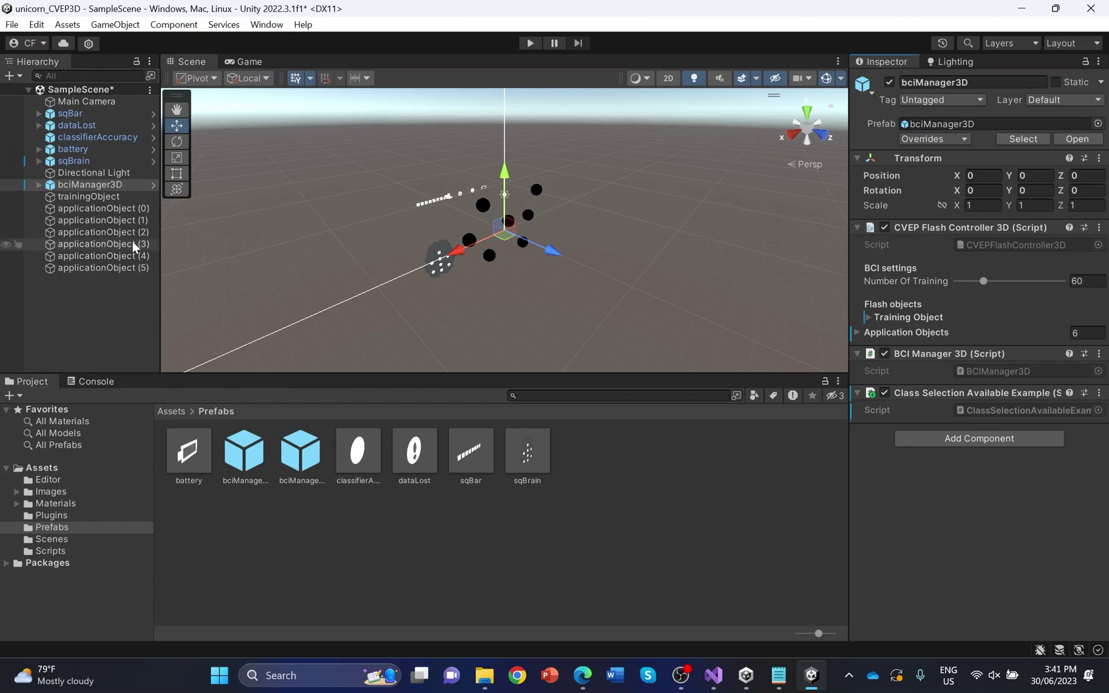
Create a sphere child under applicationObject (0) and name it 'selected'
{"action": "left_click", "coordinate": [127, 209]}
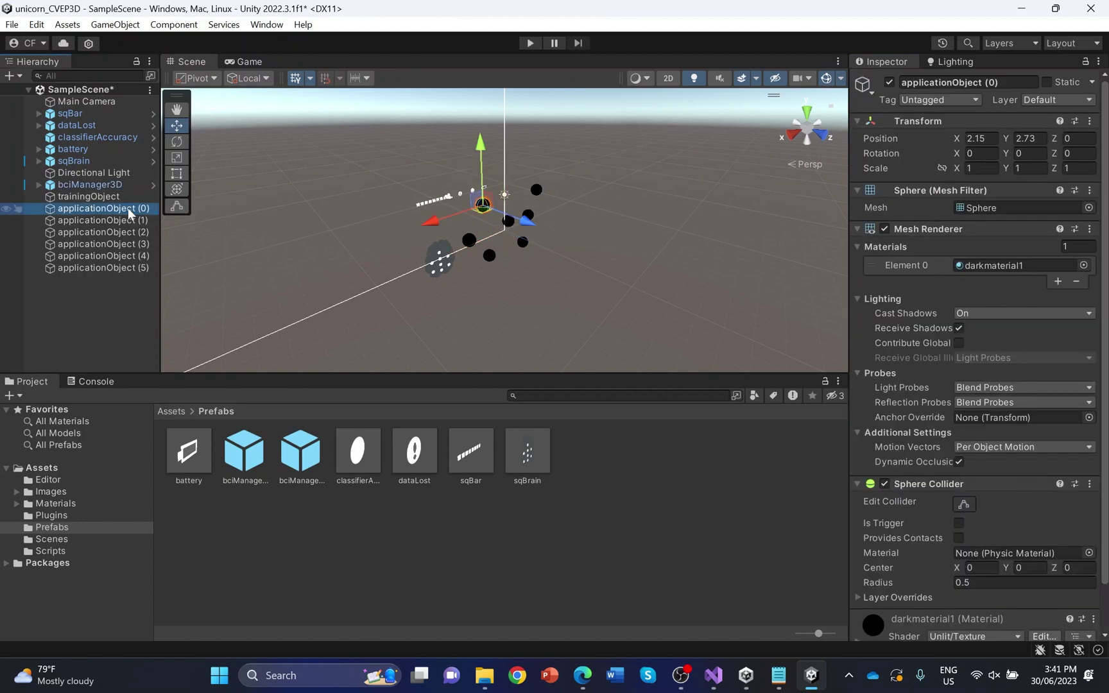
{"action": "right_click", "coordinate": [129, 208]}
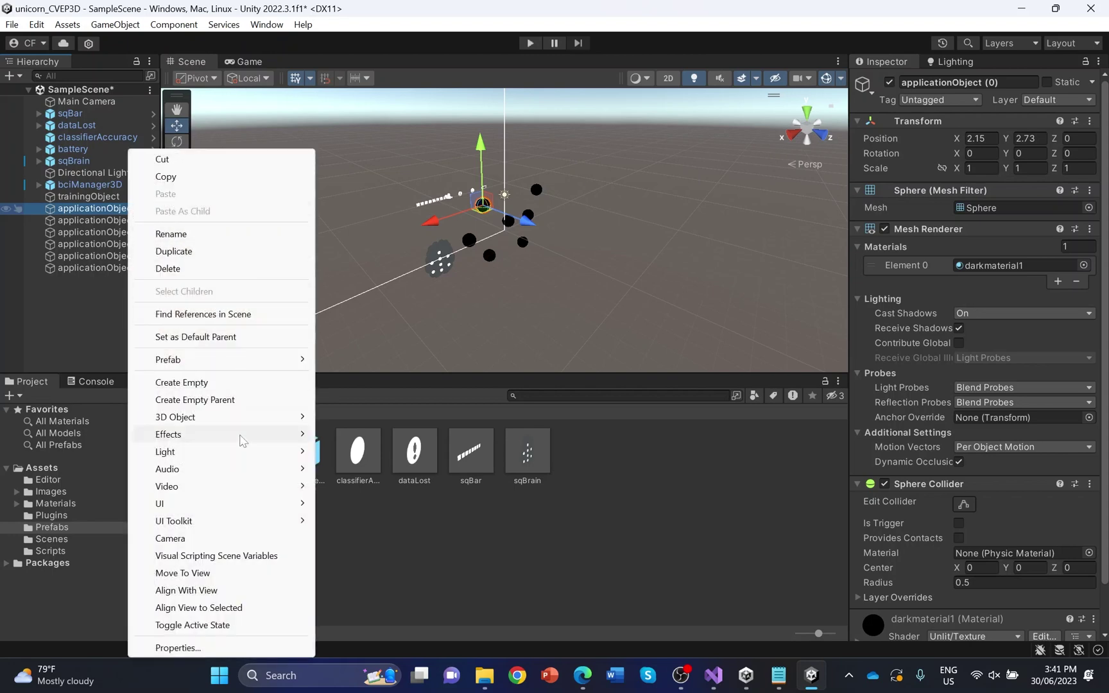
{"action": "mouse_move", "coordinate": [256, 428]}
{"action": "left_click", "coordinate": [372, 437]}
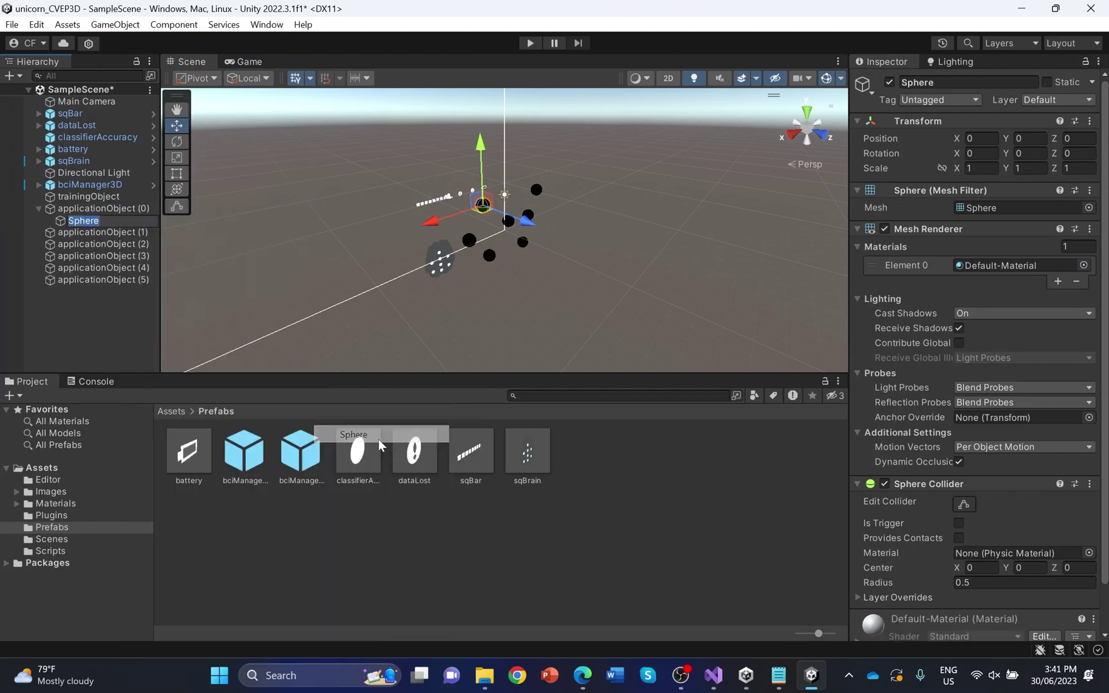
{"action": "type", "text": "selected"}
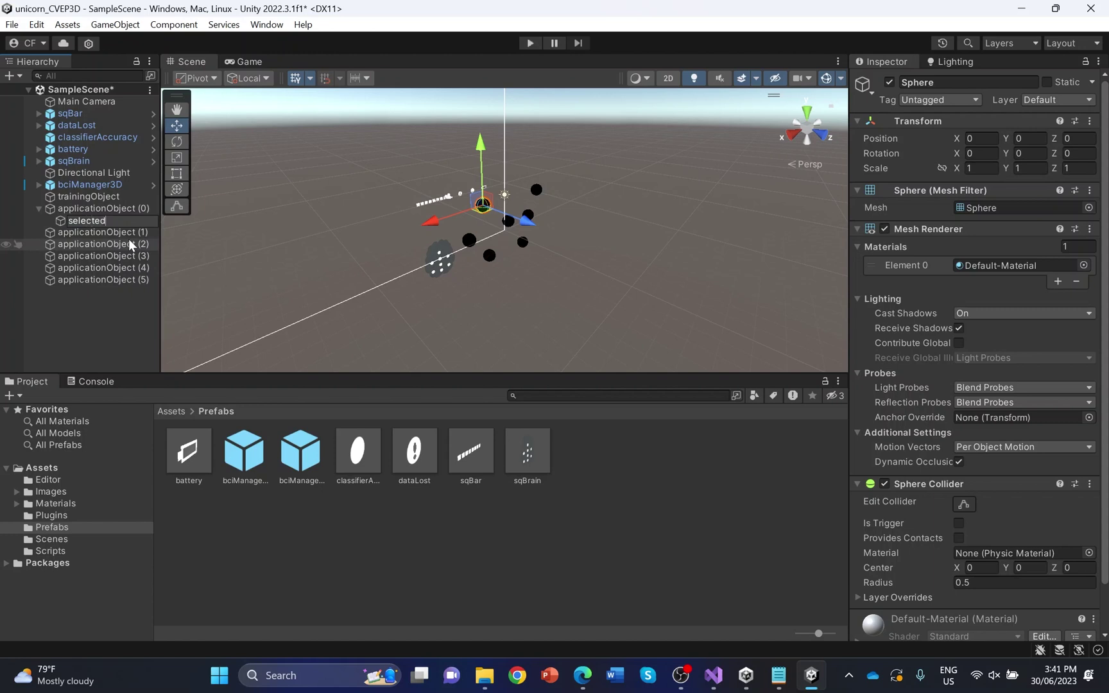
{"action": "key", "text": "Return"}
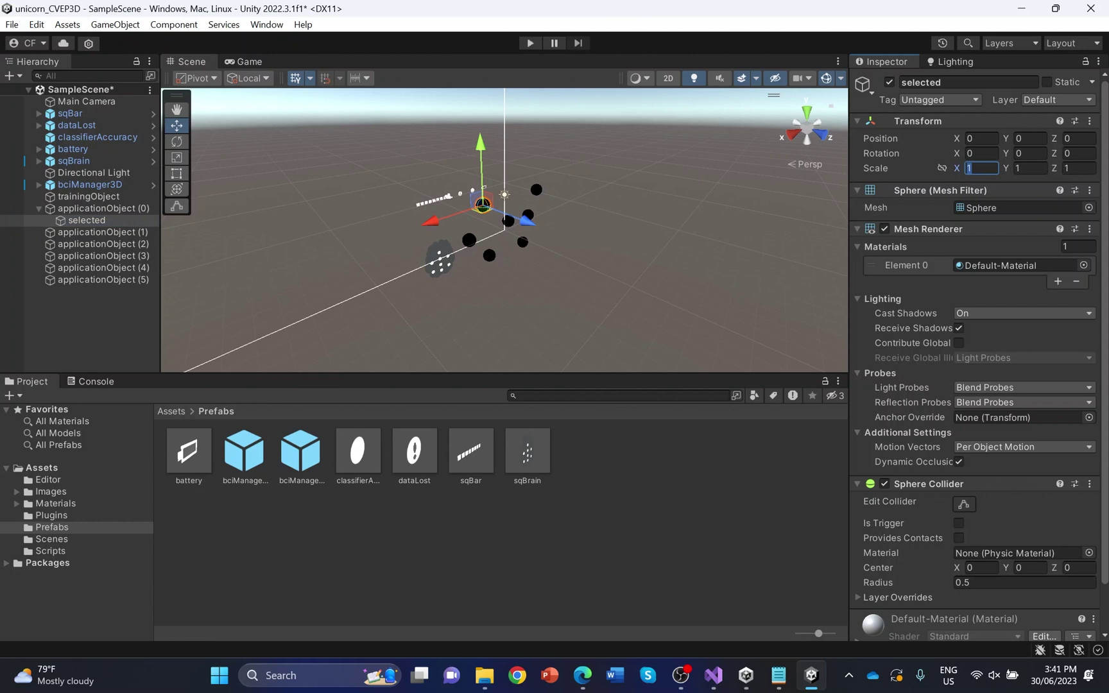
Scale the sphere to 1.5, 1.5, 0.1 and check it through the Main Camera
{"action": "type", "text": "5"}
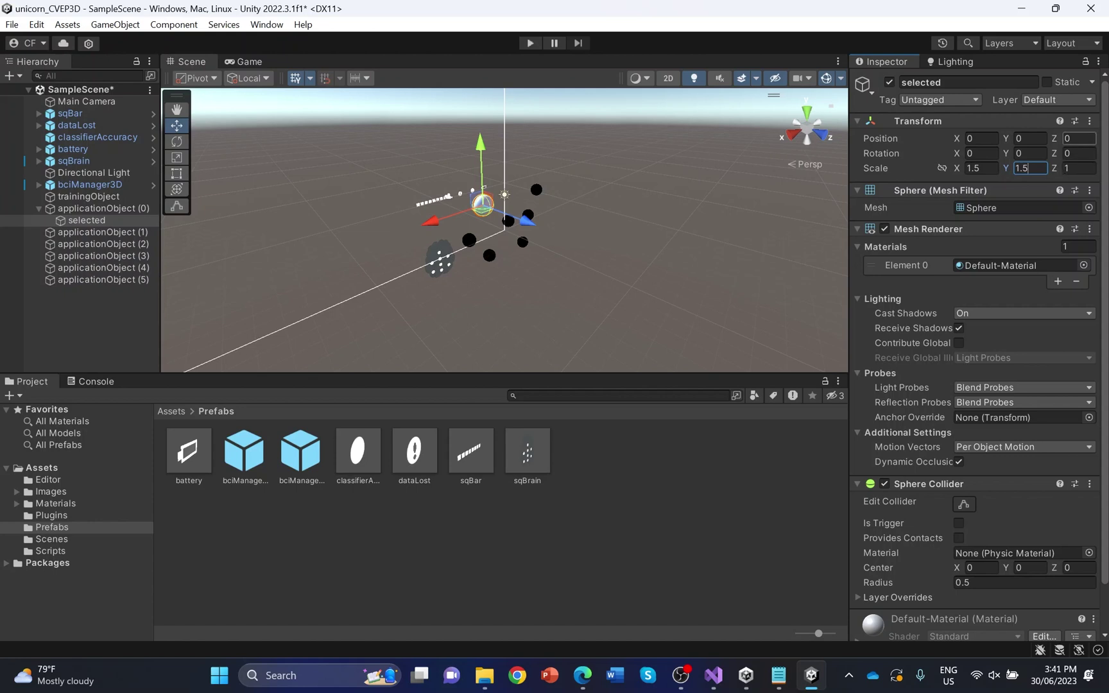
{"action": "key", "text": "Tab"}
{"action": "type", "text": "0"}
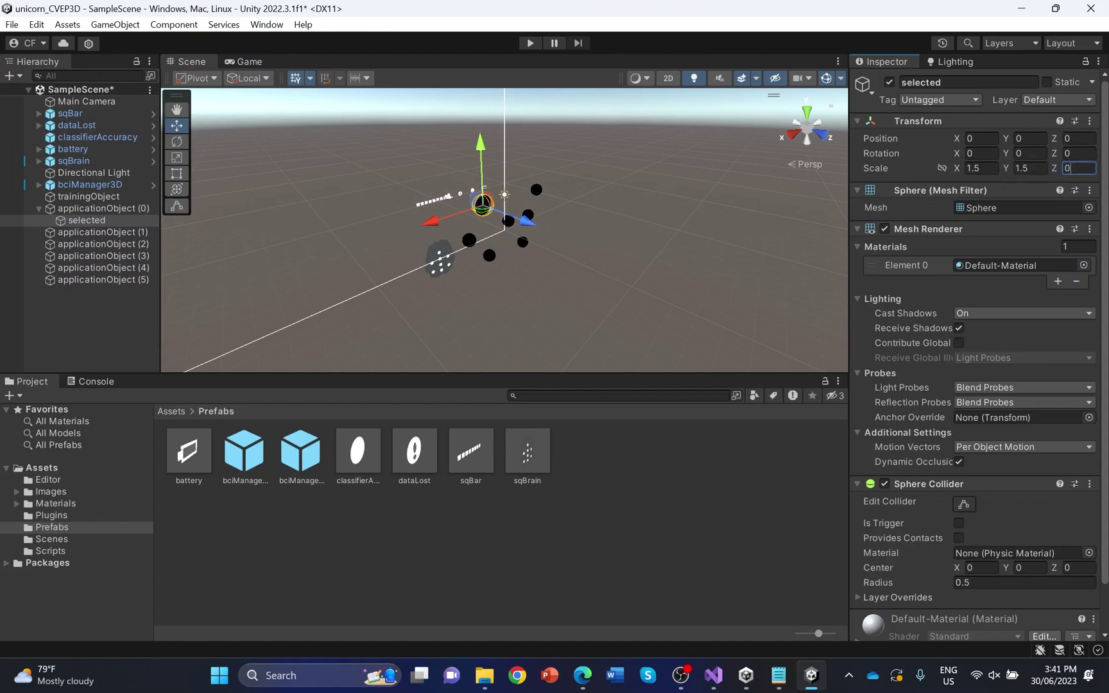
{"action": "type", "text": ".1"}
{"action": "left_click", "coordinate": [113, 102]}
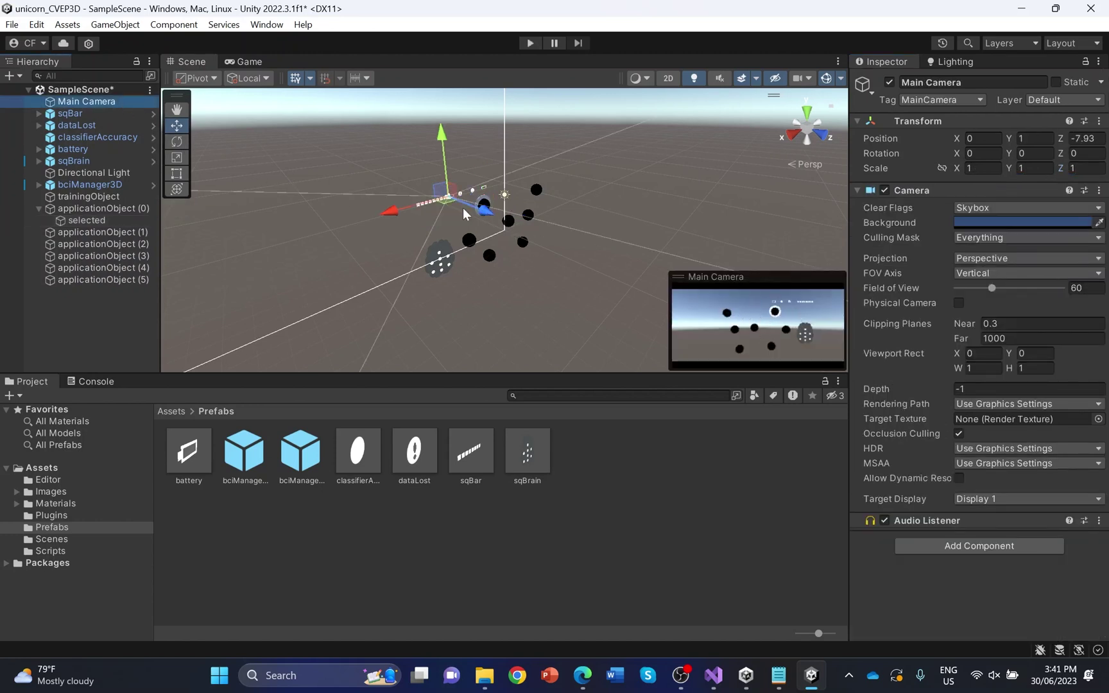
{"action": "left_click", "coordinate": [77, 208]}
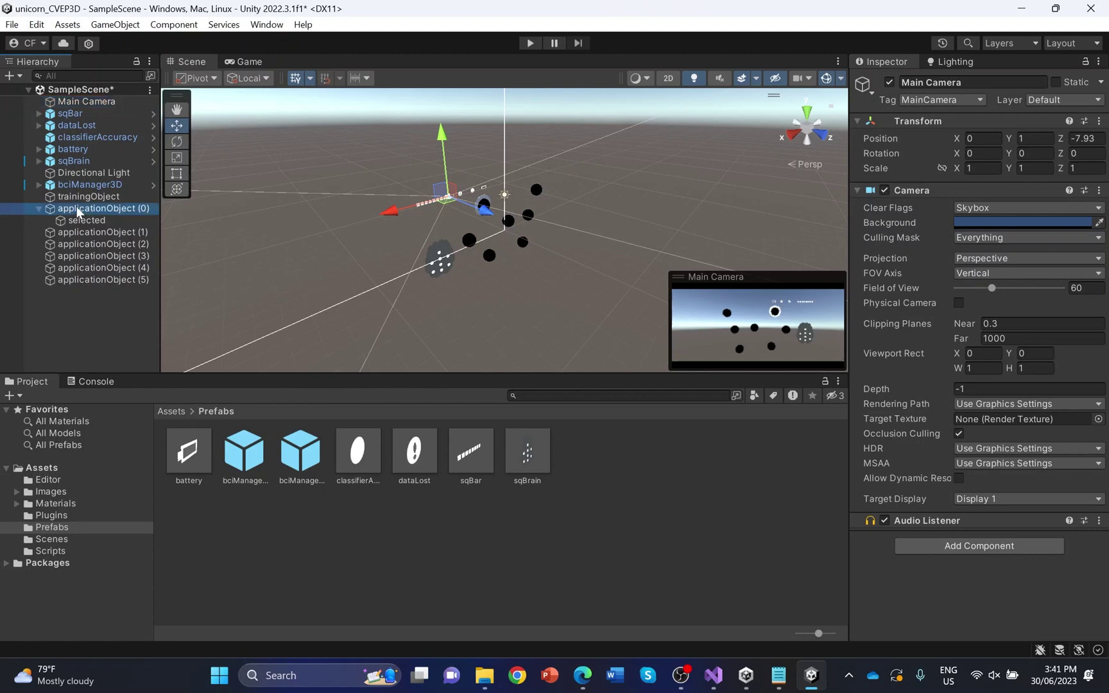
Duplicate the 'selected' sphere and move the copies under applicationObject (1), (2) and (4)
{"action": "left_click", "coordinate": [113, 219]}
{"action": "key", "text": "ctrl+d"}
{"action": "key", "text": "ctrl+d"}
{"action": "key", "text": "ctrl+d"}
{"action": "key", "text": "ctrl+d"}
{"action": "key", "text": "ctrl+d"}
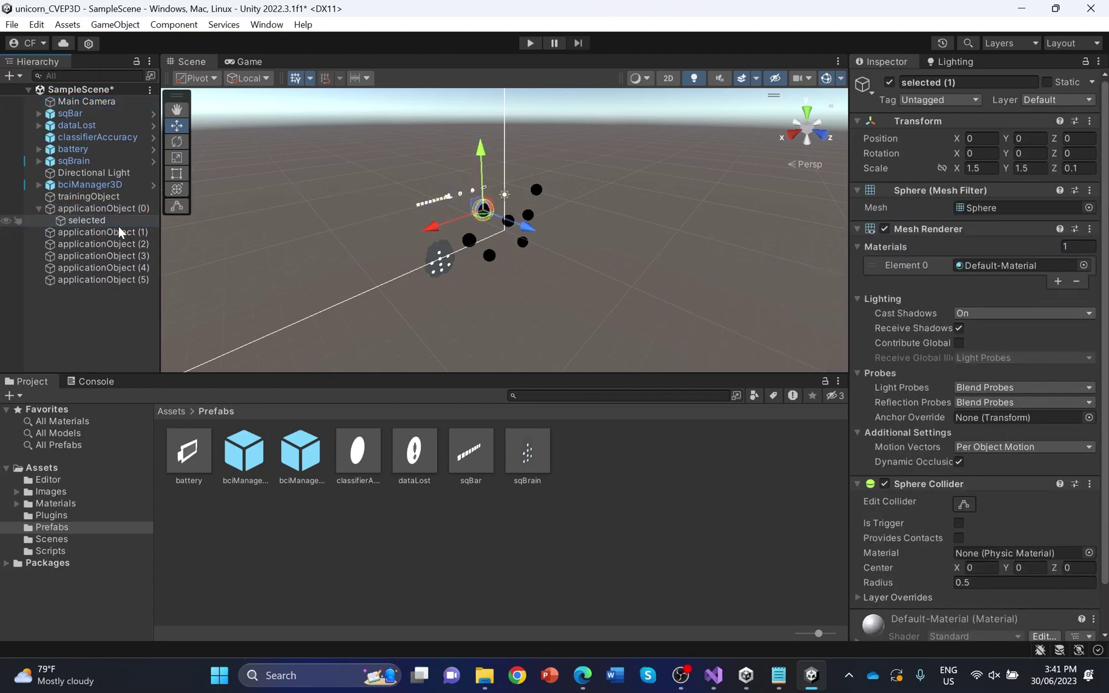
{"action": "left_click_drag", "start_coordinate": [127, 231], "coordinate": [130, 295]}
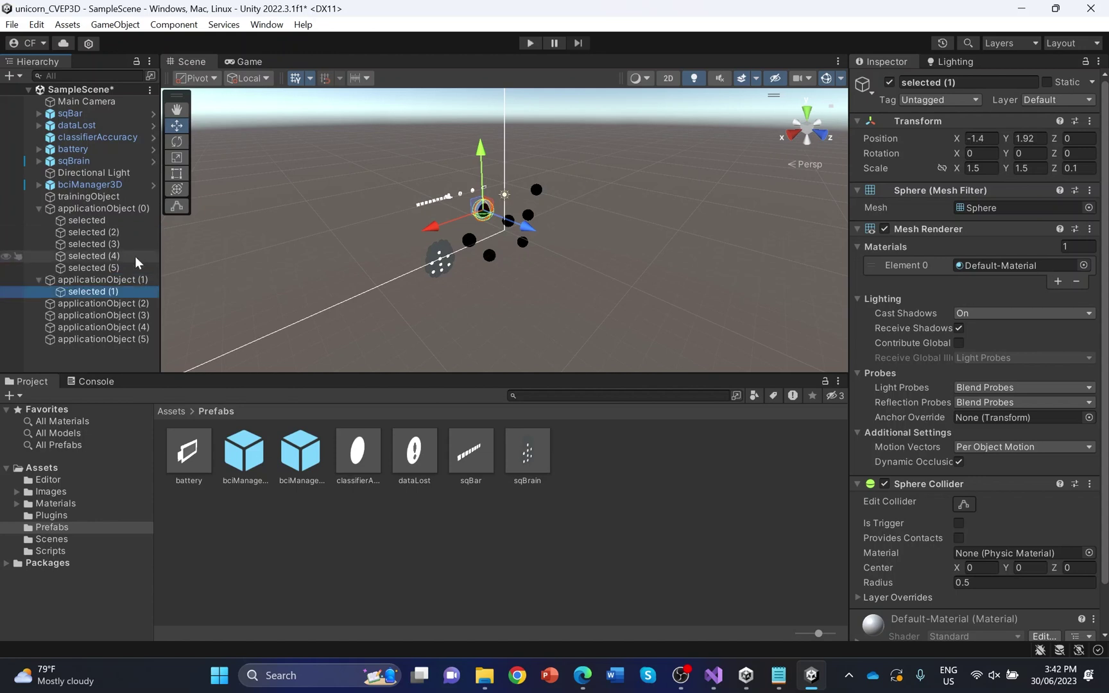
{"action": "left_click_drag", "start_coordinate": [128, 234], "coordinate": [127, 314]}
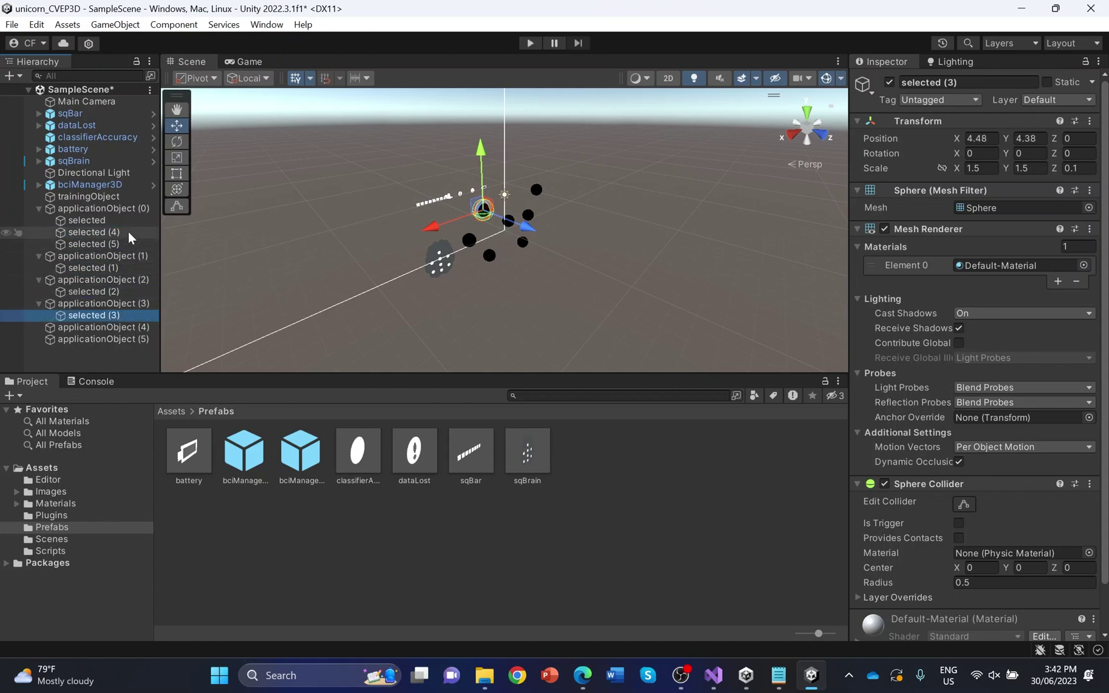
{"action": "left_click_drag", "start_coordinate": [128, 231], "coordinate": [127, 337]}
Rename selected (1) and selected (2) back to 'selected'
{"action": "right_click", "coordinate": [124, 247]}
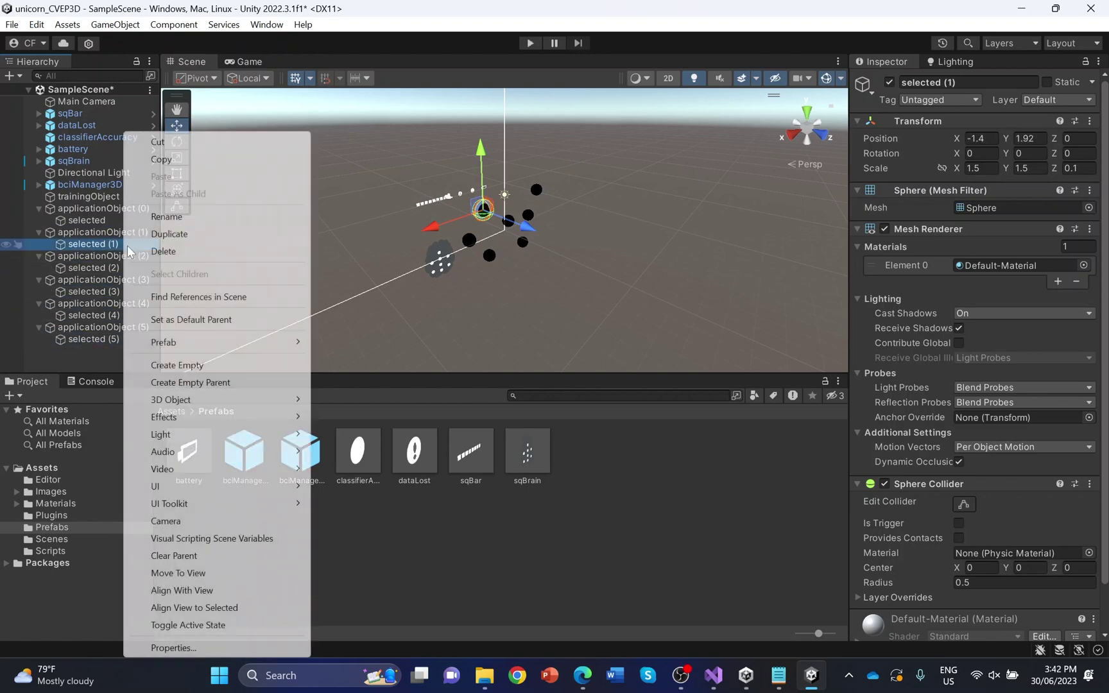
{"action": "left_click", "coordinate": [248, 219]}
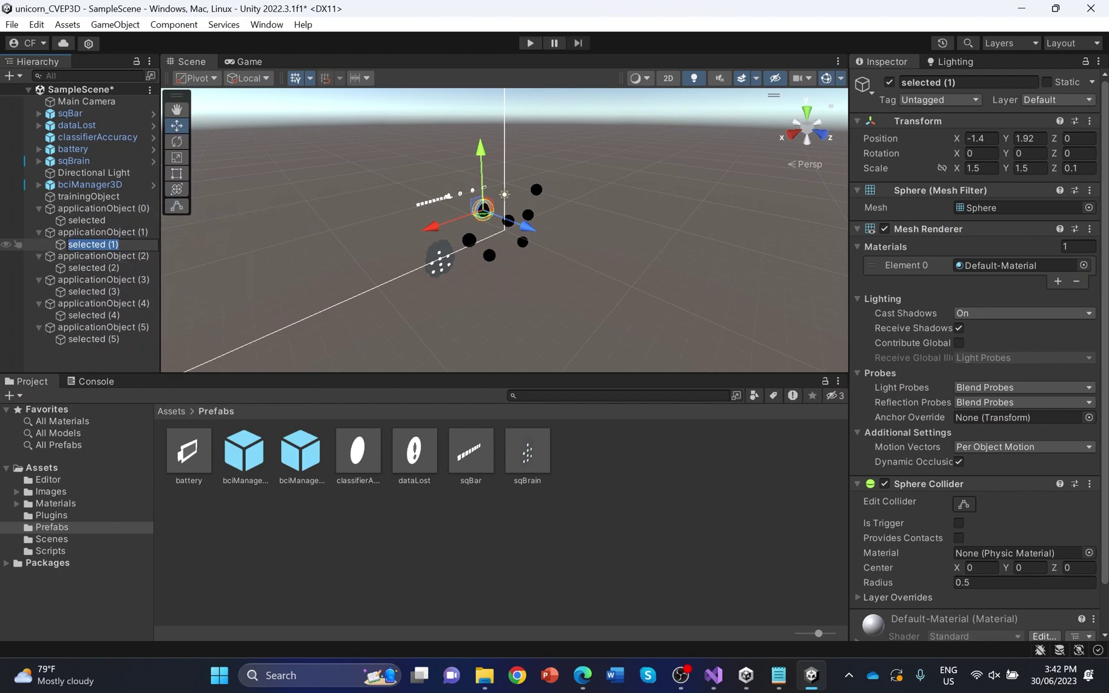
{"action": "left_click", "coordinate": [132, 245]}
{"action": "left_click", "coordinate": [142, 268]}
{"action": "right_click", "coordinate": [143, 268]}
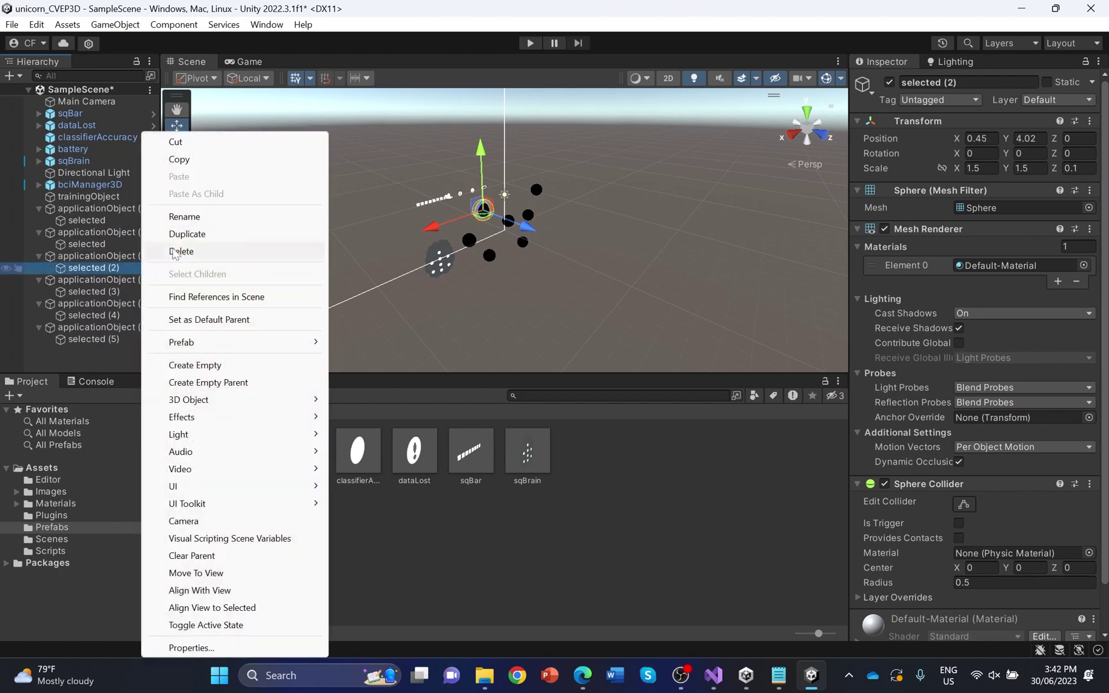
{"action": "left_click", "coordinate": [208, 217]}
{"action": "left_click", "coordinate": [128, 268]}
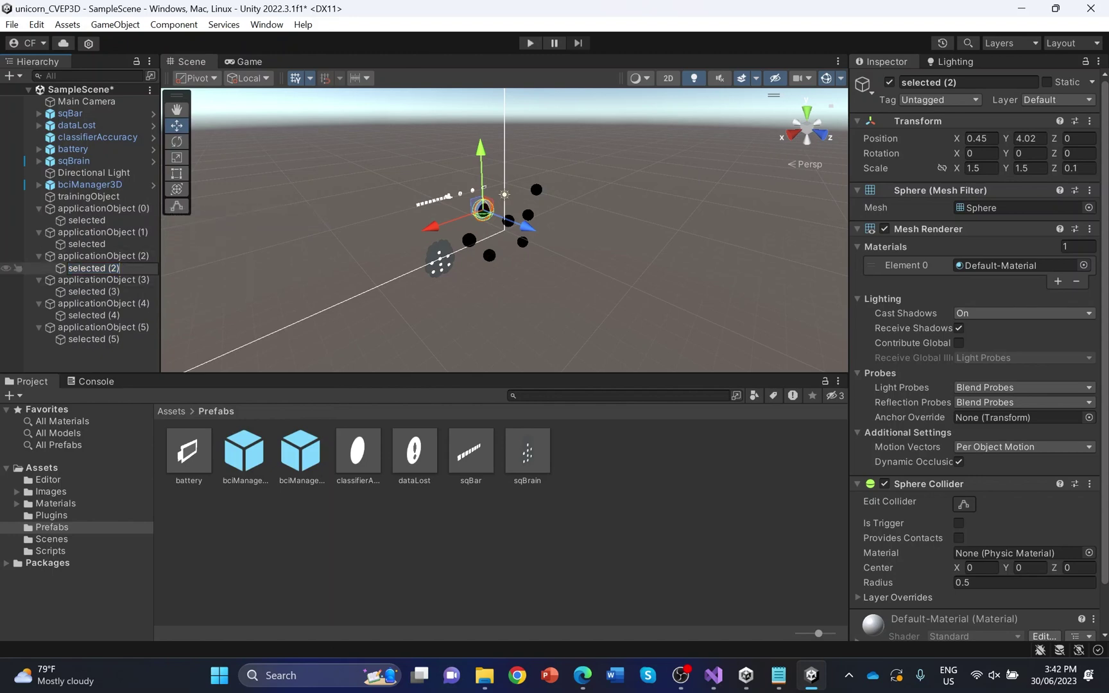
{"action": "key", "text": "BackSpace"}
{"action": "key", "text": "BackSpace"}
Rename selected (3), (4) and (5) to 'selected' by removing their numbered suffixes
{"action": "left_click", "coordinate": [112, 292]}
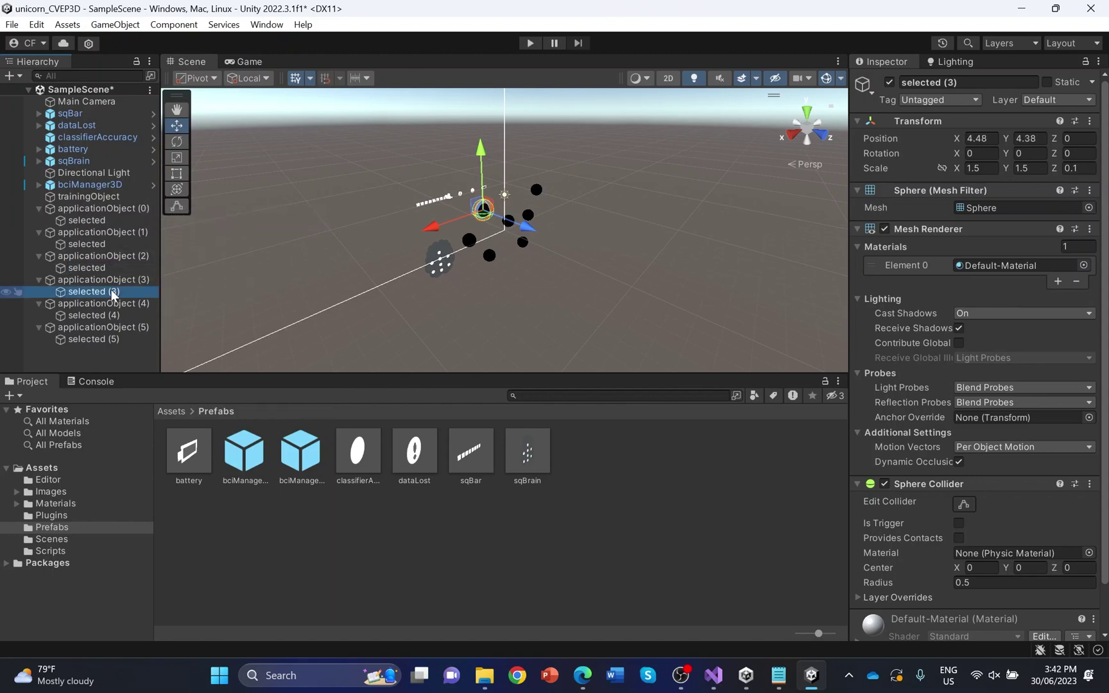
{"action": "right_click", "coordinate": [112, 292]}
{"action": "left_click", "coordinate": [199, 217]}
{"action": "left_click", "coordinate": [152, 290]}
{"action": "key", "text": "BackSpace"}
{"action": "key", "text": "BackSpace"}
{"action": "key", "text": "BackSpace"}
{"action": "key", "text": "BackSpace"}
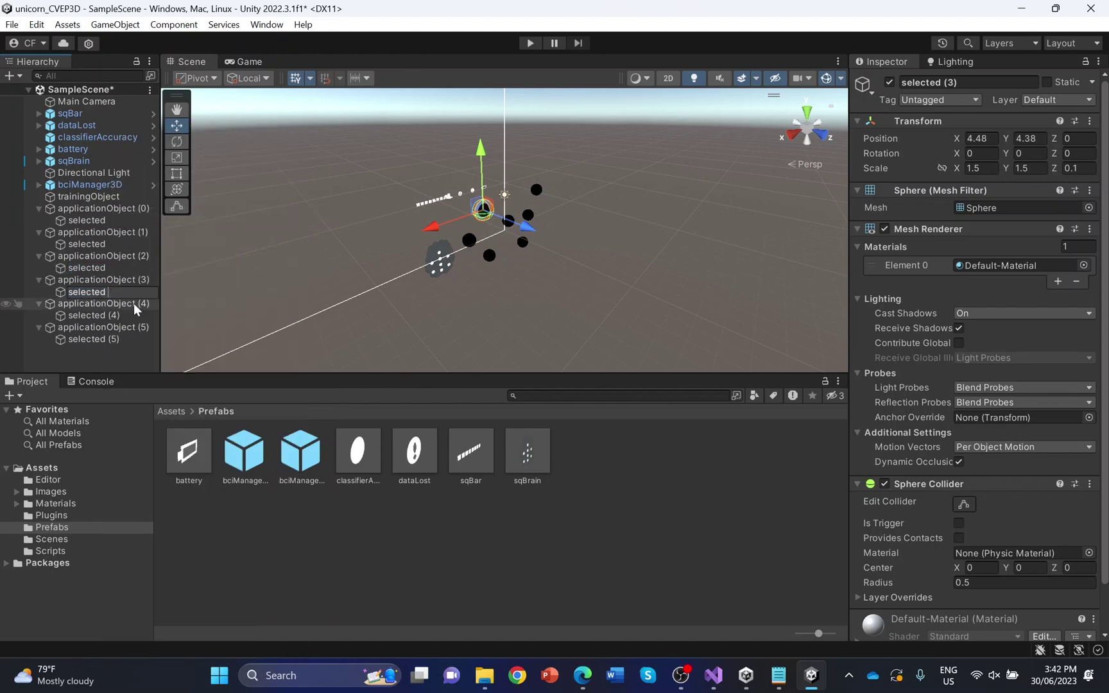
{"action": "left_click", "coordinate": [129, 310]}
{"action": "right_click", "coordinate": [127, 309]}
{"action": "left_click", "coordinate": [172, 217]}
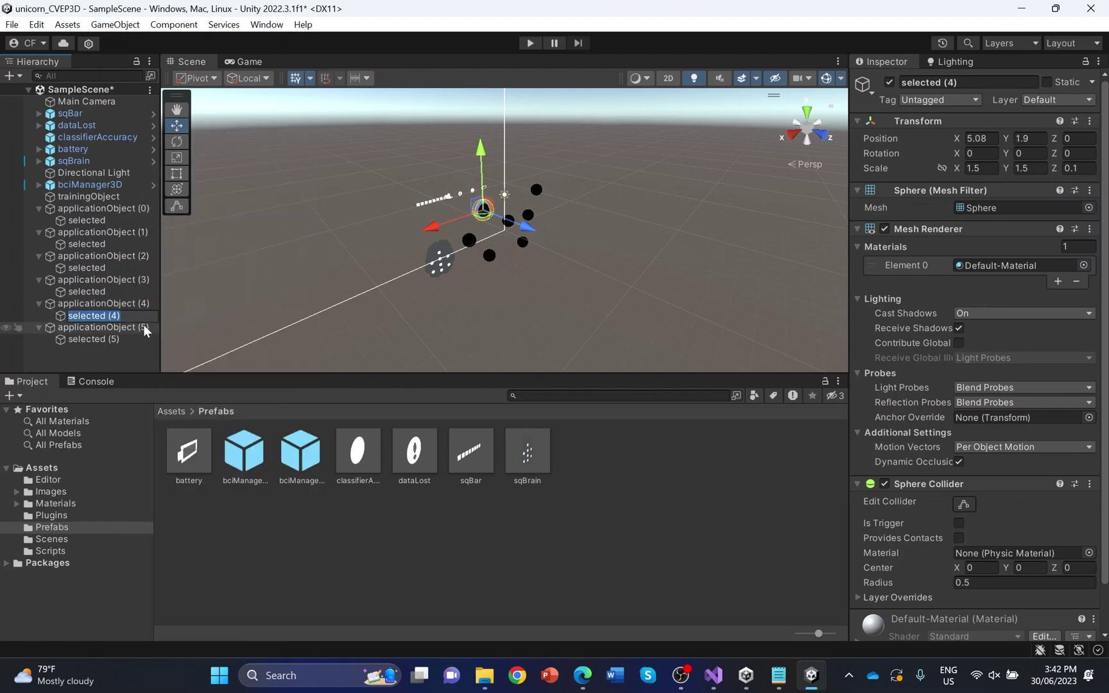
{"action": "left_click", "coordinate": [129, 315]}
{"action": "key", "text": "BackSpace"}
{"action": "key", "text": "BackSpace"}
{"action": "key", "text": "BackSpace"}
{"action": "left_click", "coordinate": [120, 338]}
{"action": "right_click", "coordinate": [121, 338]}
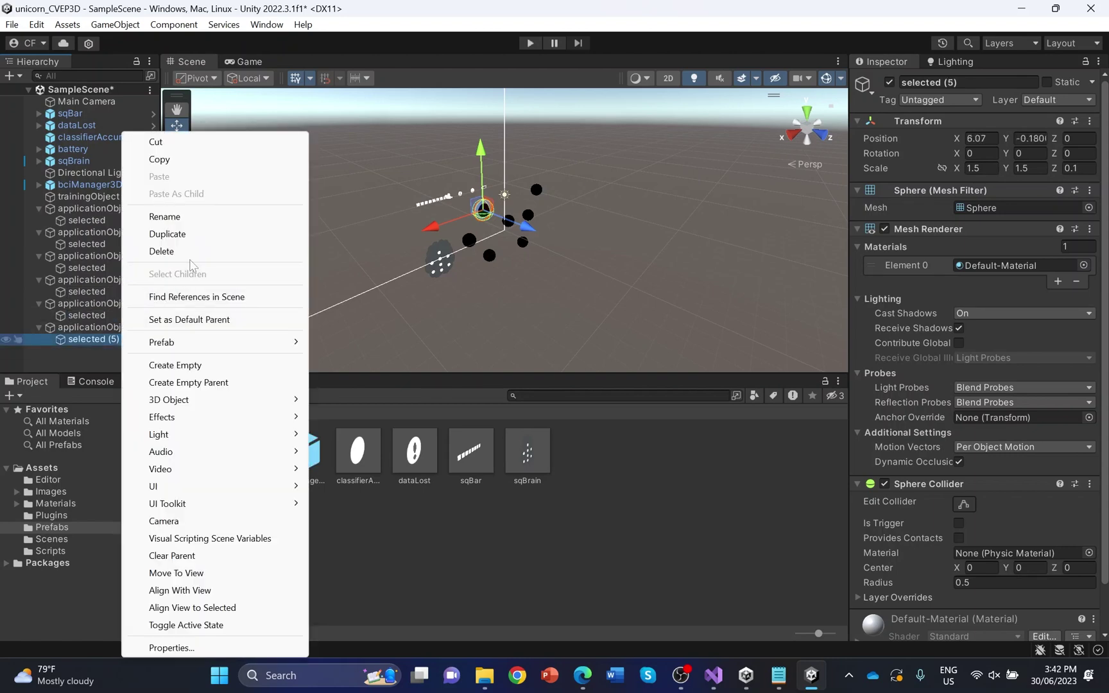
{"action": "left_click", "coordinate": [206, 216]}
{"action": "left_click", "coordinate": [121, 339]}
{"action": "key", "text": "BackSpace"}
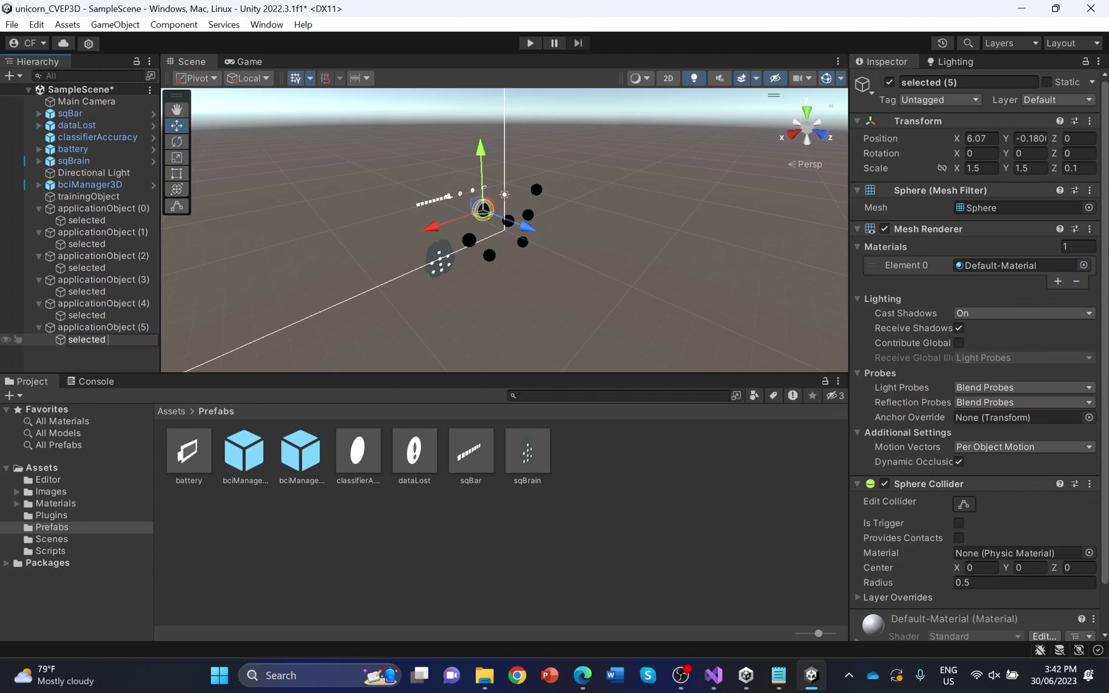
Set Position X to 0 on the 'selected' spheres under applicationObject (1) and (2)
{"action": "left_click", "coordinate": [86, 244]}
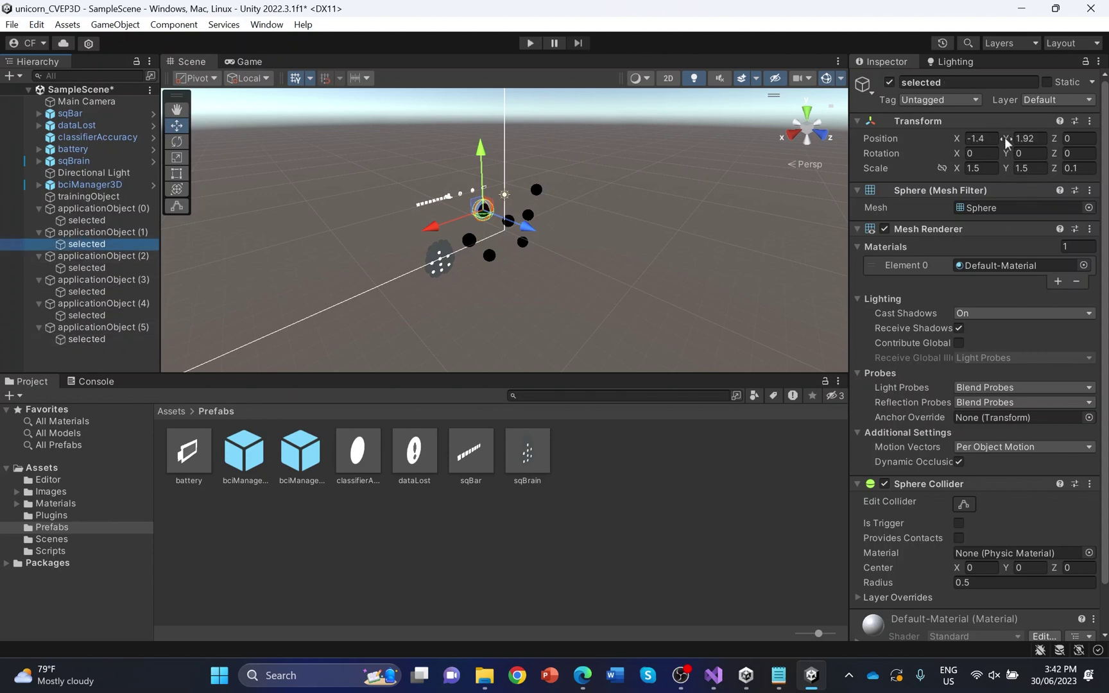
{"action": "left_click", "coordinate": [988, 139]}
{"action": "type", "text": "0"}
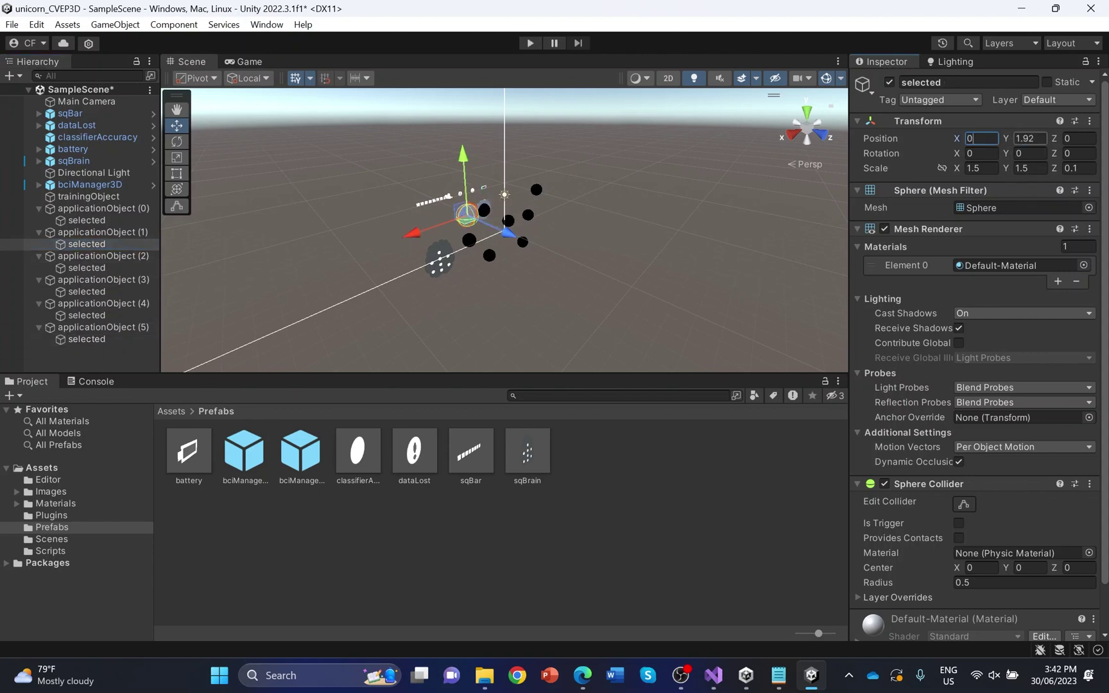
{"action": "left_click", "coordinate": [86, 267]}
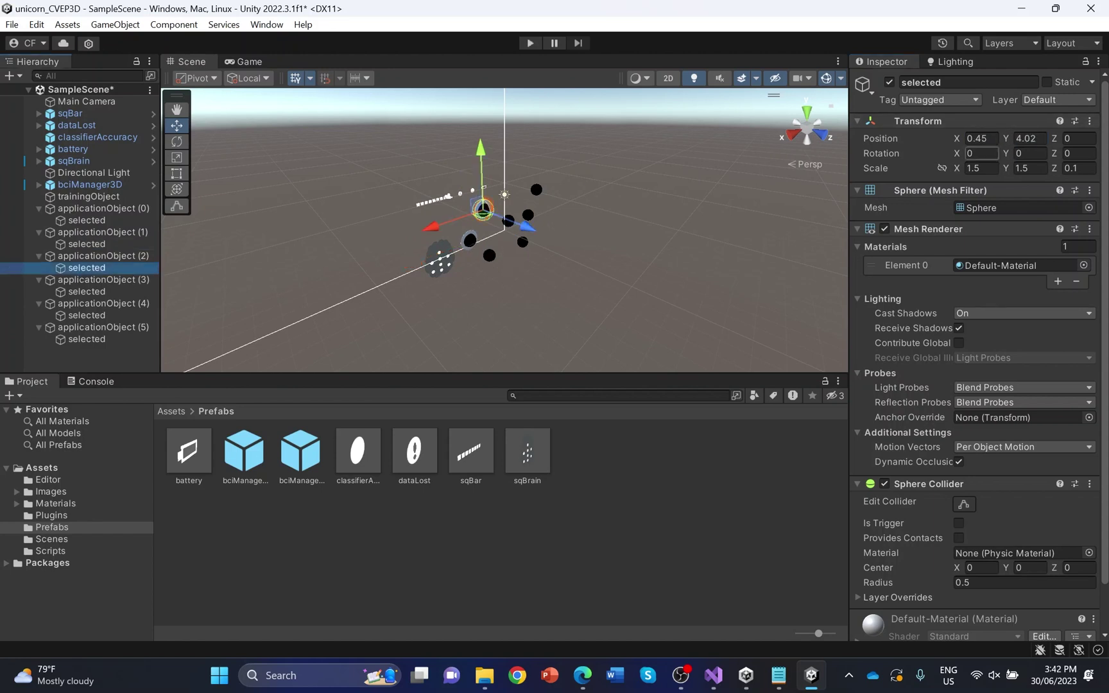
{"action": "left_click", "coordinate": [981, 139]}
{"action": "type", "text": "0"}
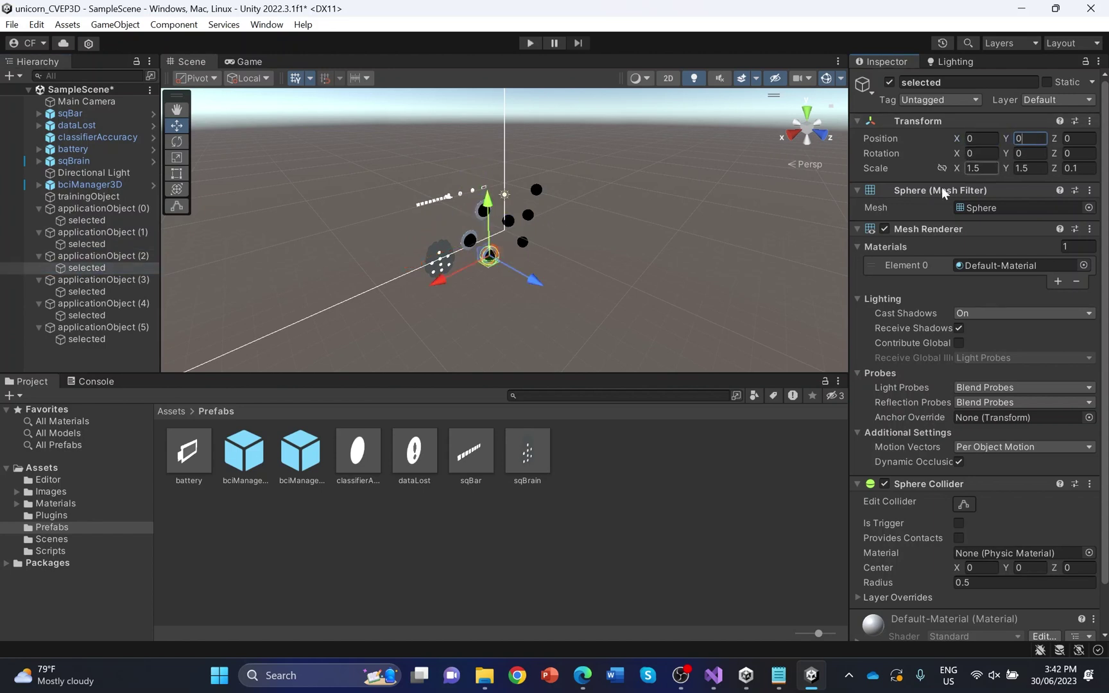
Set Position X and Y to 0 on the 'selected' spheres under applicationObject (3), (4) and (5)
{"action": "left_click", "coordinate": [87, 291]}
{"action": "left_click", "coordinate": [981, 138]}
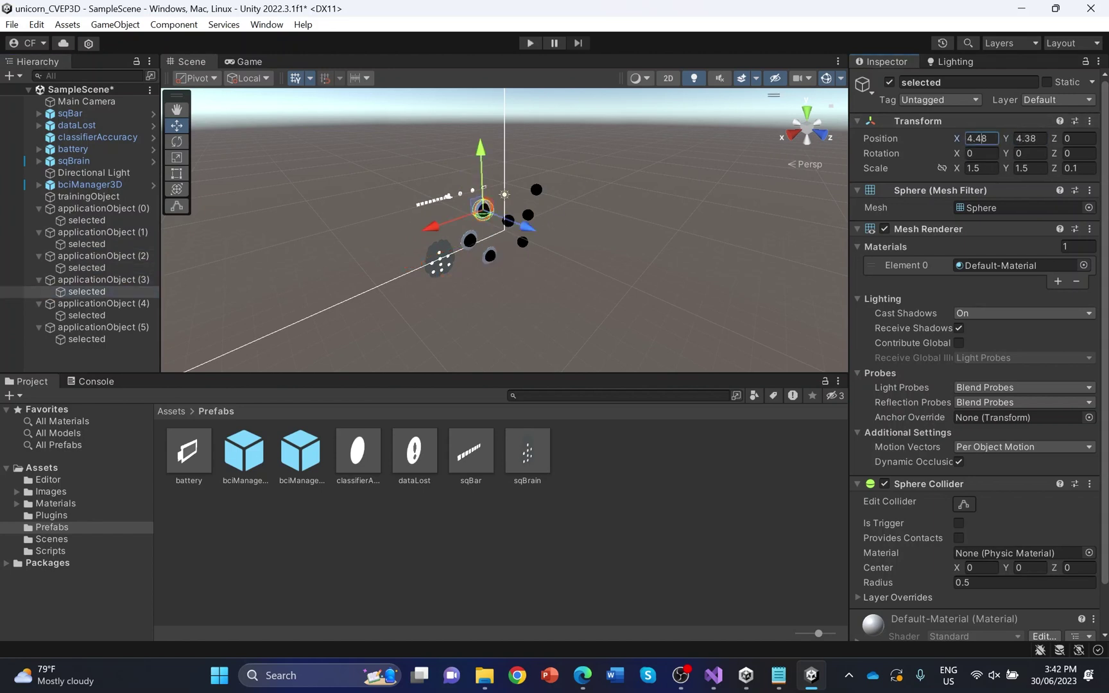
{"action": "type", "text": "0"}
{"action": "left_click", "coordinate": [1027, 139]}
{"action": "type", "text": "0"}
{"action": "left_click", "coordinate": [87, 315]}
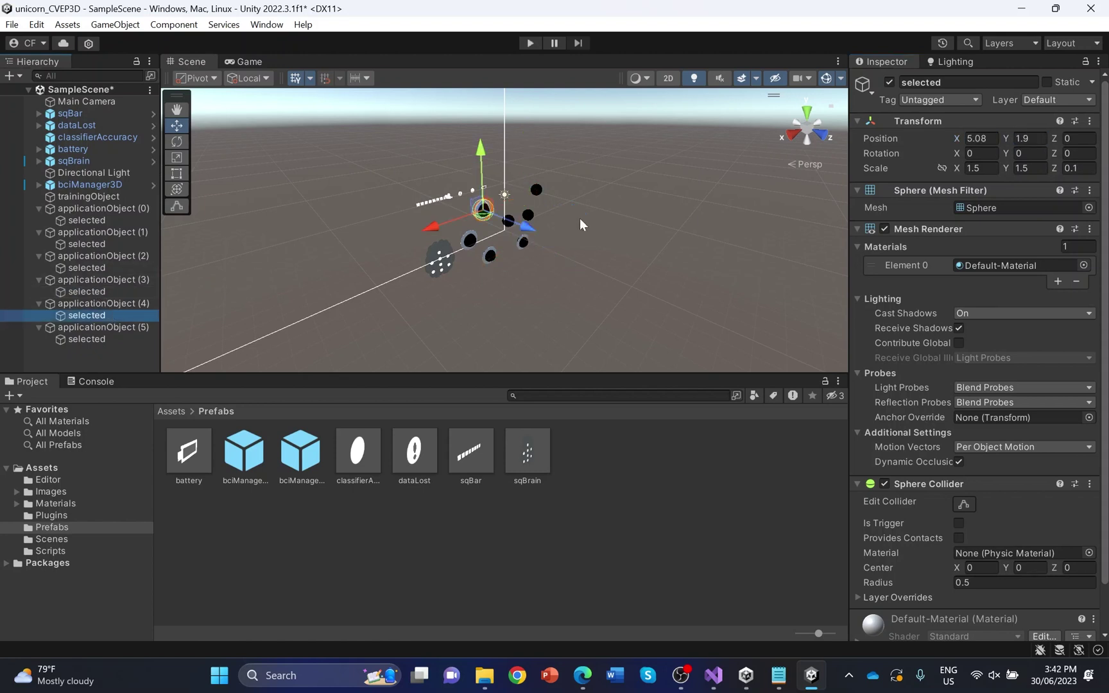
{"action": "left_click", "coordinate": [981, 139]}
{"action": "type", "text": "0"}
{"action": "left_click", "coordinate": [1026, 138]}
{"action": "type", "text": "0"}
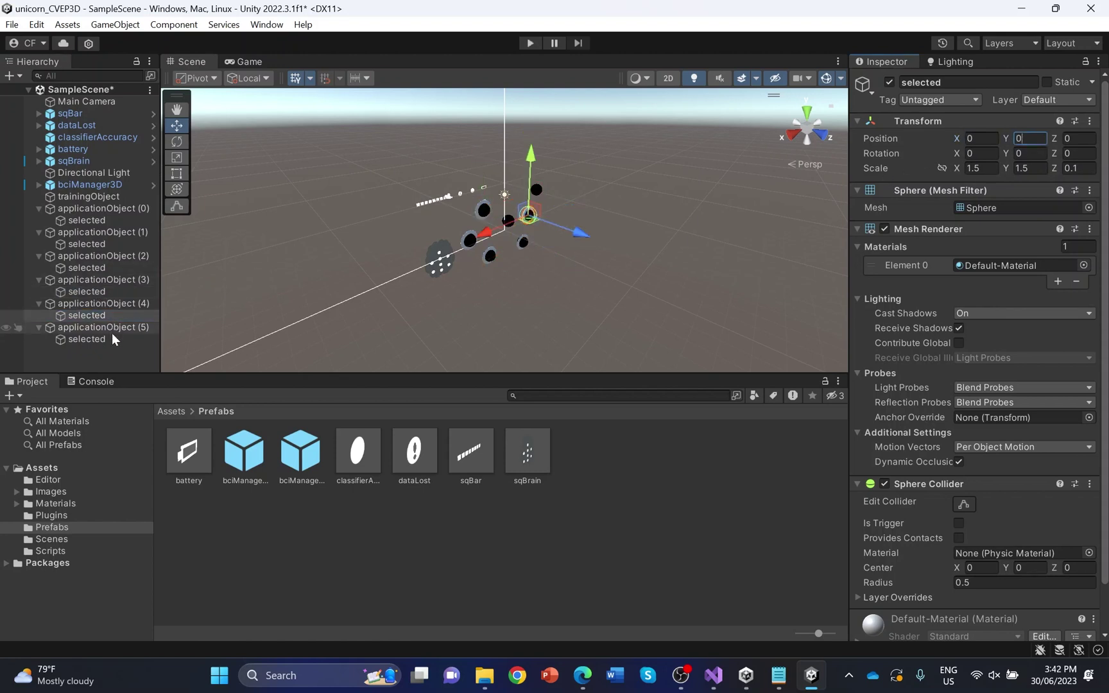
{"action": "left_click", "coordinate": [108, 339]}
{"action": "left_click", "coordinate": [980, 139]}
{"action": "type", "text": "0.180"}
{"action": "left_click", "coordinate": [1026, 139]}
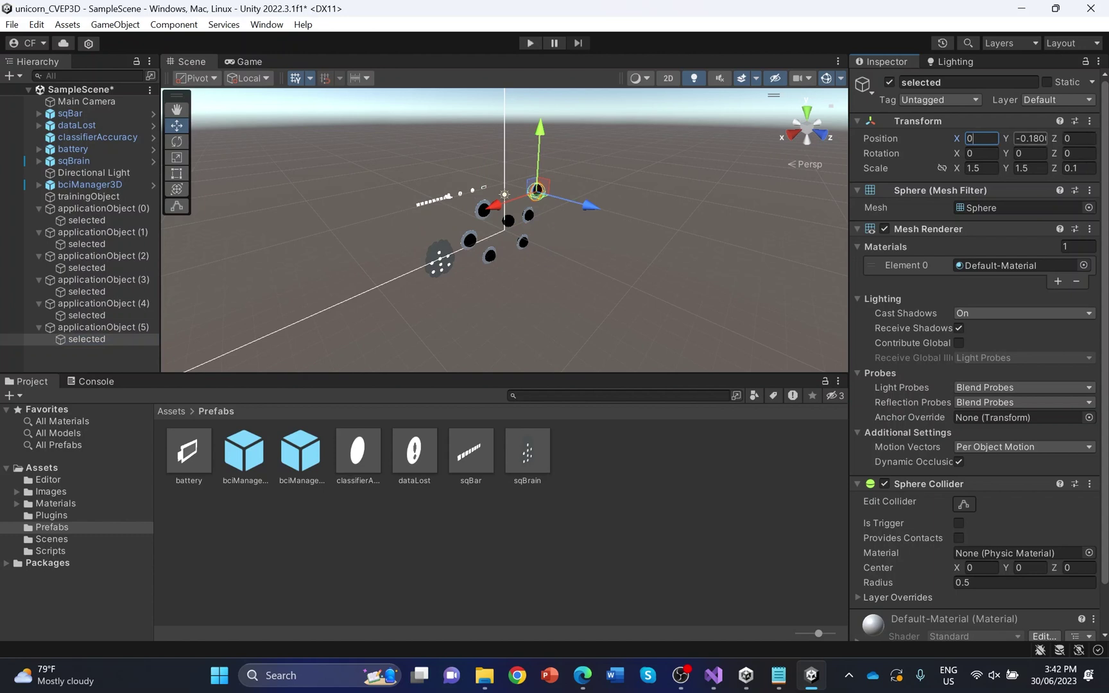
{"action": "type", "text": "0"}
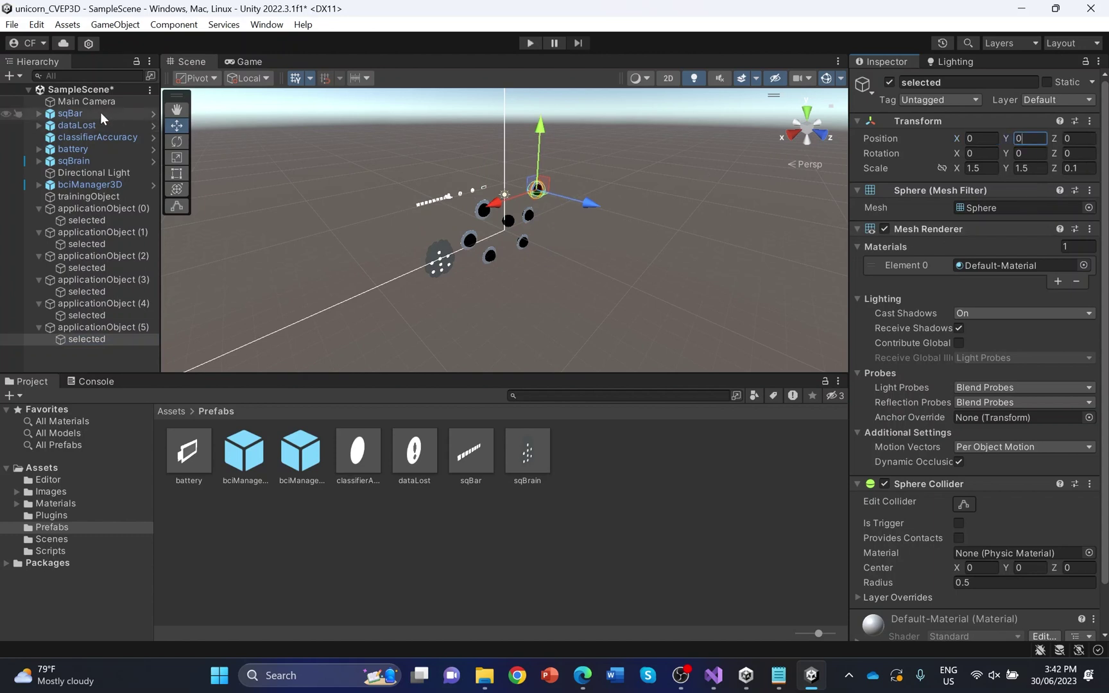
Check the Main Camera, then show the Assets folder and select the class selection script
{"action": "left_click", "coordinate": [99, 102]}
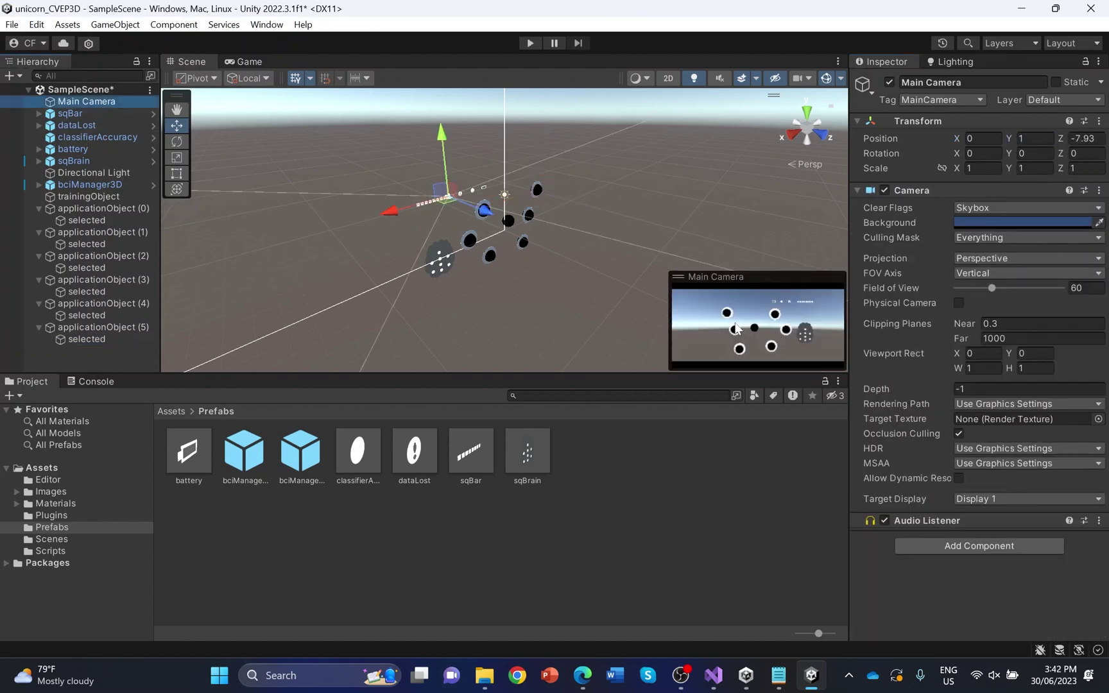
{"action": "left_click", "coordinate": [640, 220]}
{"action": "left_click", "coordinate": [71, 467]}
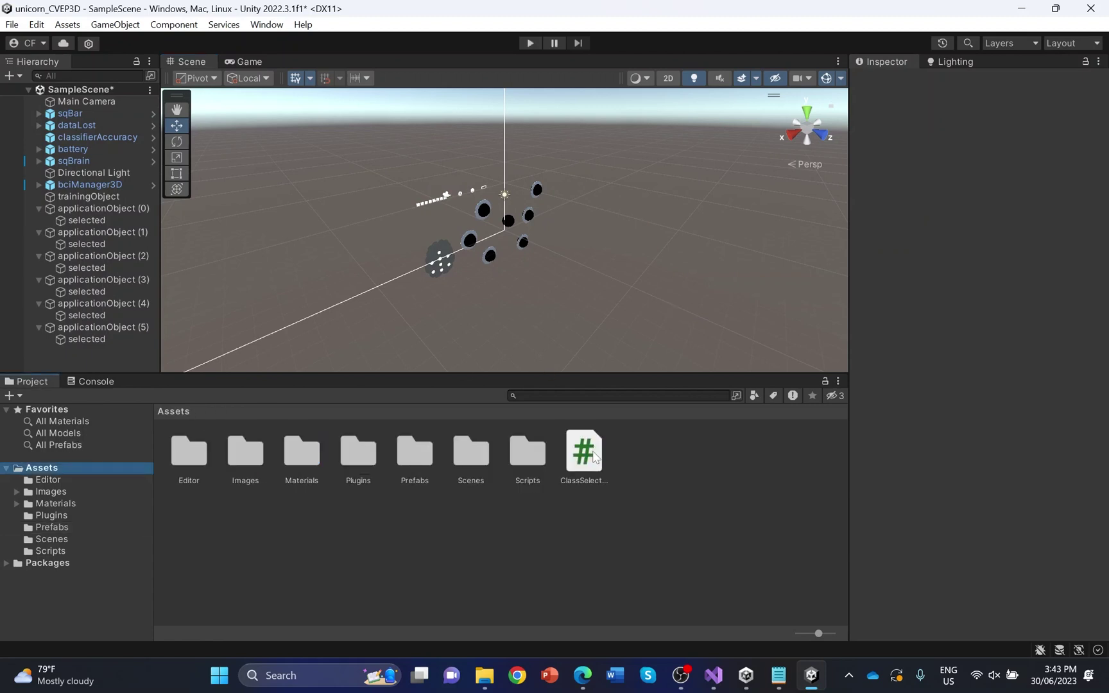
{"action": "left_click", "coordinate": [595, 457]}
Open the class selection script and add a public CVEPFlashController3D _flashController field
{"action": "double_click", "coordinate": [593, 452]}
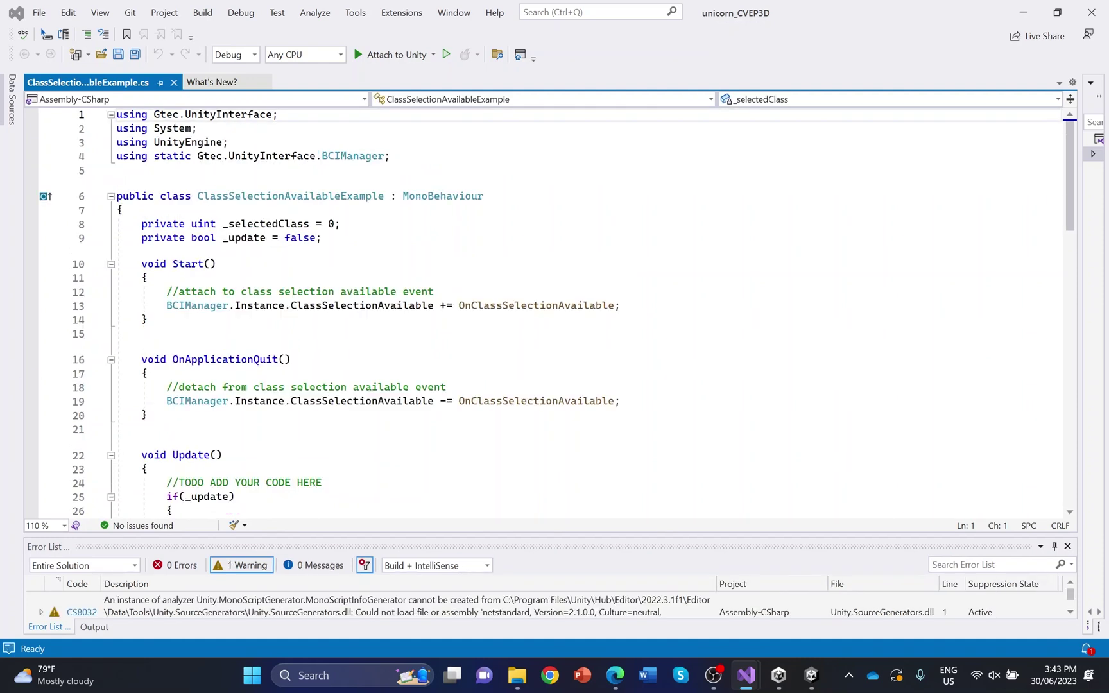
{"action": "left_click", "coordinate": [321, 237]}
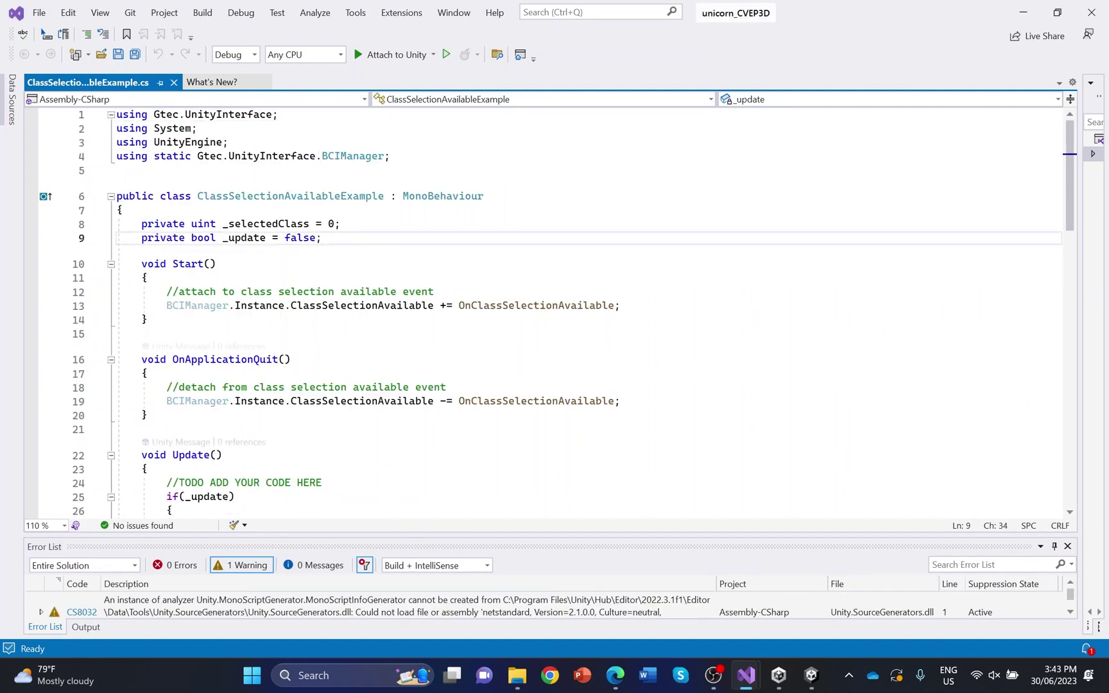
{"action": "key", "text": "Return"}
{"action": "type", "text": "publi"}
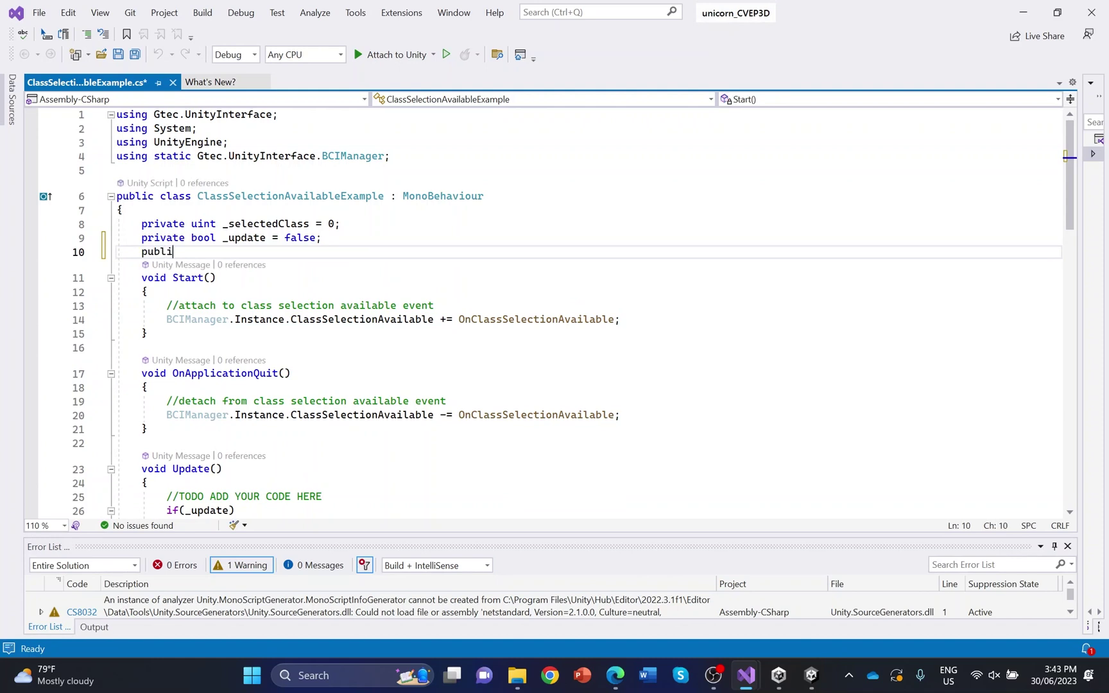
{"action": "type", "text": "c "}
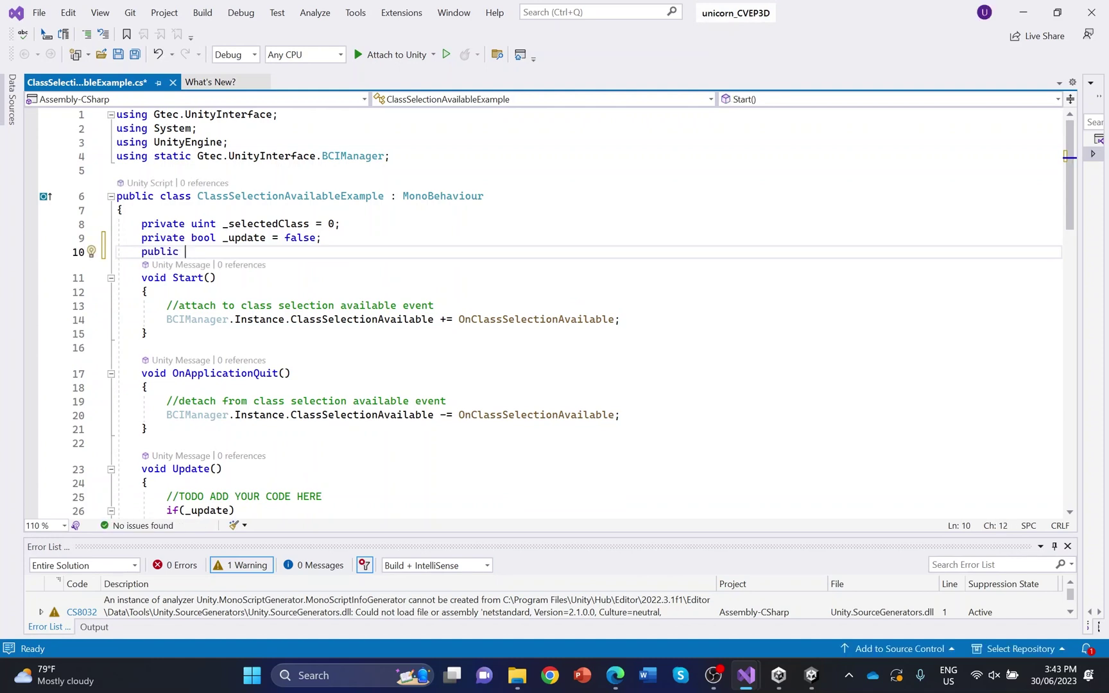
{"action": "type", "text": "CVEP"}
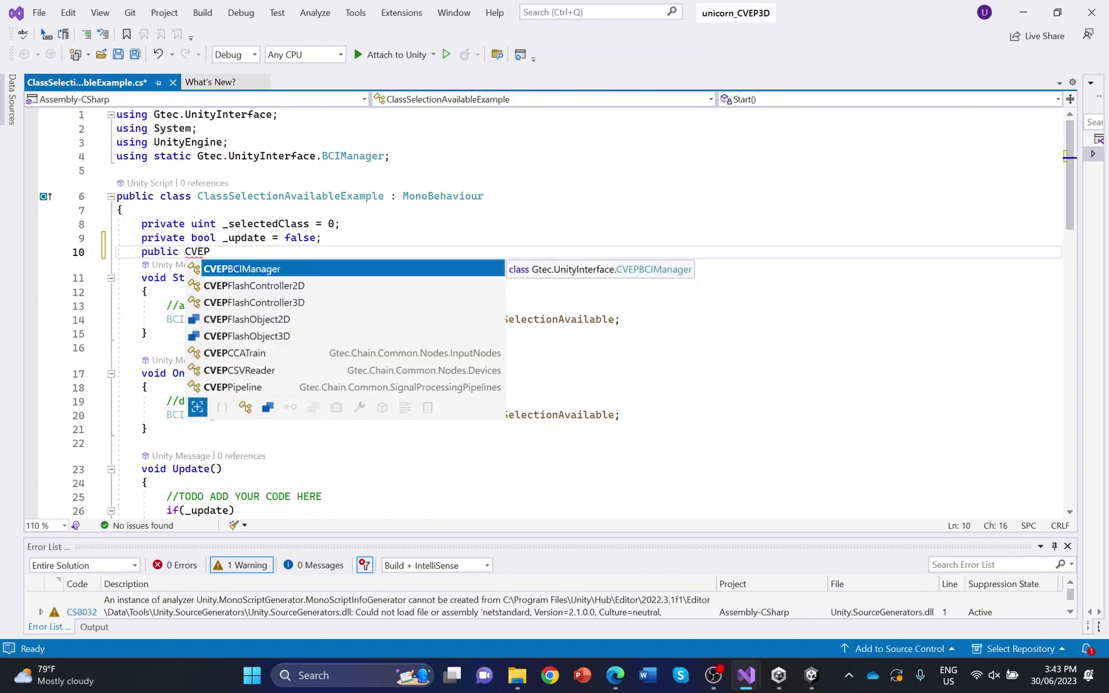
{"action": "left_click", "coordinate": [356, 305]}
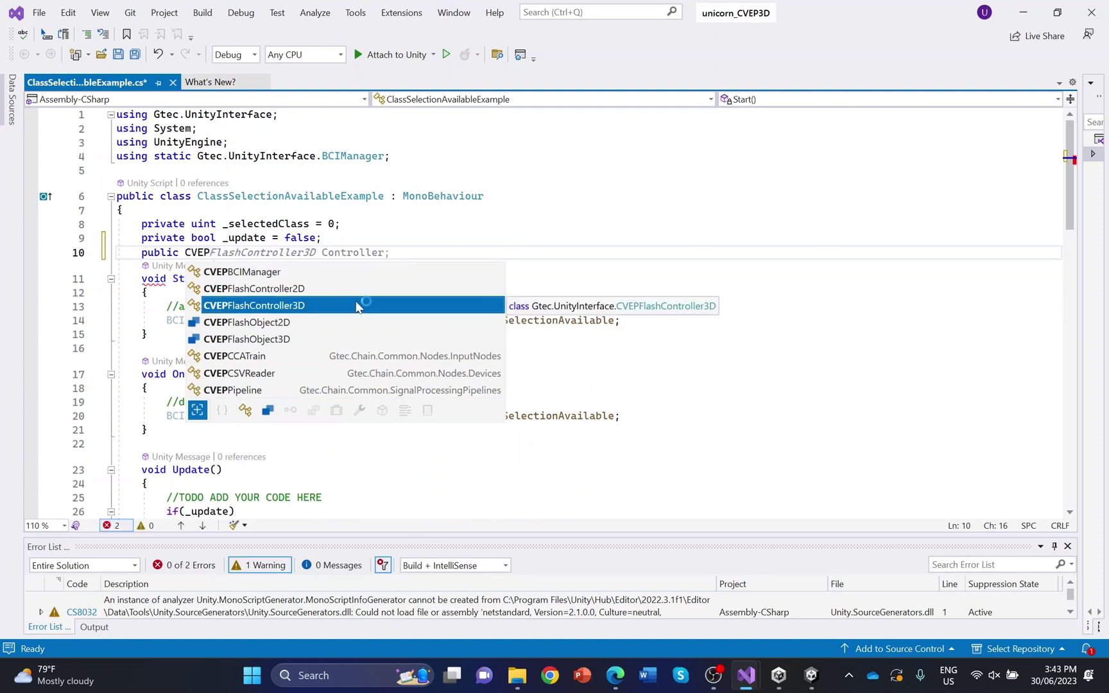
{"action": "key", "text": "Tab"}
{"action": "type", "text": "_"}
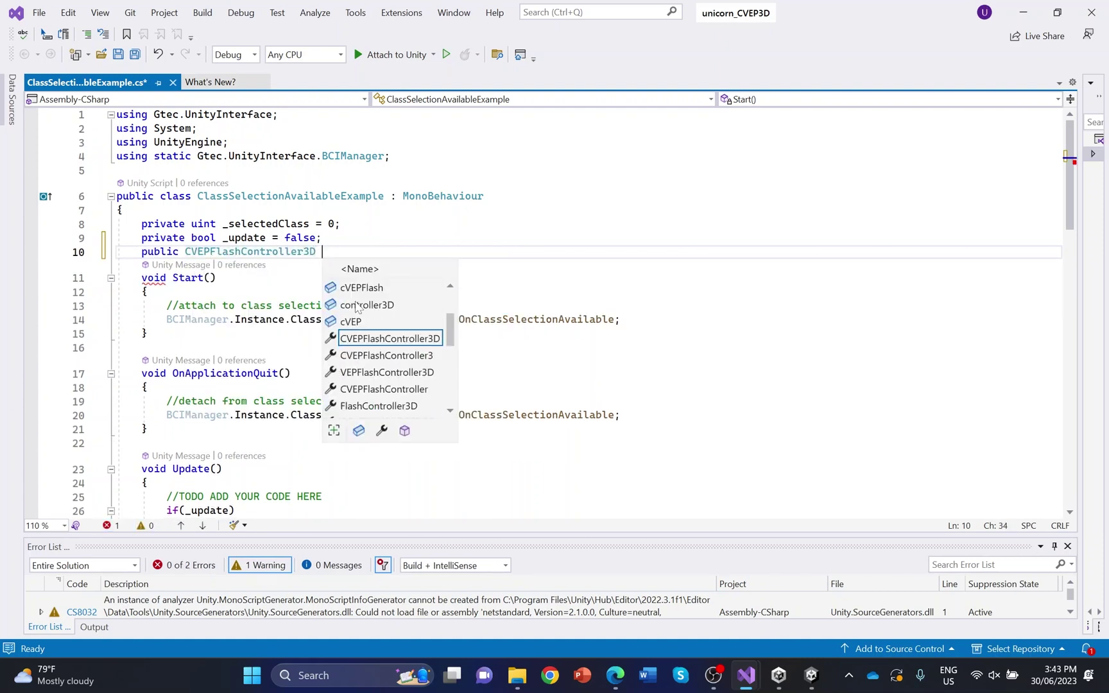
{"action": "type", "text": "flash"}
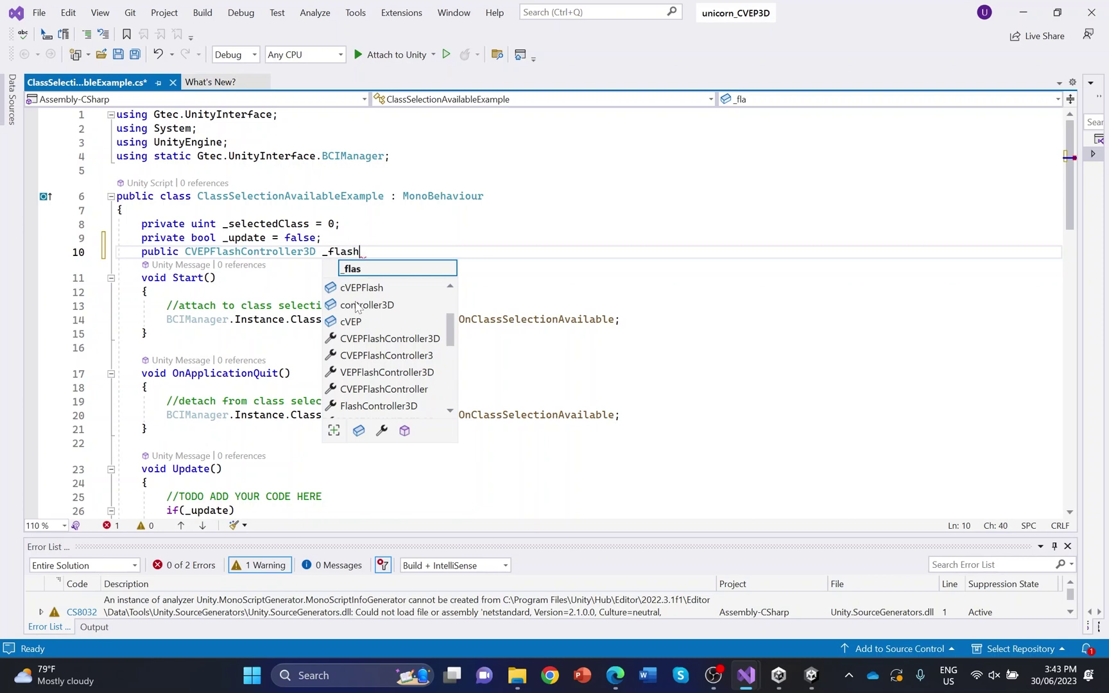
{"action": "type", "text": "Contro"}
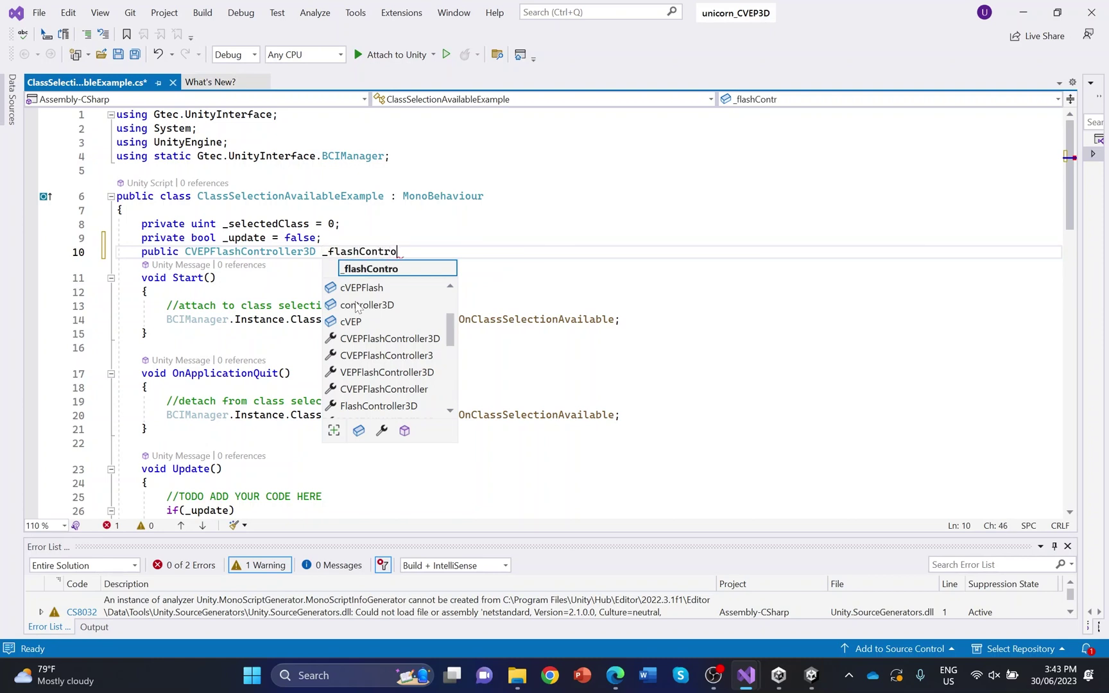
{"action": "type", "text": "ller;"}
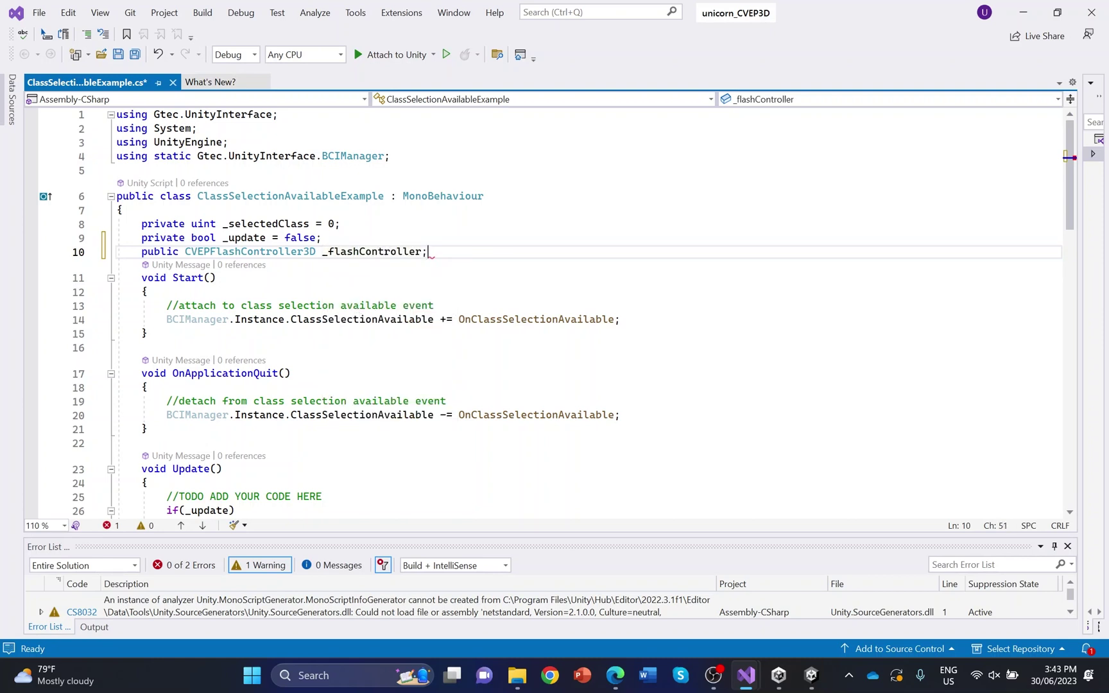
Add a private Dictionary<int, MeshRenderer> _selectedObjects field below it
{"action": "key", "text": "Return"}
{"action": "type", "text": "pr"}
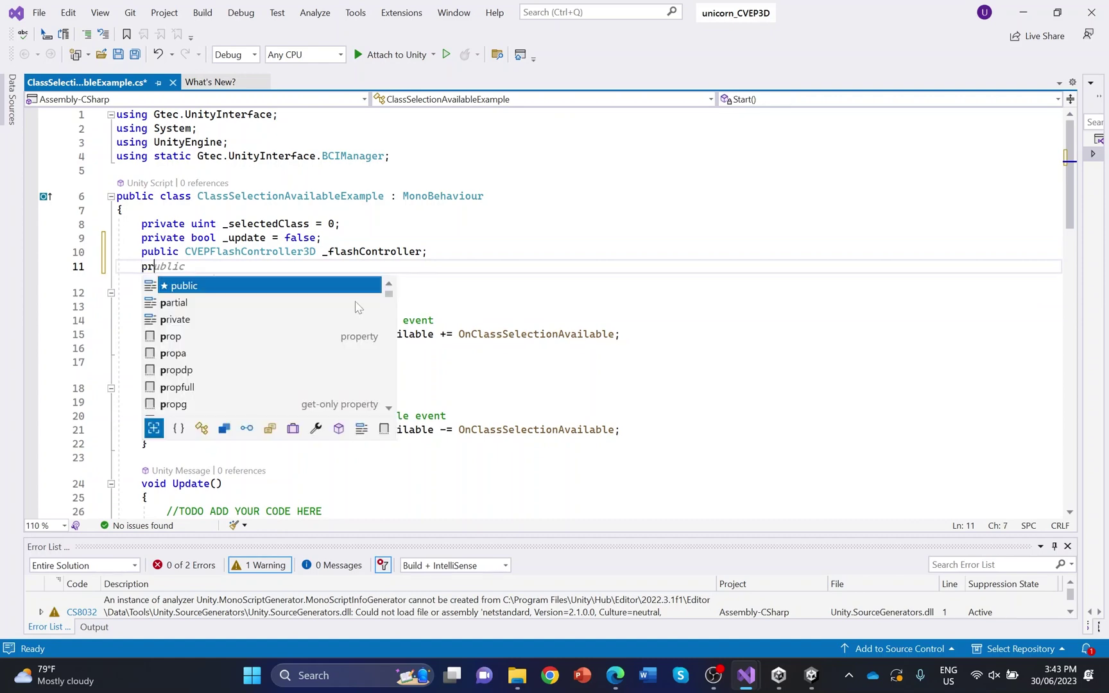
{"action": "type", "text": "ivate "}
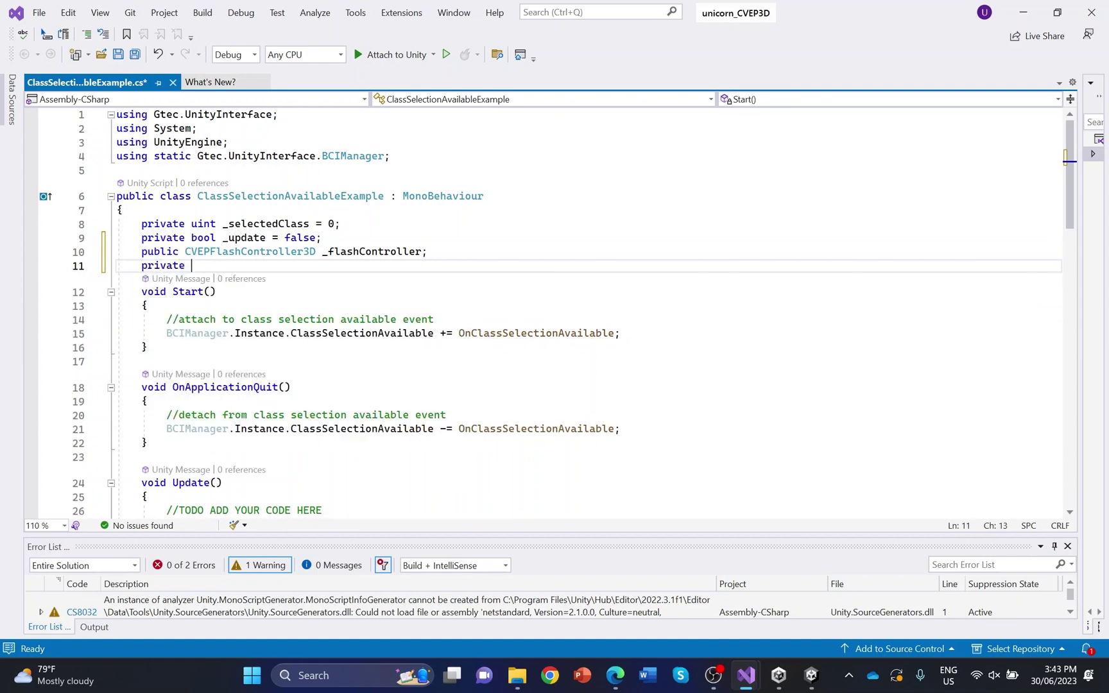
{"action": "type", "text": "Dictiona"}
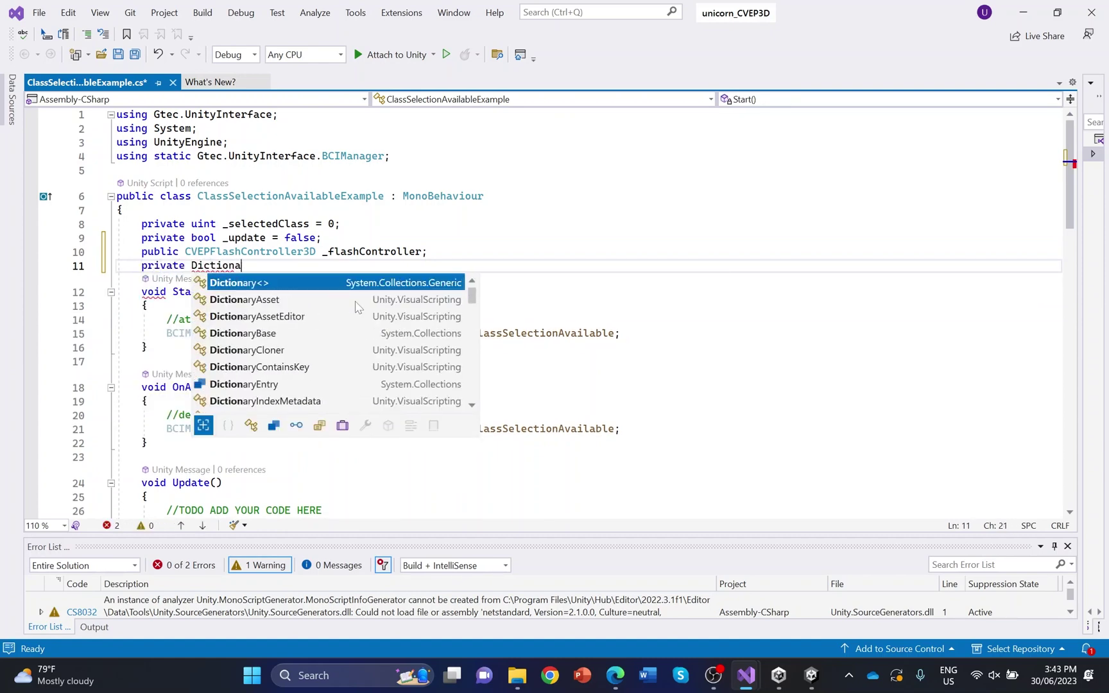
{"action": "type", "text": "ry<"}
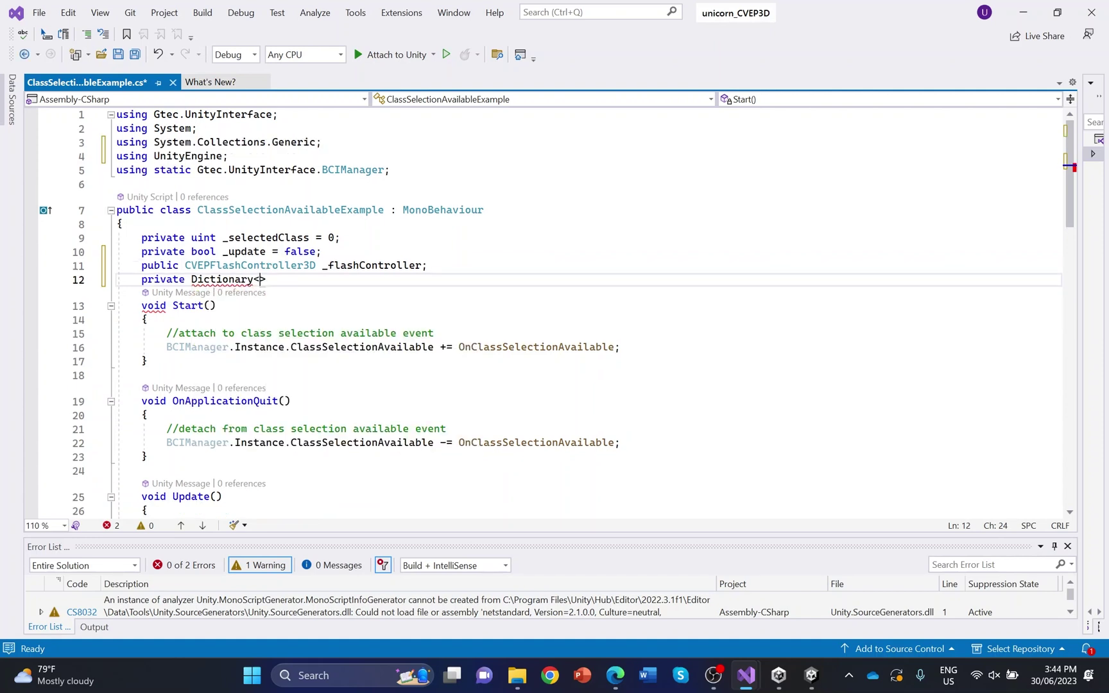
{"action": "type", "text": "int,"}
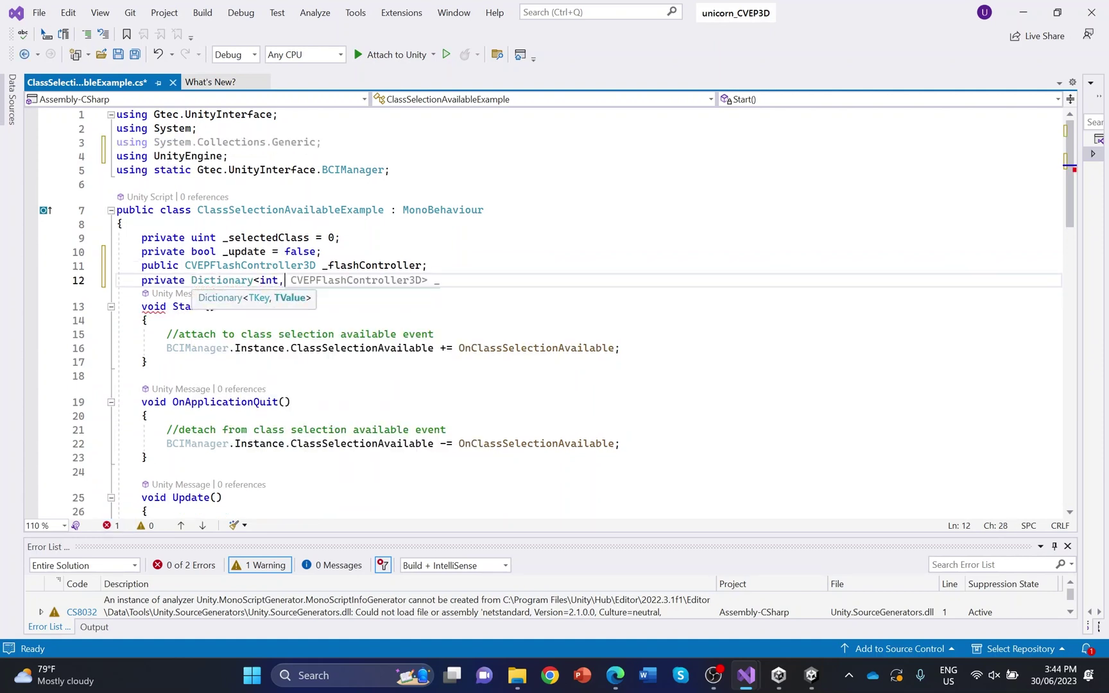
{"action": "type", "text": " MeshC"}
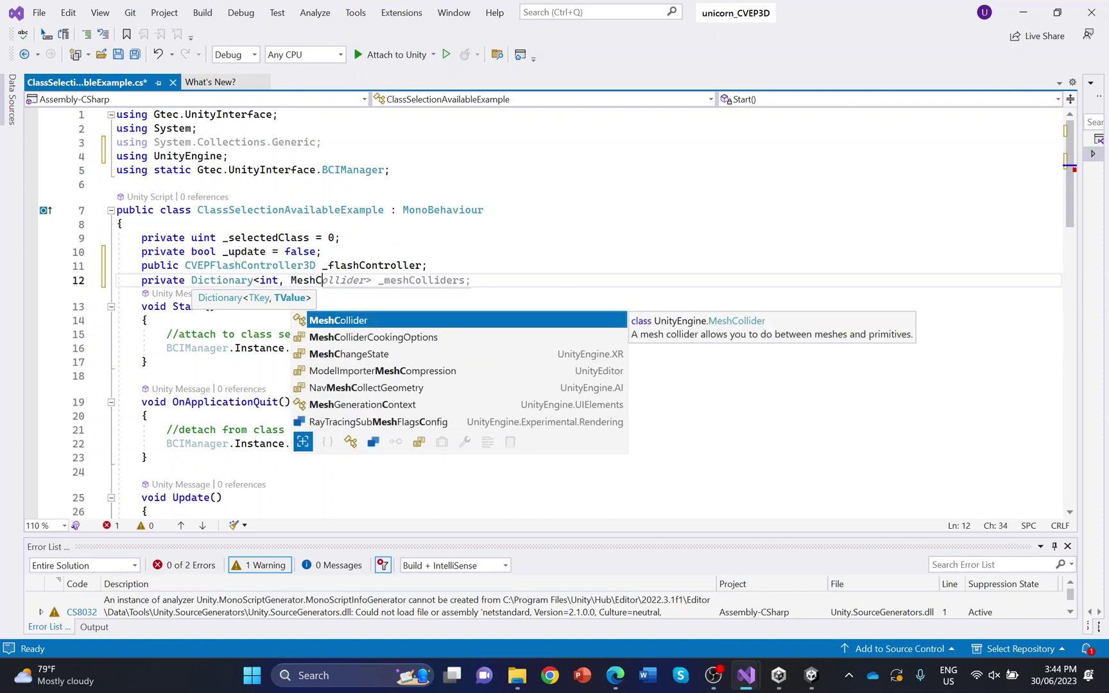
{"action": "key", "text": "BackSpace"}
{"action": "type", "text": "Renderer> "}
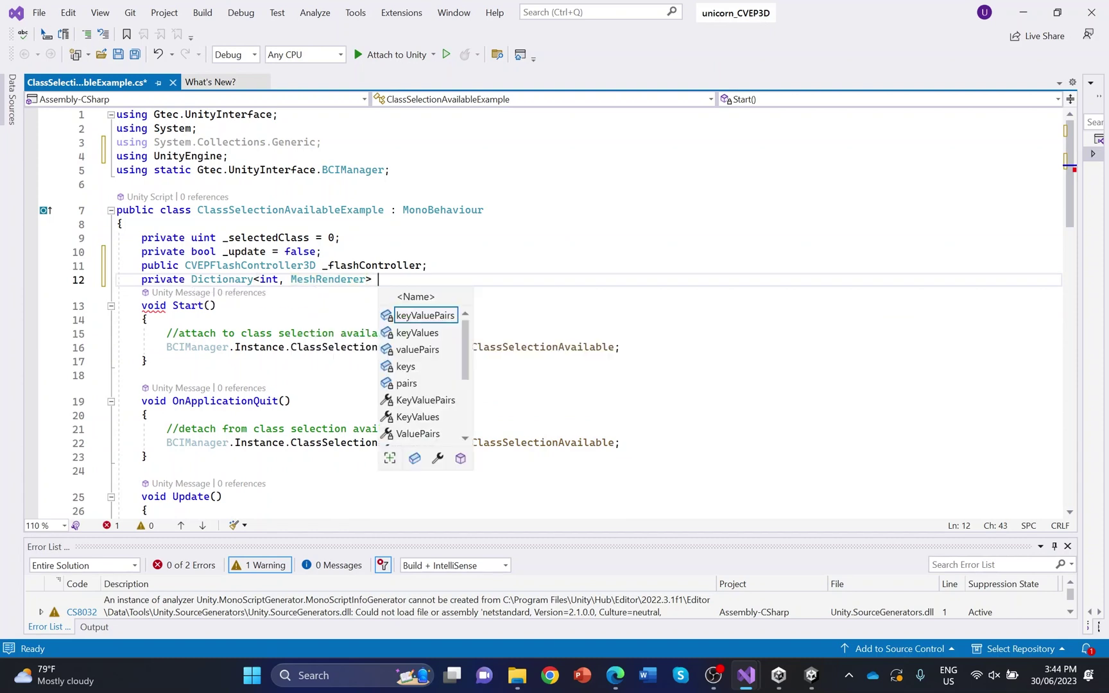
{"action": "type", "text": "_selected"}
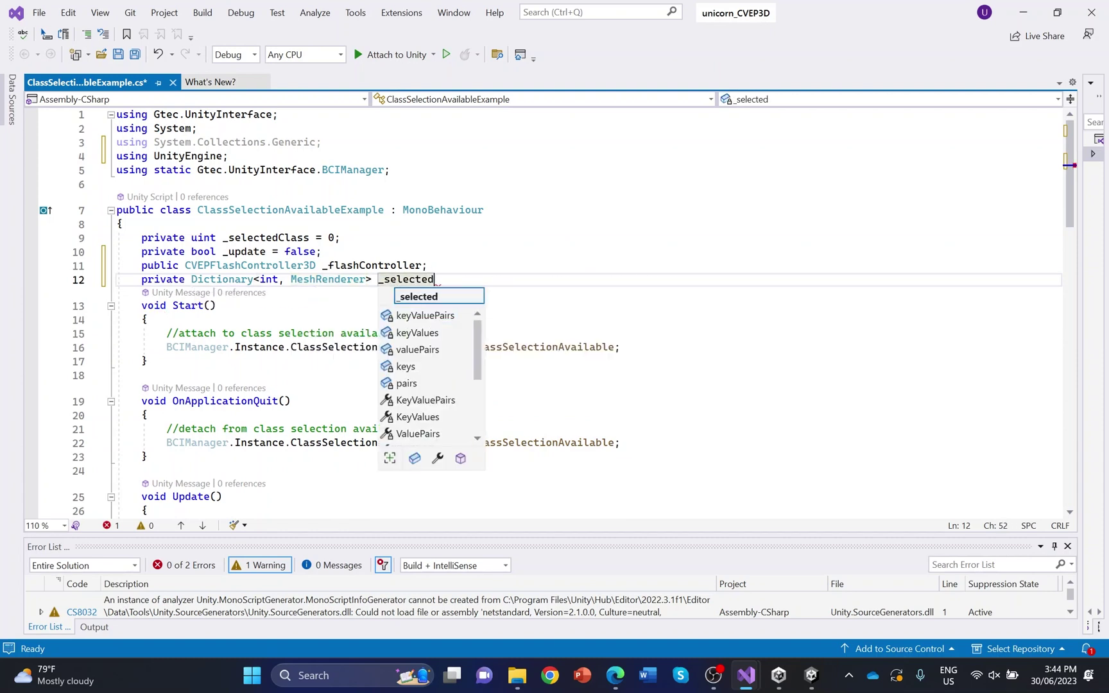
{"action": "type", "text": "Objects"}
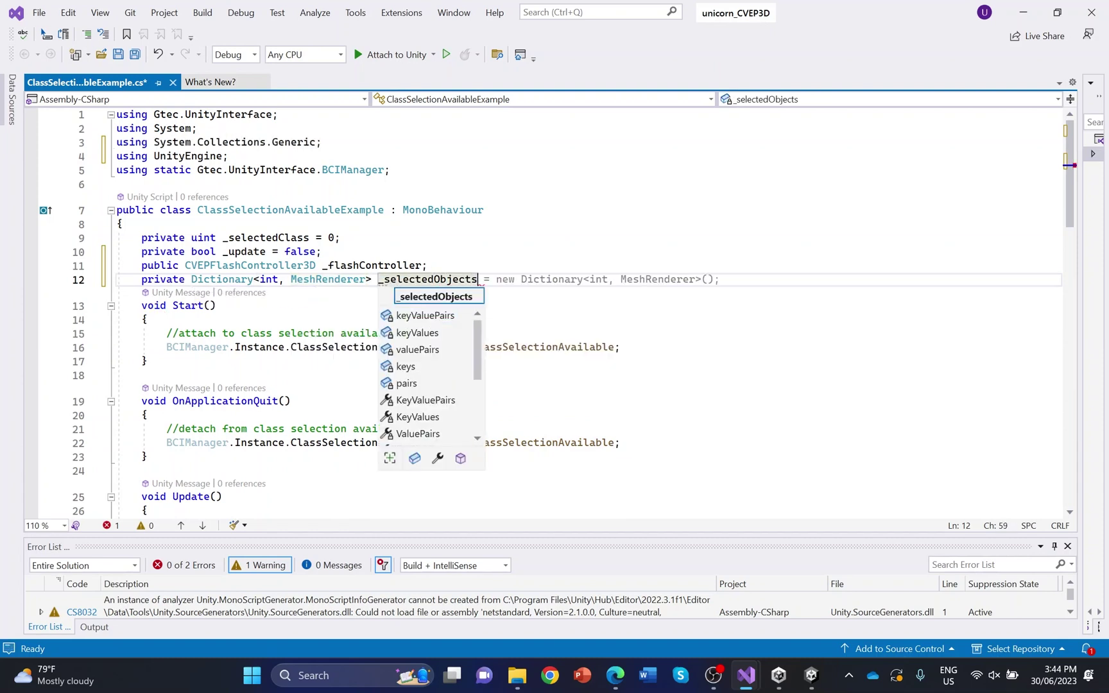
{"action": "type", "text": ";"}
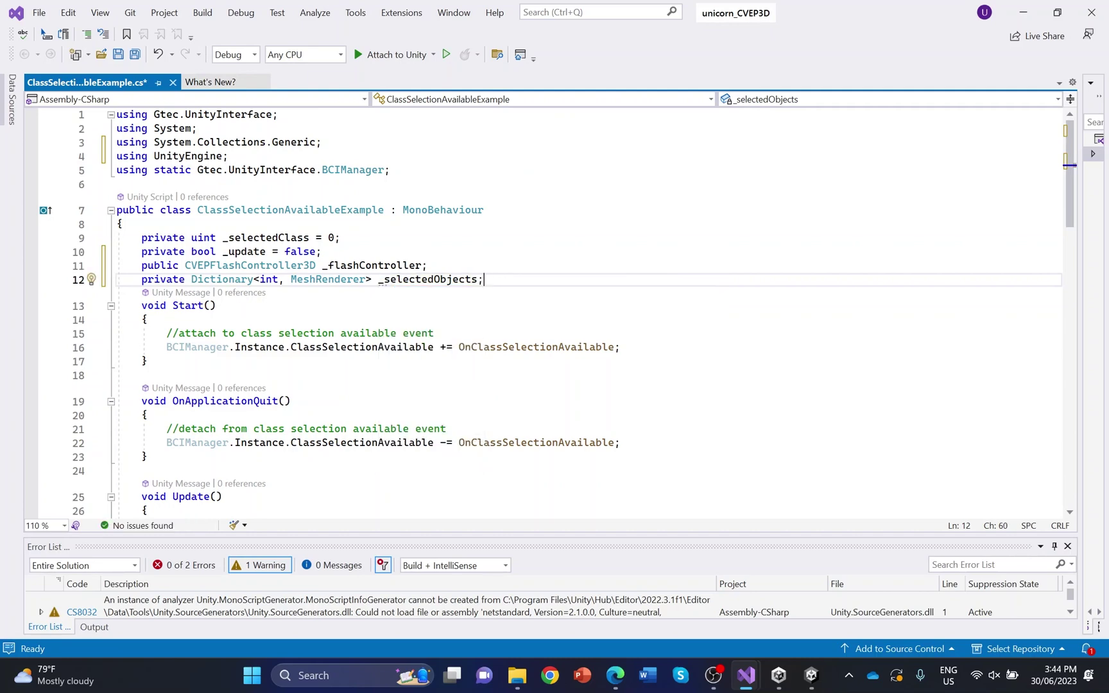
{"action": "scroll", "coordinate": [556, 312], "scroll_direction": "down", "scroll_amount": 2}
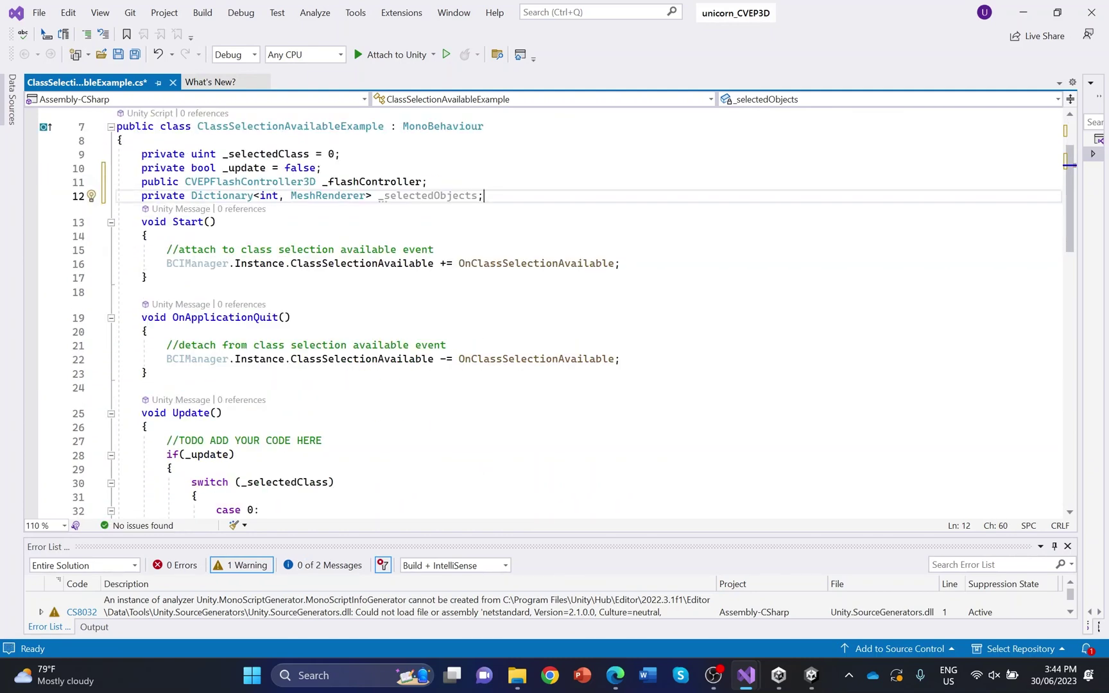
In Start(), add a comment line and initialise _selectedObjects as a new Dictionary
{"action": "left_click", "coordinate": [621, 263]}
{"action": "key", "text": "Return"}
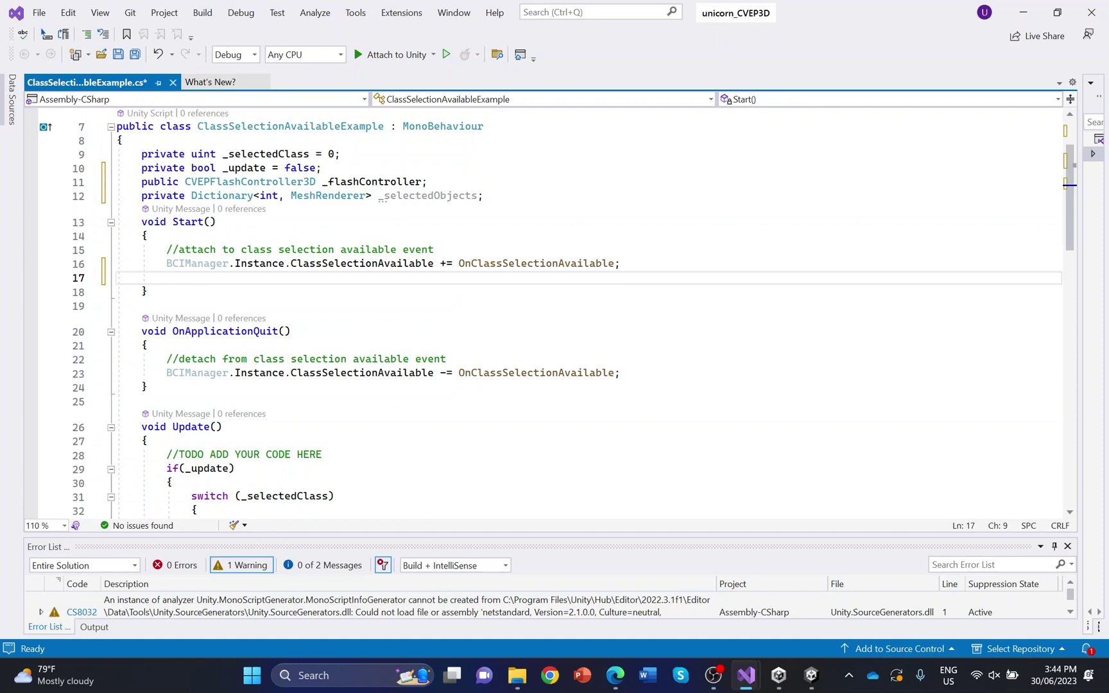
{"action": "key", "text": "Return"}
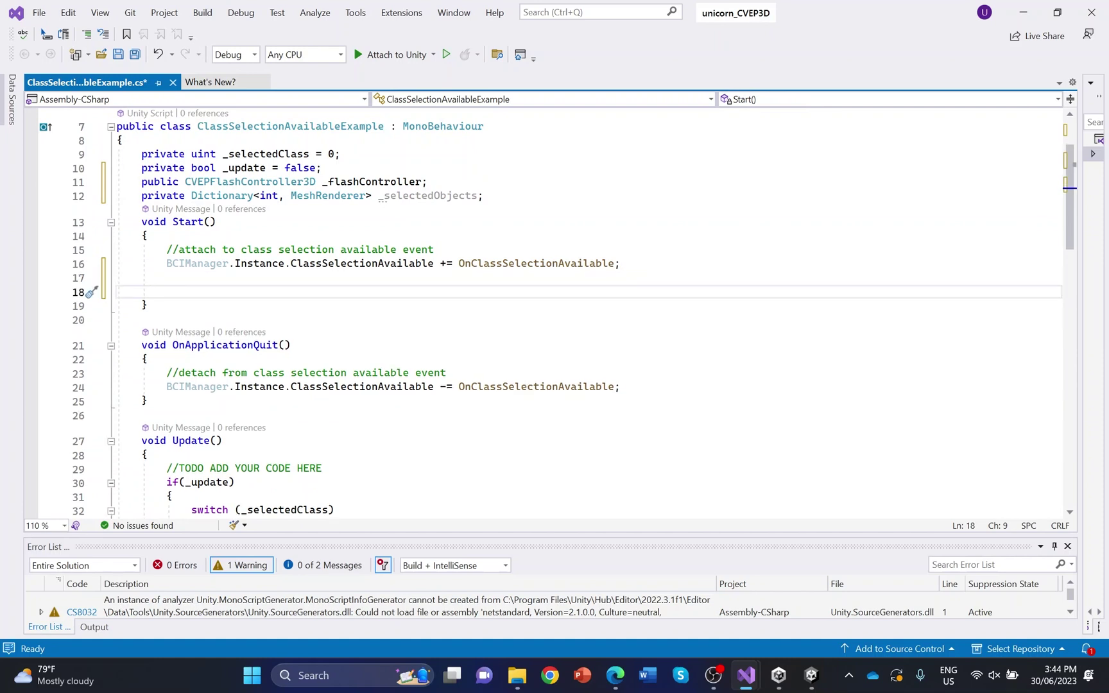
{"action": "type", "text": "//"}
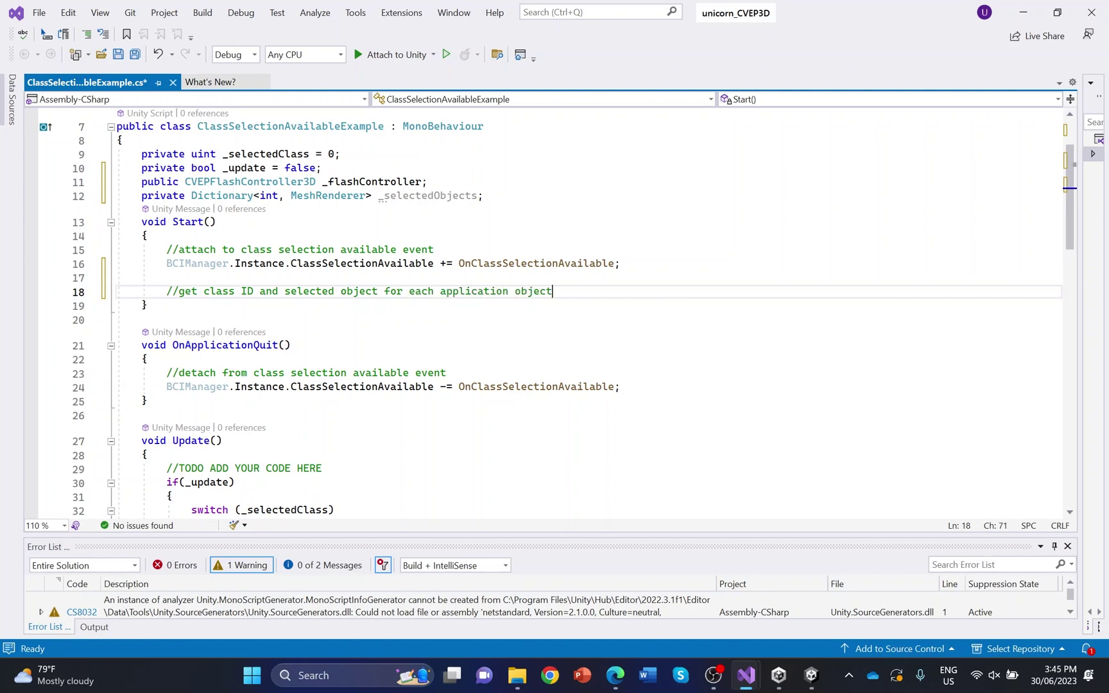
{"action": "key", "text": "Return"}
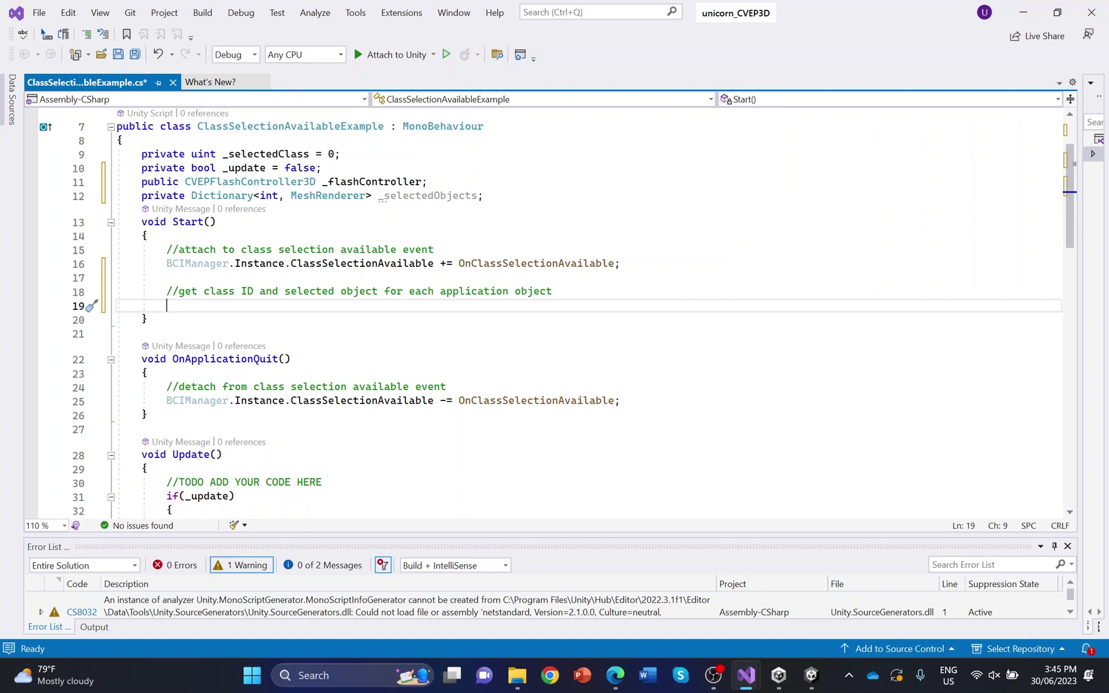
{"action": "type", "text": "_selected"}
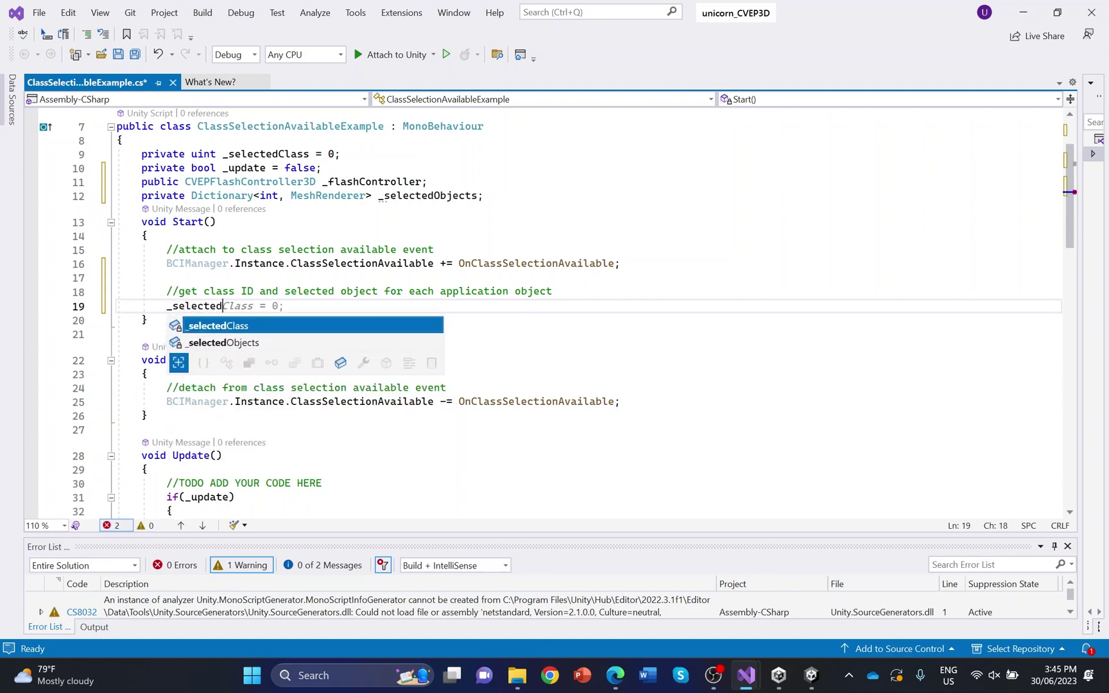
{"action": "type", "text": "Object"}
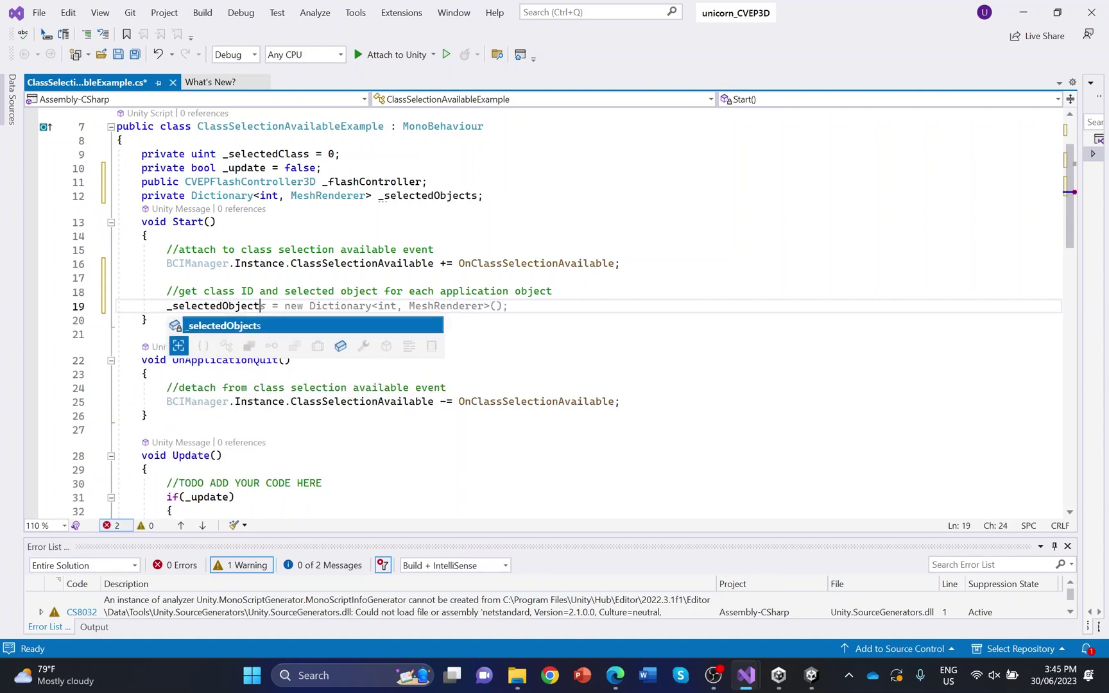
{"action": "type", "text": "s"}
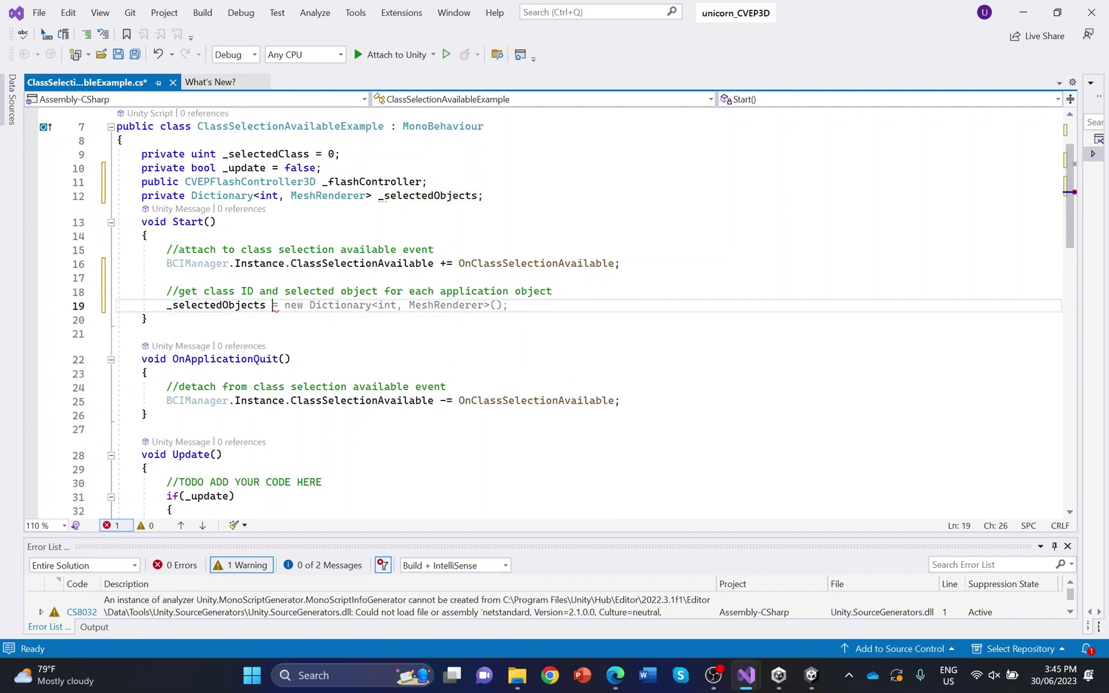
{"action": "key", "text": "Tab"}
{"action": "key", "text": "Return"}
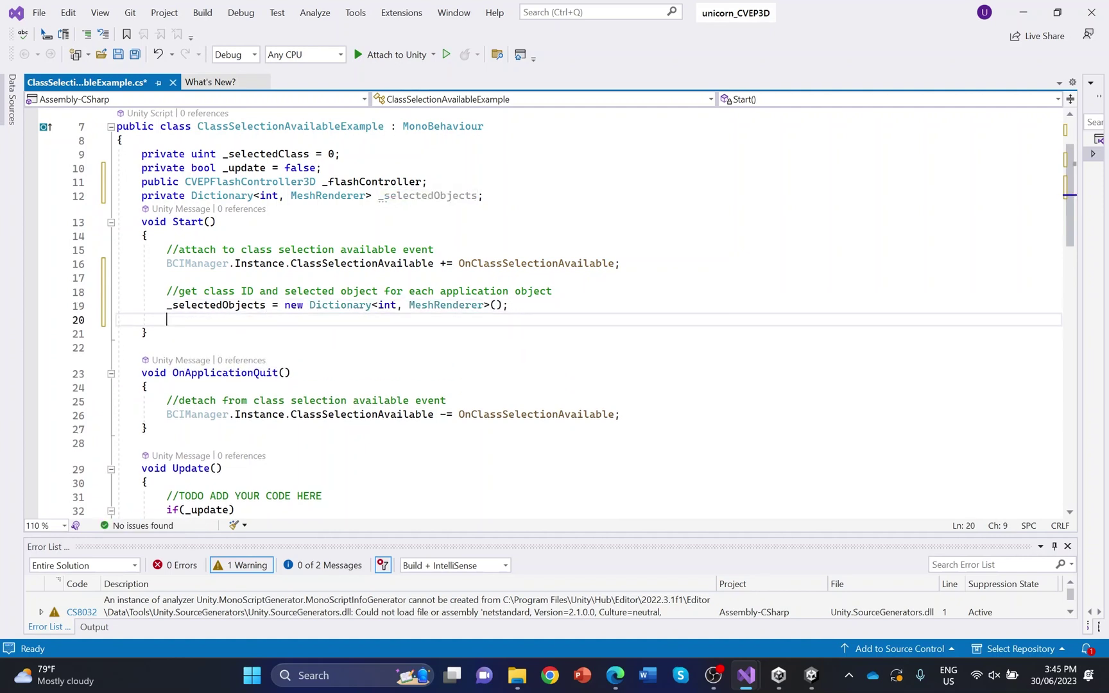
Add List<CVEPFlashObject3D> applicationObjects = _flashController.ApplicationObjects in Start()
{"action": "type", "text": "List"}
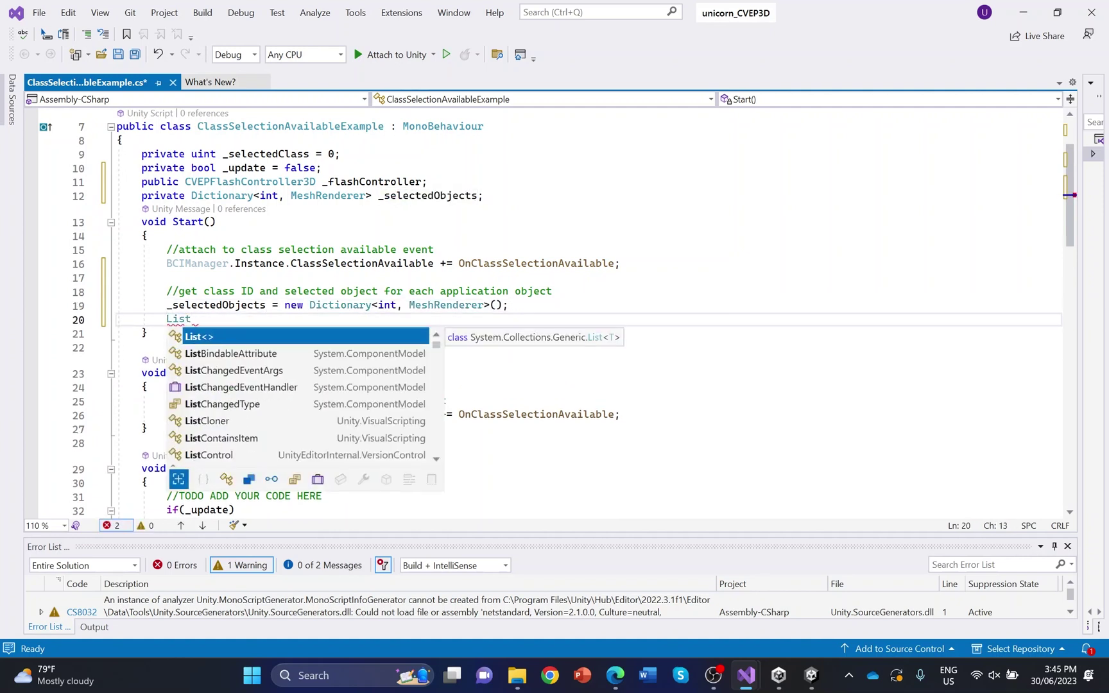
{"action": "type", "text": "<CVEPFlashObject3D>"}
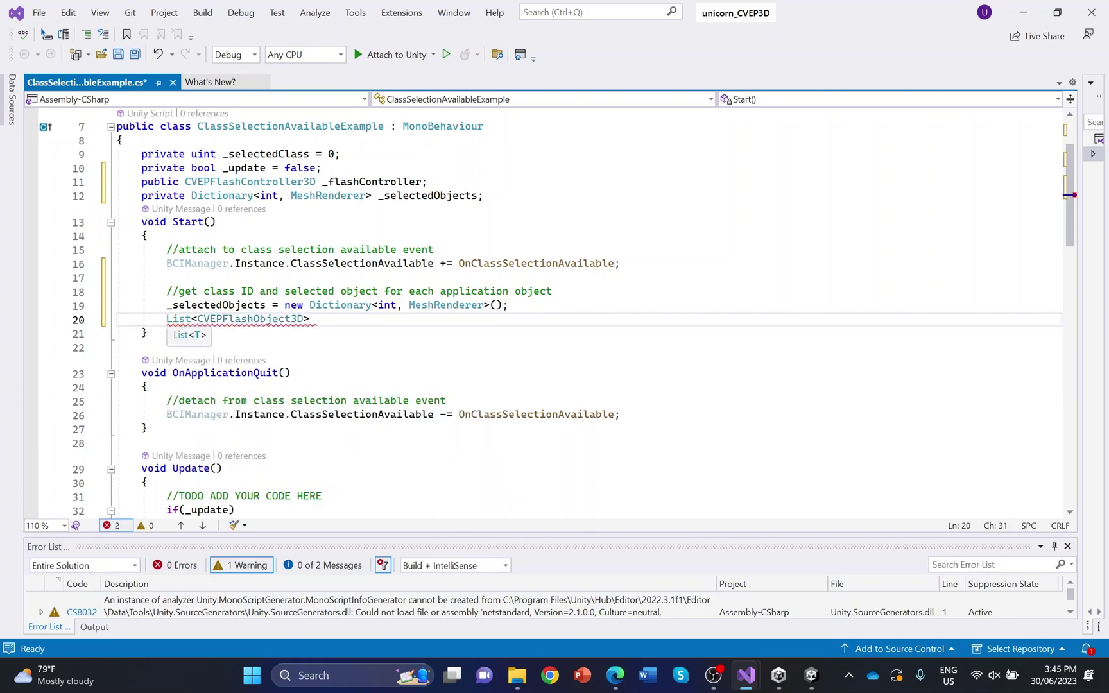
{"action": "key", "text": "Right"}
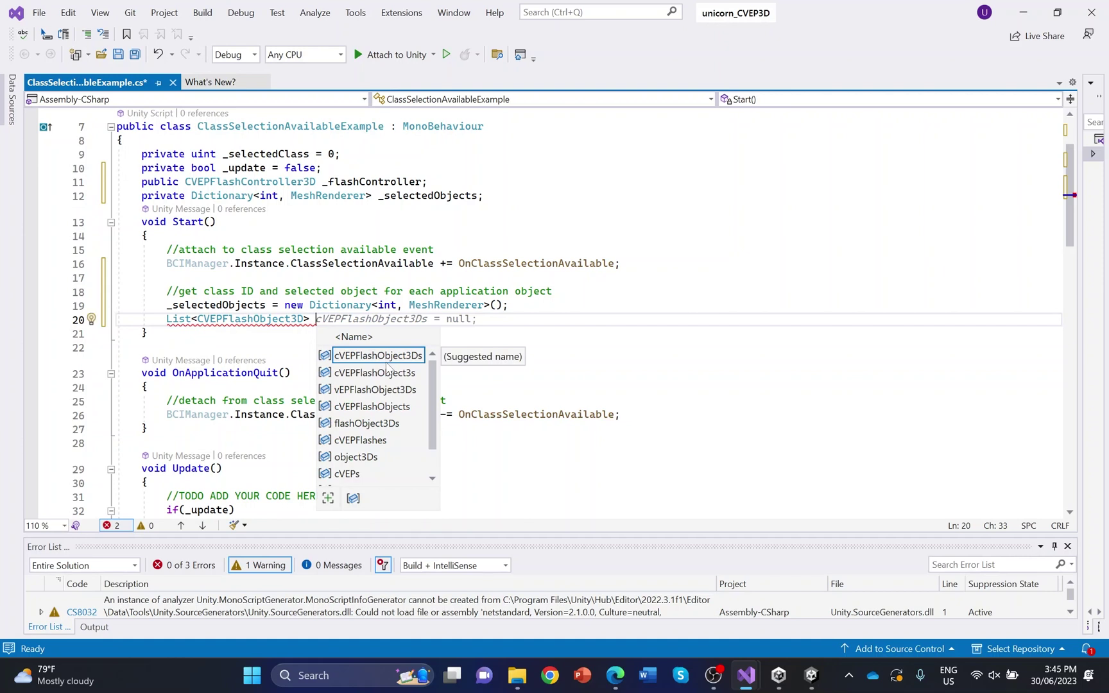
{"action": "type", "text": "appli"}
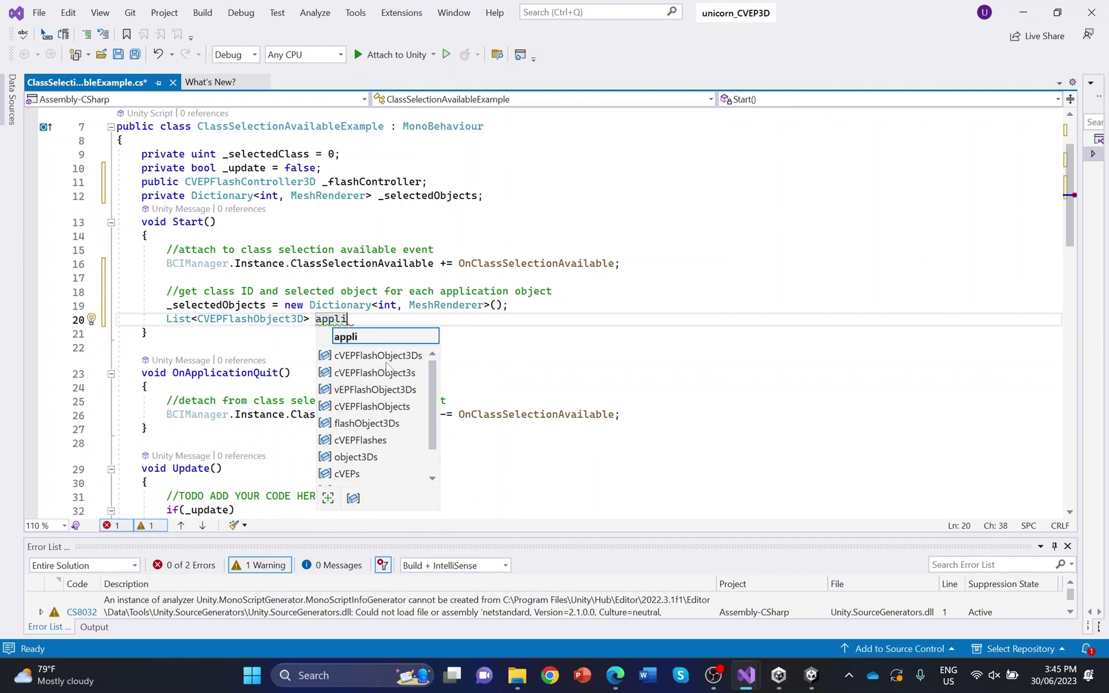
{"action": "type", "text": "catio"}
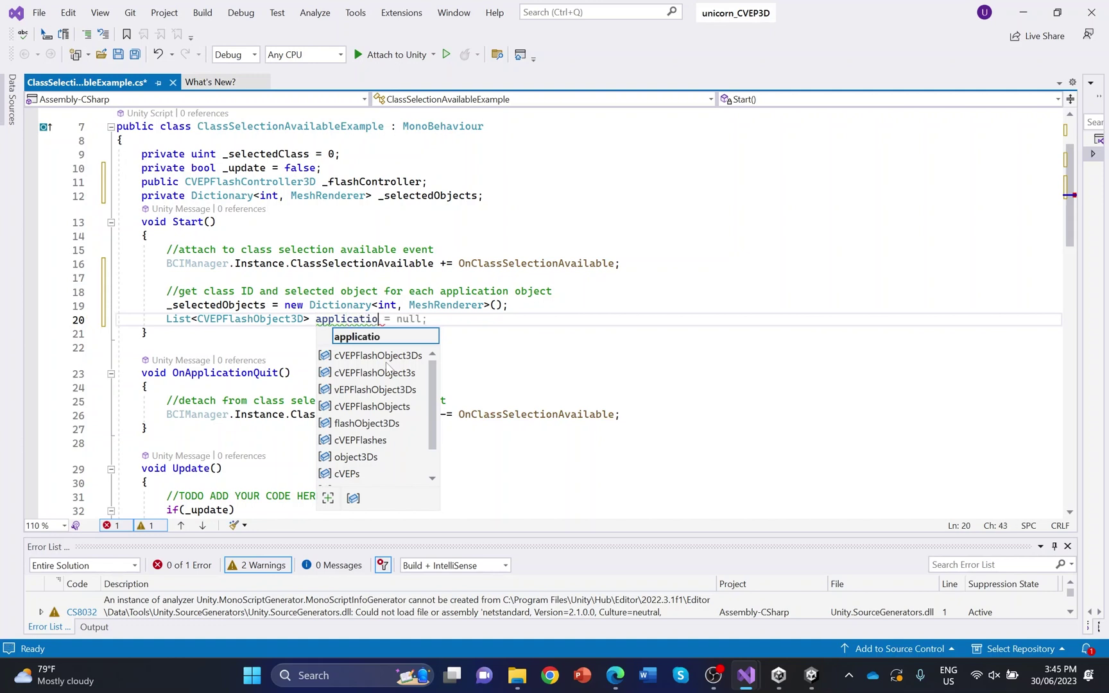
{"action": "type", "text": "nObjects"}
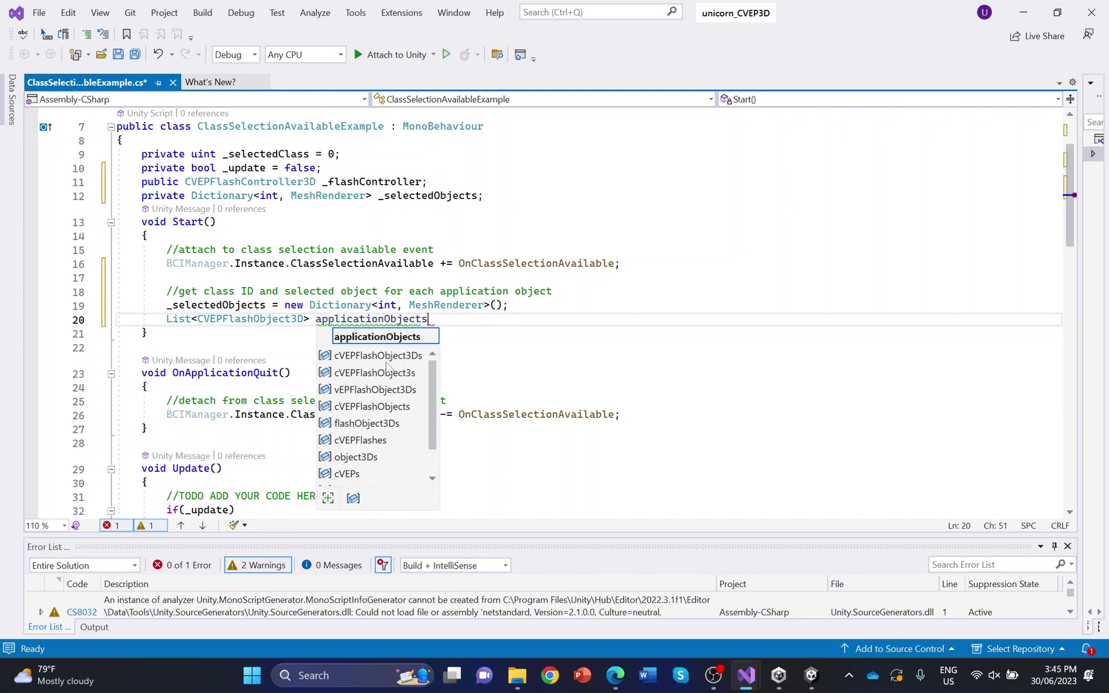
{"action": "type", "text": " = "}
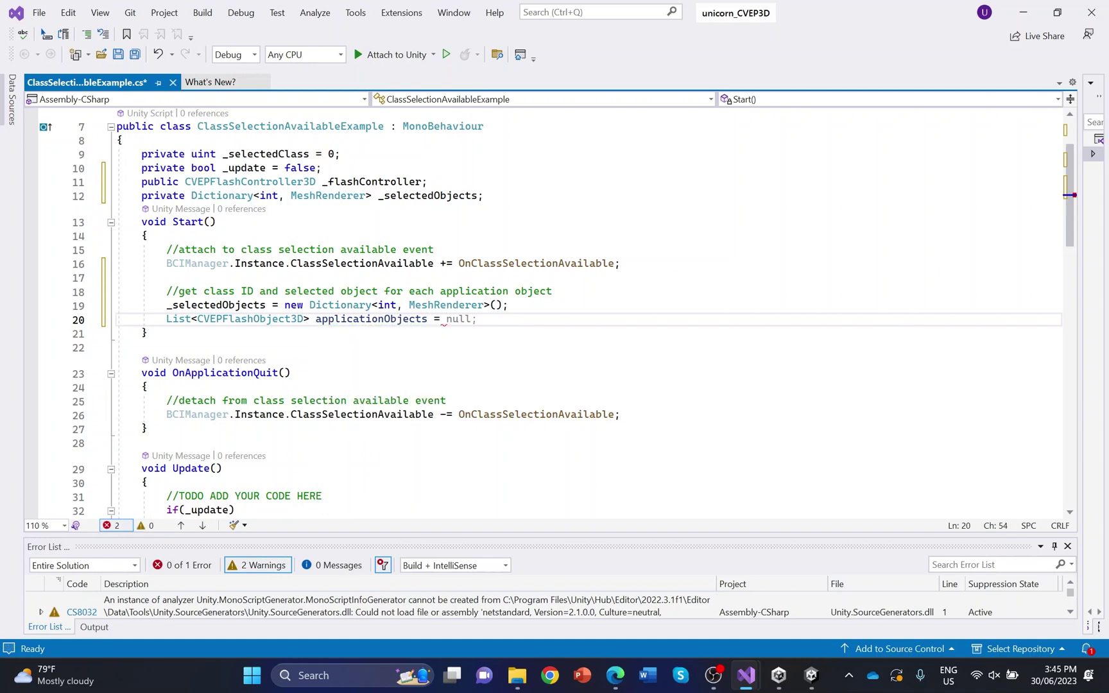
{"action": "type", "text": "_flash"}
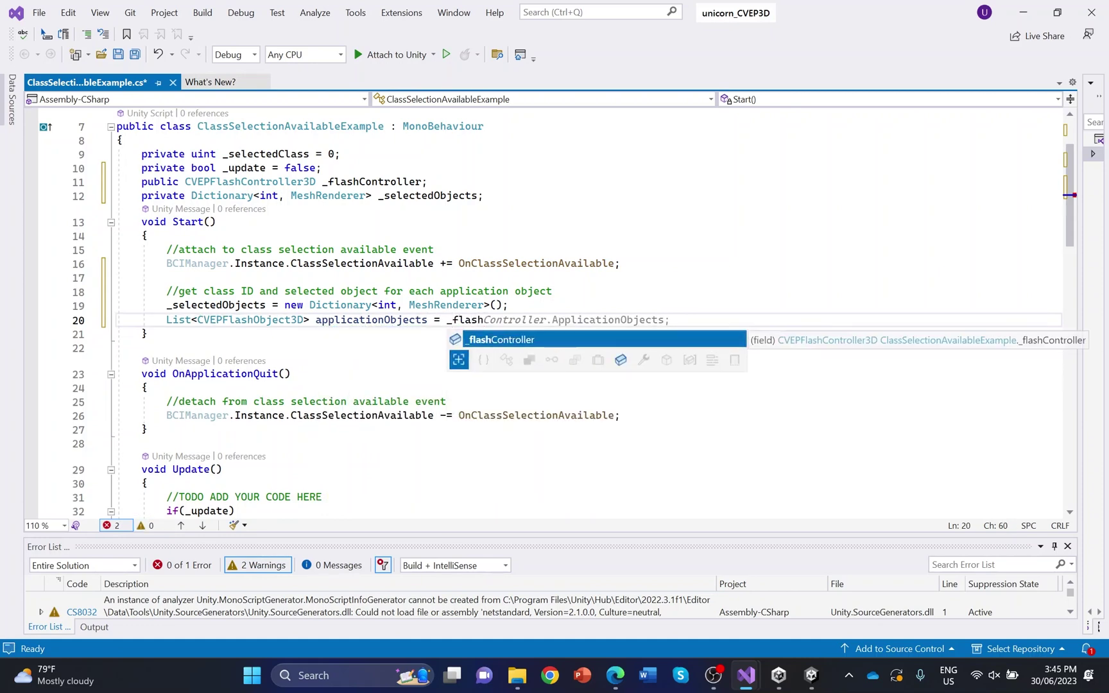
{"action": "type", "text": "Controller"}
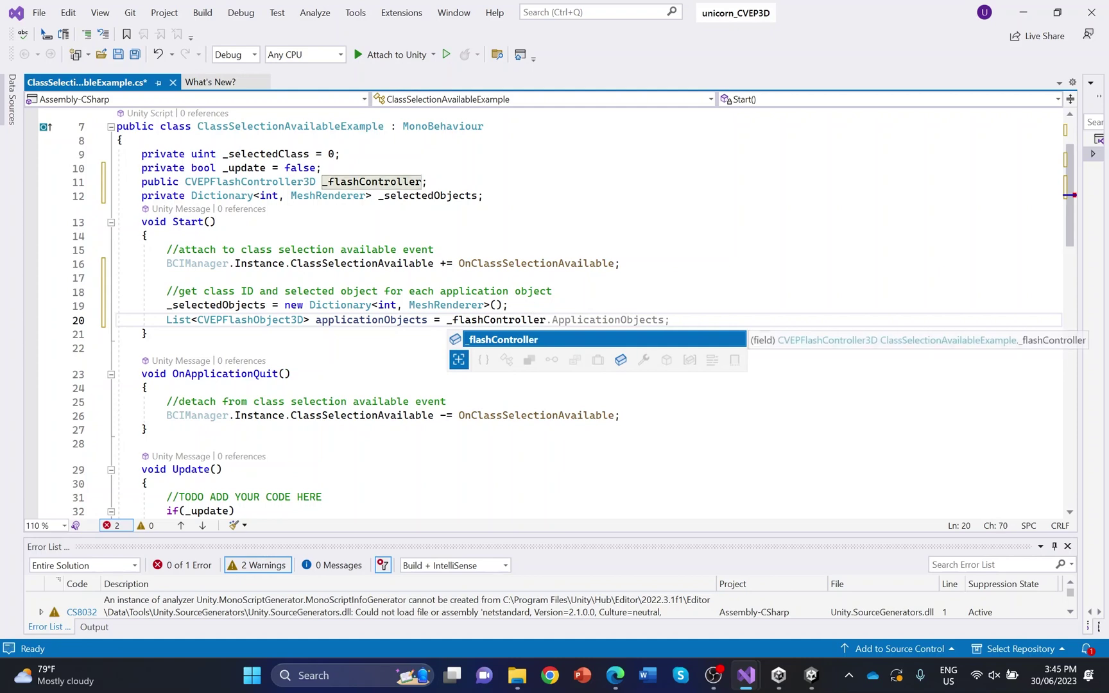
{"action": "key", "text": "Tab"}
{"action": "key", "text": "Return"}
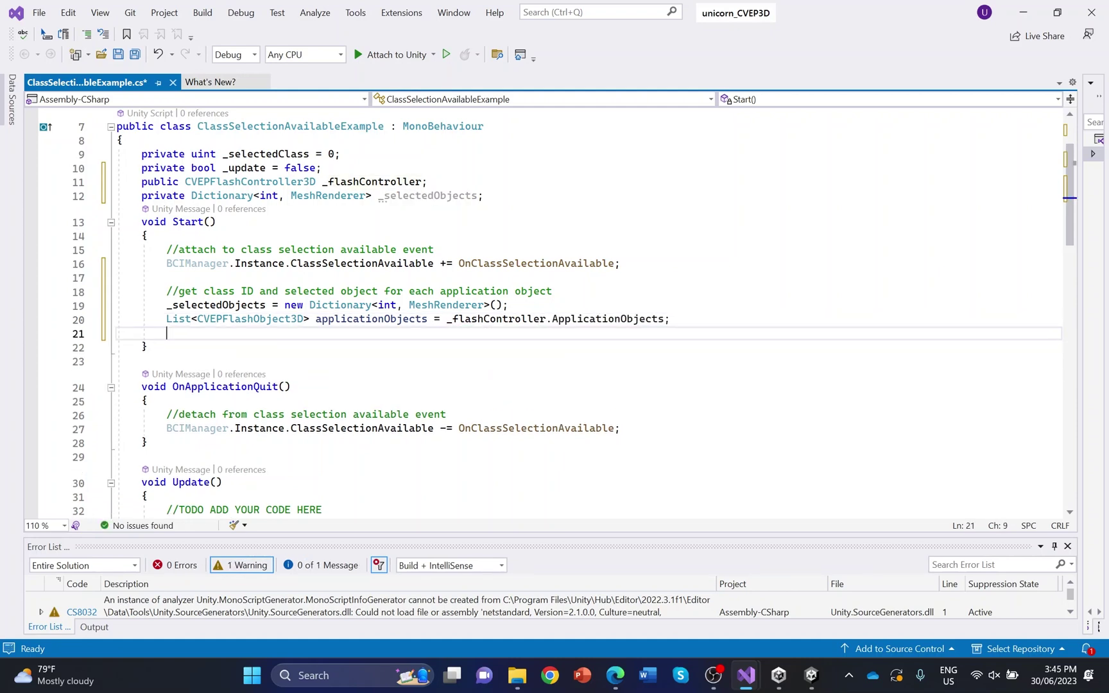
Loop over applicationObjects, getting each object's child MeshRenderers into a meshRenderers array
{"action": "type", "text": "foreach "}
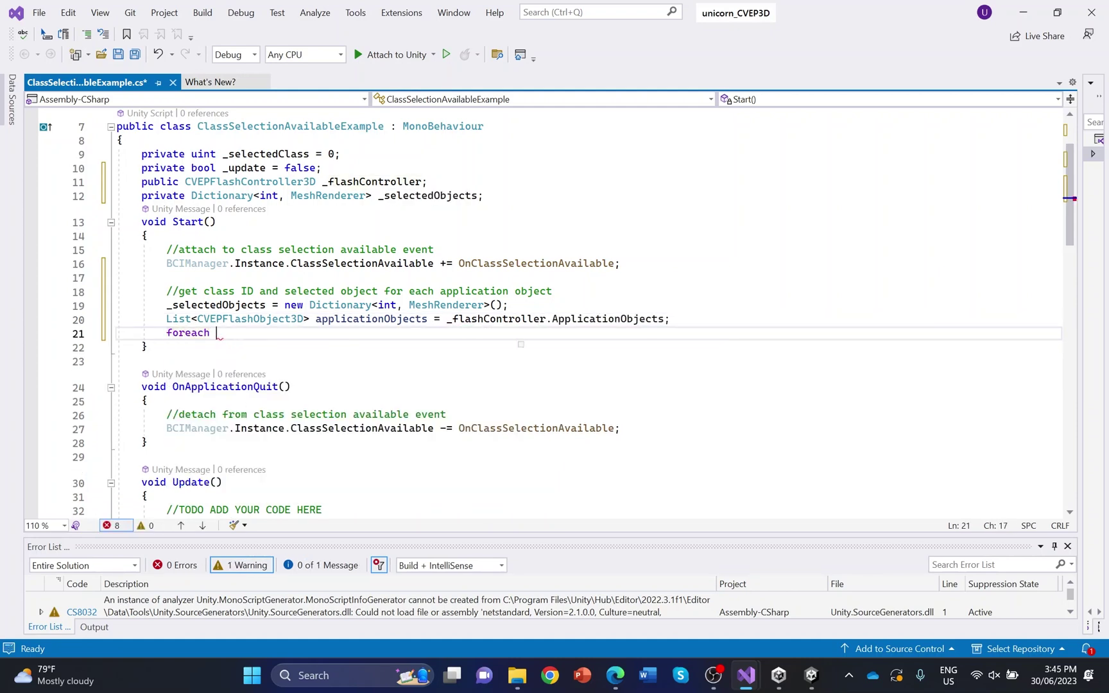
{"action": "type", "text": "(CVEP"}
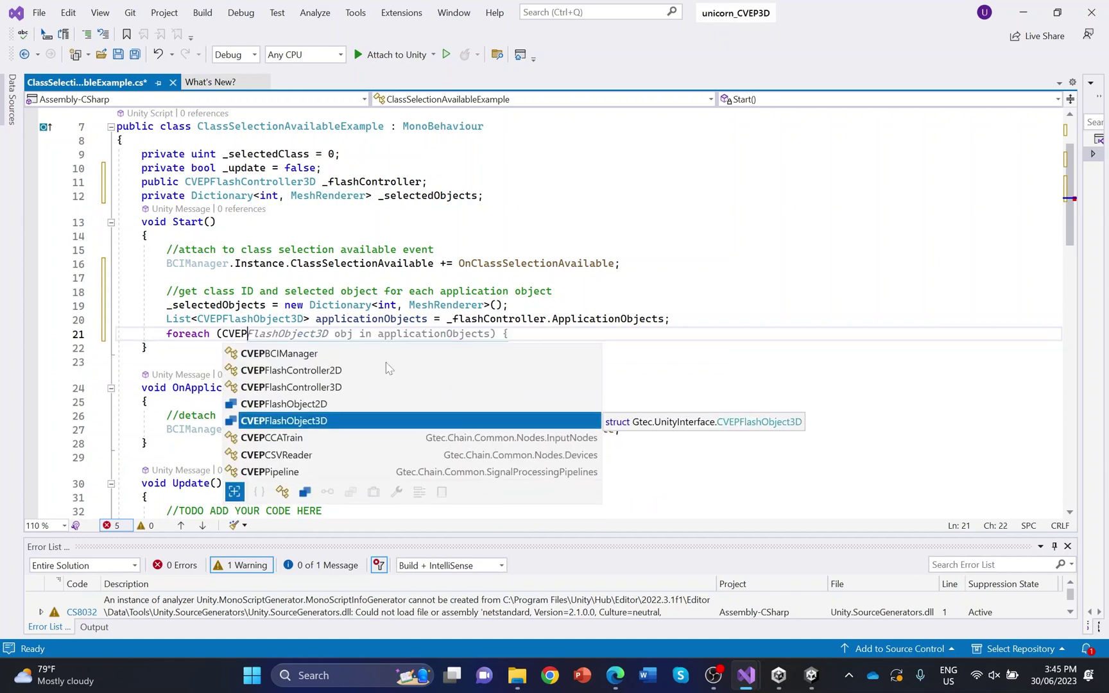
{"action": "key", "text": "Tab"}
{"action": "type", "text": "a"}
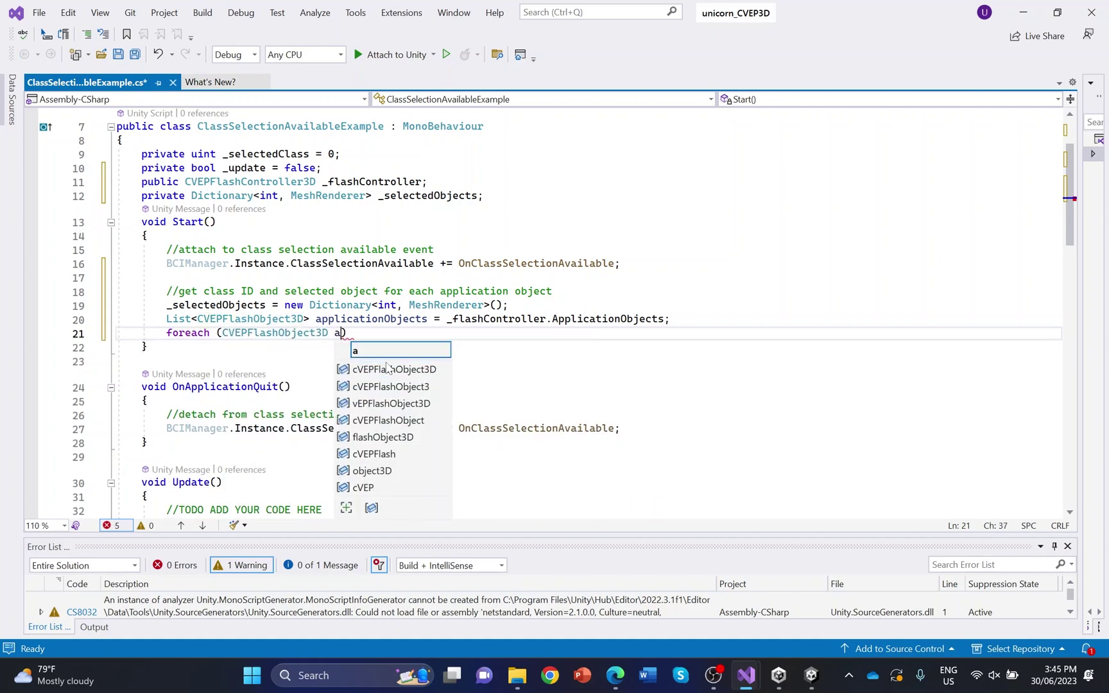
{"action": "type", "text": "pplication"}
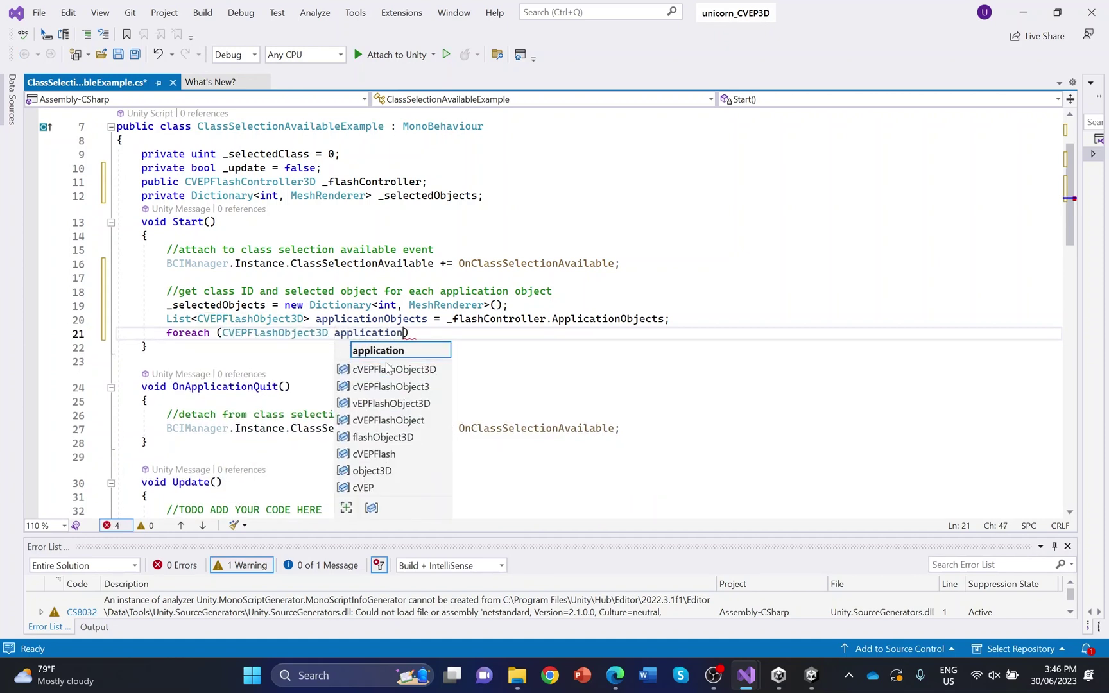
{"action": "type", "text": "Object i"}
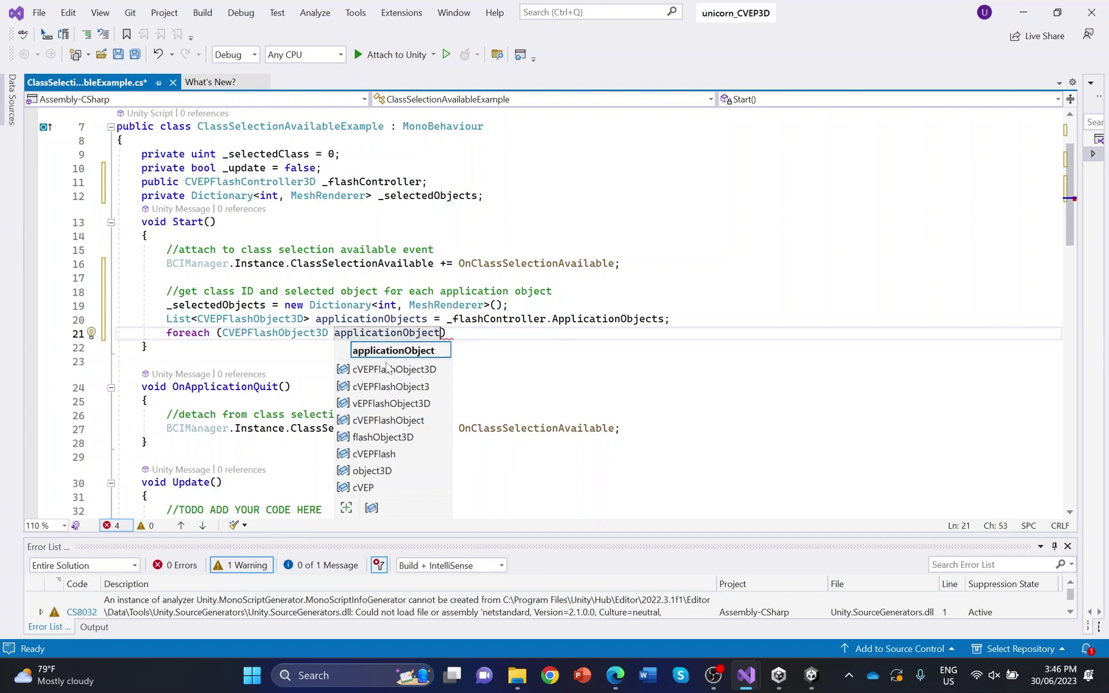
{"action": "type", "text": "n"}
{"action": "key", "text": "Tab"}
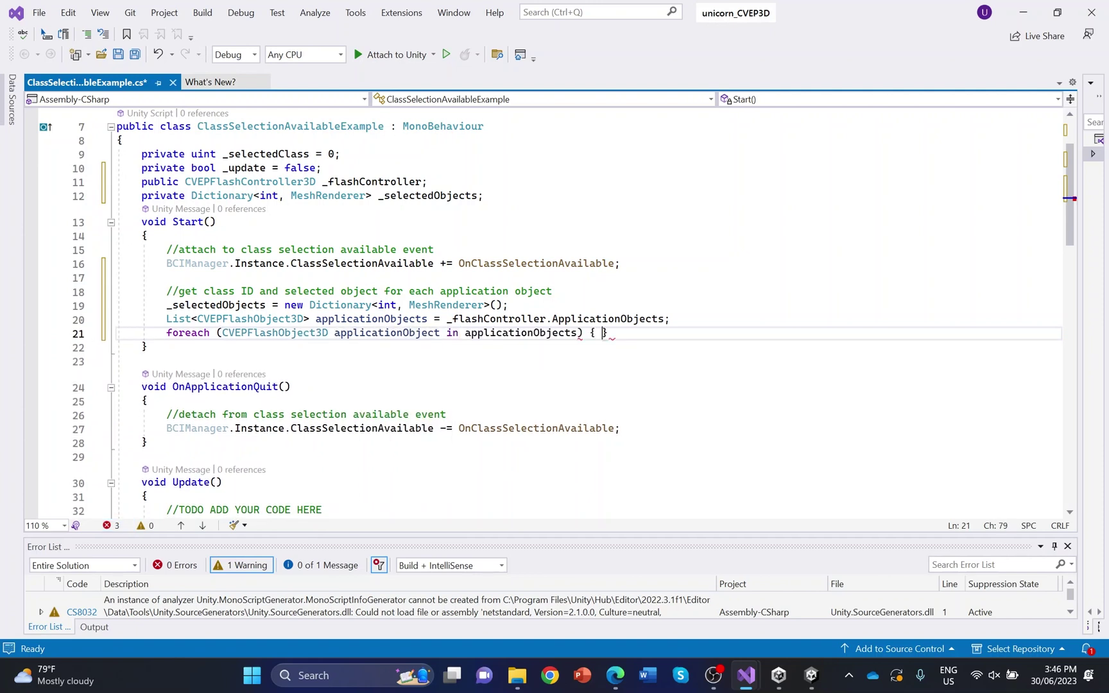
{"action": "key", "text": "Return"}
{"action": "type", "text": "MeshRenderer"}
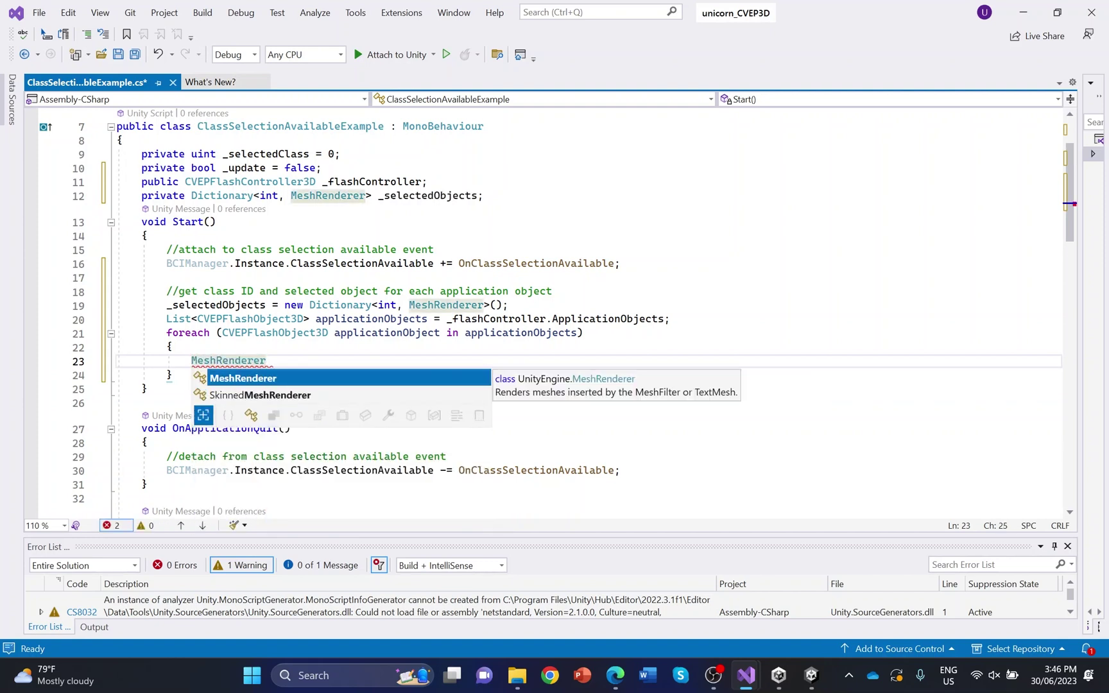
{"action": "type", "text": "[] "}
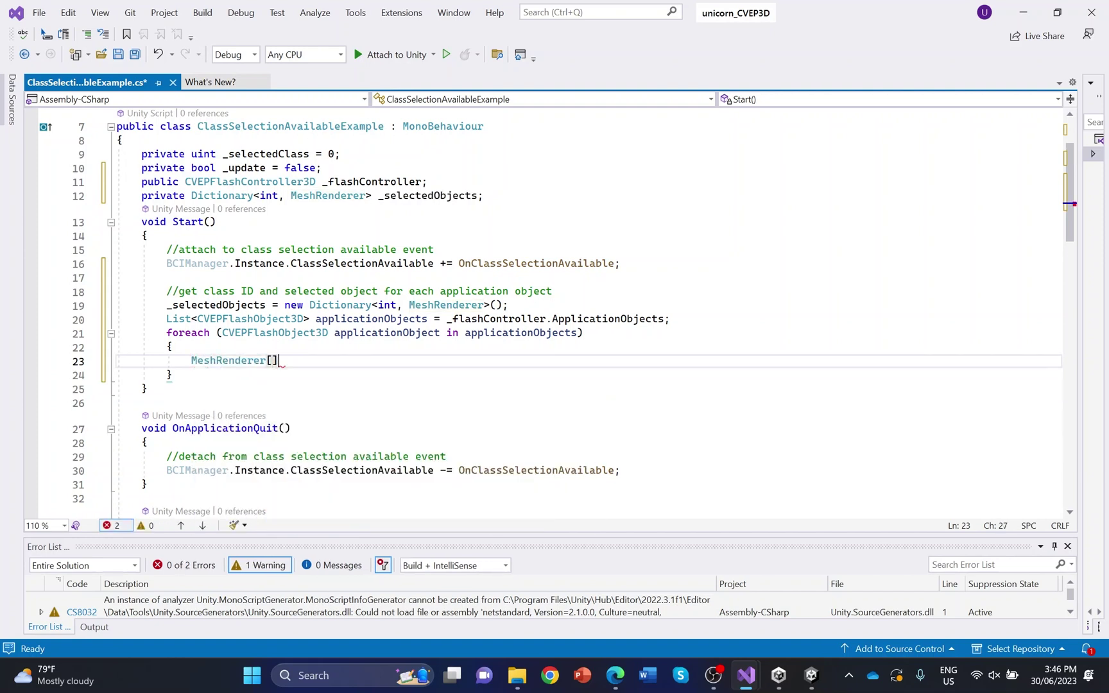
{"action": "type", "text": "meshRendere"}
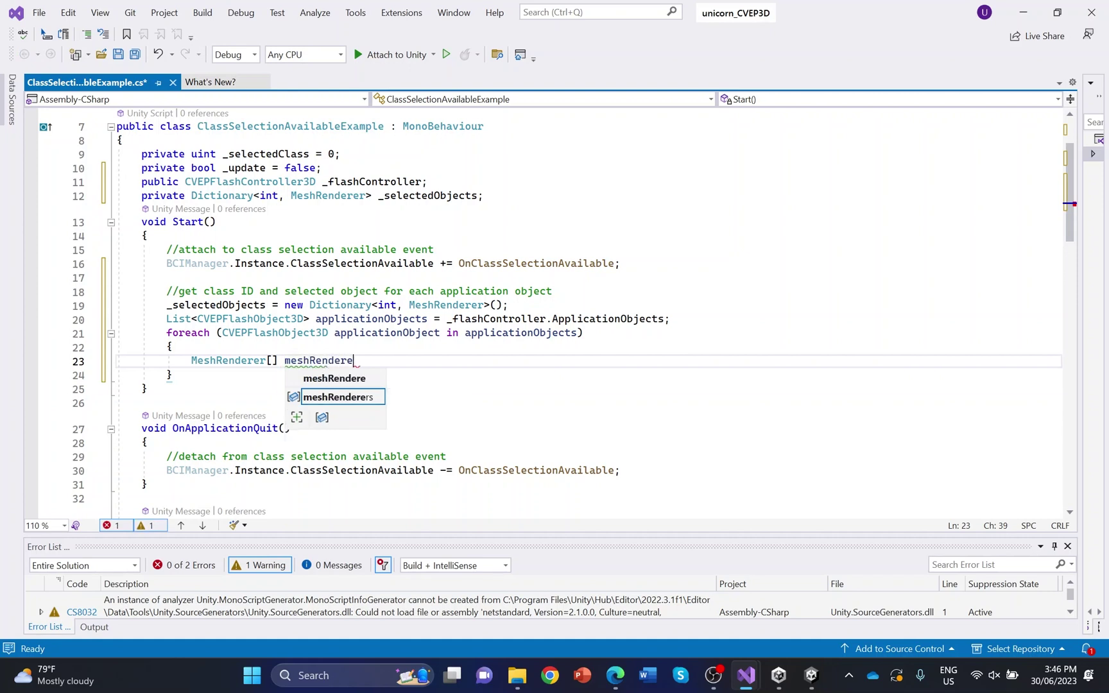
{"action": "type", "text": "r"}
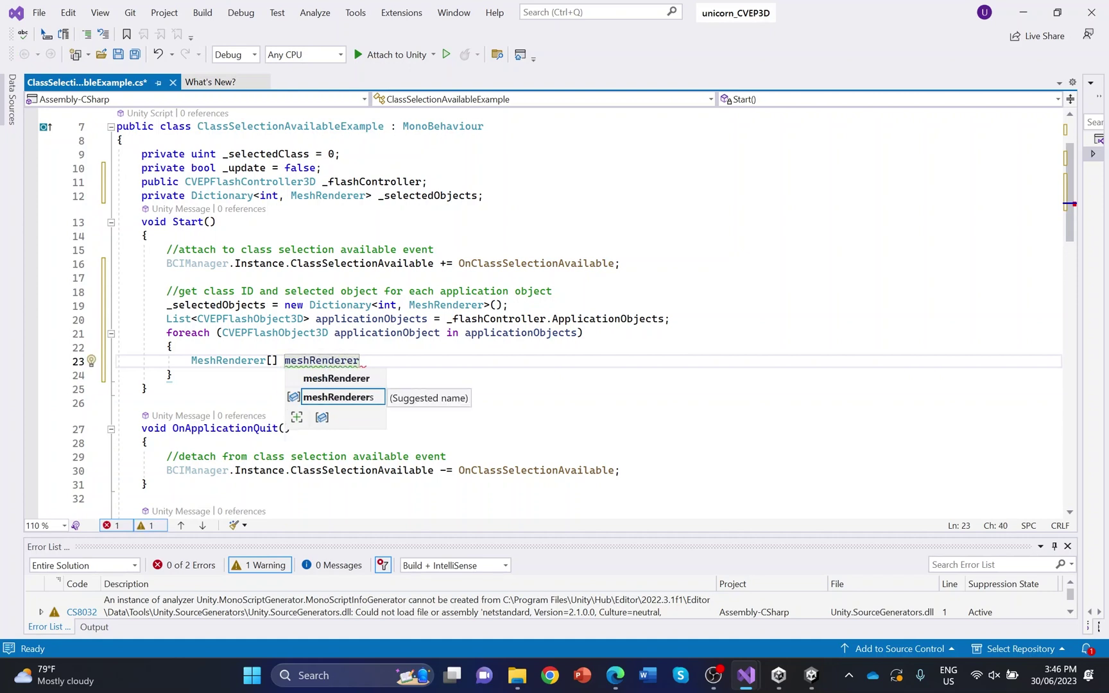
{"action": "type", "text": "= applicati"}
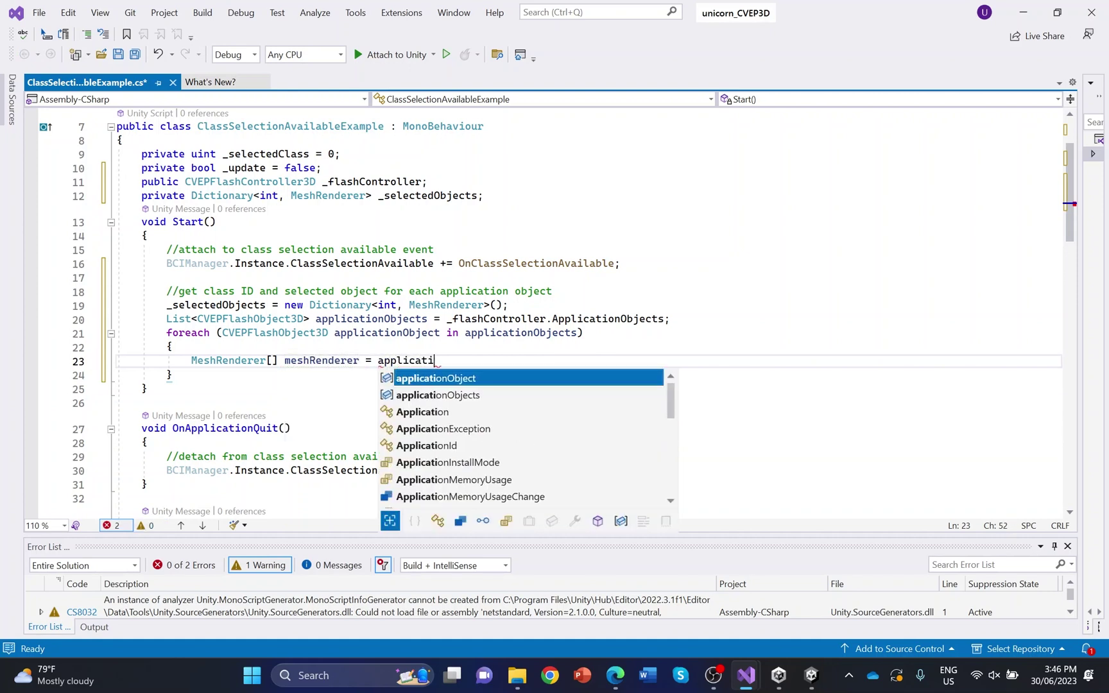
{"action": "type", "text": "onObject"}
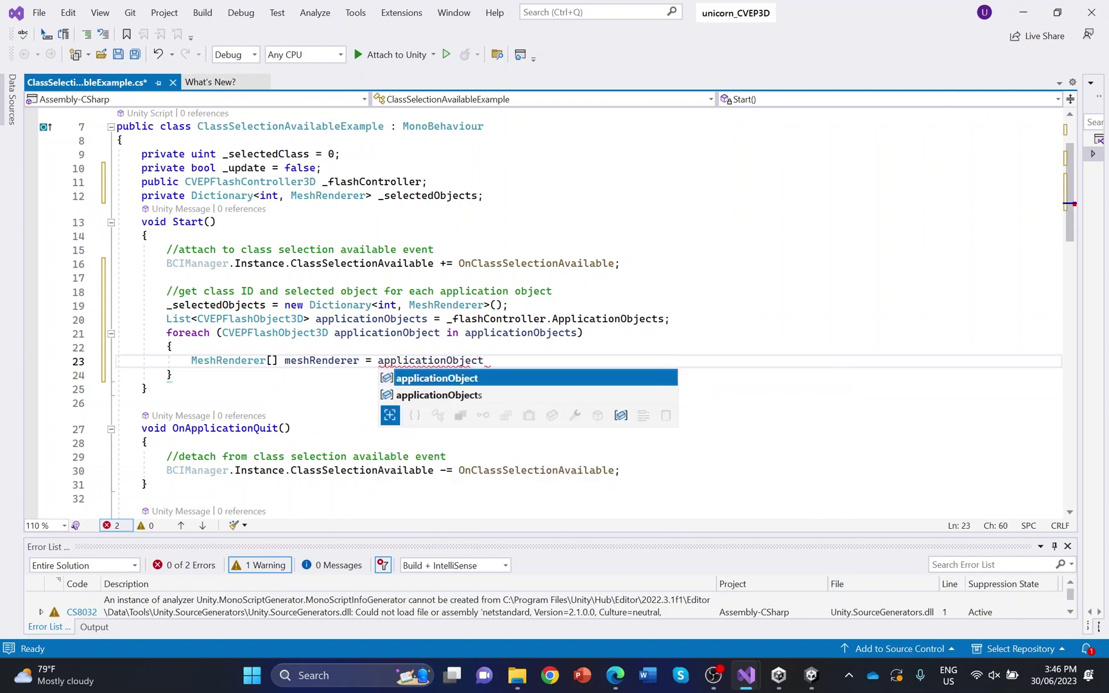
{"action": "type", "text": ".Game"}
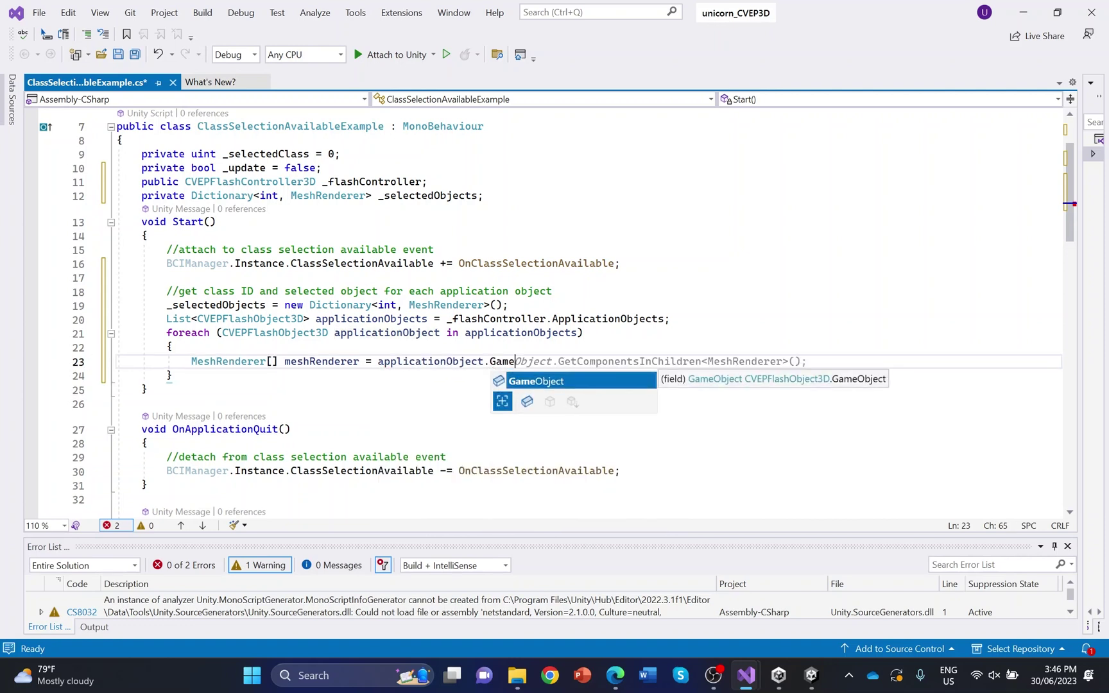
{"action": "key", "text": "Tab"}
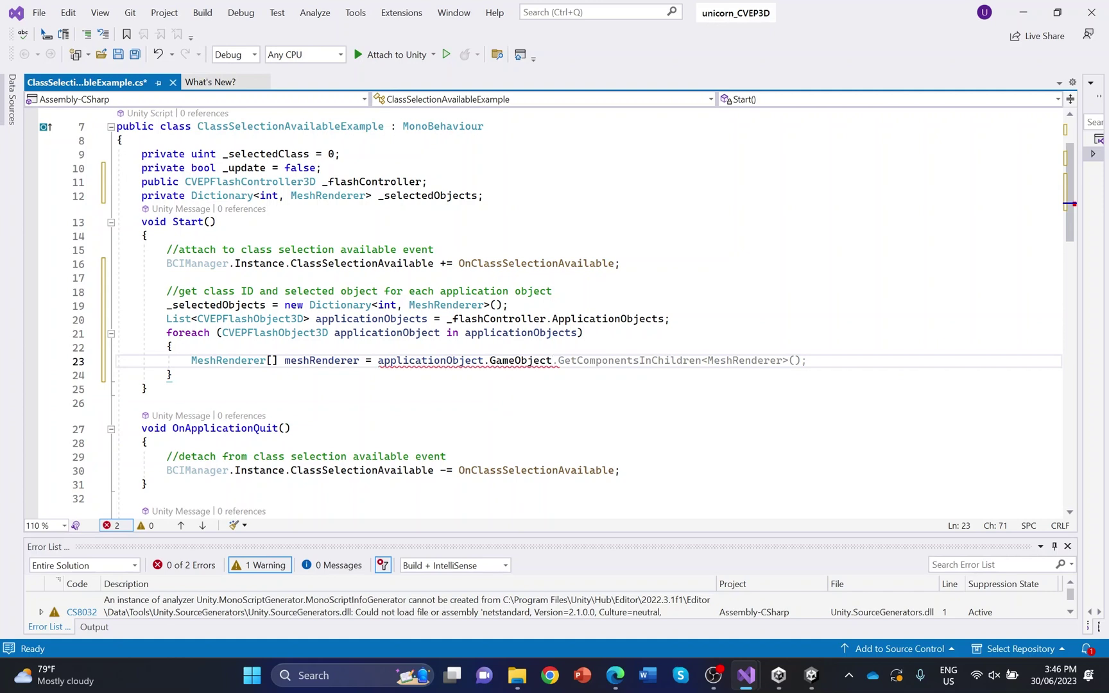
{"action": "key", "text": "Tab"}
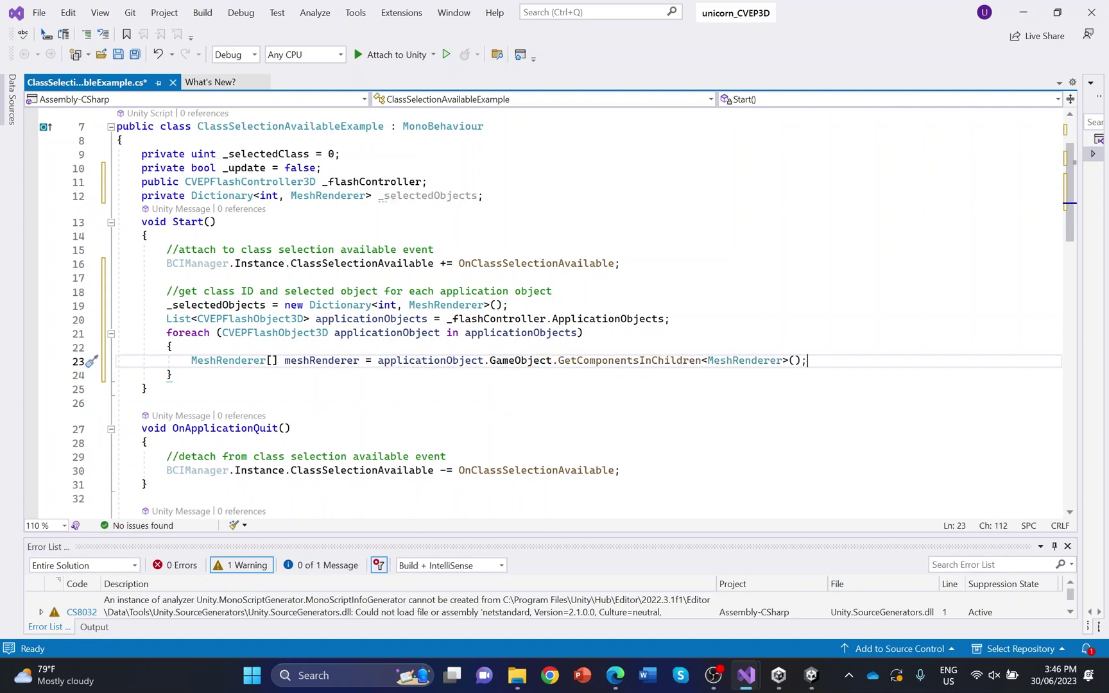
{"action": "key", "text": "Return"}
Add an inner foreach over each MeshRenderer in meshRenderers
{"action": "type", "text": "fo"}
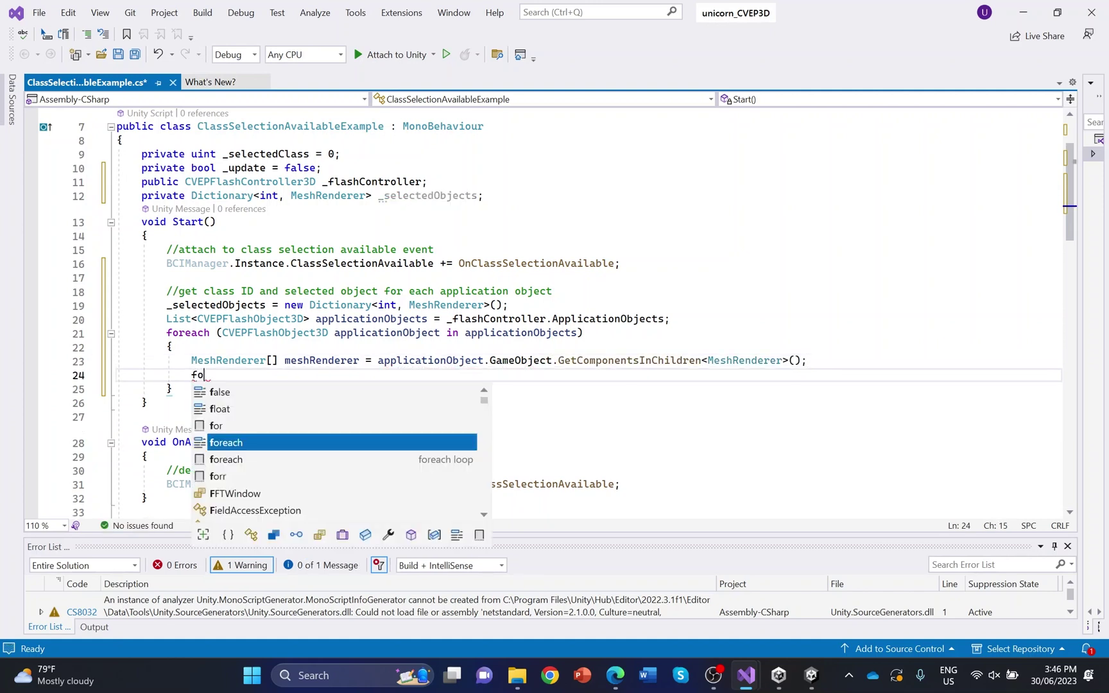
{"action": "type", "text": "reach (Mesh"}
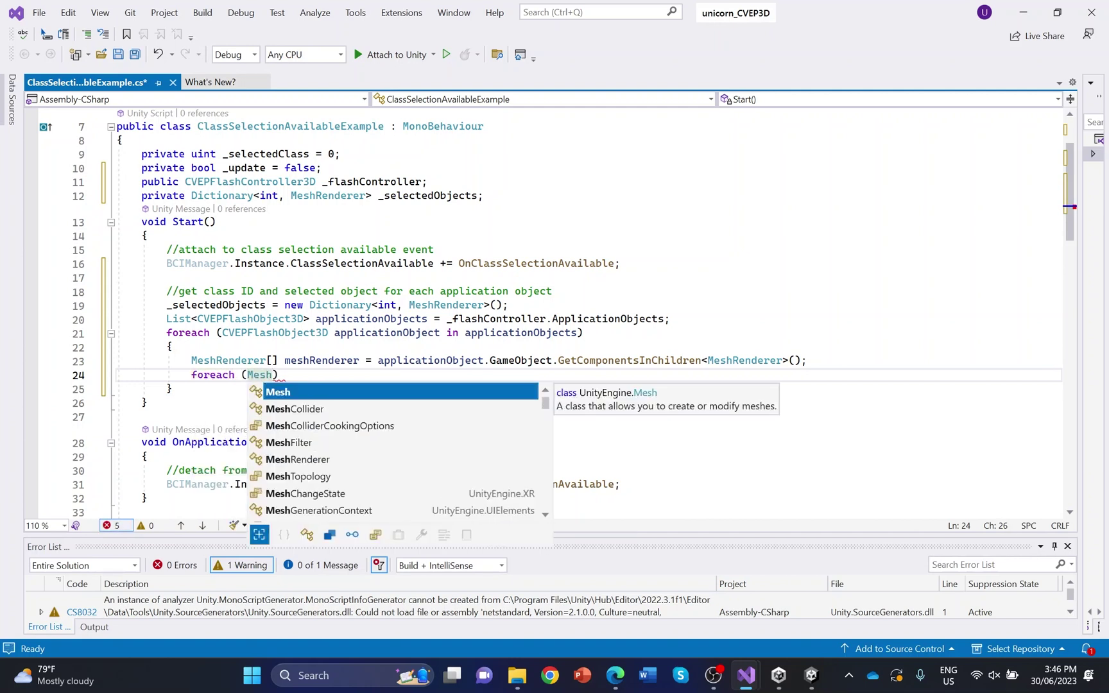
{"action": "type", "text": "Rendere"}
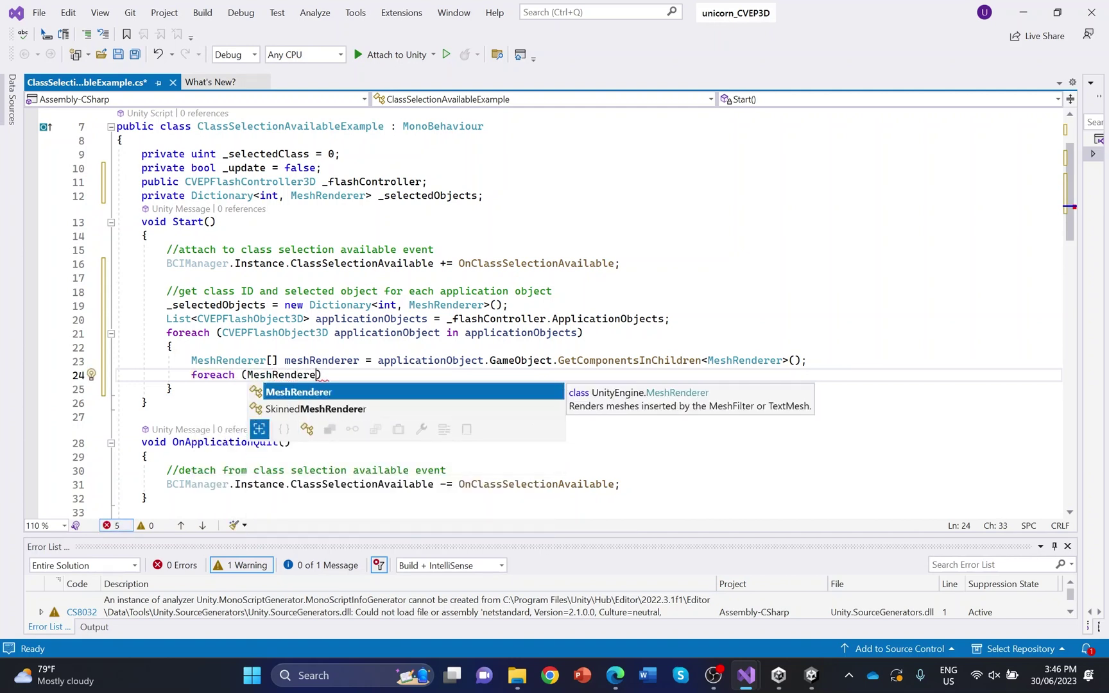
{"action": "type", "text": "r"}
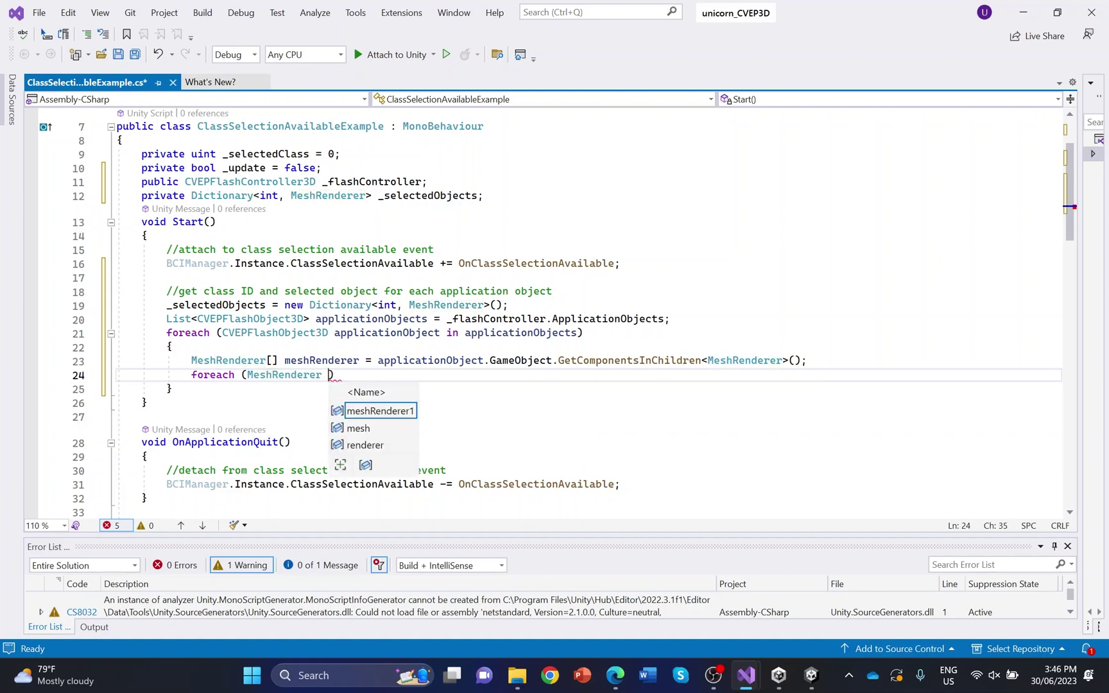
{"action": "type", "text": " meshRenderer "}
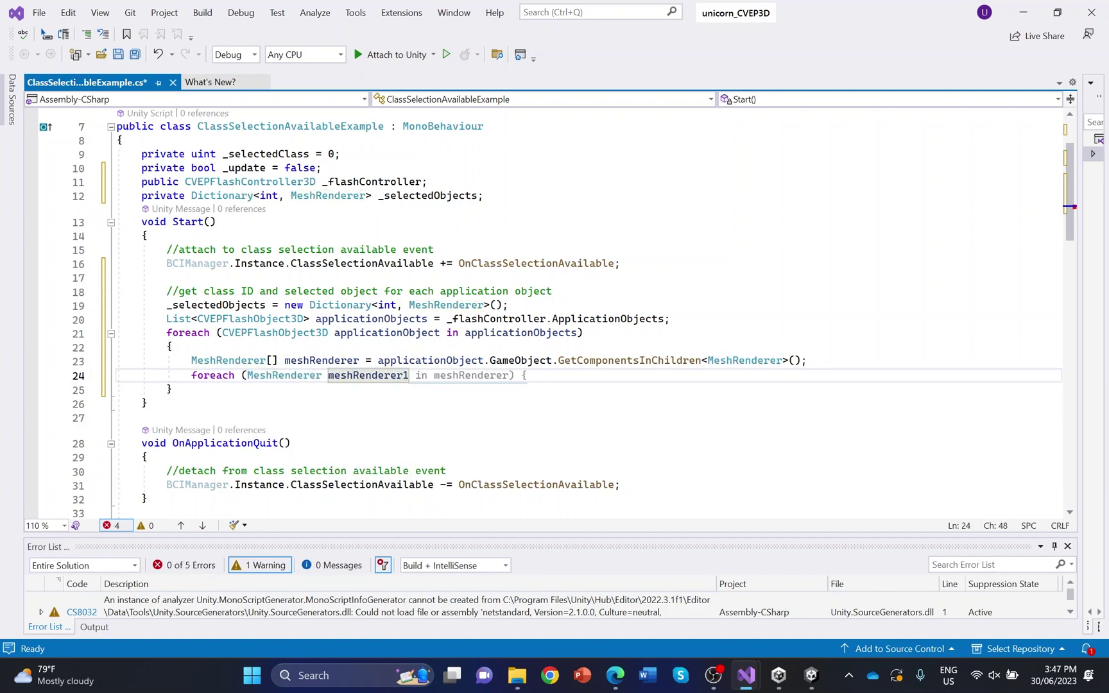
{"action": "type", "text": "in"}
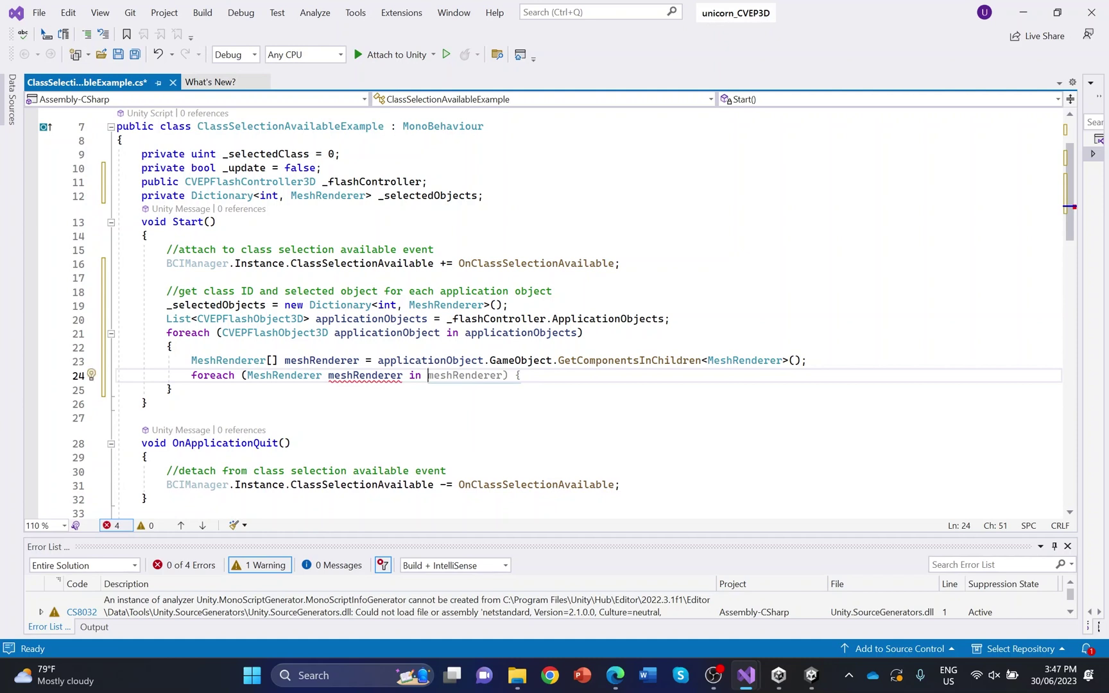
{"action": "key", "text": "Tab"}
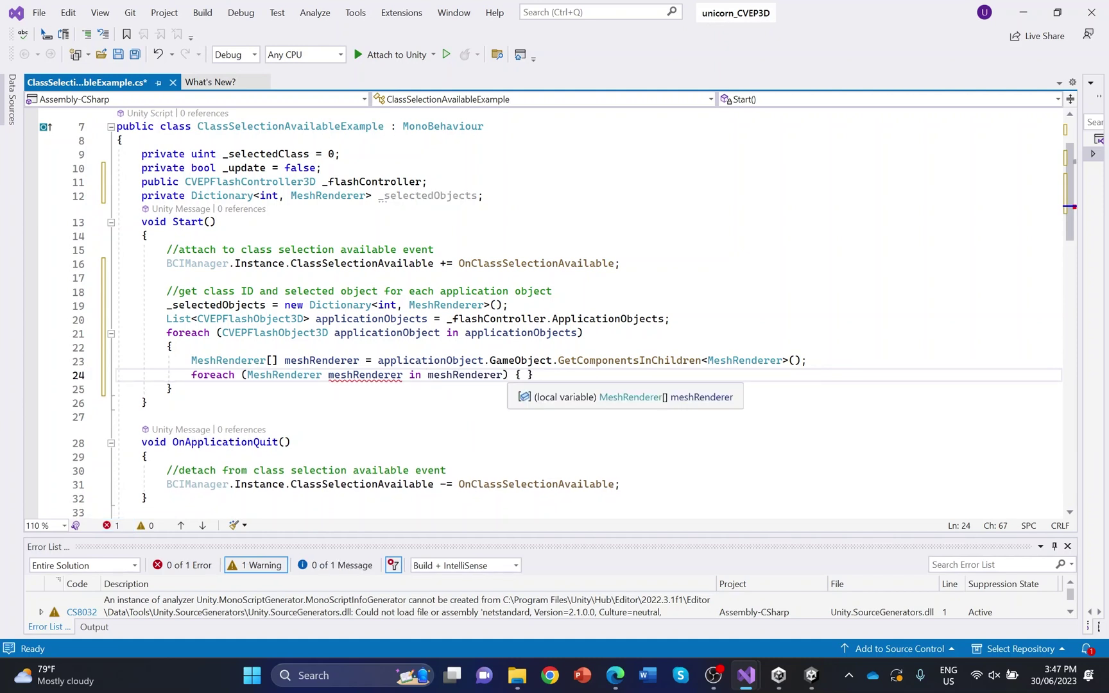
{"action": "left_click", "coordinate": [503, 374]}
{"action": "type", "text": "s"}
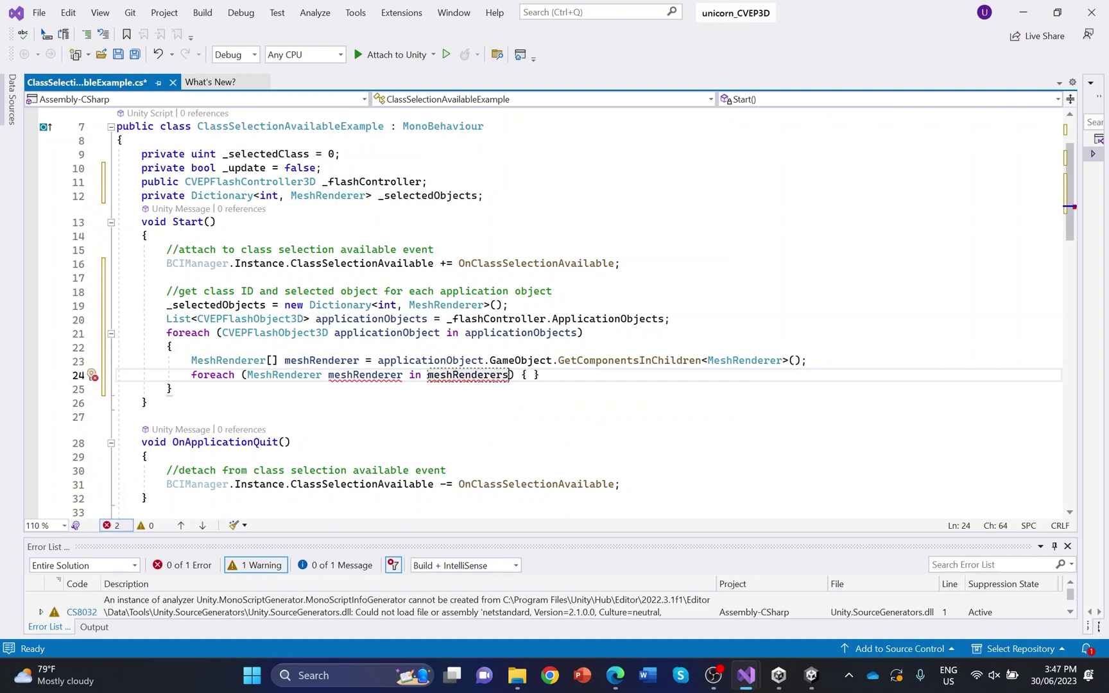
{"action": "key", "text": "Right"}
{"action": "key", "text": "Return"}
{"action": "key", "text": "Right"}
{"action": "key", "text": "Return"}
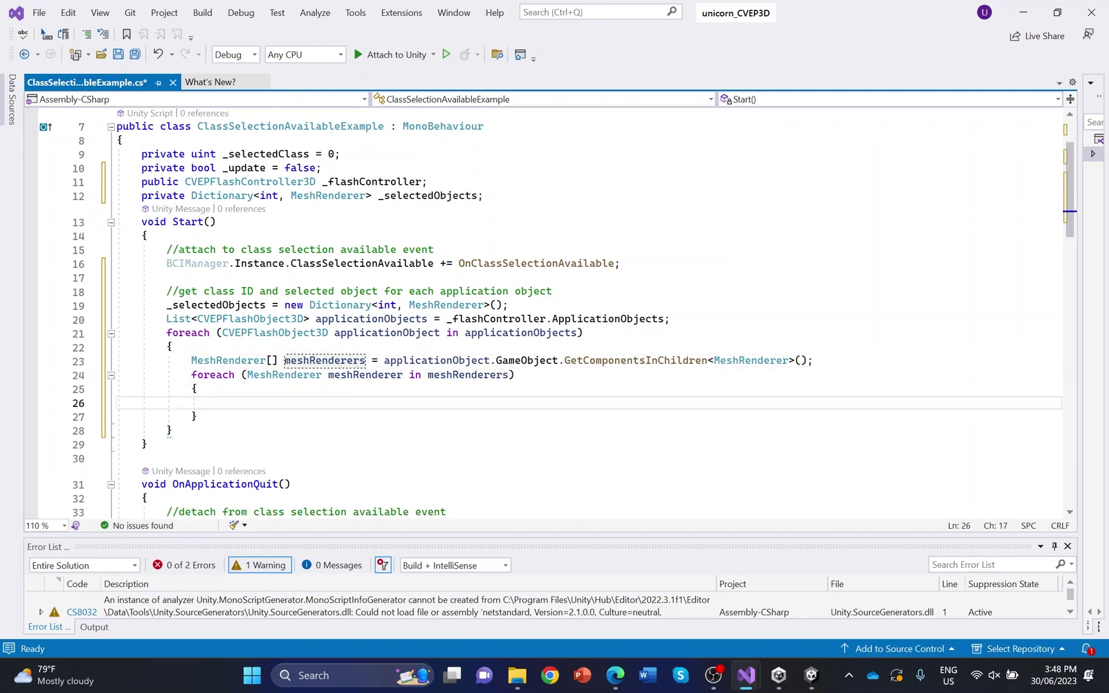
Add renderers whose name contains "selected" to _selectedObjects under the application object's ClassId
{"action": "type", "text": "if ("}
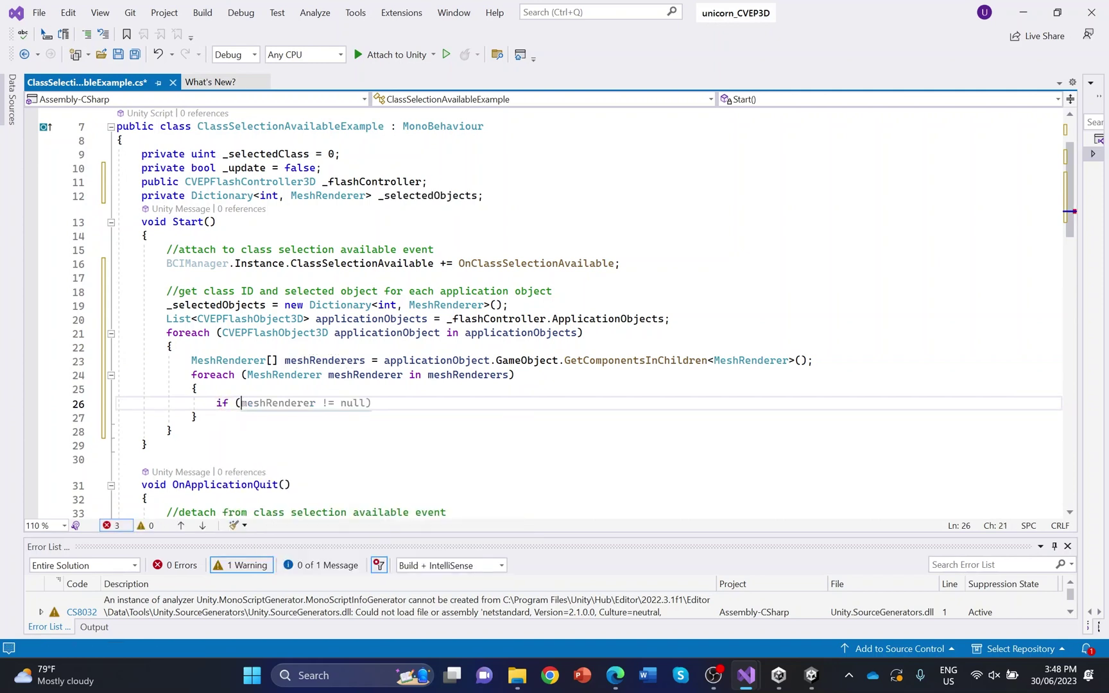
{"action": "key", "text": "Tab"}
{"action": "key", "text": "BackSpace"}
{"action": "key", "text": "BackSpace"}
{"action": "key", "text": "BackSpace"}
{"action": "key", "text": "BackSpace"}
{"action": "key", "text": "BackSpace"}
{"action": "key", "text": "BackSpace"}
{"action": "key", "text": "BackSpace"}
{"action": "key", "text": "BackSpace"}
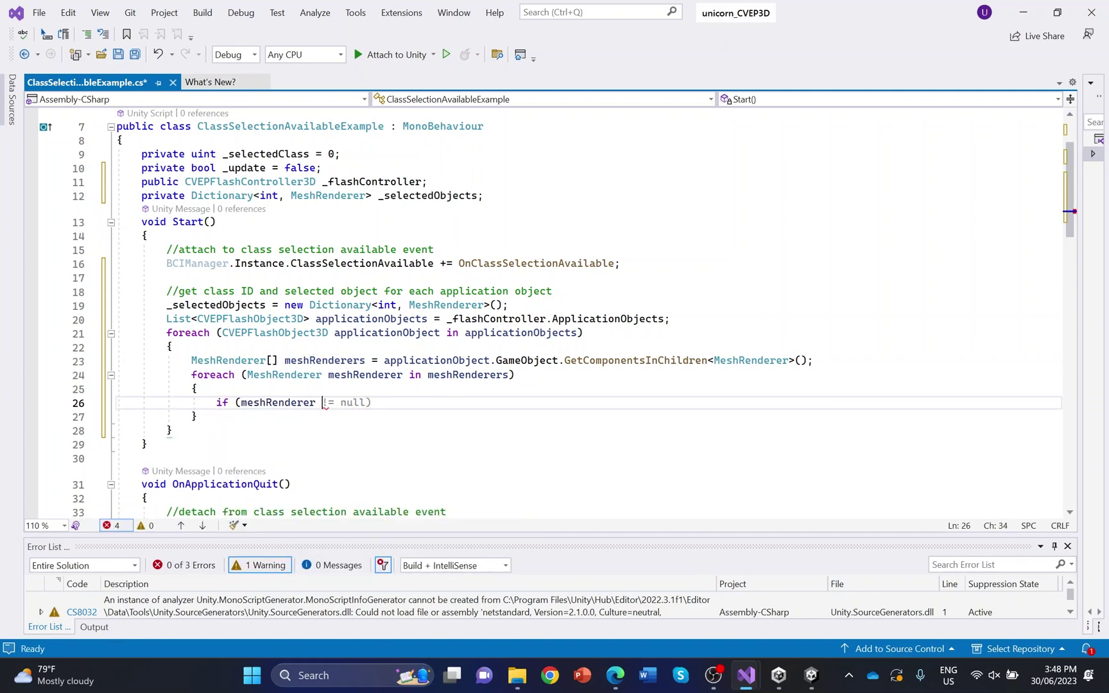
{"action": "type", "text": ".name"}
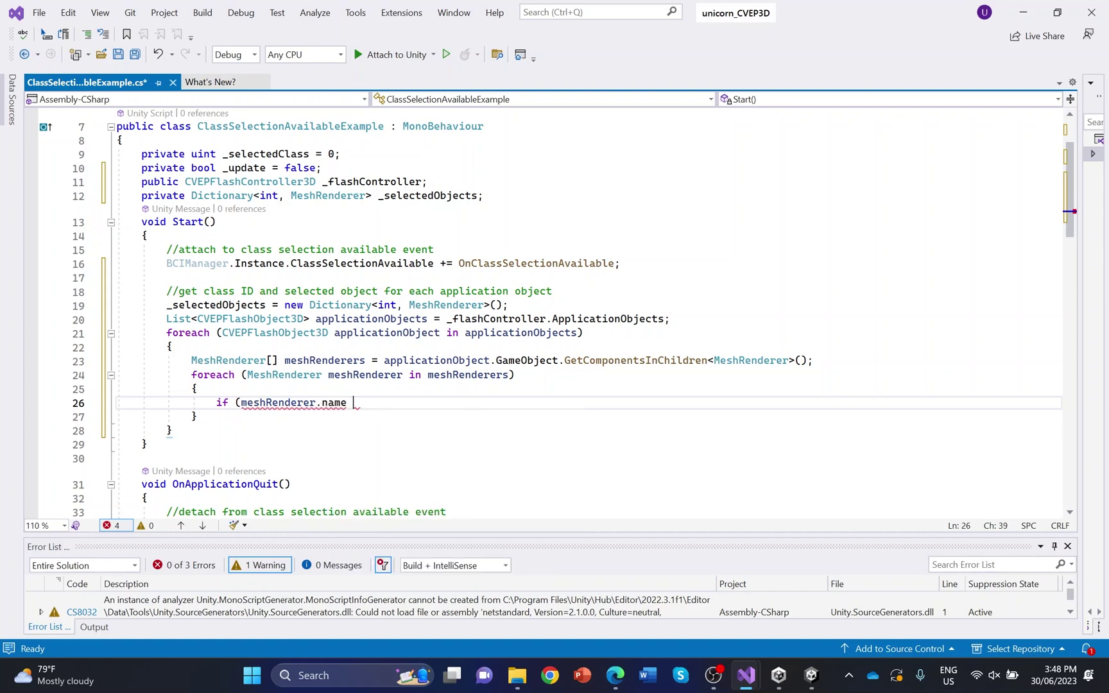
{"action": "key", "text": "BackSpace"}
{"action": "type", "text": ".Cont"}
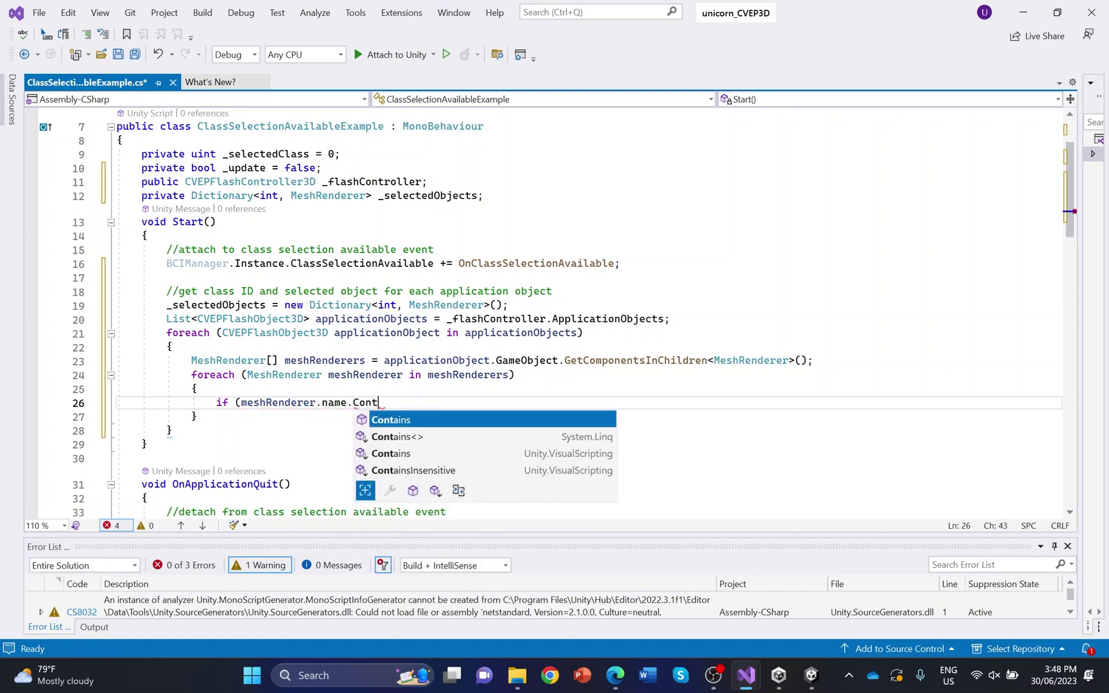
{"action": "type", "text": "ains"}
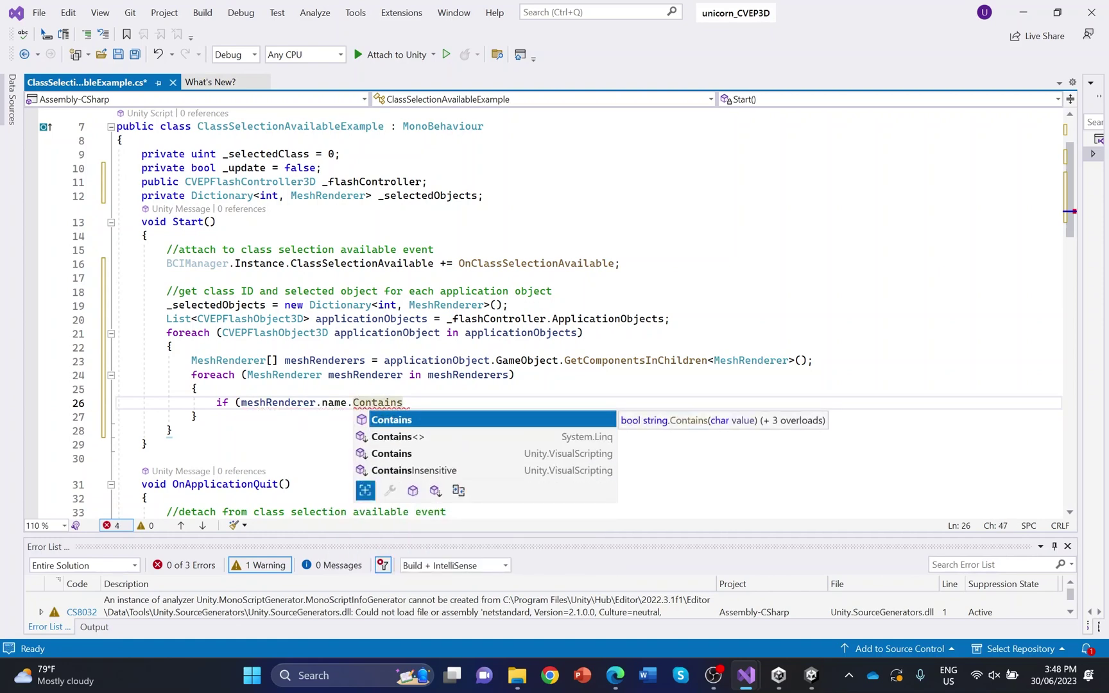
{"action": "type", "text": "("}
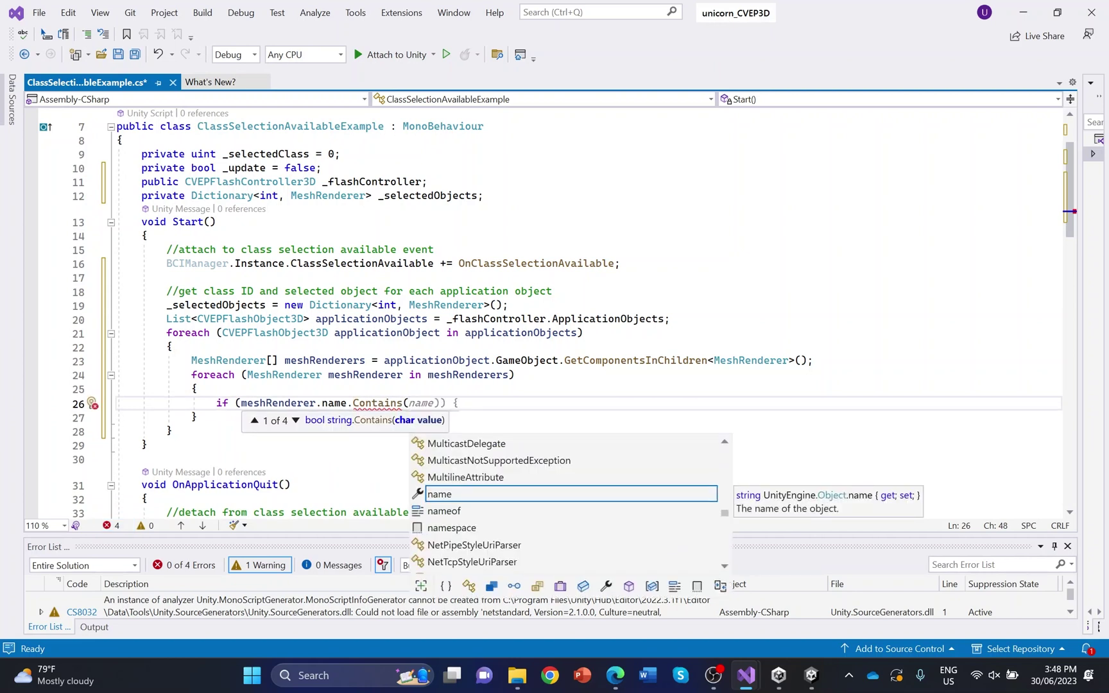
{"action": "key", "text": "Escape"}
{"action": "type", "text": "\""}
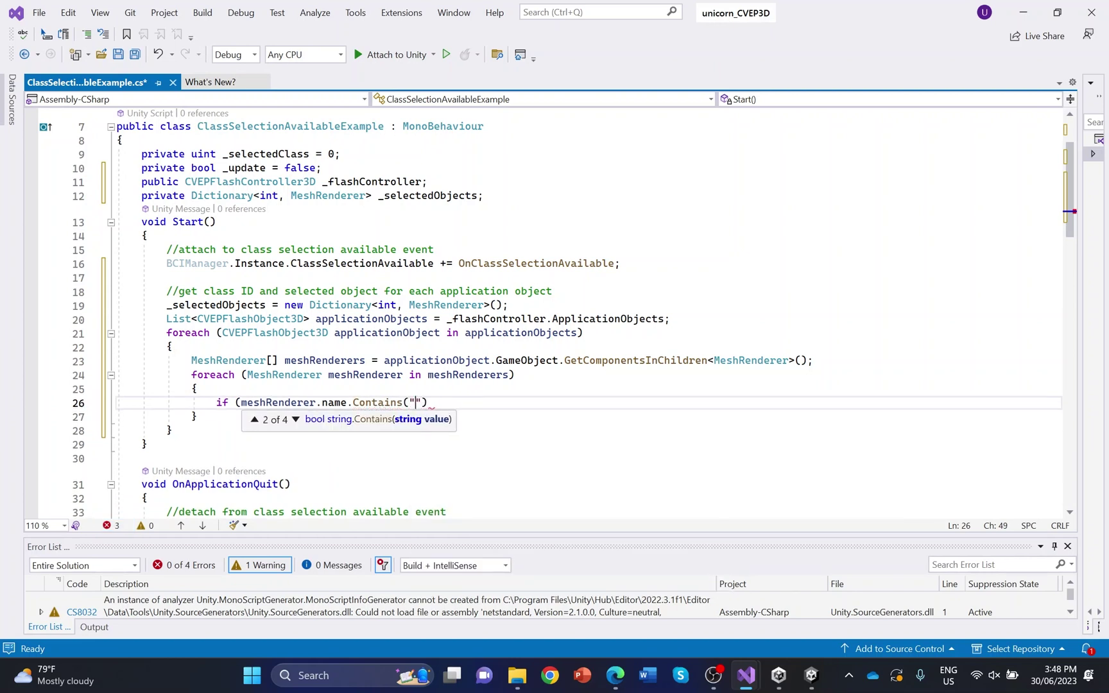
{"action": "type", "text": "selected\"))"}
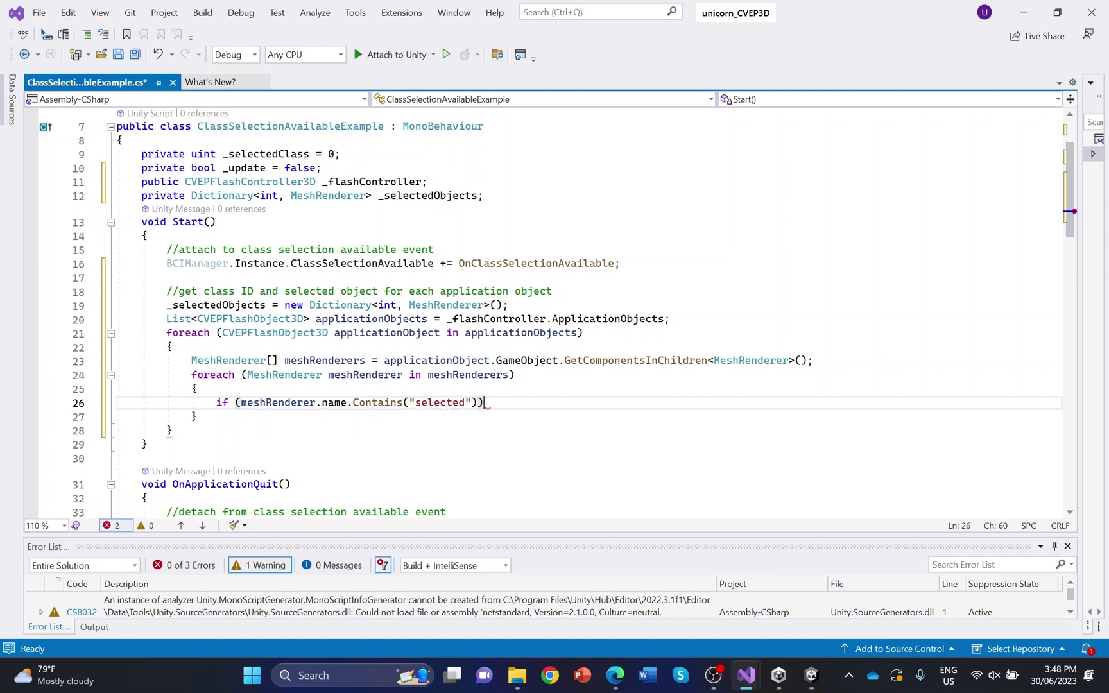
{"action": "key", "text": "Return"}
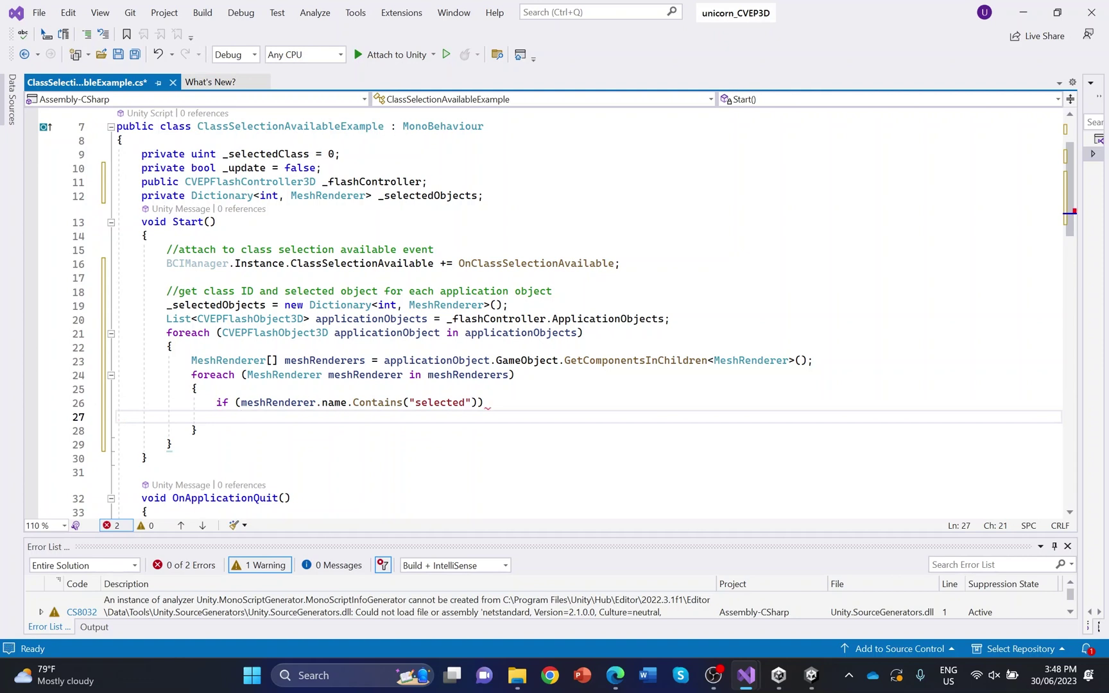
{"action": "type", "text": "_selecte"}
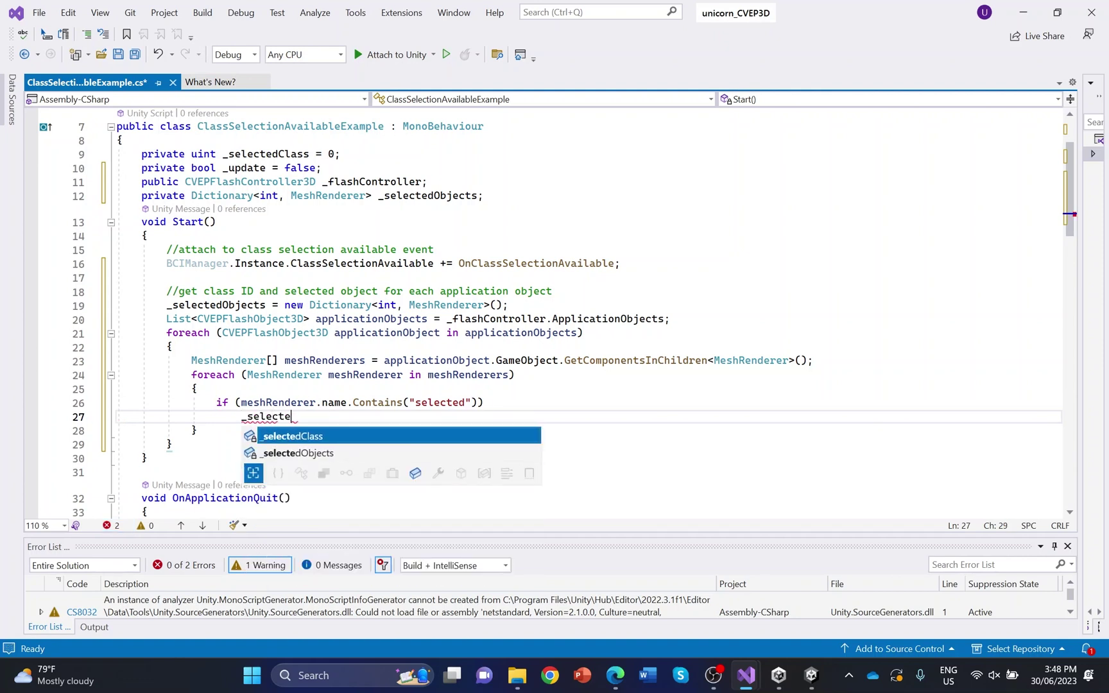
{"action": "type", "text": "dObjects.add"}
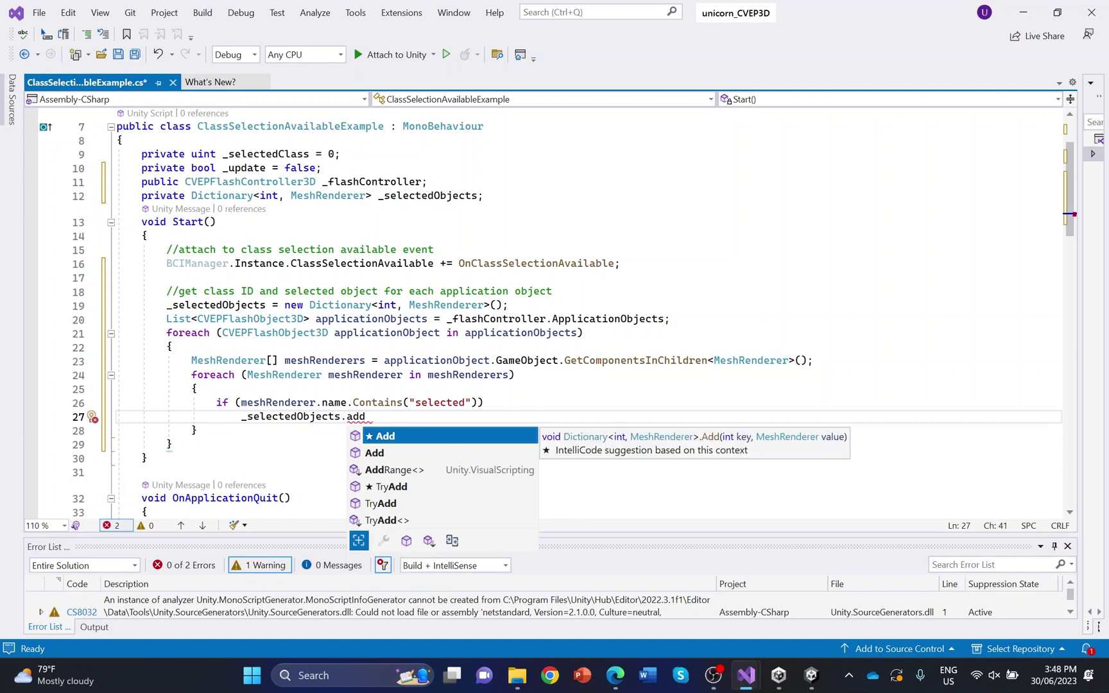
{"action": "type", "text": "("}
{"action": "type", "text": "applicati"}
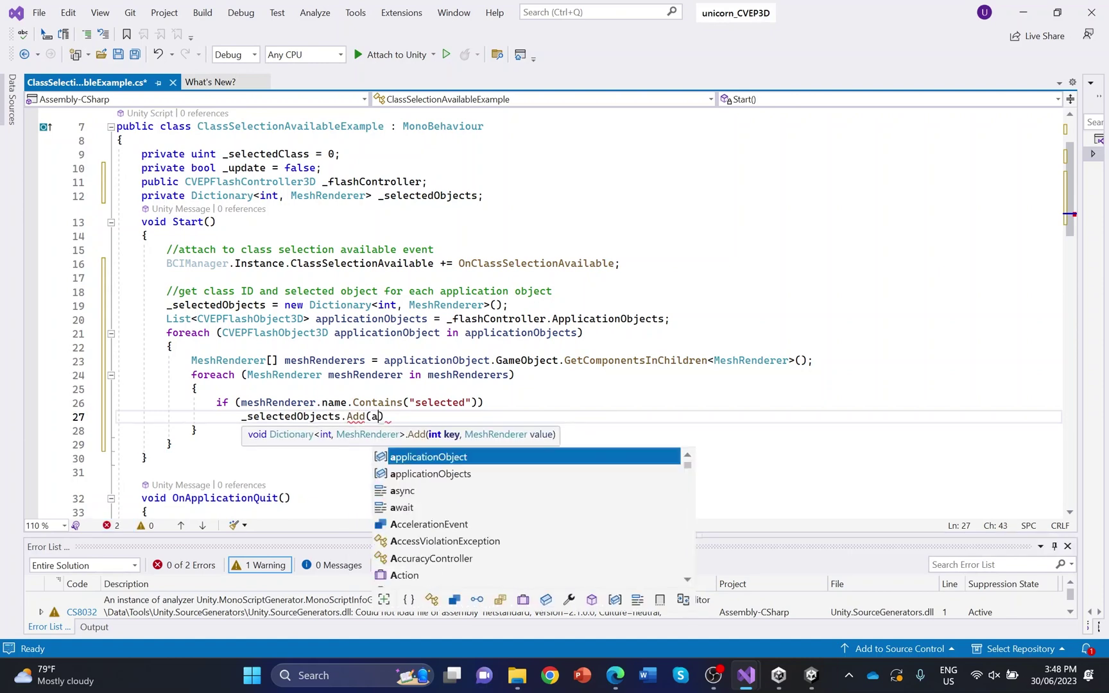
{"action": "type", "text": "onObjec"}
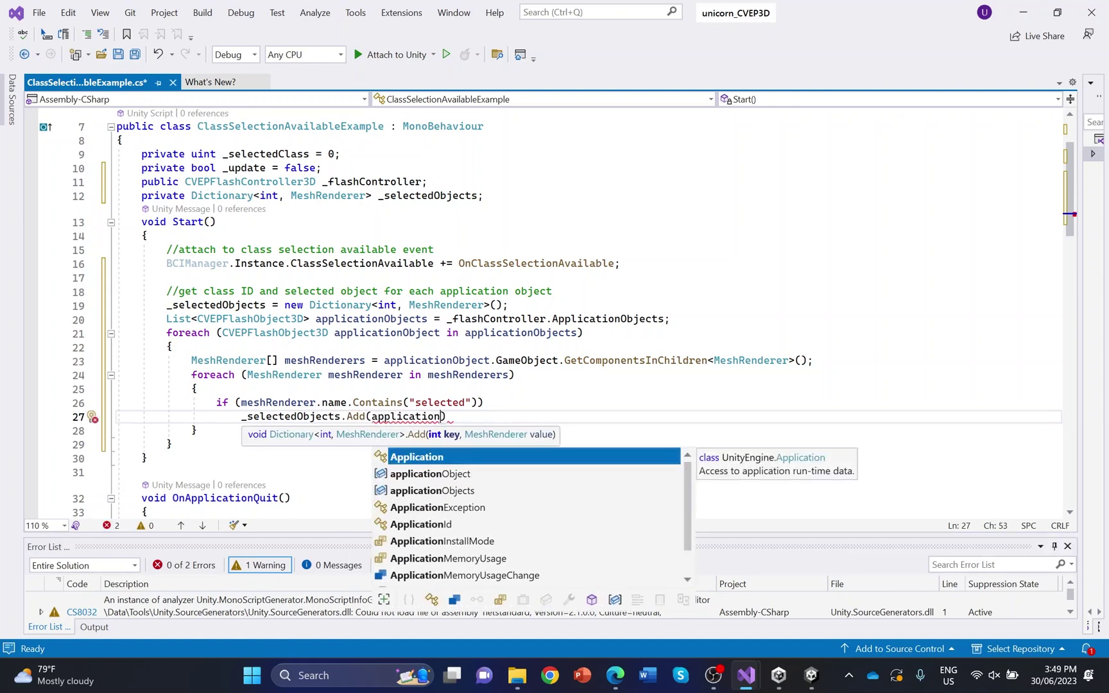
{"action": "type", "text": "t.ClassId, meshRenderer"}
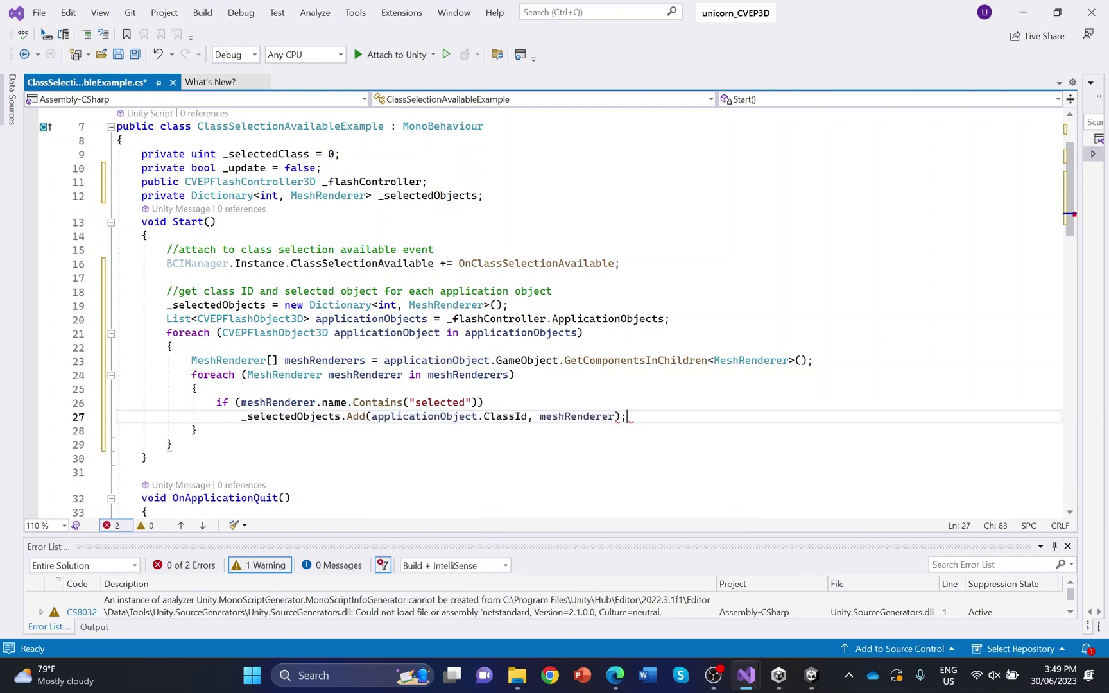
{"action": "key", "text": "Tab"}
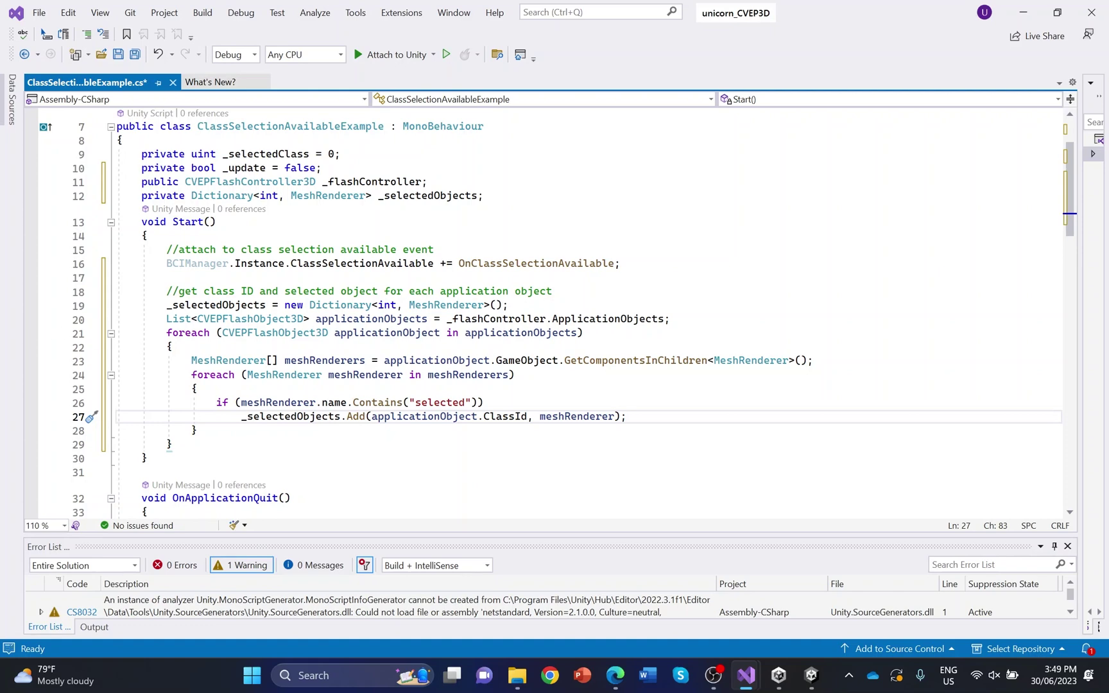
{"action": "scroll", "coordinate": [551, 314], "scroll_direction": "down", "scroll_amount": 3}
{"action": "left_click", "coordinate": [172, 319]}
Add a '//disable selected object by def' comment and a foreach over _selectedObjects KeyValuePair entries
{"action": "key", "text": "Return"}
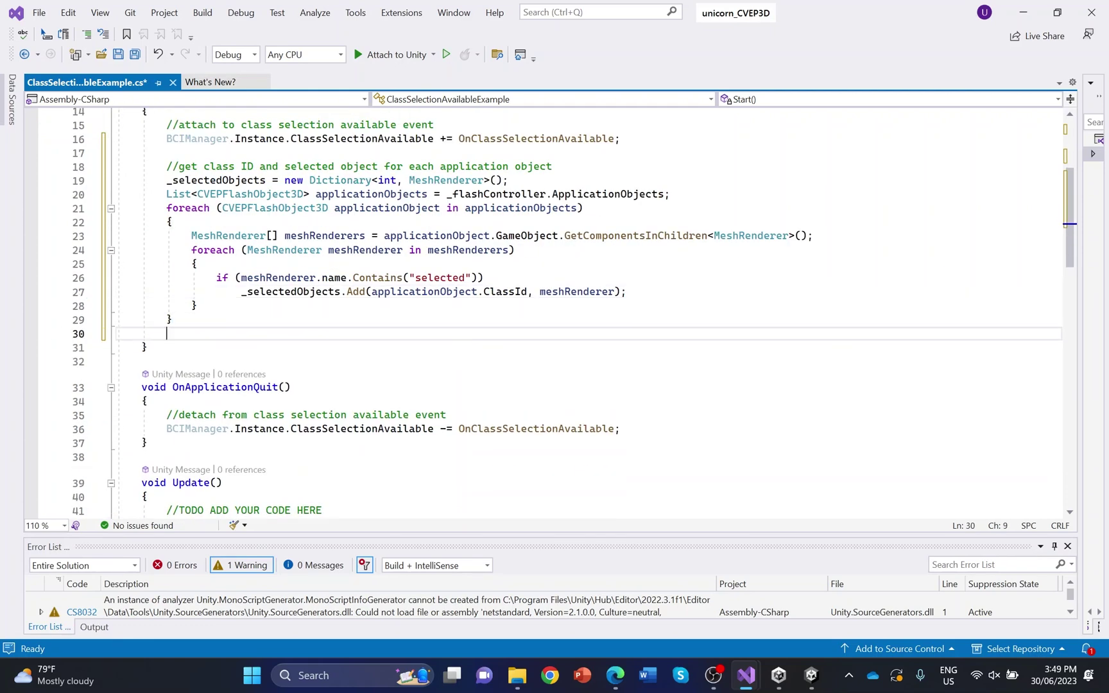
{"action": "type", "text": "//disable select"}
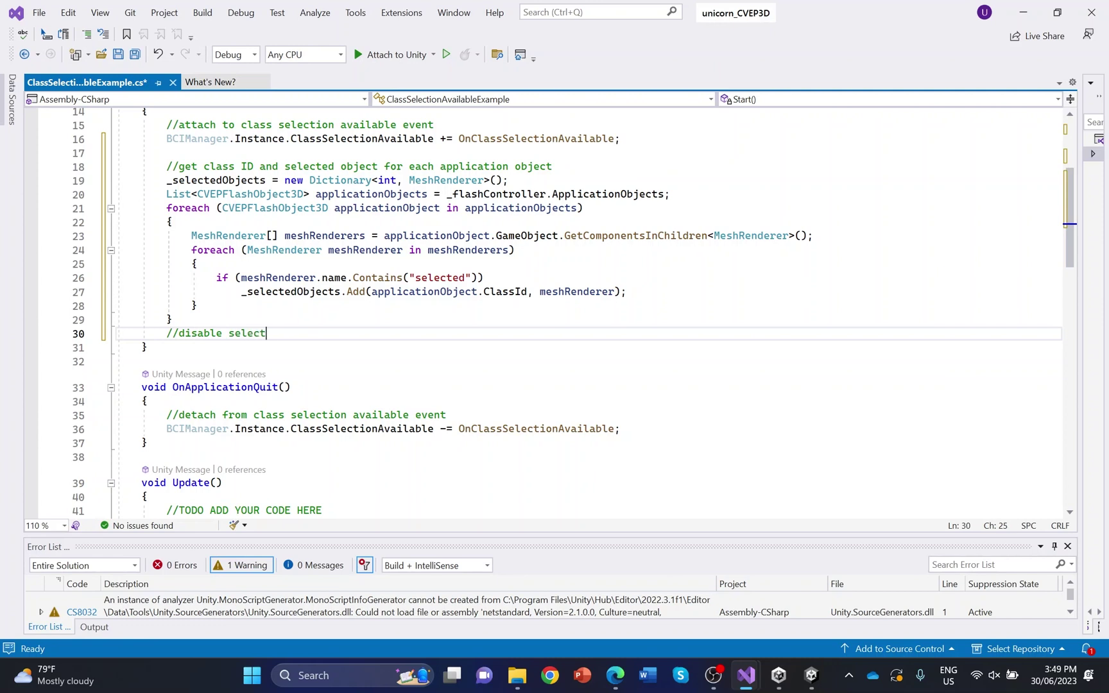
{"action": "type", "text": "ed object by default"}
{"action": "key", "text": "Return"}
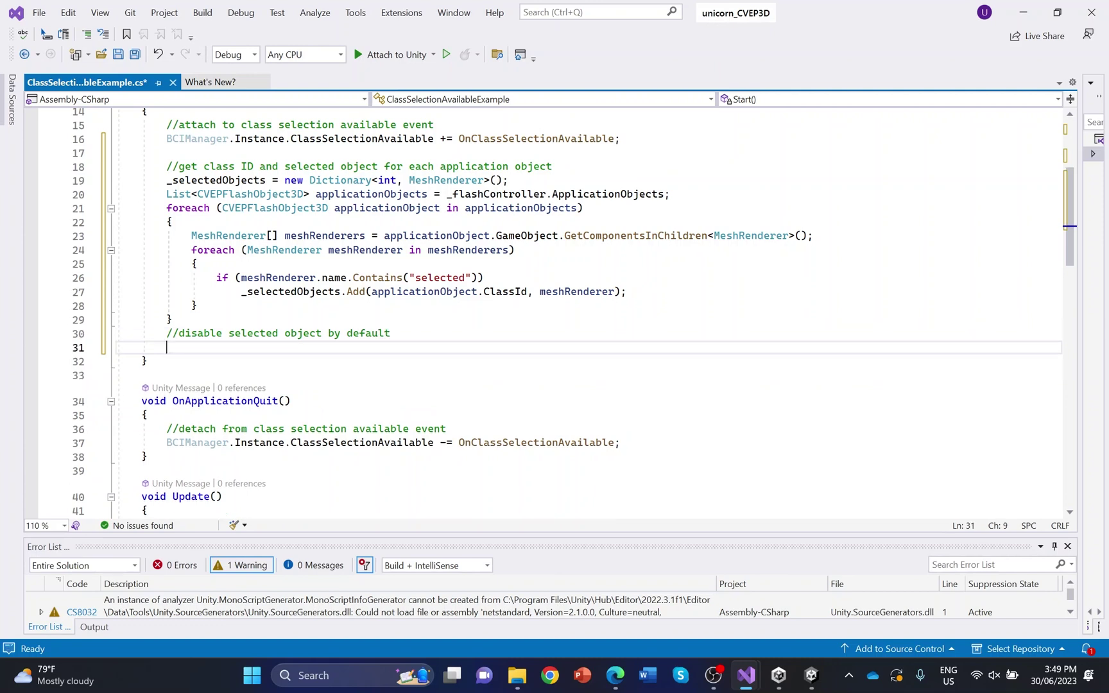
{"action": "type", "text": "foreach"}
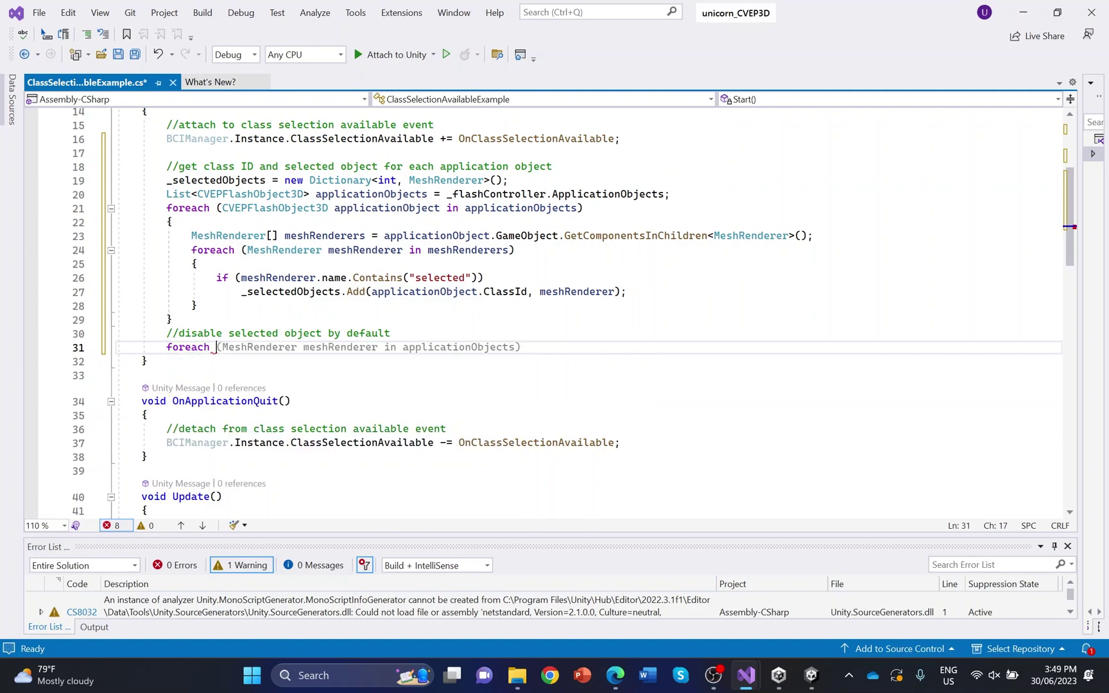
{"action": "type", "text": " ("}
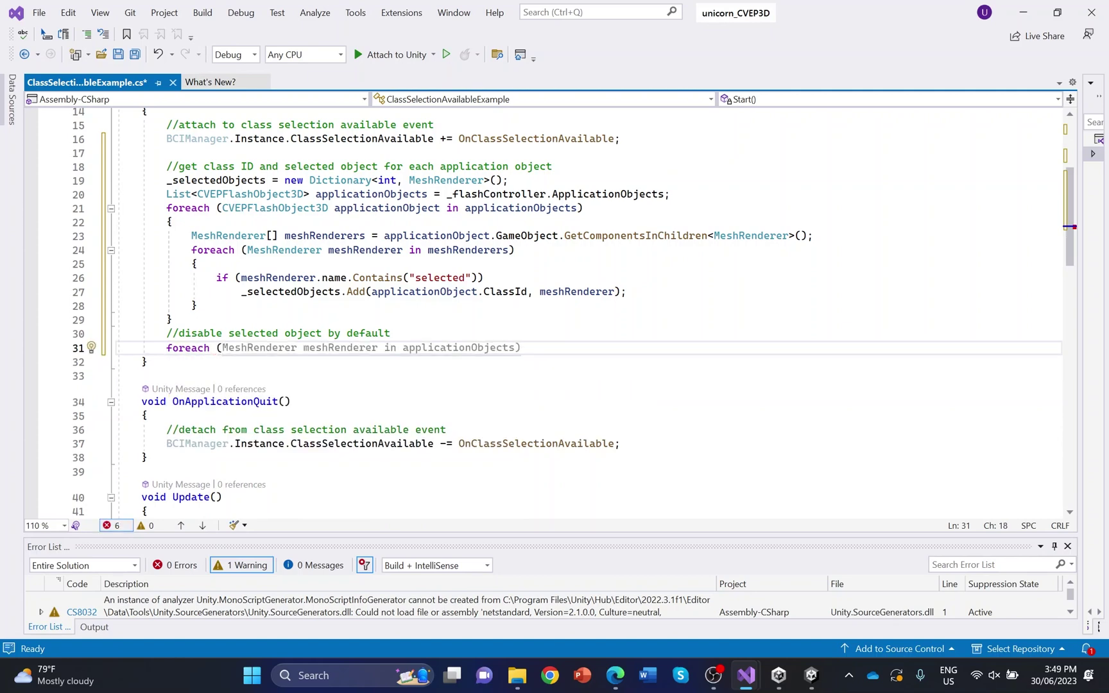
{"action": "type", "text": "Key"}
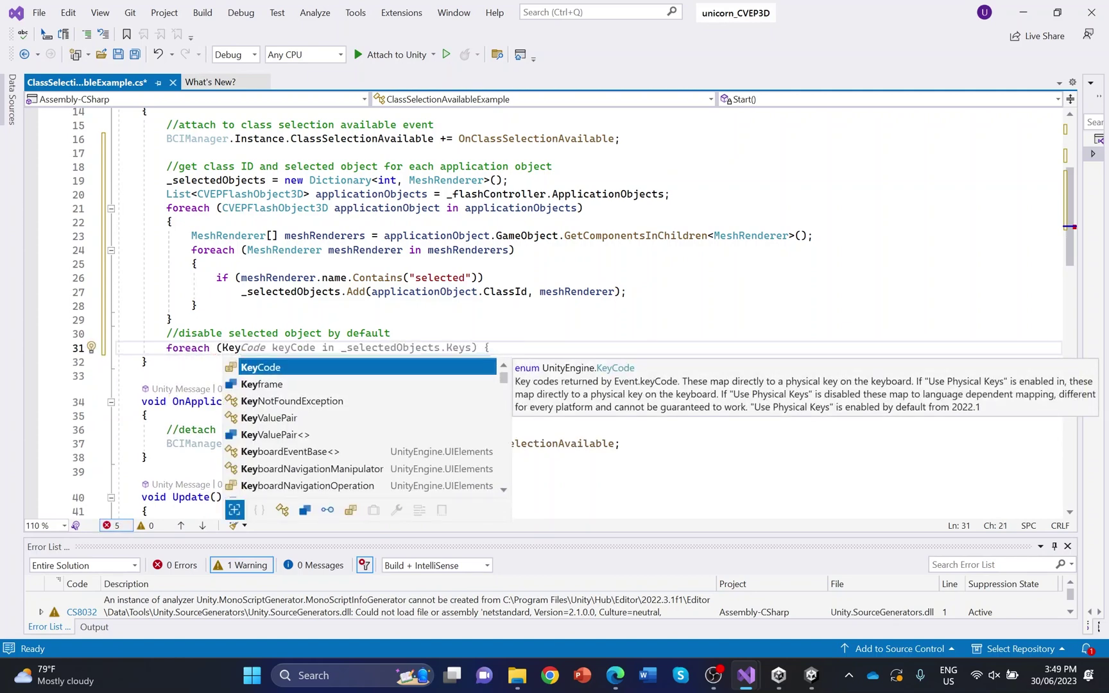
{"action": "type", "text": "ValuePair"}
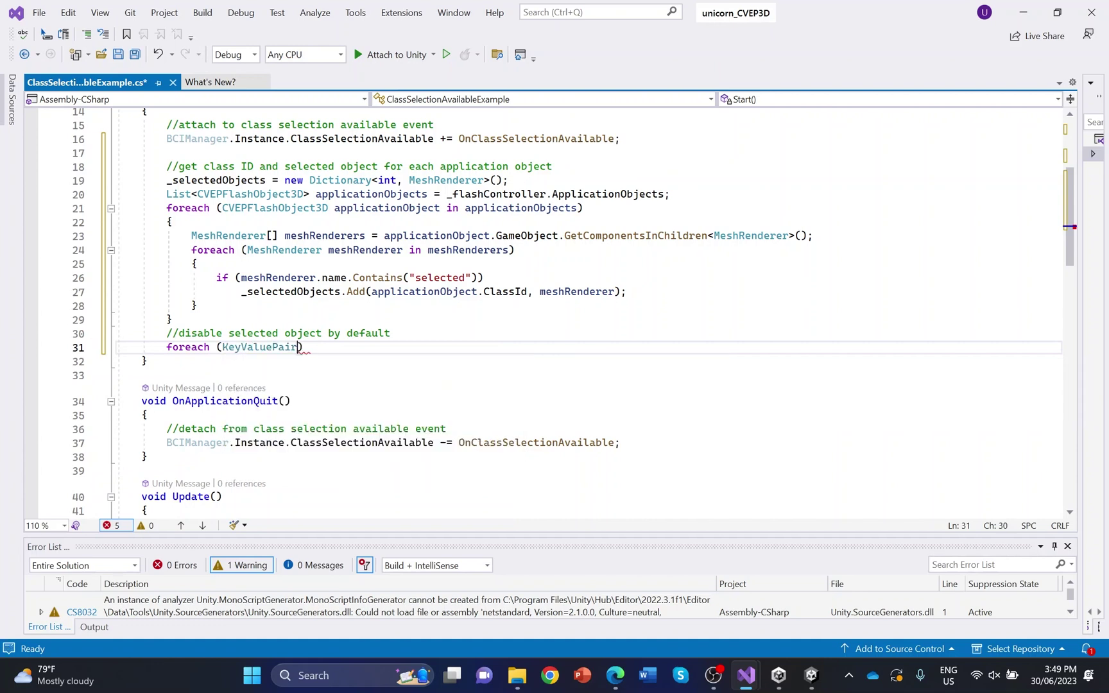
{"action": "type", "text": "<int,"}
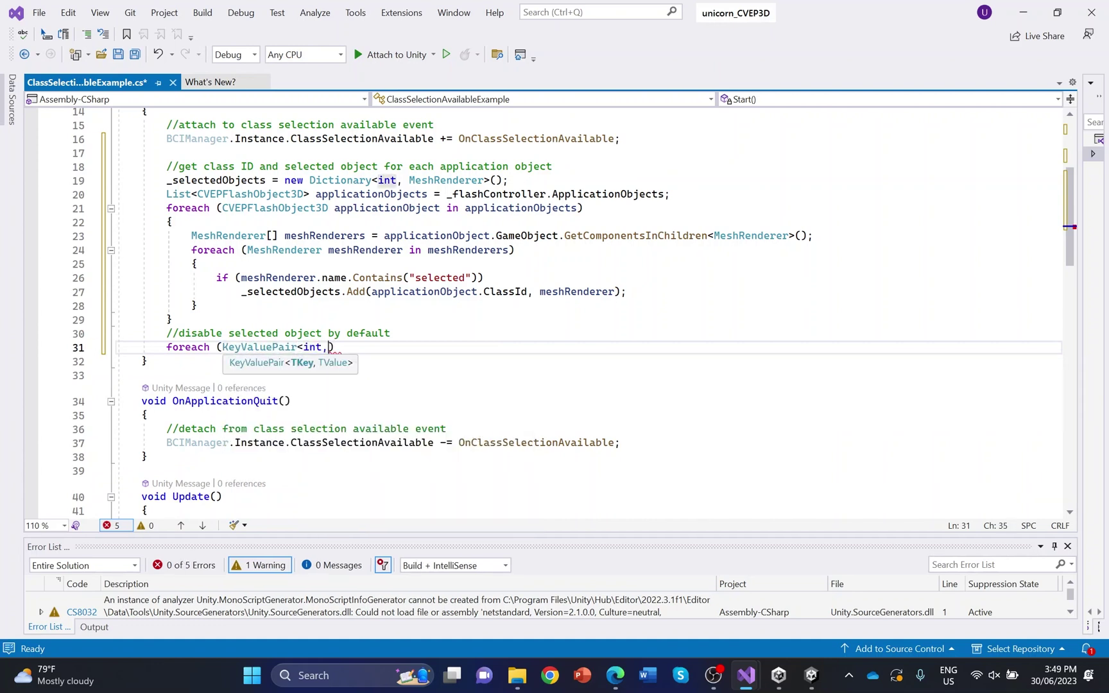
{"action": "type", "text": " Mesh"}
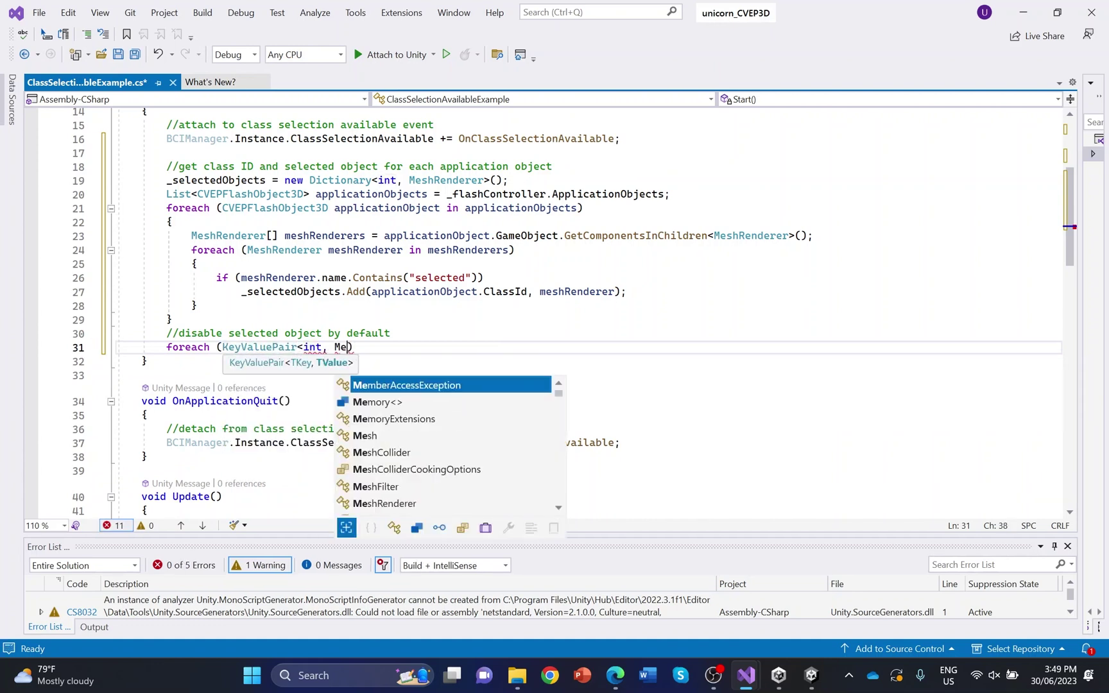
{"action": "type", "text": "Renderer)"}
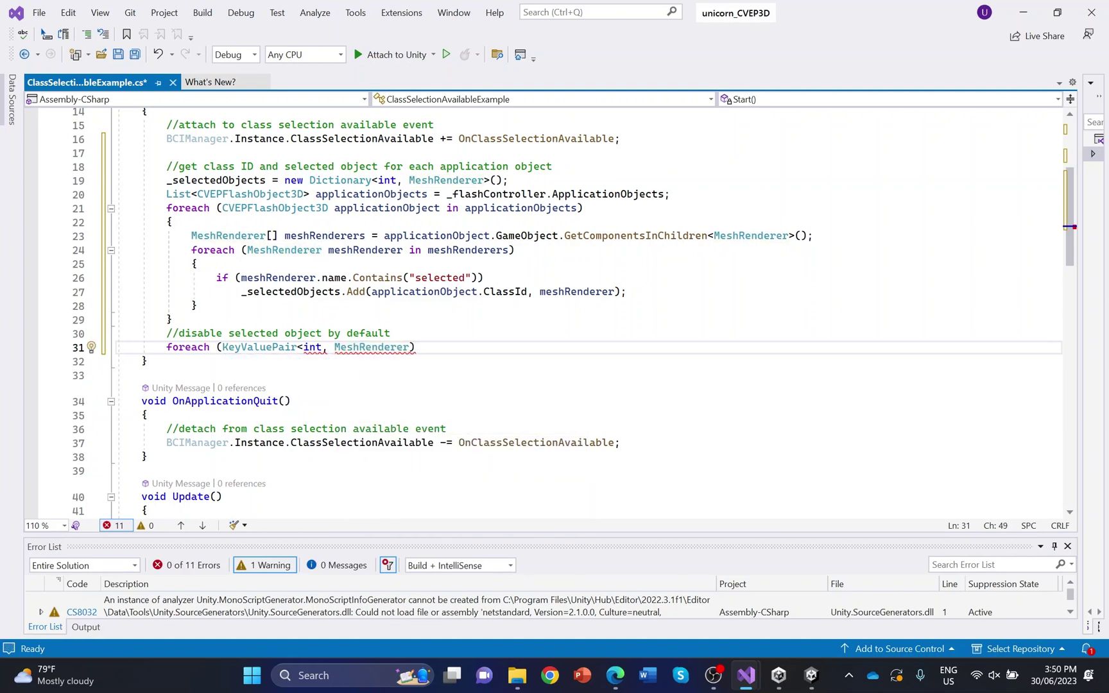
{"action": "type", "text": " > kvp in"}
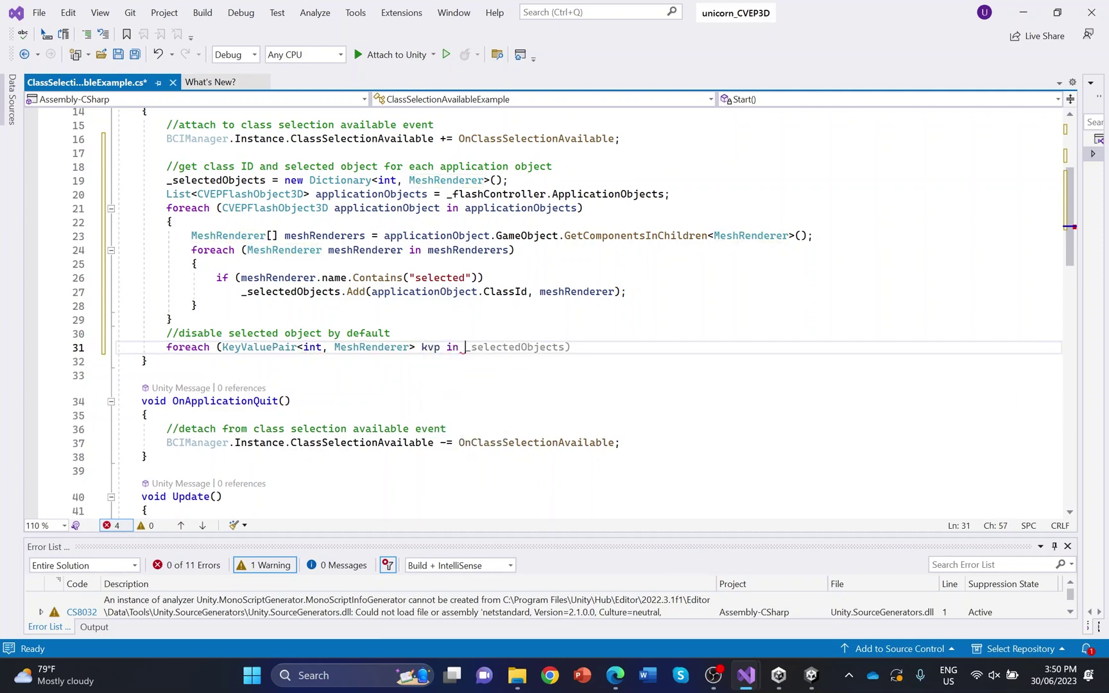
{"action": "key", "text": "Tab"}
Call kvp.Value.gameObject.SetActive(false) inside the loop and save the script
{"action": "key", "text": "Return"}
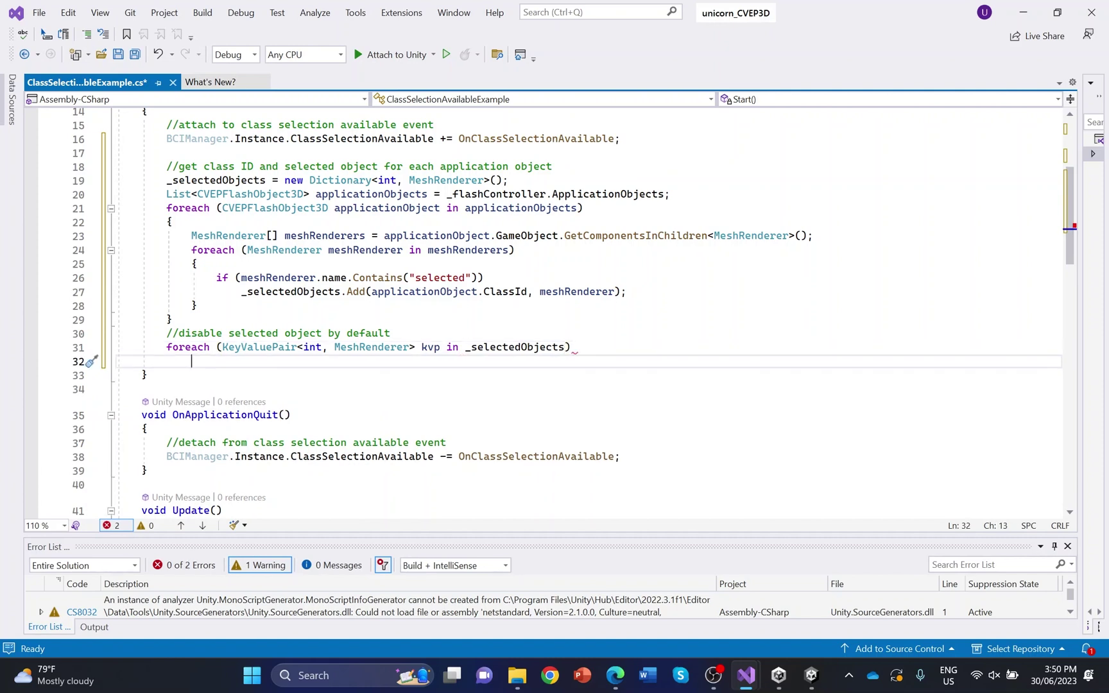
{"action": "type", "text": "kvp"}
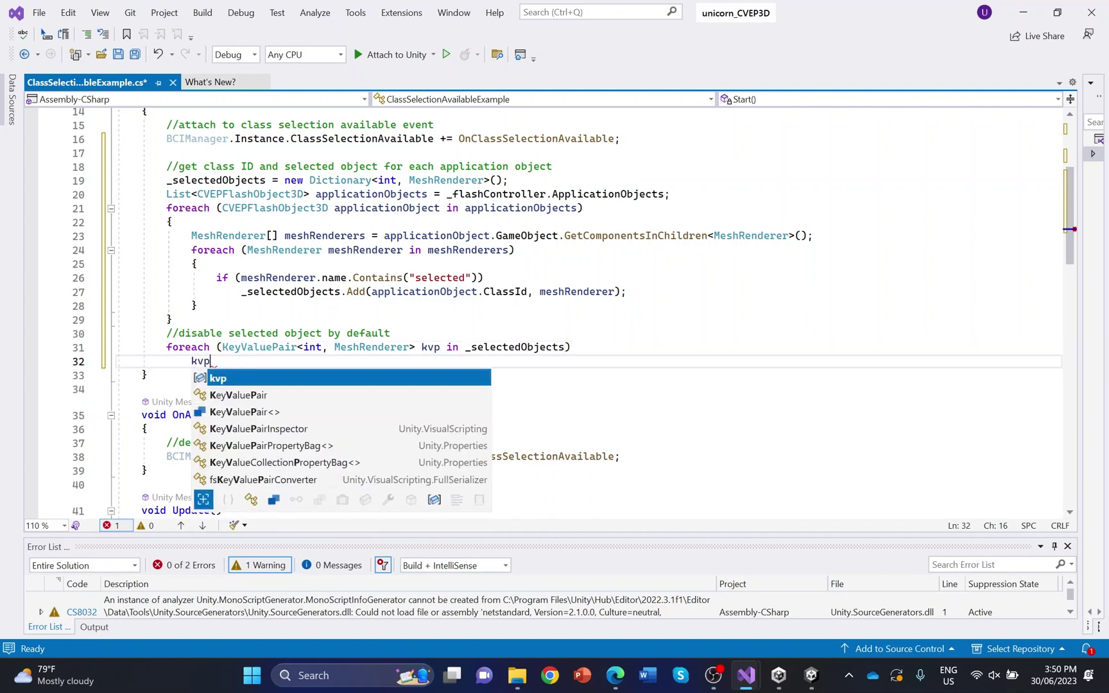
{"action": "type", "text": ".Value"}
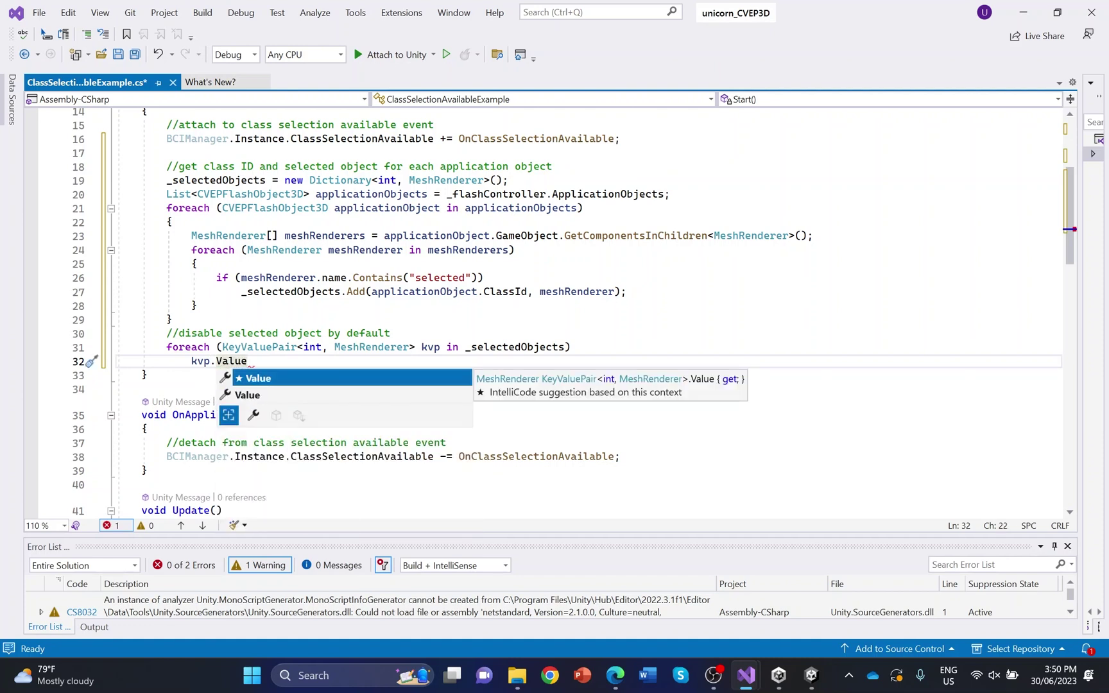
{"action": "type", "text": ".gameOb"}
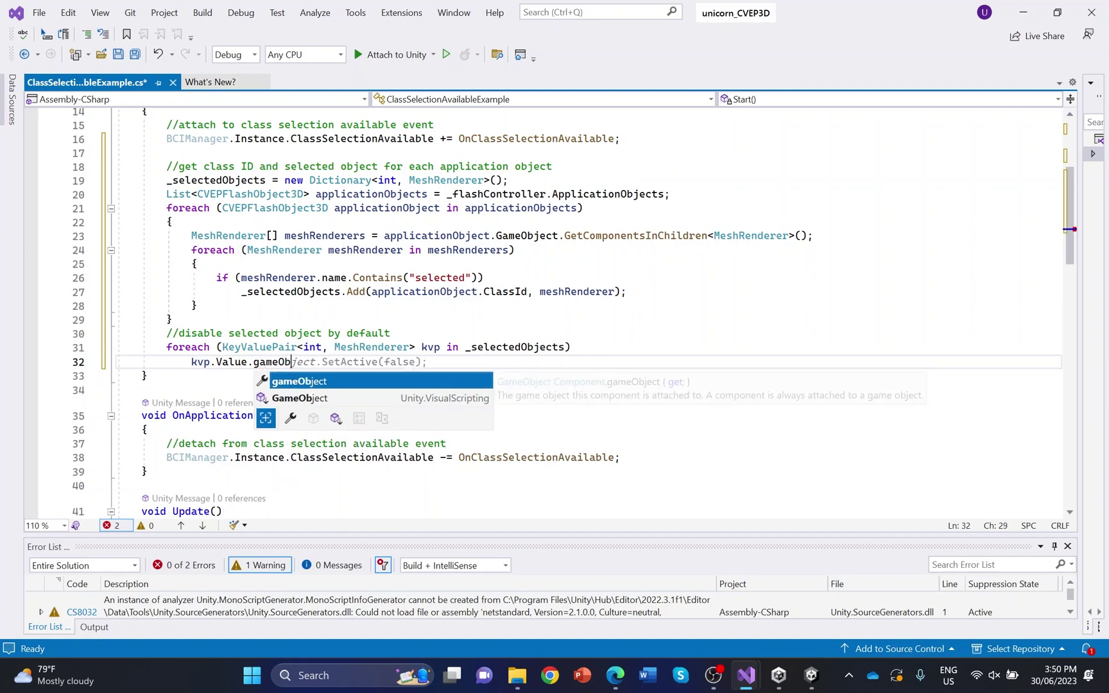
{"action": "key", "text": "Tab"}
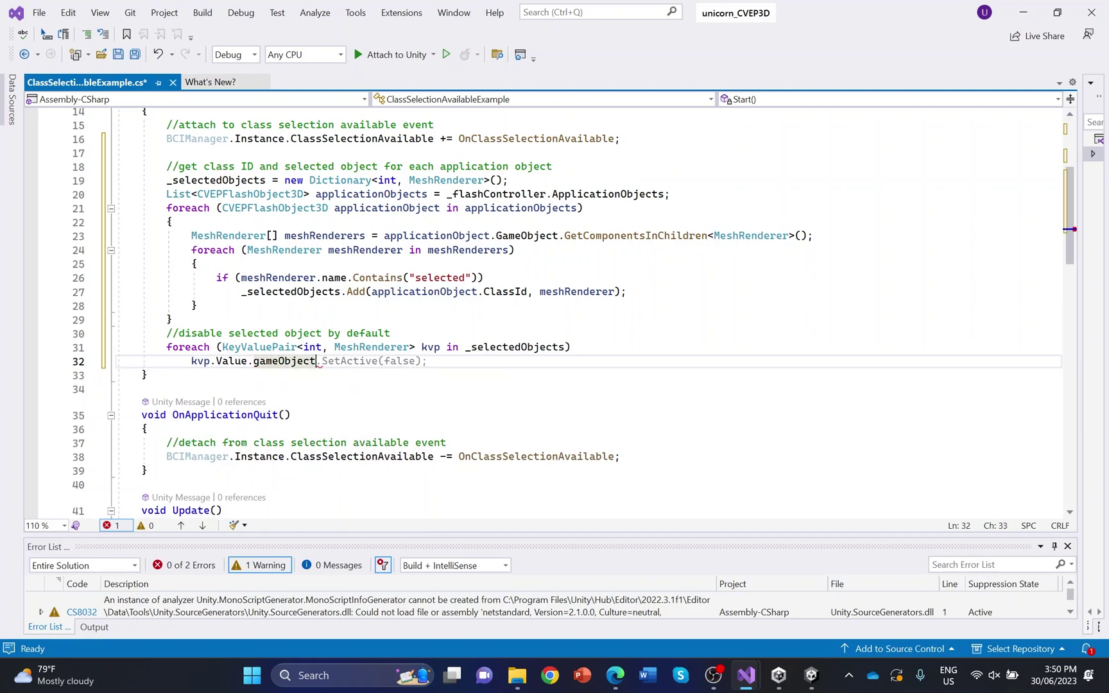
{"action": "key", "text": "Tab"}
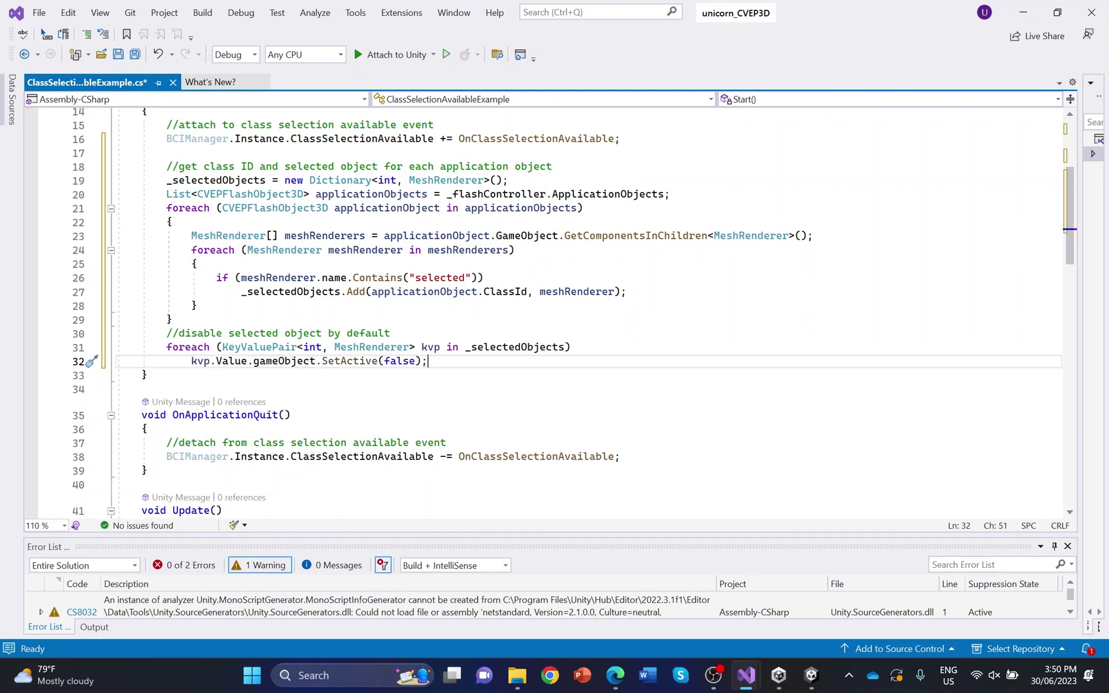
{"action": "key", "text": "ctrl+s"}
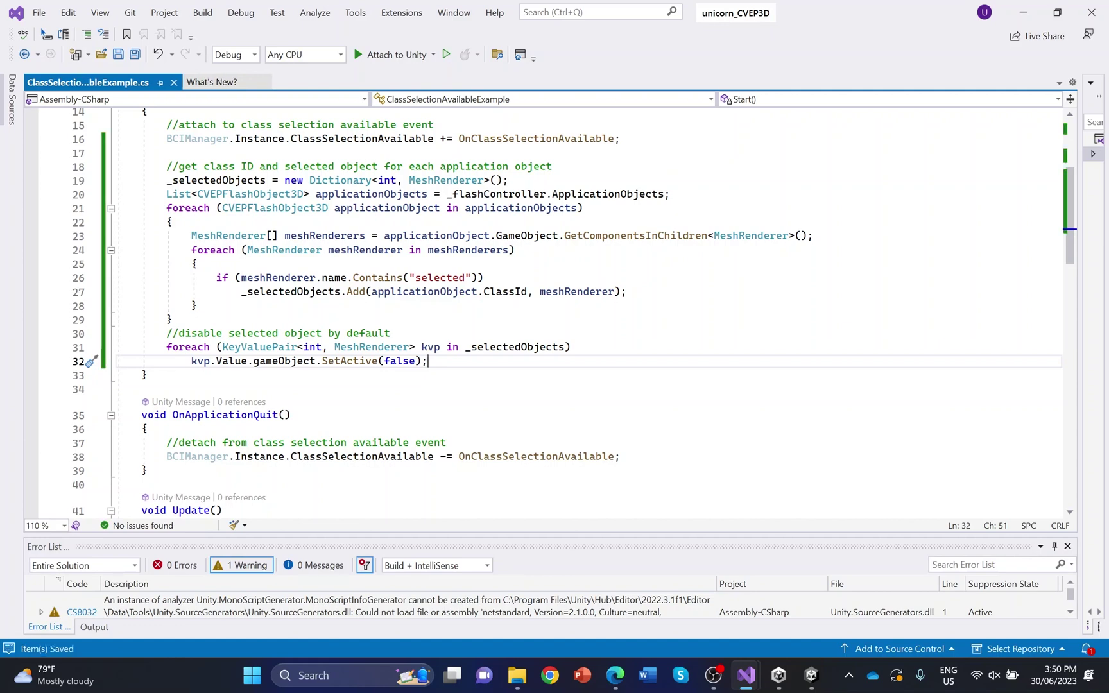
Assign bciManager3D as the script's Flash Controller, then briefly run and stop play mode
{"action": "left_click", "coordinate": [1023, 12]}
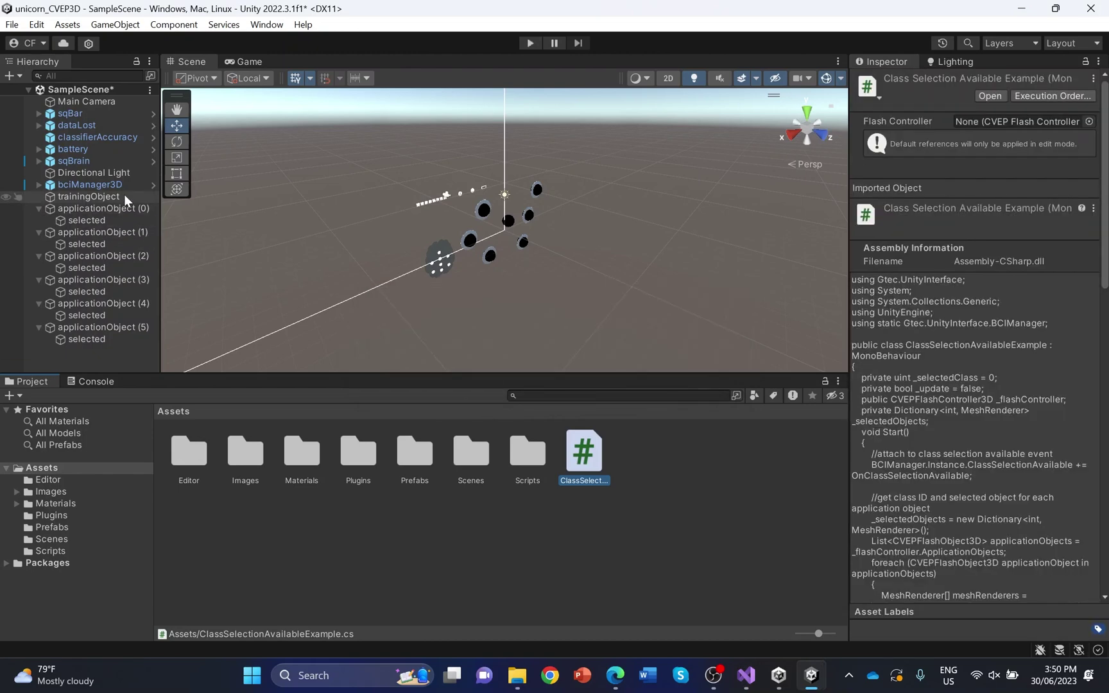
{"action": "left_click", "coordinate": [124, 185]}
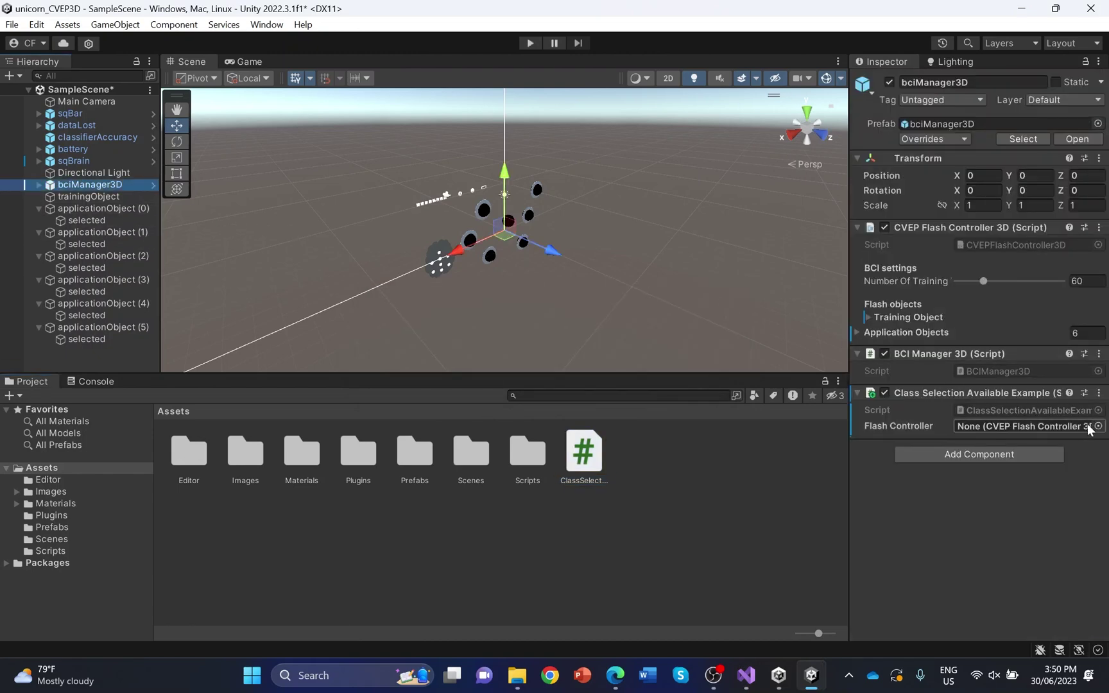
{"action": "left_click", "coordinate": [1096, 426]}
{"action": "double_click", "coordinate": [1066, 411]}
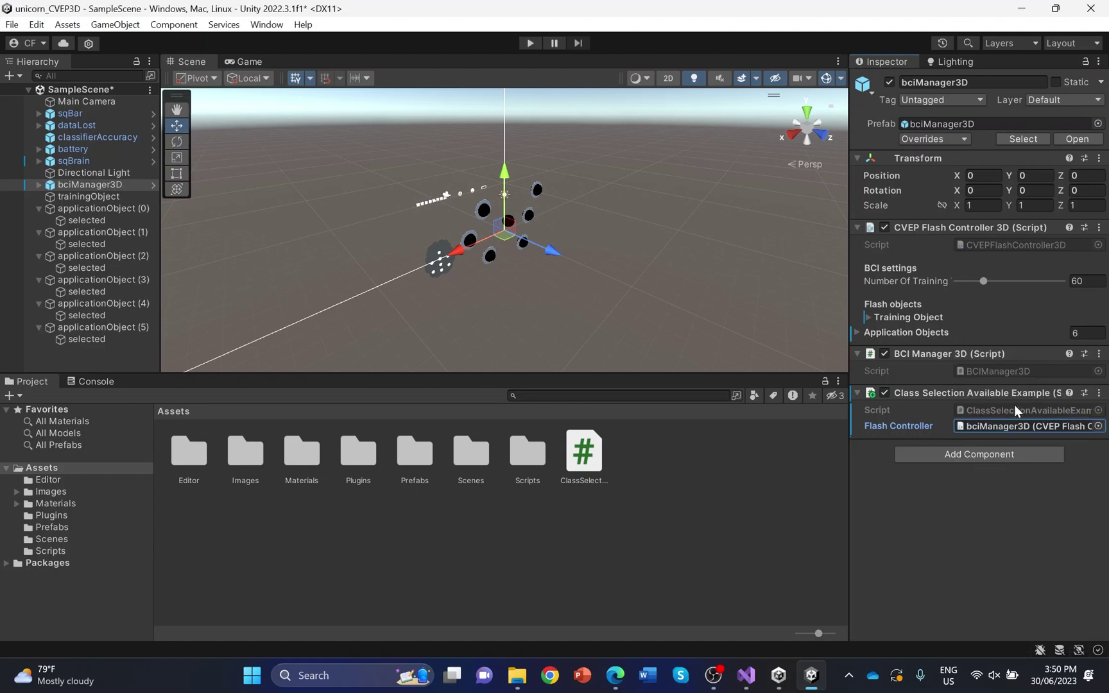
{"action": "left_click", "coordinate": [530, 43]}
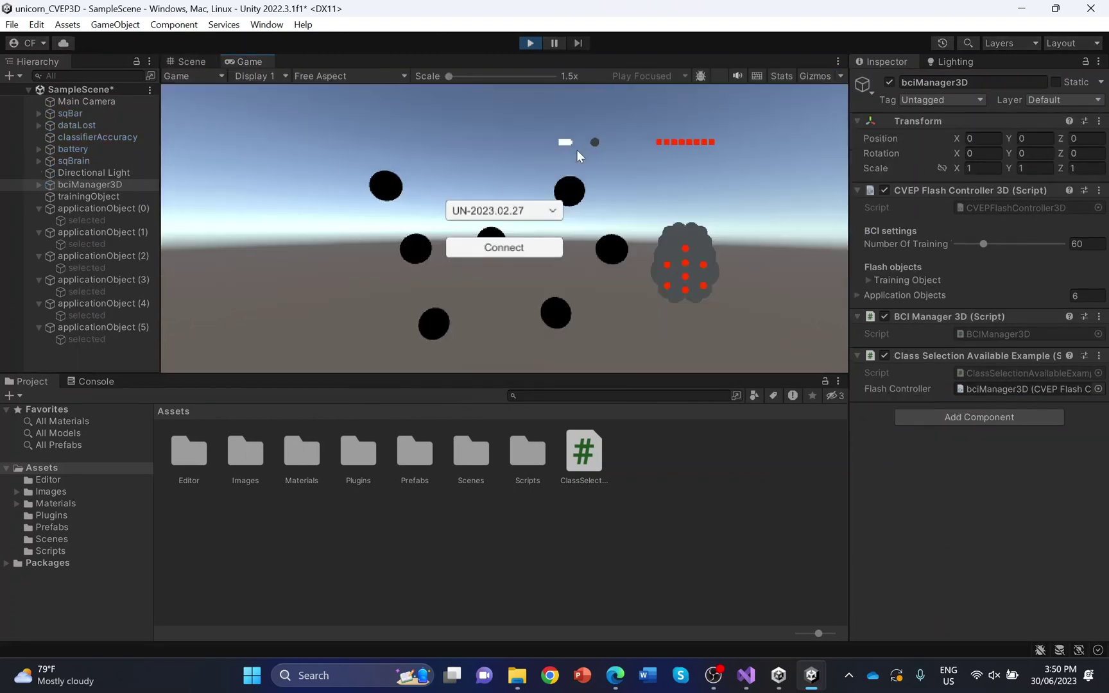
{"action": "left_click", "coordinate": [529, 43]}
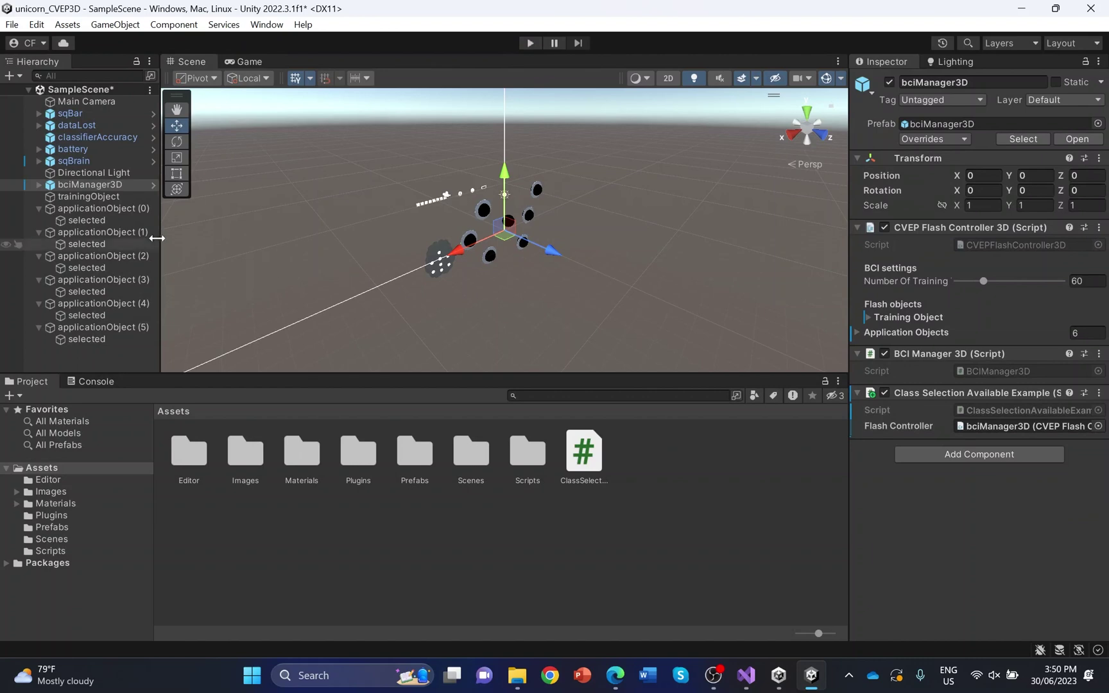
Replace Update's TODO comment with 'show selected object if class was selected from bci' and select the switch block
{"action": "left_click", "coordinate": [591, 456]}
{"action": "double_click", "coordinate": [591, 457]}
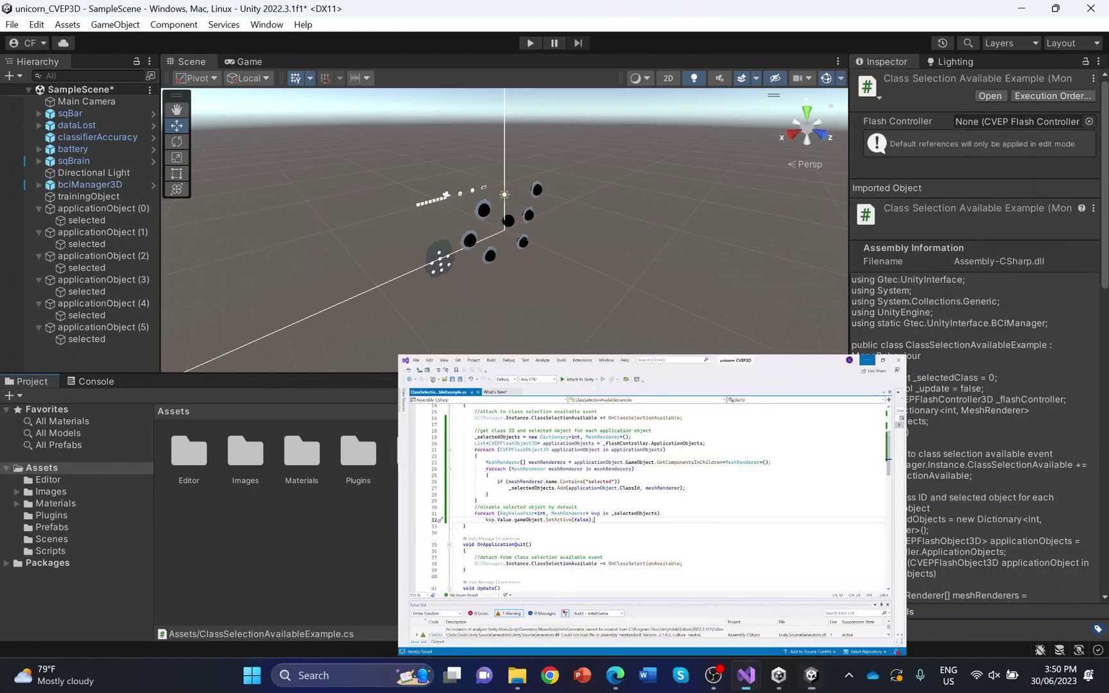
{"action": "scroll", "coordinate": [571, 312], "scroll_direction": "down", "scroll_amount": 5}
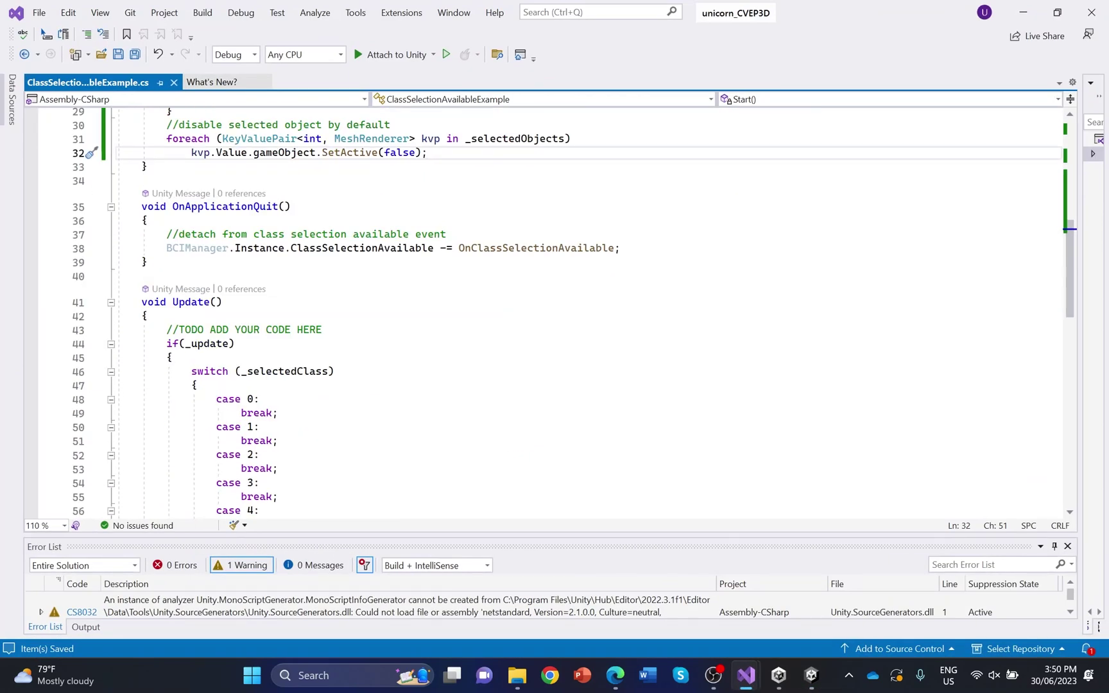
{"action": "left_click", "coordinate": [179, 329]}
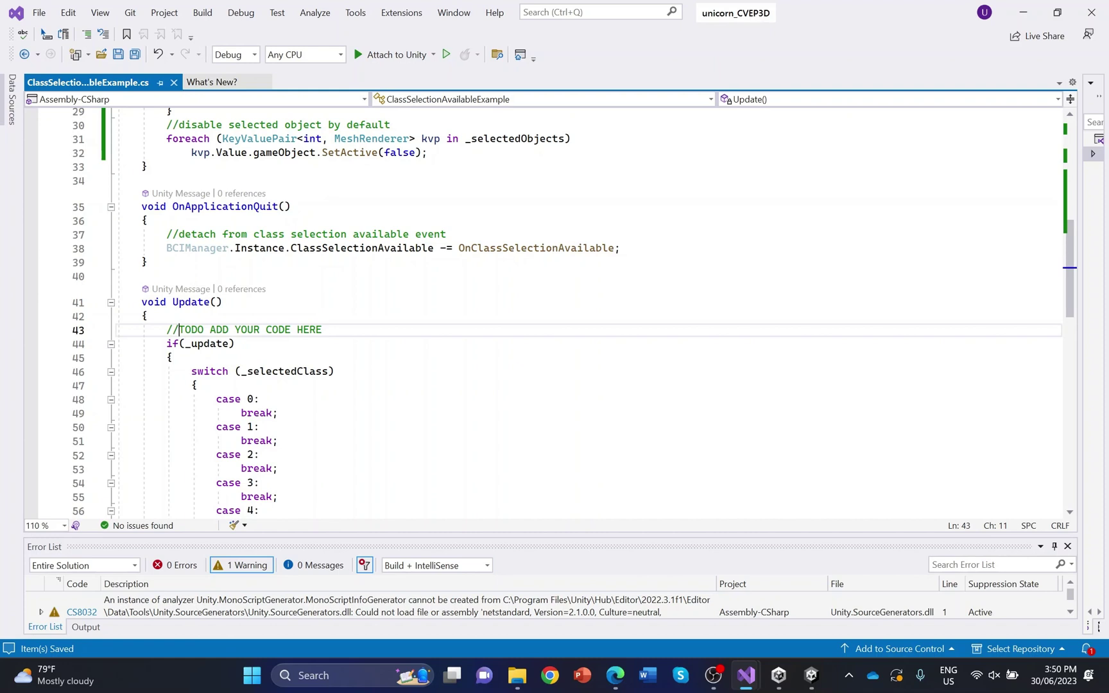
{"action": "key", "text": "shift+End"}
{"action": "key", "text": "Delete"}
{"action": "type", "text": "show"}
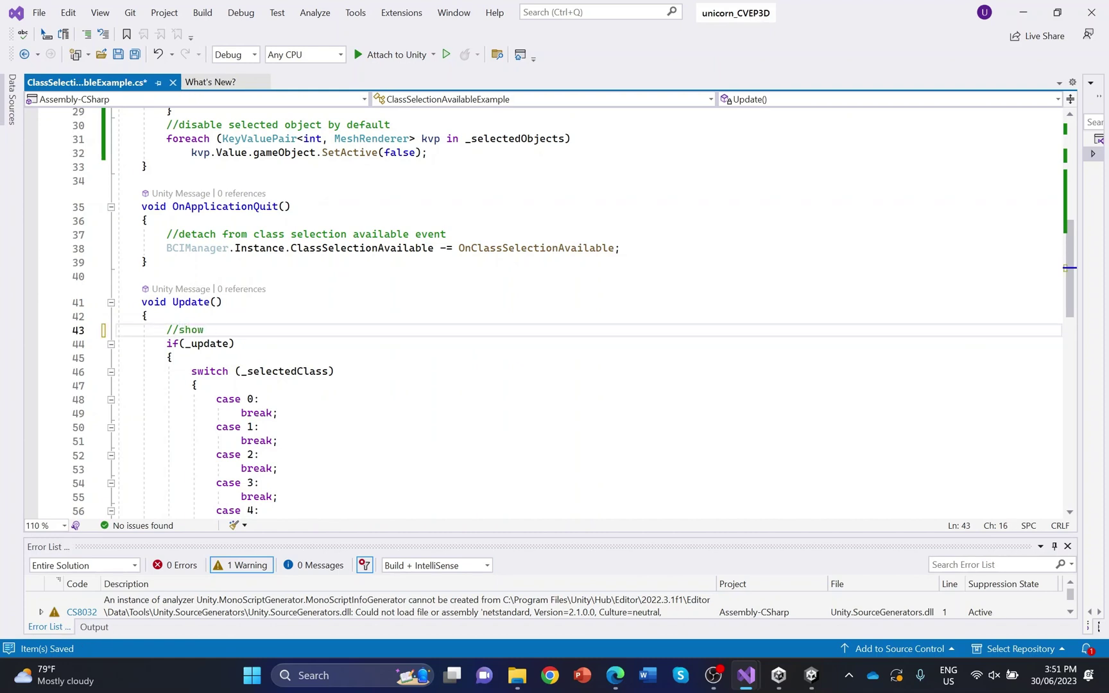
{"action": "type", "text": " selected object if cla"}
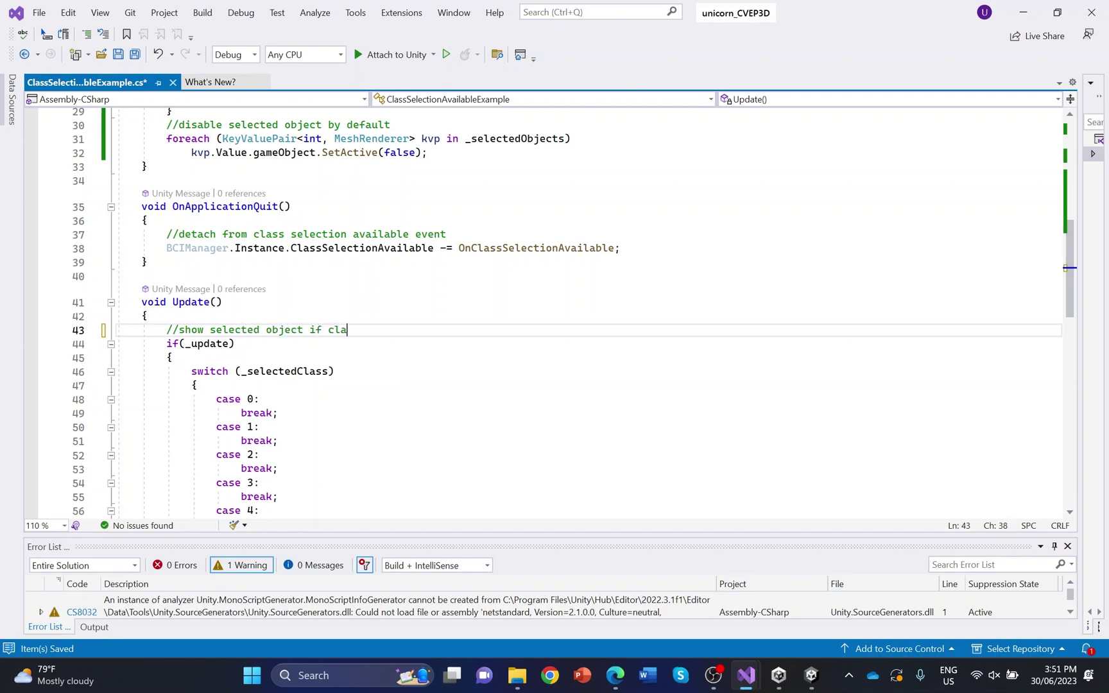
{"action": "type", "text": "ss was swlected from bci"}
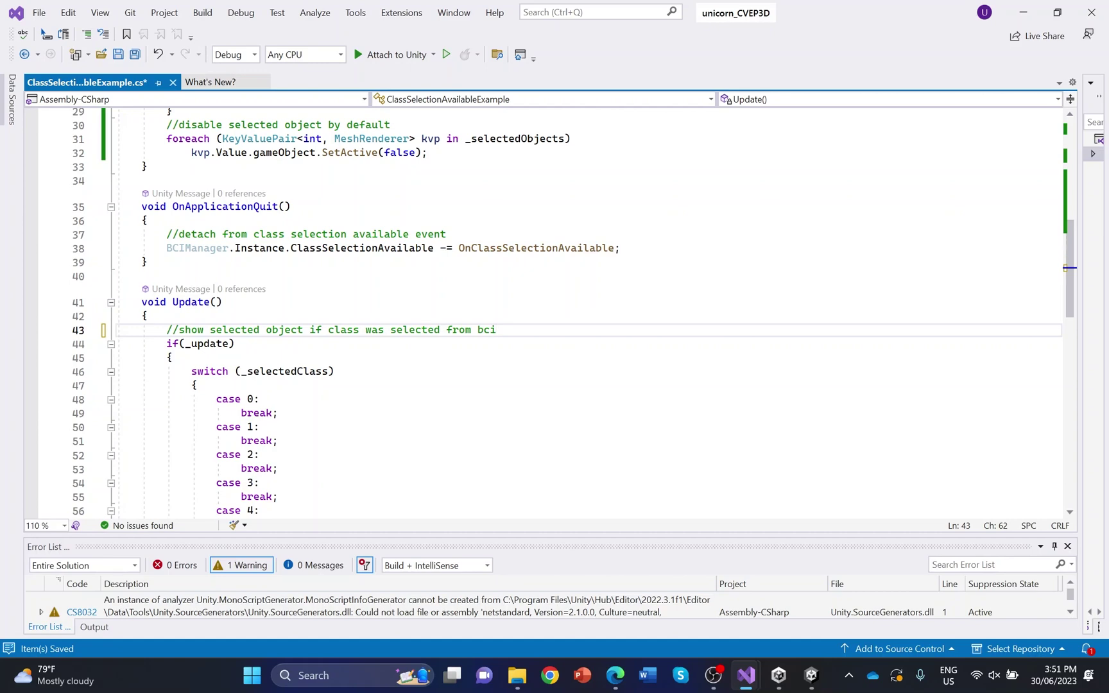
{"action": "scroll", "coordinate": [545, 311], "scroll_direction": "down", "scroll_amount": 3}
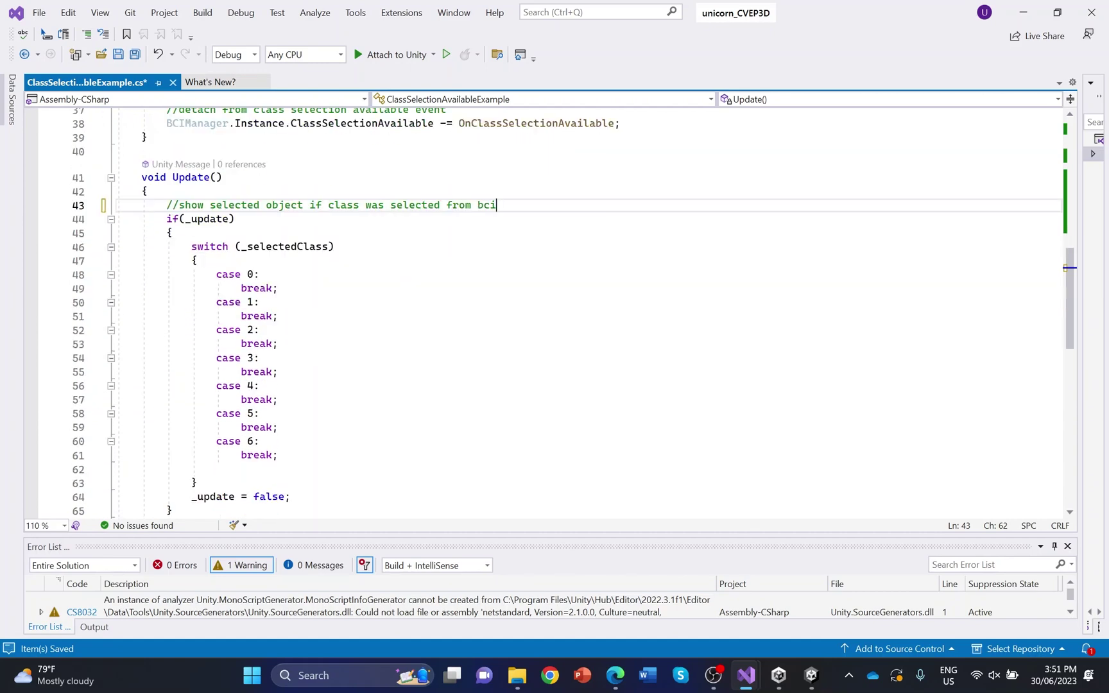
{"action": "left_click_drag", "start_coordinate": [191, 246], "coordinate": [279, 455]}
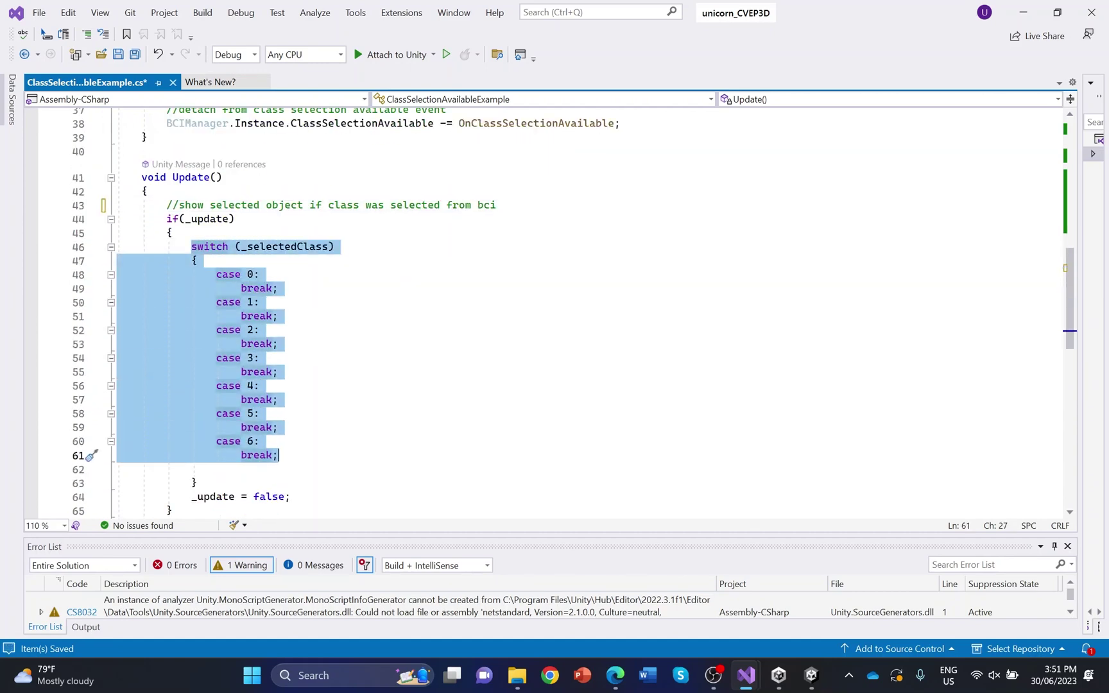
Delete the switch block in Update and add a 'disable previously selected object' comment
{"action": "key", "text": "Delete"}
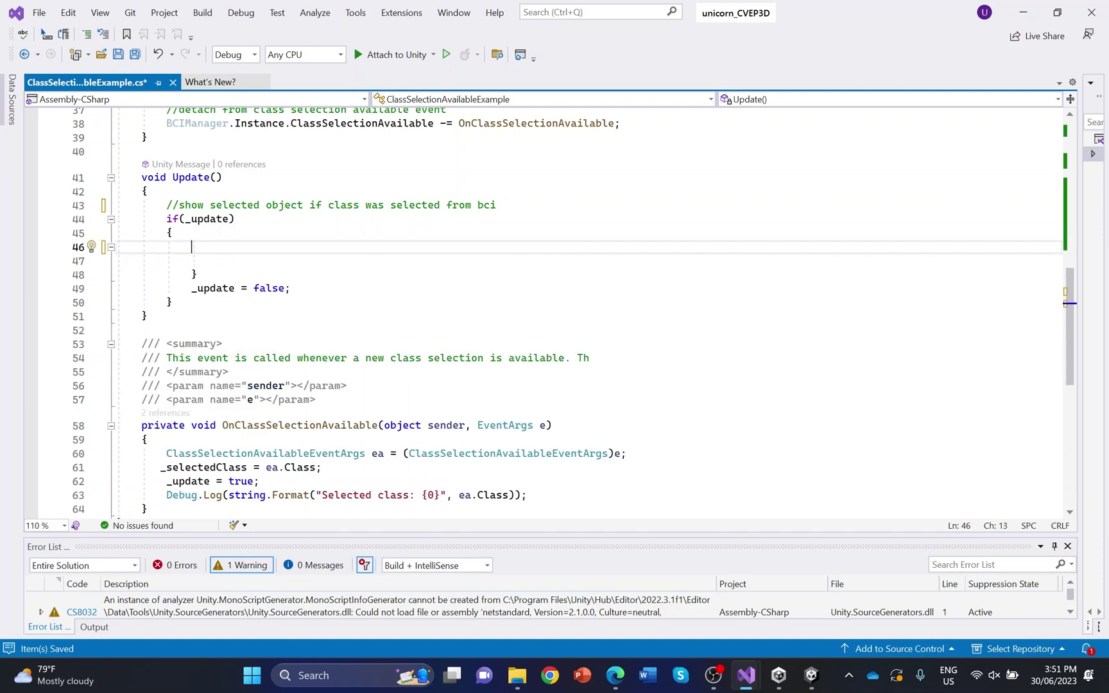
{"action": "key", "text": "Down"}
{"action": "key", "text": "Down"}
{"action": "key", "text": "Delete"}
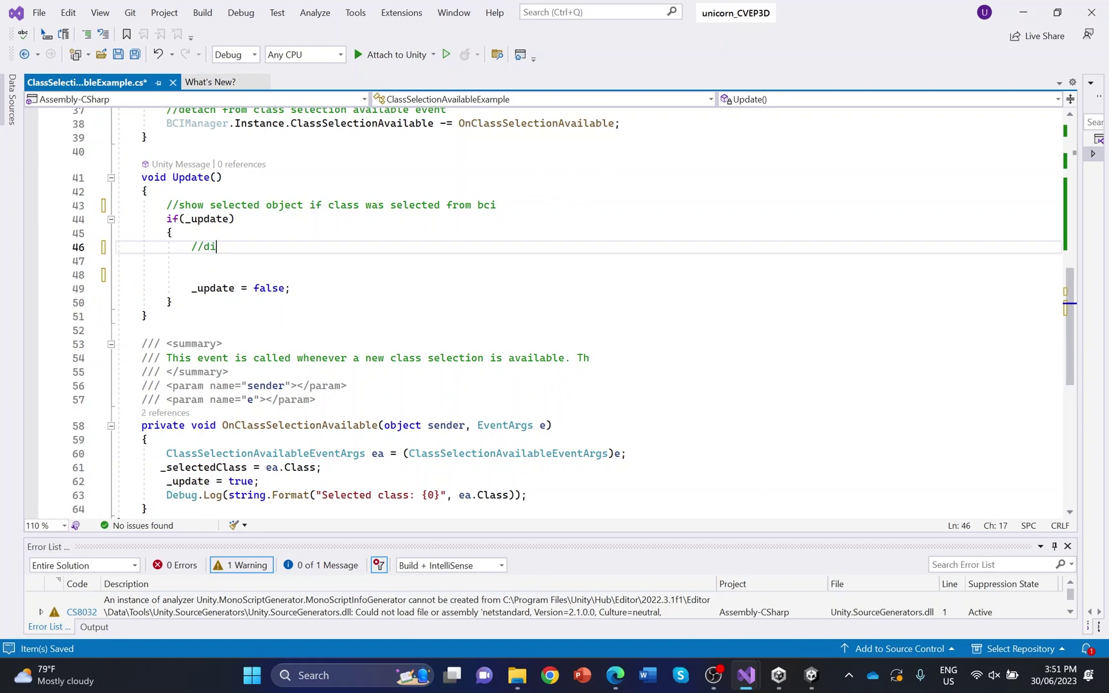
{"action": "type", "text": "sable previously selected ob"}
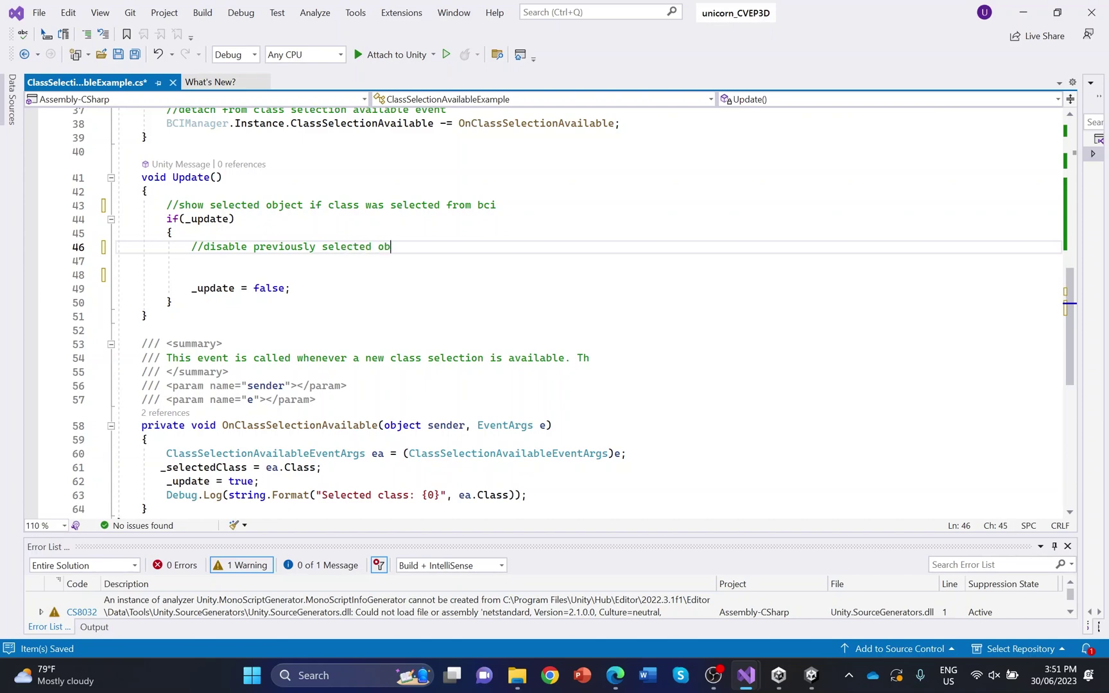
{"action": "type", "text": "ject"}
{"action": "key", "text": "Return"}
Copy the foreach/SetActive hide-all loop from Start into the update block below the comment
{"action": "scroll", "coordinate": [552, 308], "scroll_direction": "up", "scroll_amount": 4}
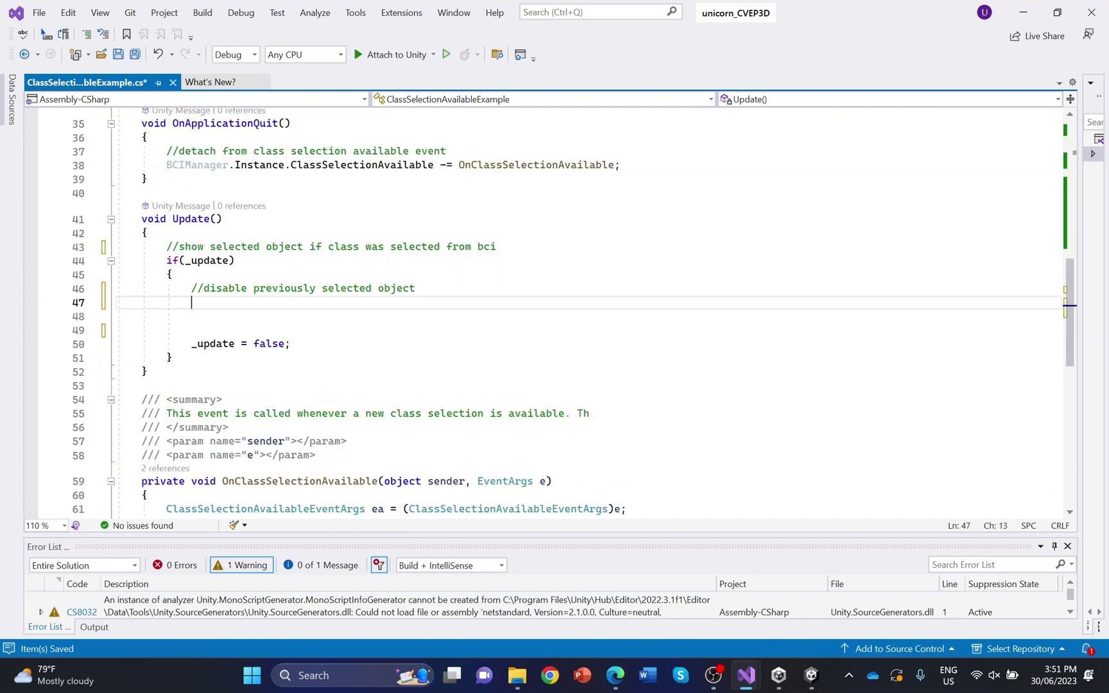
{"action": "left_click_drag", "start_coordinate": [166, 180], "coordinate": [428, 194]}
{"action": "key", "text": "ctrl+c"}
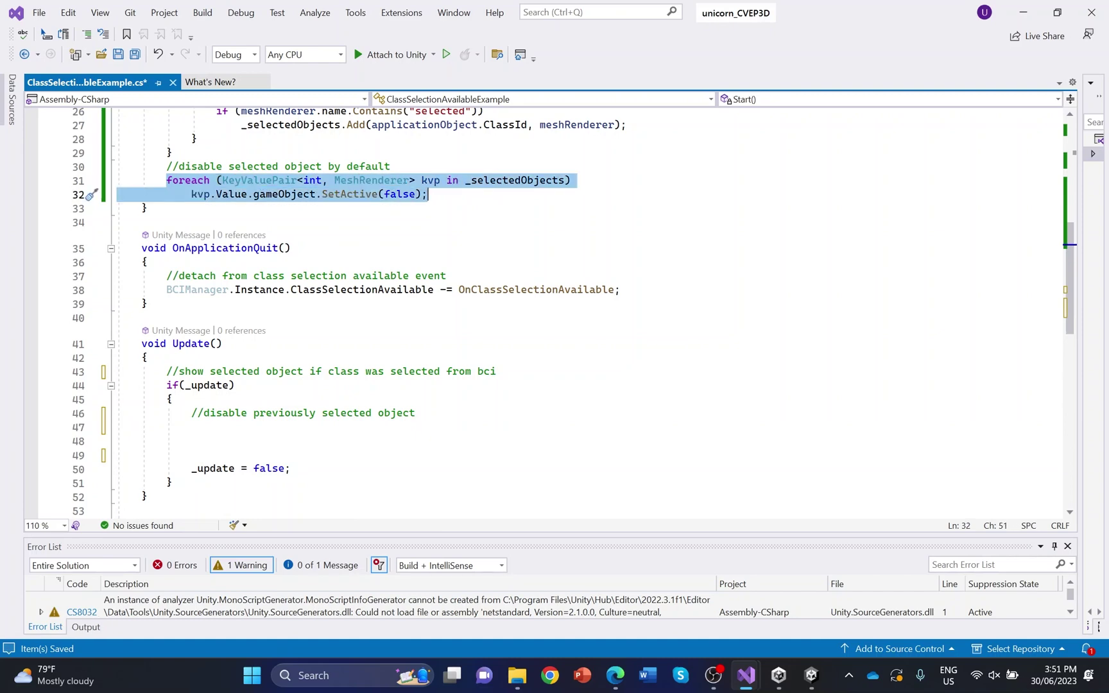
{"action": "scroll", "coordinate": [428, 193], "scroll_direction": "down", "scroll_amount": 2}
{"action": "left_click", "coordinate": [191, 344]}
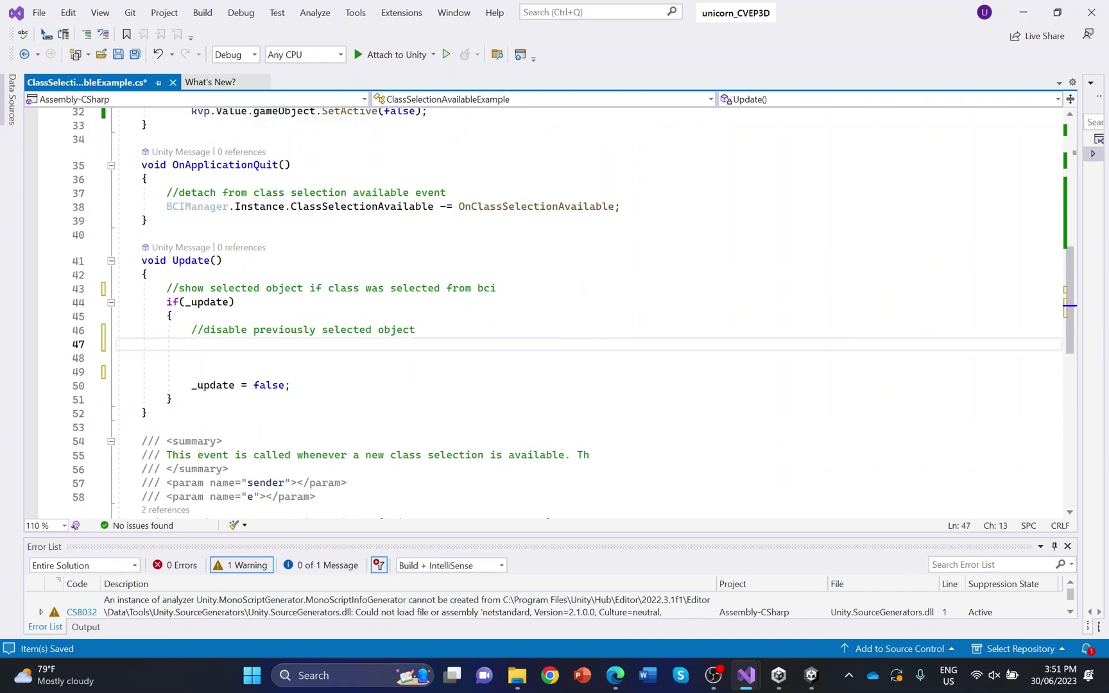
{"action": "key", "text": "ctrl+v"}
{"action": "key", "text": "Return"}
{"action": "scroll", "coordinate": [302, 275], "scroll_direction": "down", "scroll_amount": 2}
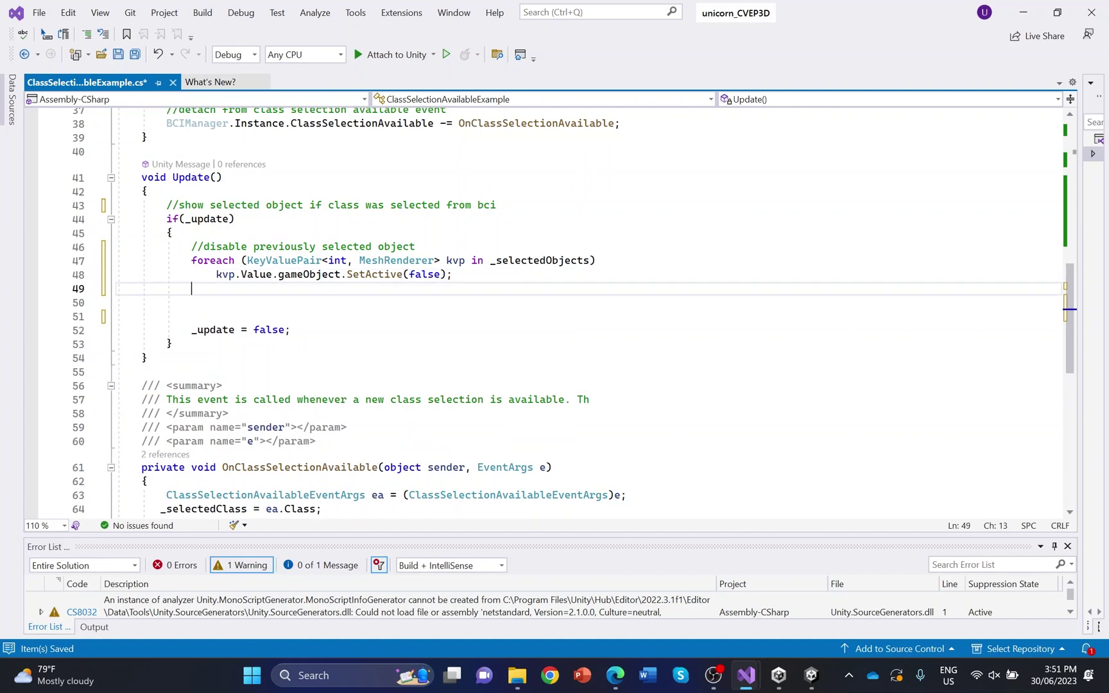
{"action": "key", "text": "Return"}
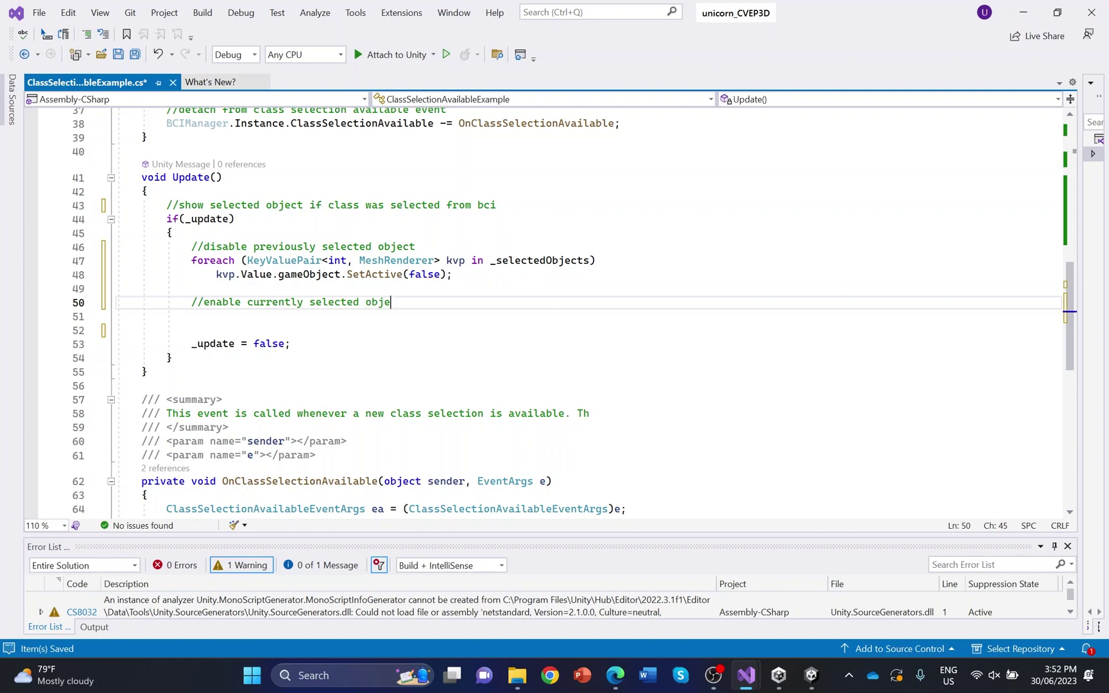
Add the condition if (_selectedClass > 0 && _selectedClass <= _selectedObjects.Count) on line 51
{"action": "key", "text": "Return"}
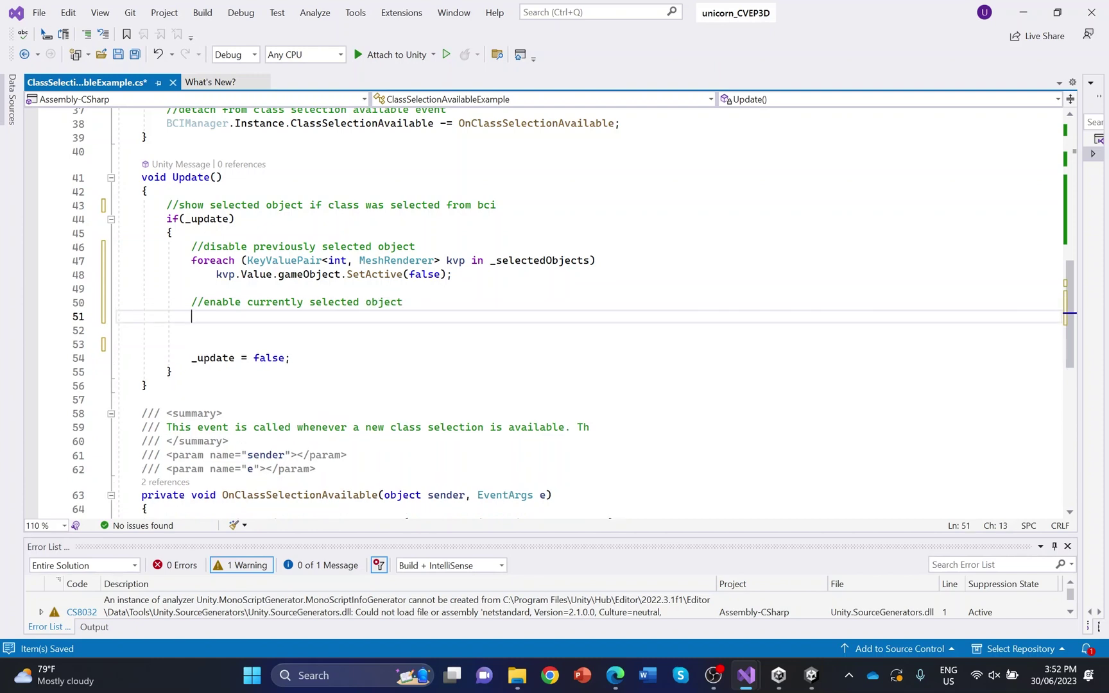
{"action": "type", "text": "if (_"}
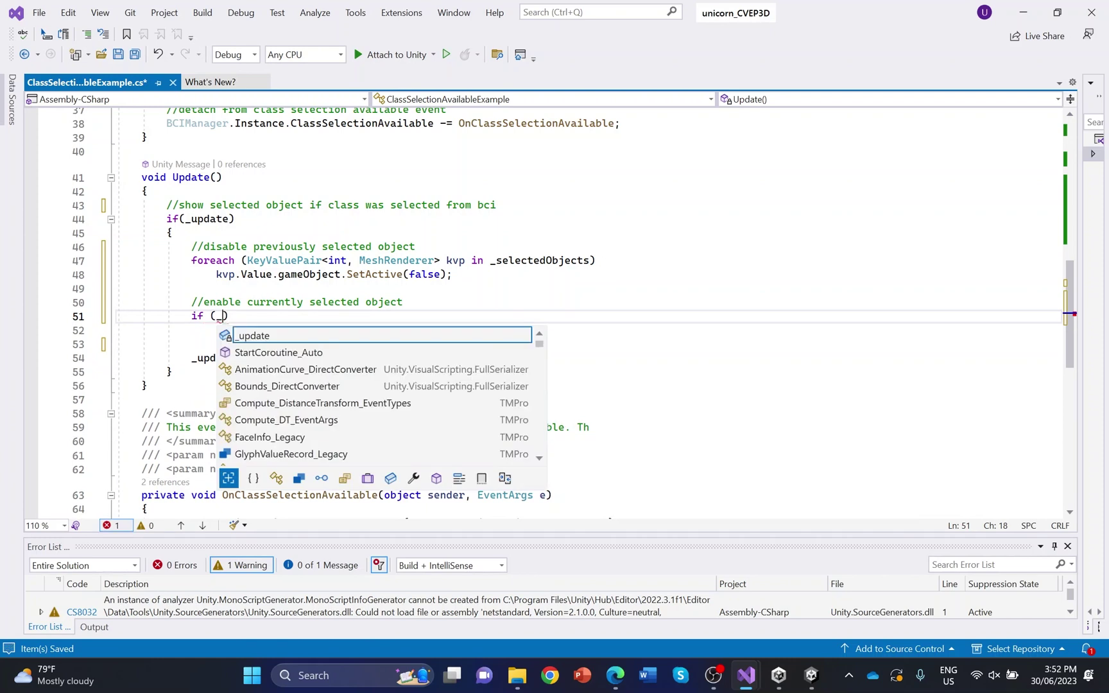
{"action": "type", "text": "selected"}
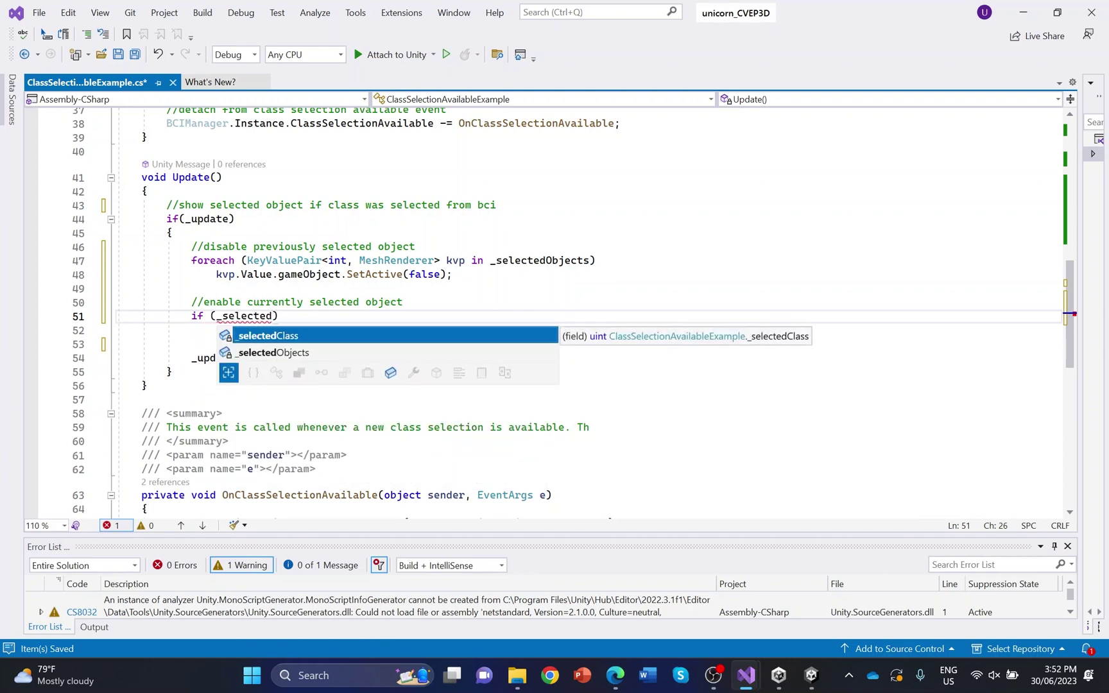
{"action": "key", "text": "Tab"}
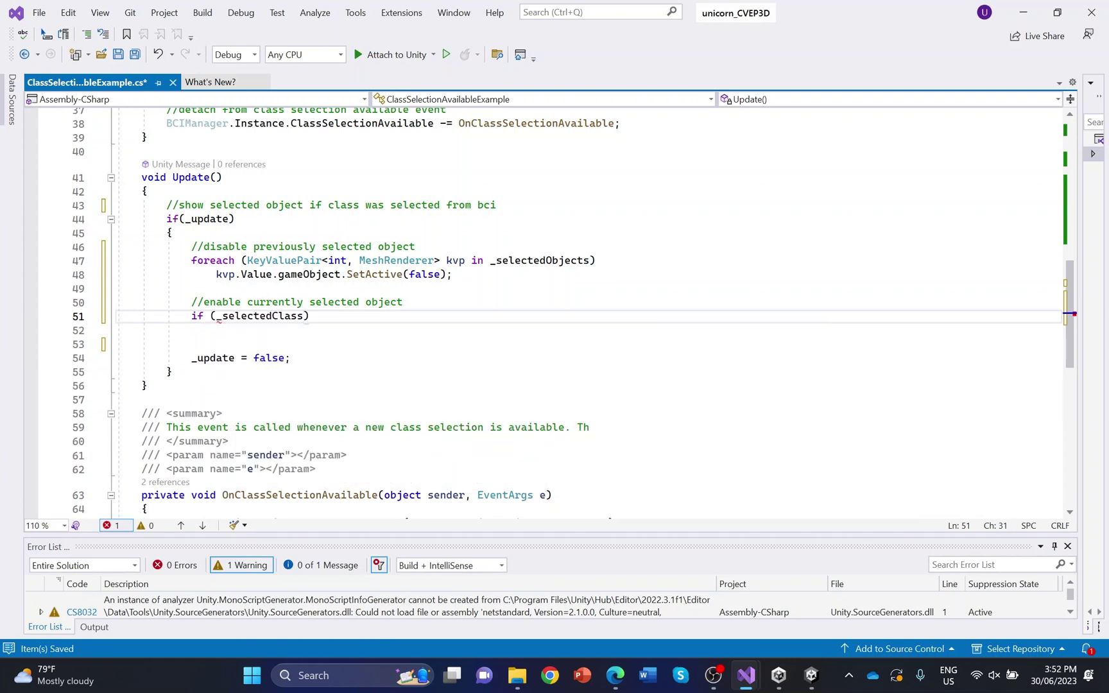
{"action": "type", "text": "> 0 "}
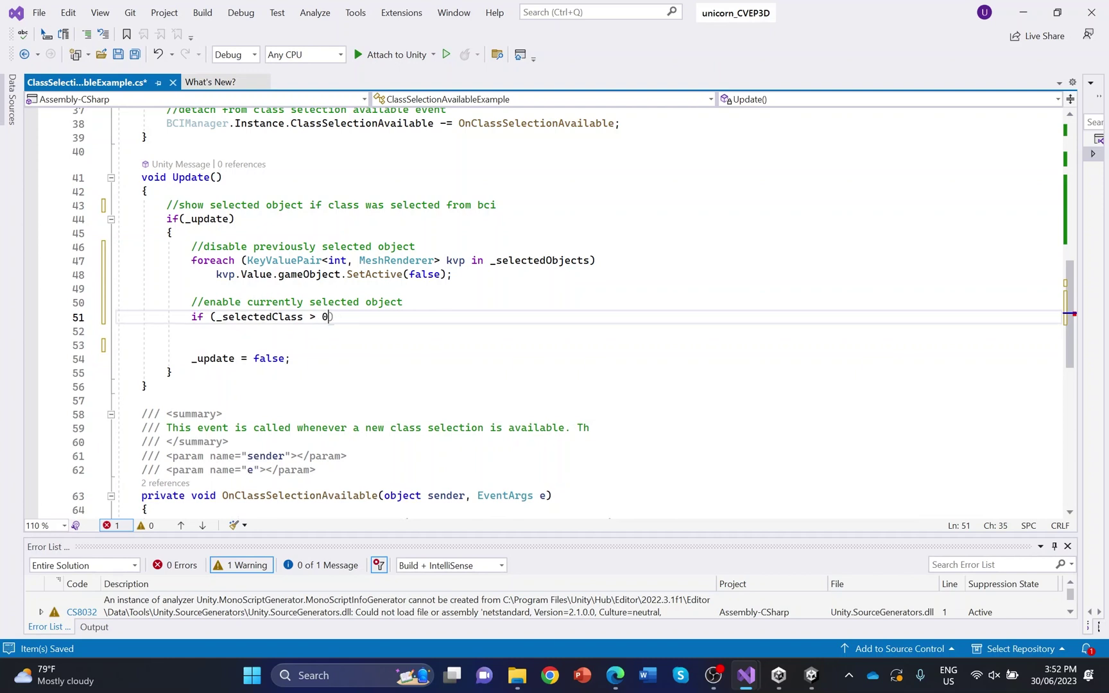
{"action": "type", "text": "&&"}
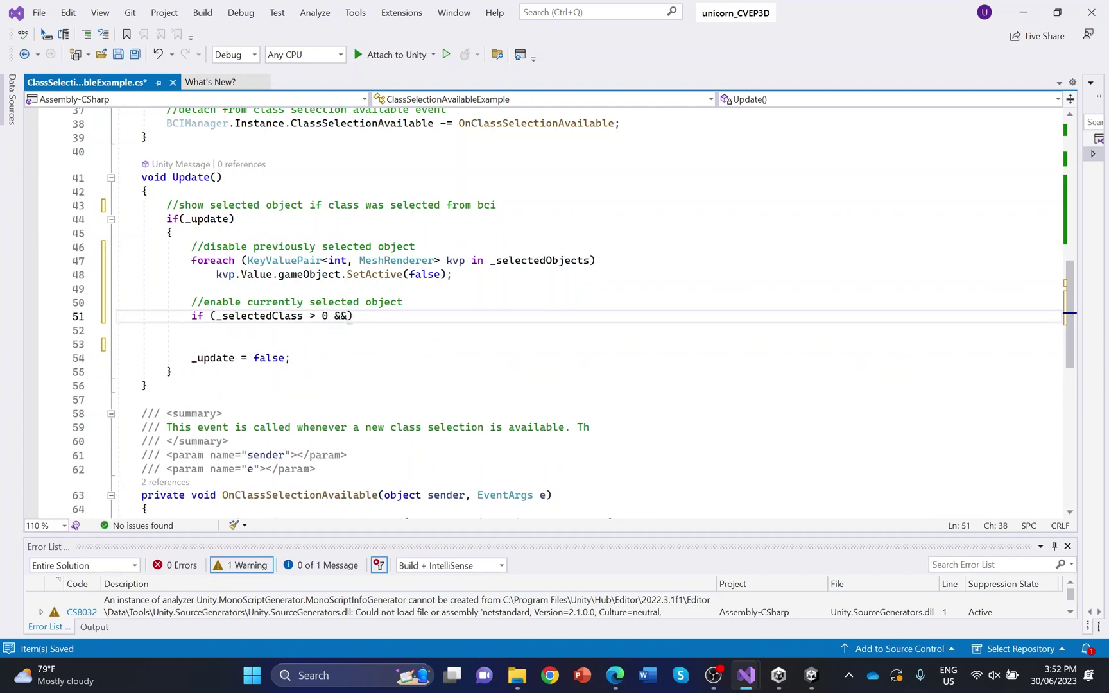
{"action": "type", "text": " _selecte"}
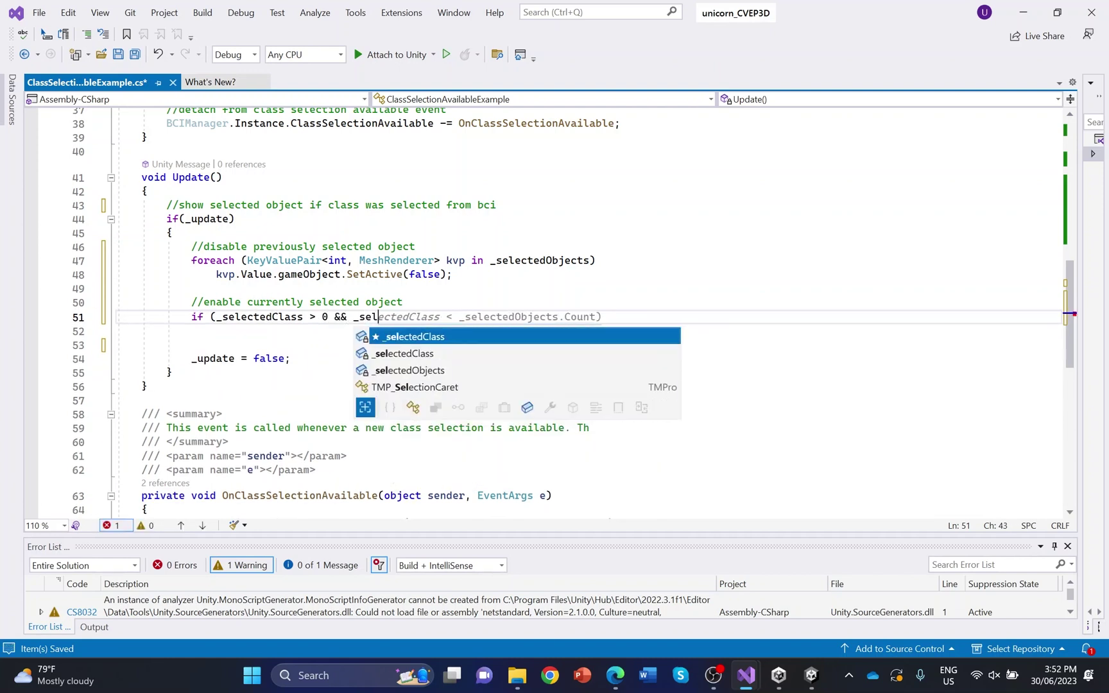
{"action": "type", "text": "d"}
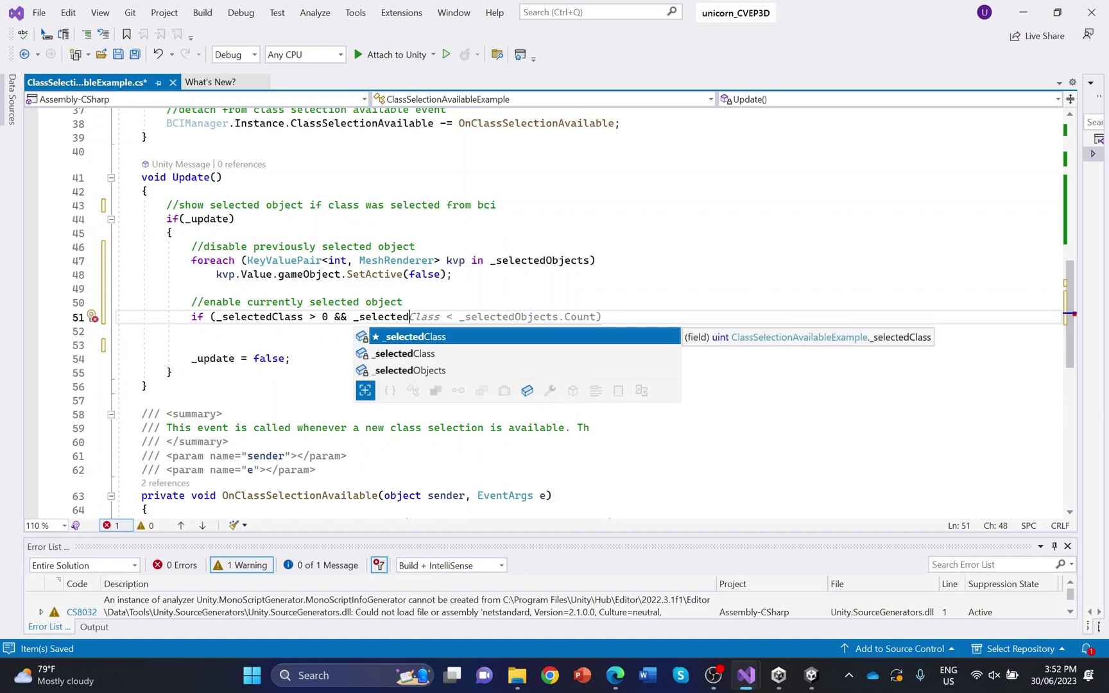
{"action": "key", "text": "Tab"}
{"action": "key", "text": "Tab"}
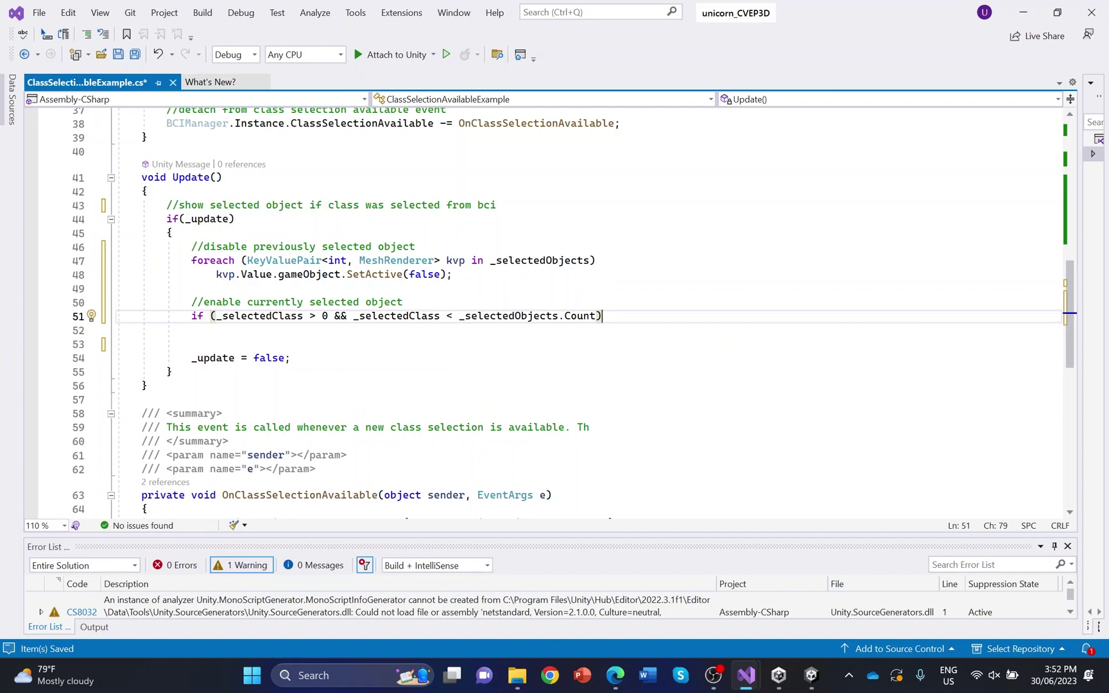
{"action": "left_click", "coordinate": [454, 315]}
{"action": "type", "text": "="}
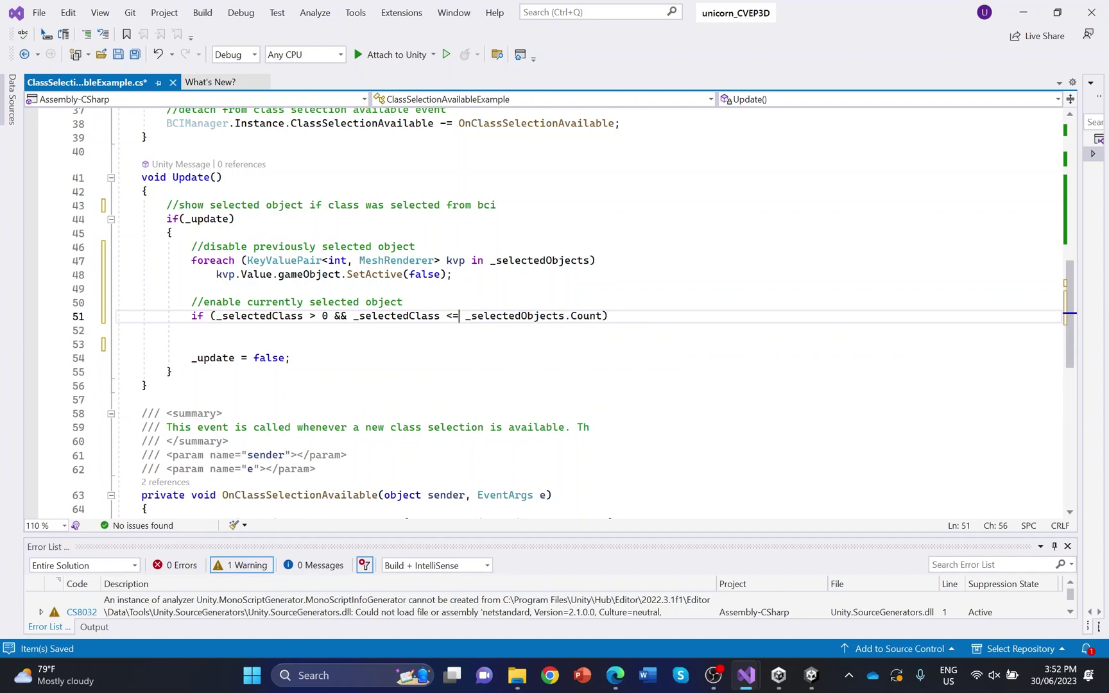
{"action": "left_click", "coordinate": [608, 316]}
Inside it call _selectedObjects[(int)_selectedClass].gameObject.SetActive(true) and save the script
{"action": "key", "text": "Return"}
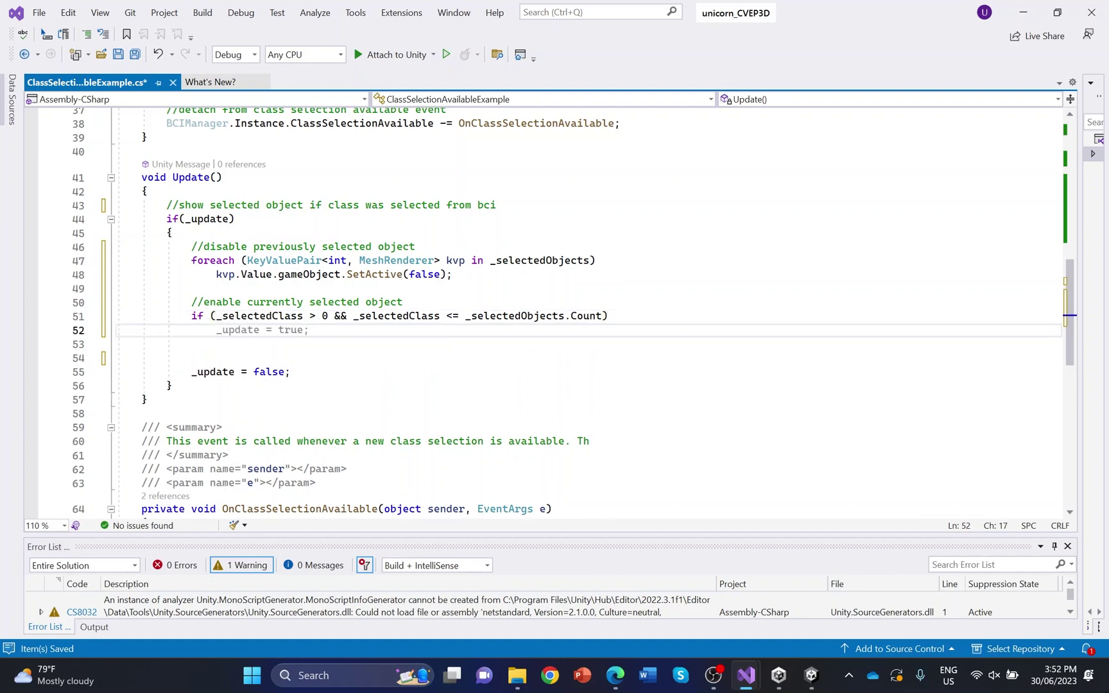
{"action": "type", "text": "_selecte"}
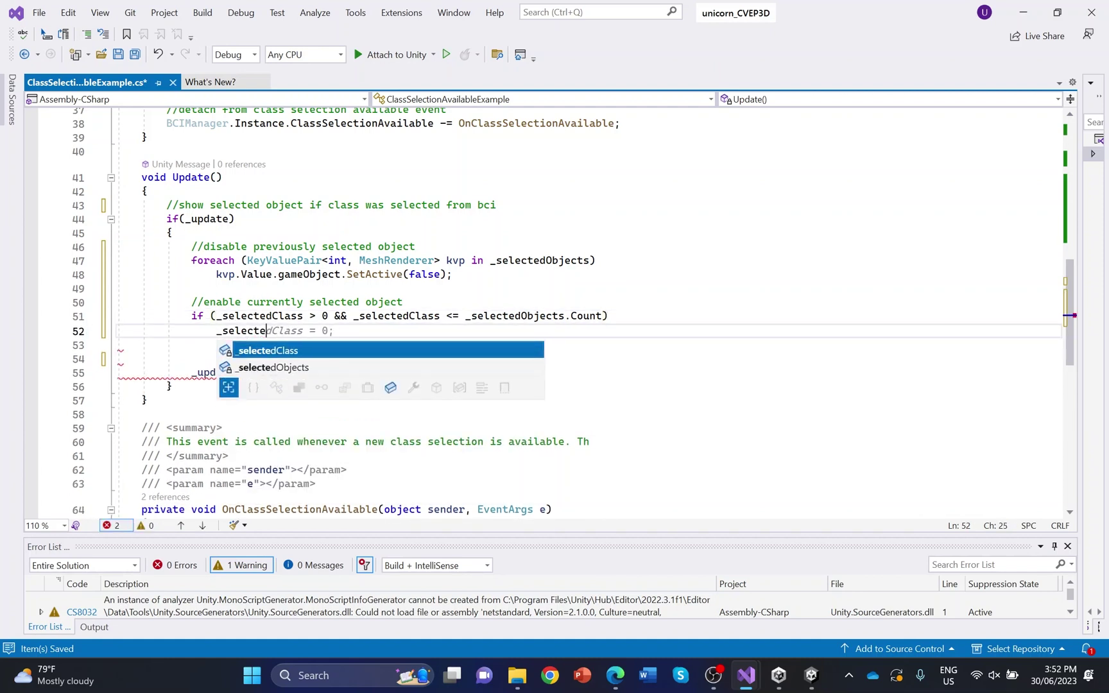
{"action": "type", "text": "dOb"}
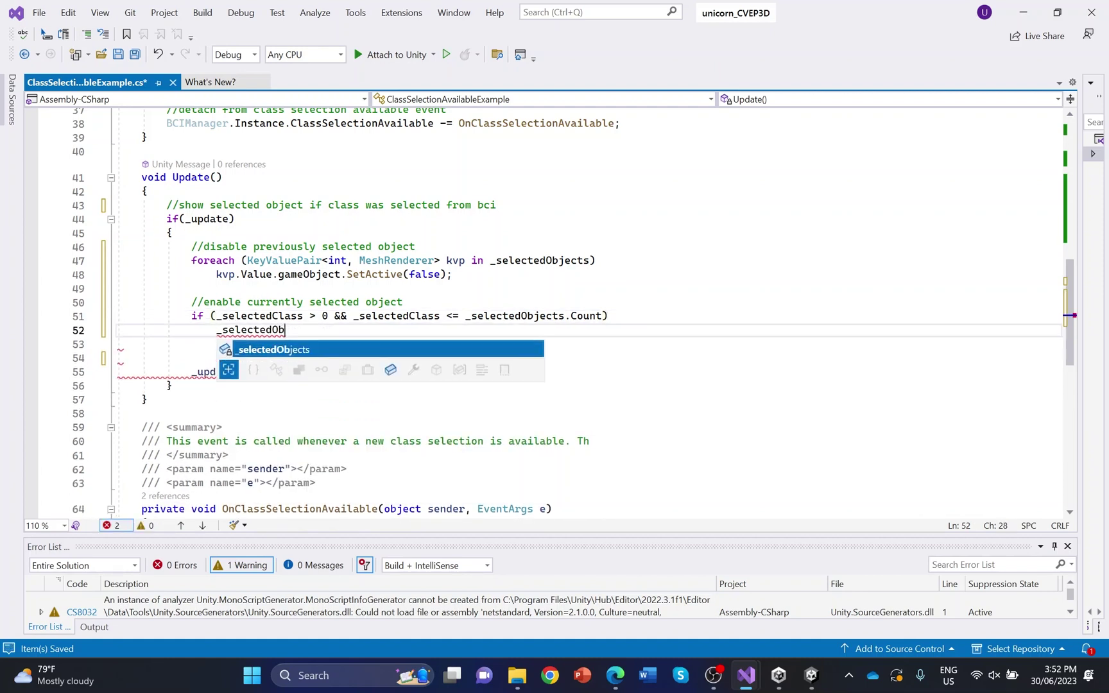
{"action": "type", "text": "ject"}
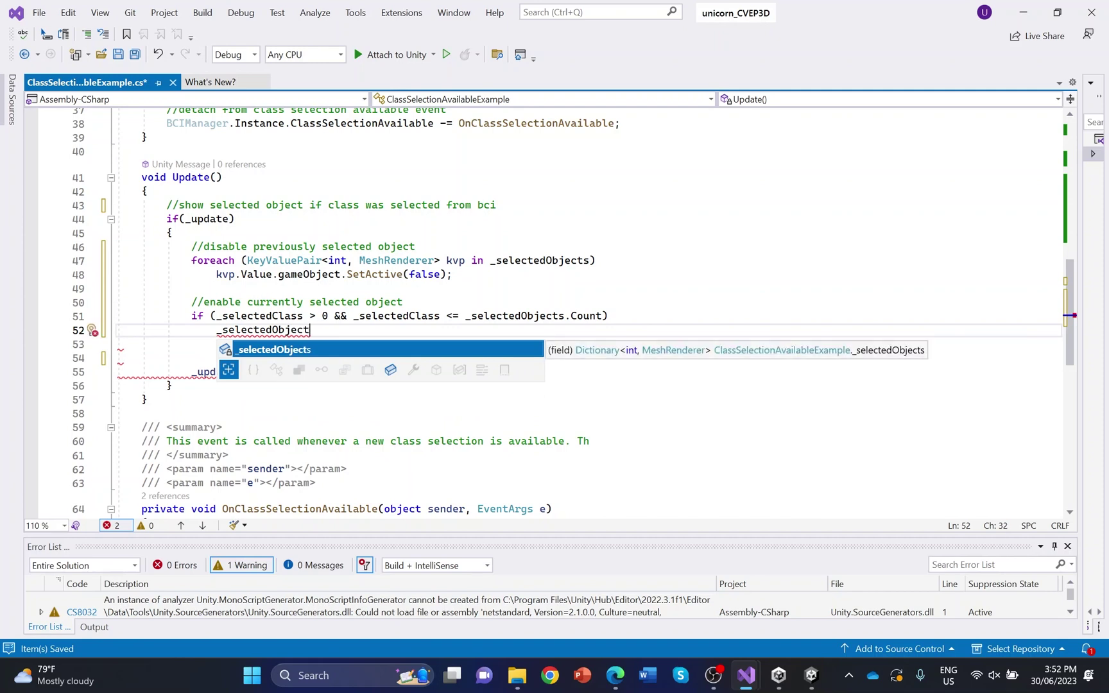
{"action": "type", "text": "s[(in"}
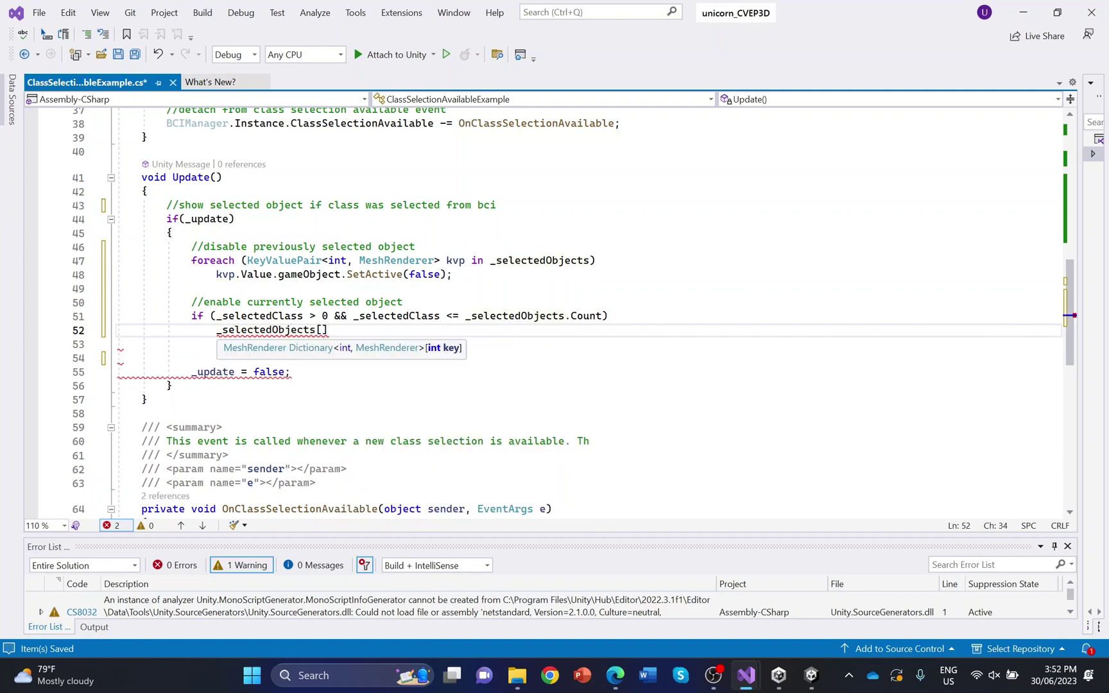
{"action": "type", "text": "t)"}
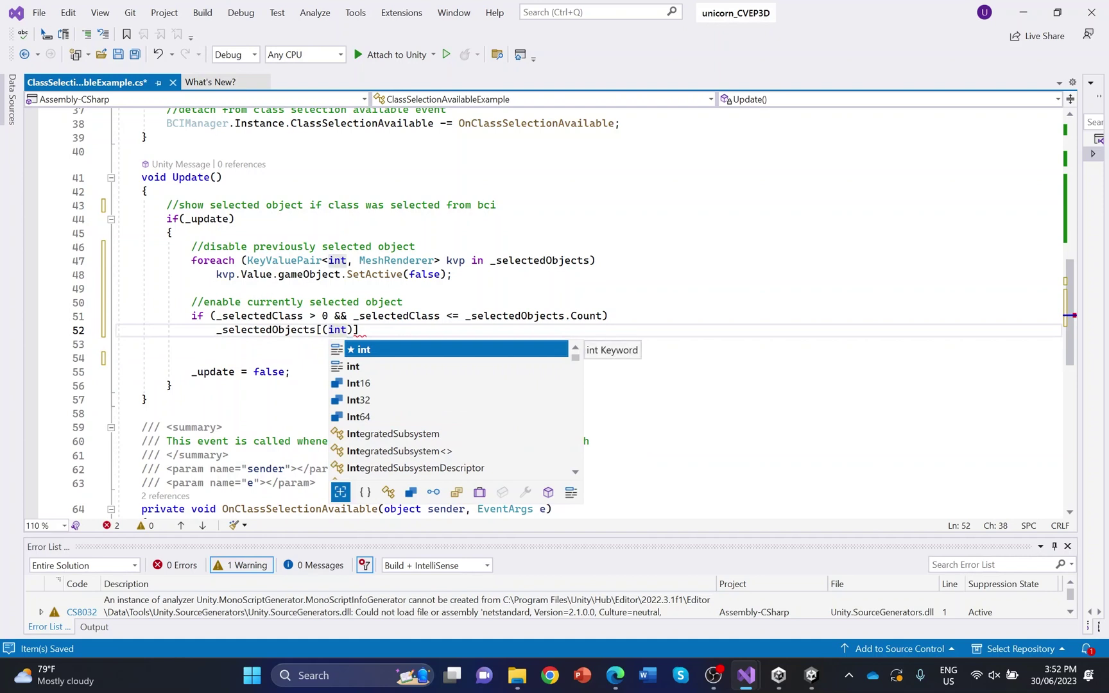
{"action": "type", "text": "_sele"}
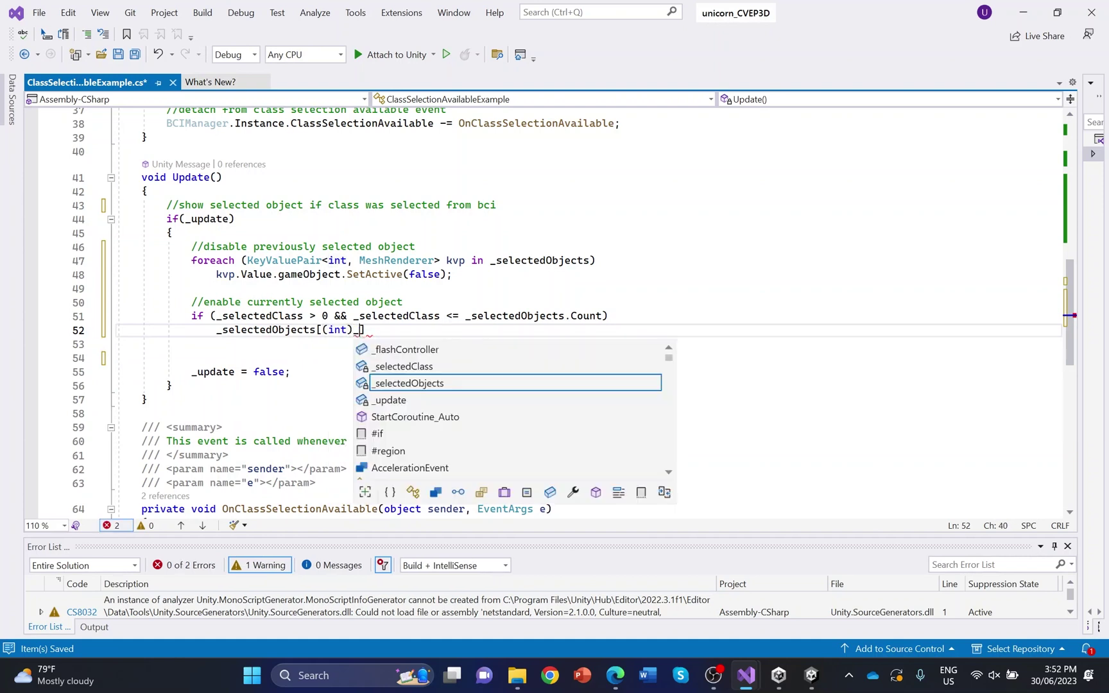
{"action": "type", "text": "cted"}
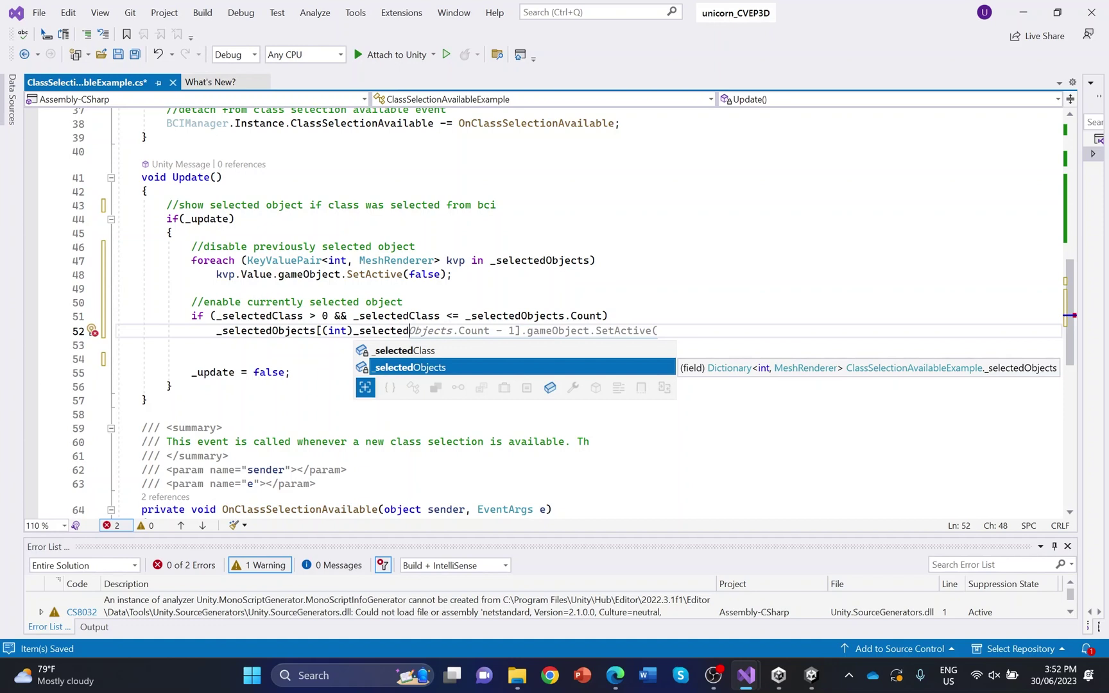
{"action": "type", "text": "Class"}
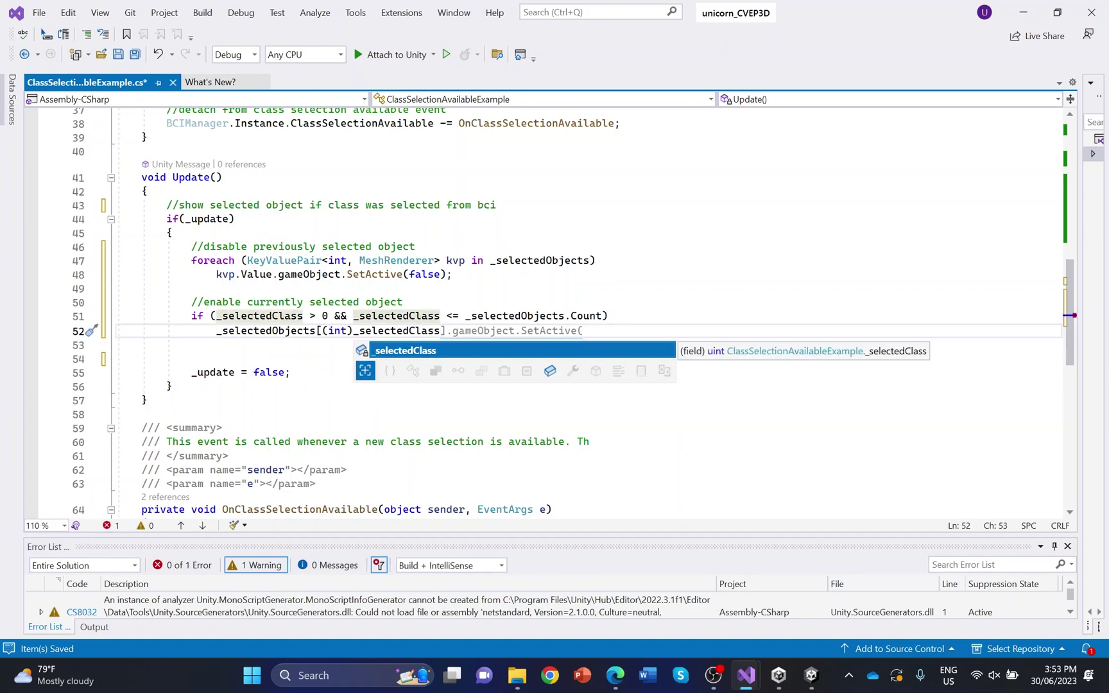
{"action": "key", "text": "Tab"}
{"action": "key", "text": "Tab"}
{"action": "type", "text": "true);"}
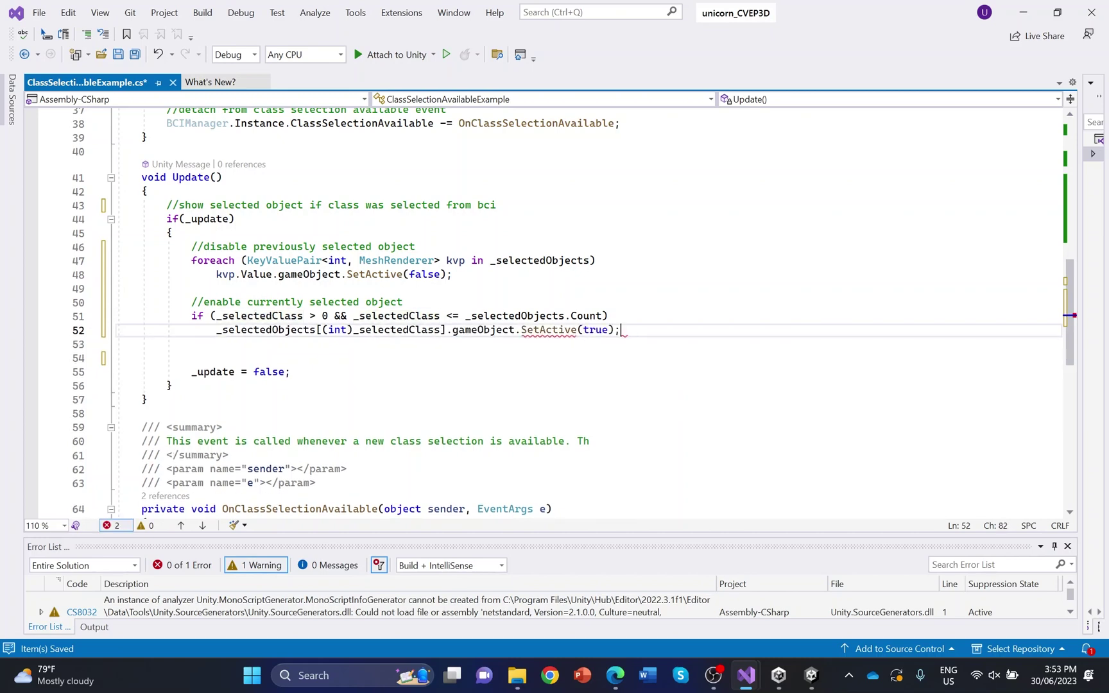
{"action": "key", "text": "ctrl+s"}
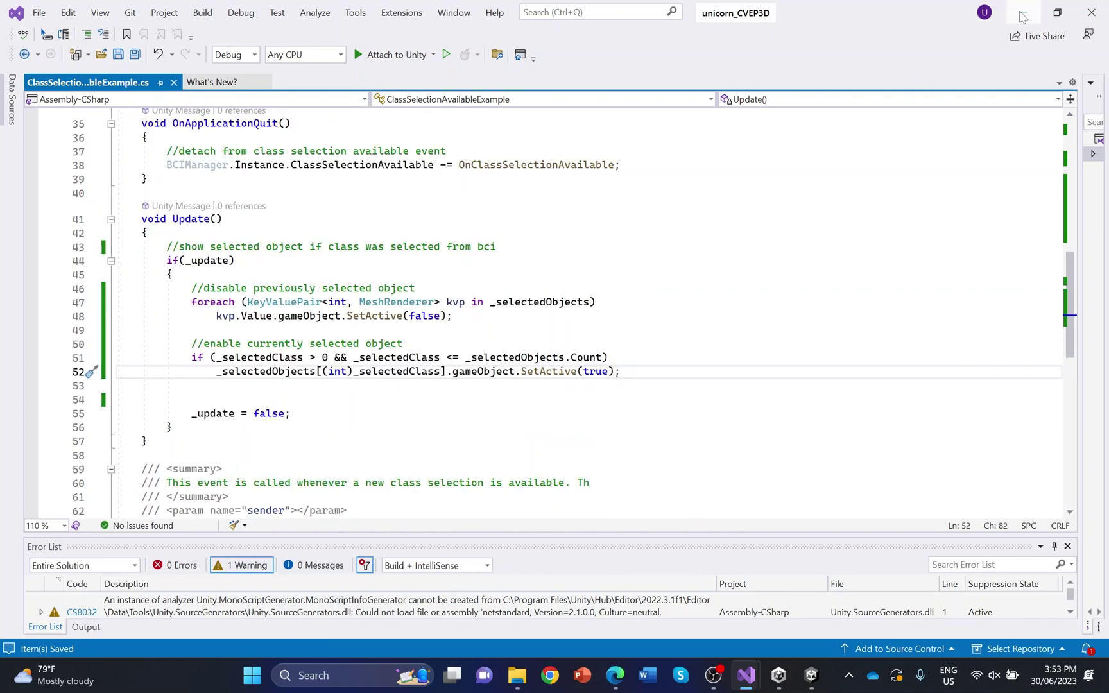
Run the scene in play mode and connect to the first listed Unicorn device
{"action": "key", "text": "alt+Tab"}
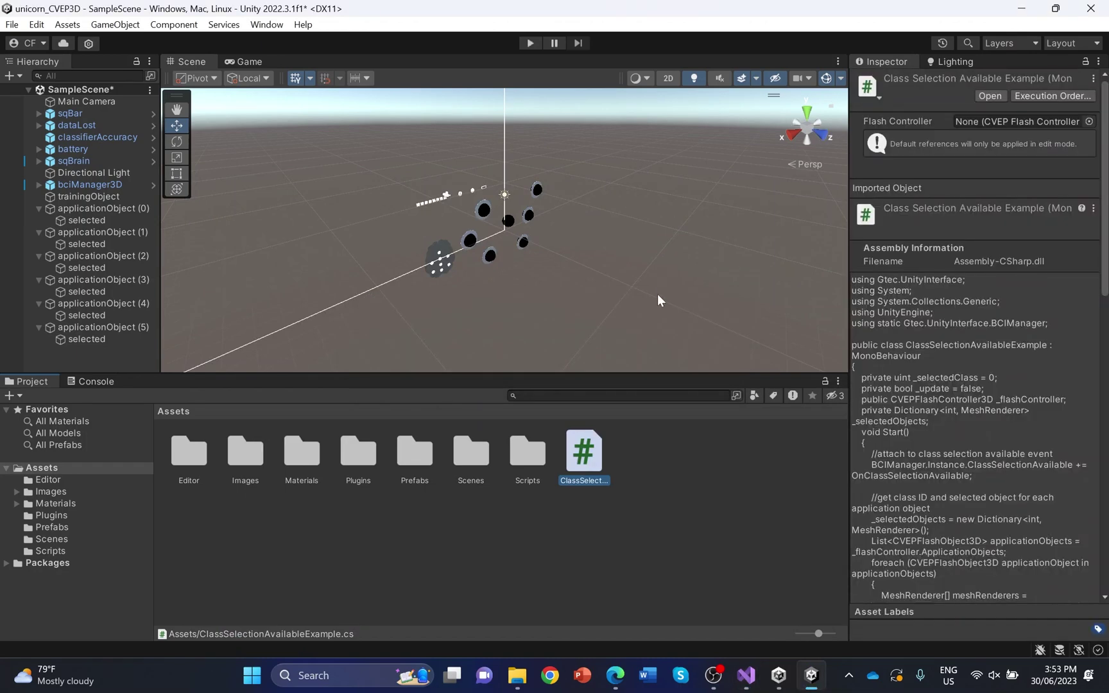
{"action": "left_click", "coordinate": [530, 43]}
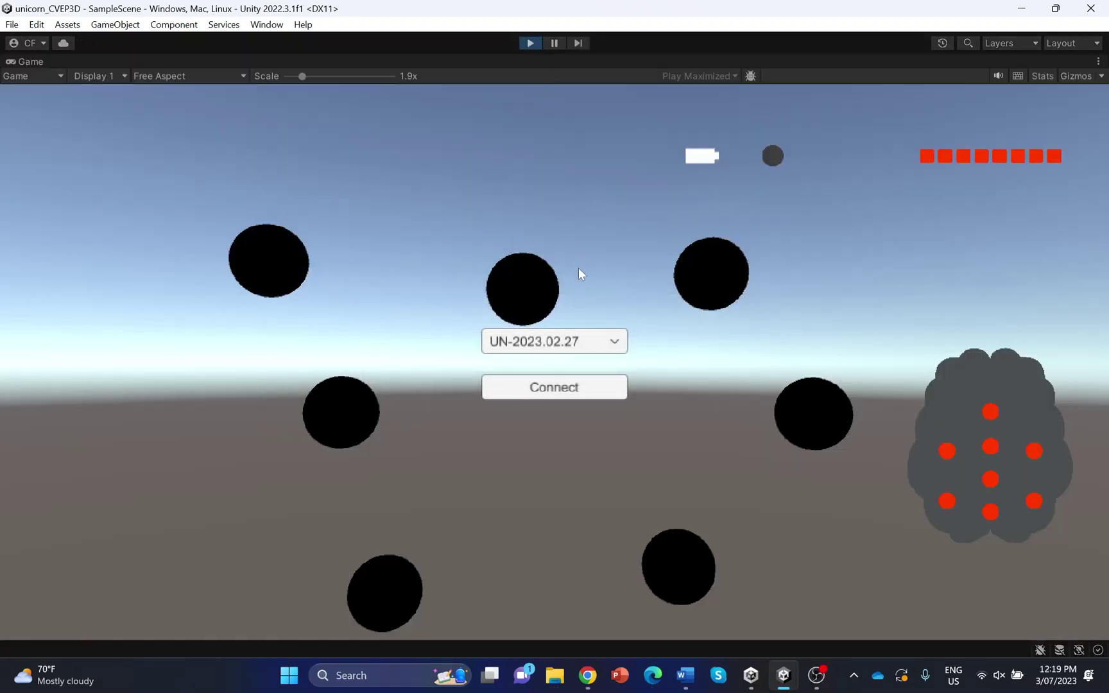
{"action": "left_click", "coordinate": [569, 347]}
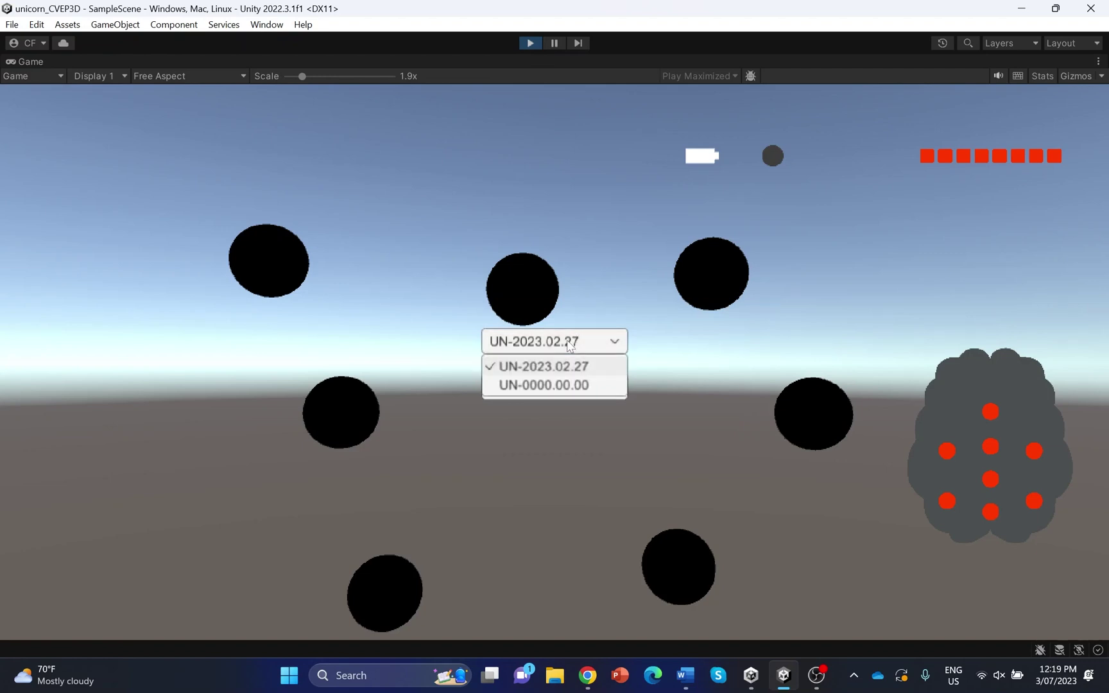
{"action": "left_click", "coordinate": [577, 380]}
{"action": "left_click", "coordinate": [590, 390]}
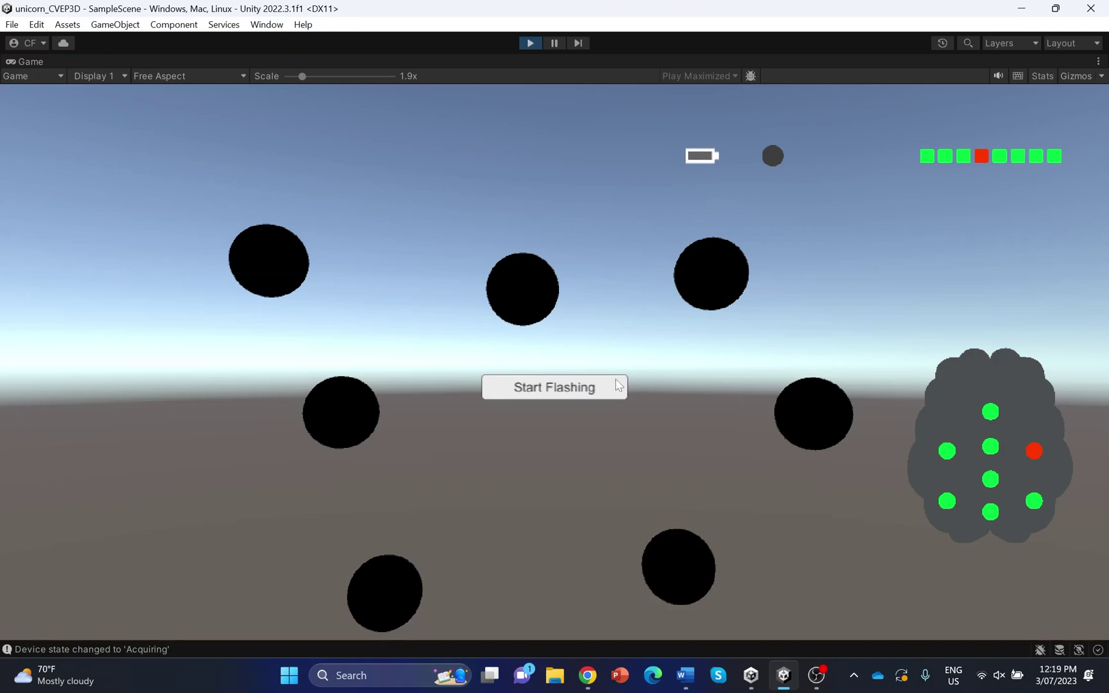
Start the training flashes on the centre sphere, then stop them
{"action": "left_click", "coordinate": [607, 392]}
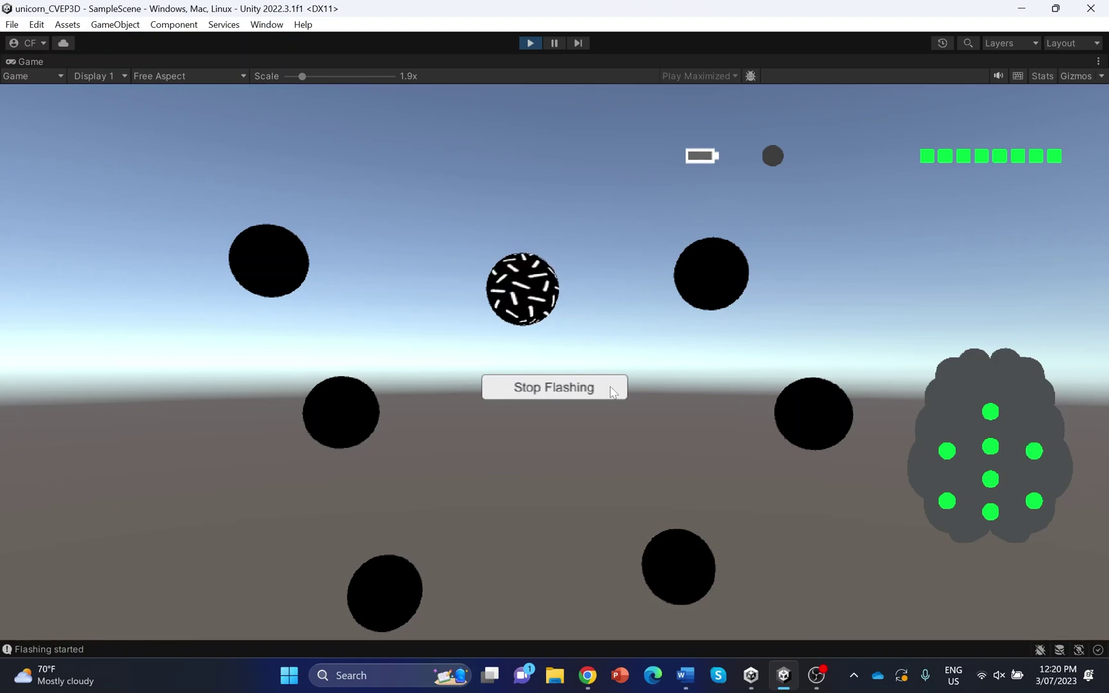
{"action": "left_click", "coordinate": [613, 391]}
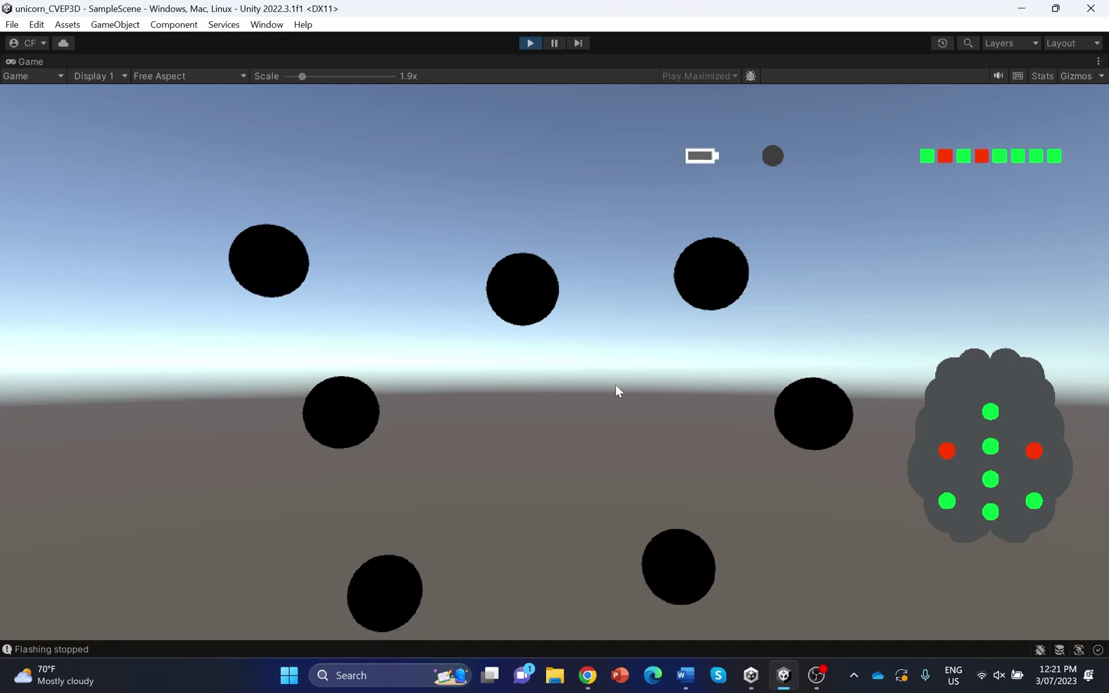
Continue into application mode, let it select a class, then exit play mode
{"action": "left_click", "coordinate": [601, 393]}
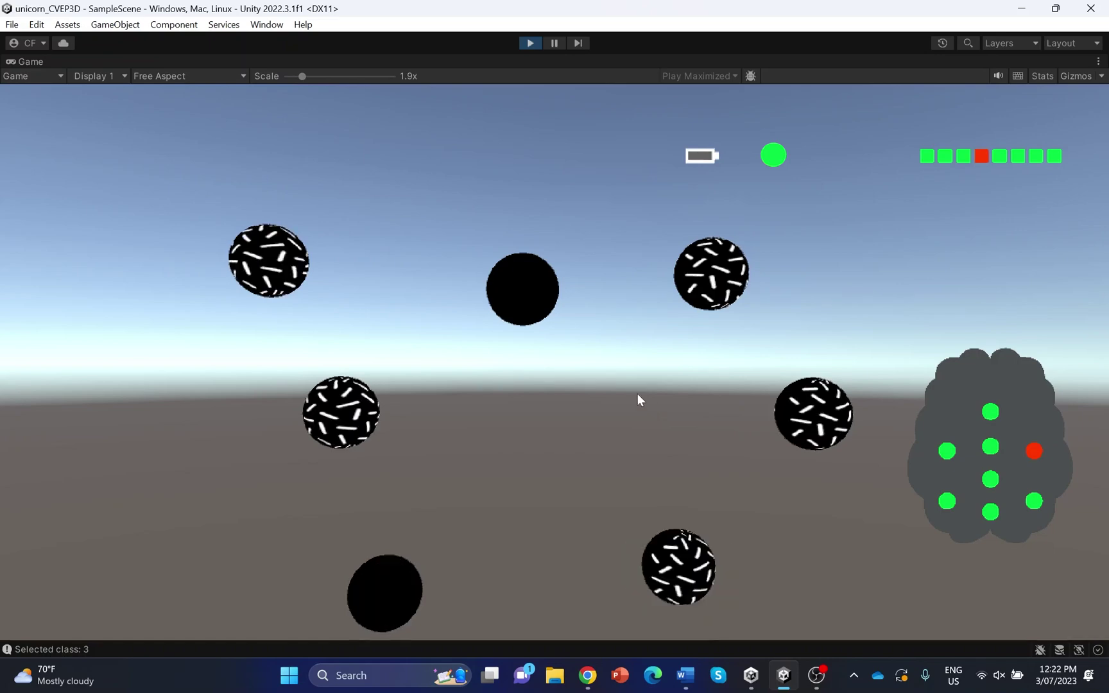
{"action": "left_click", "coordinate": [530, 44]}
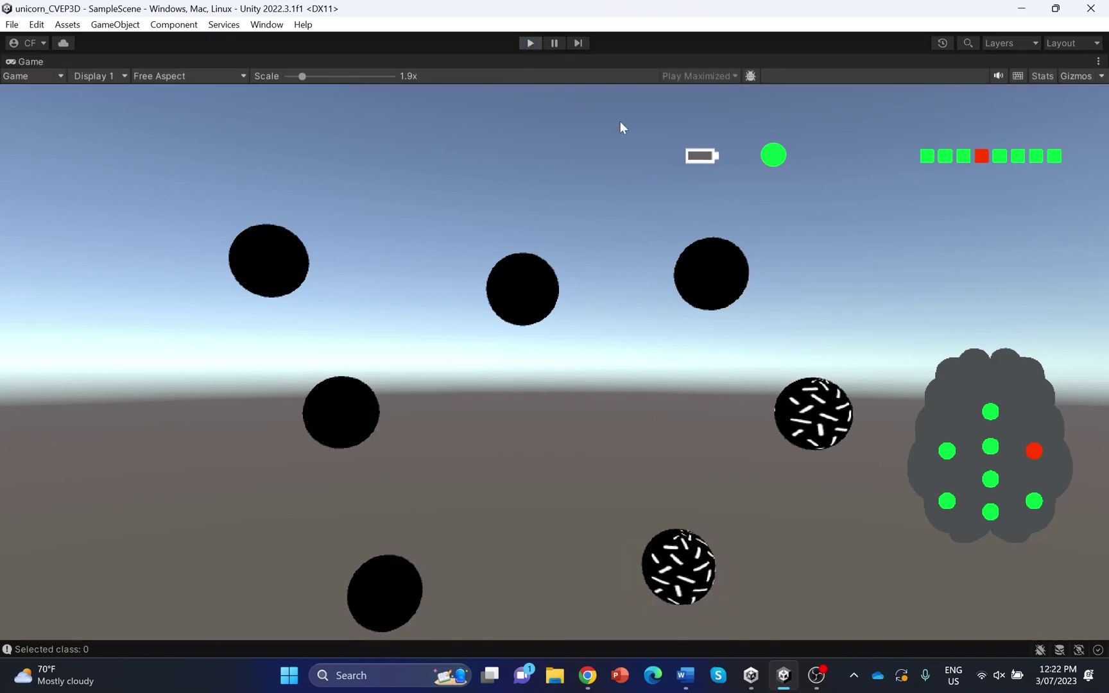